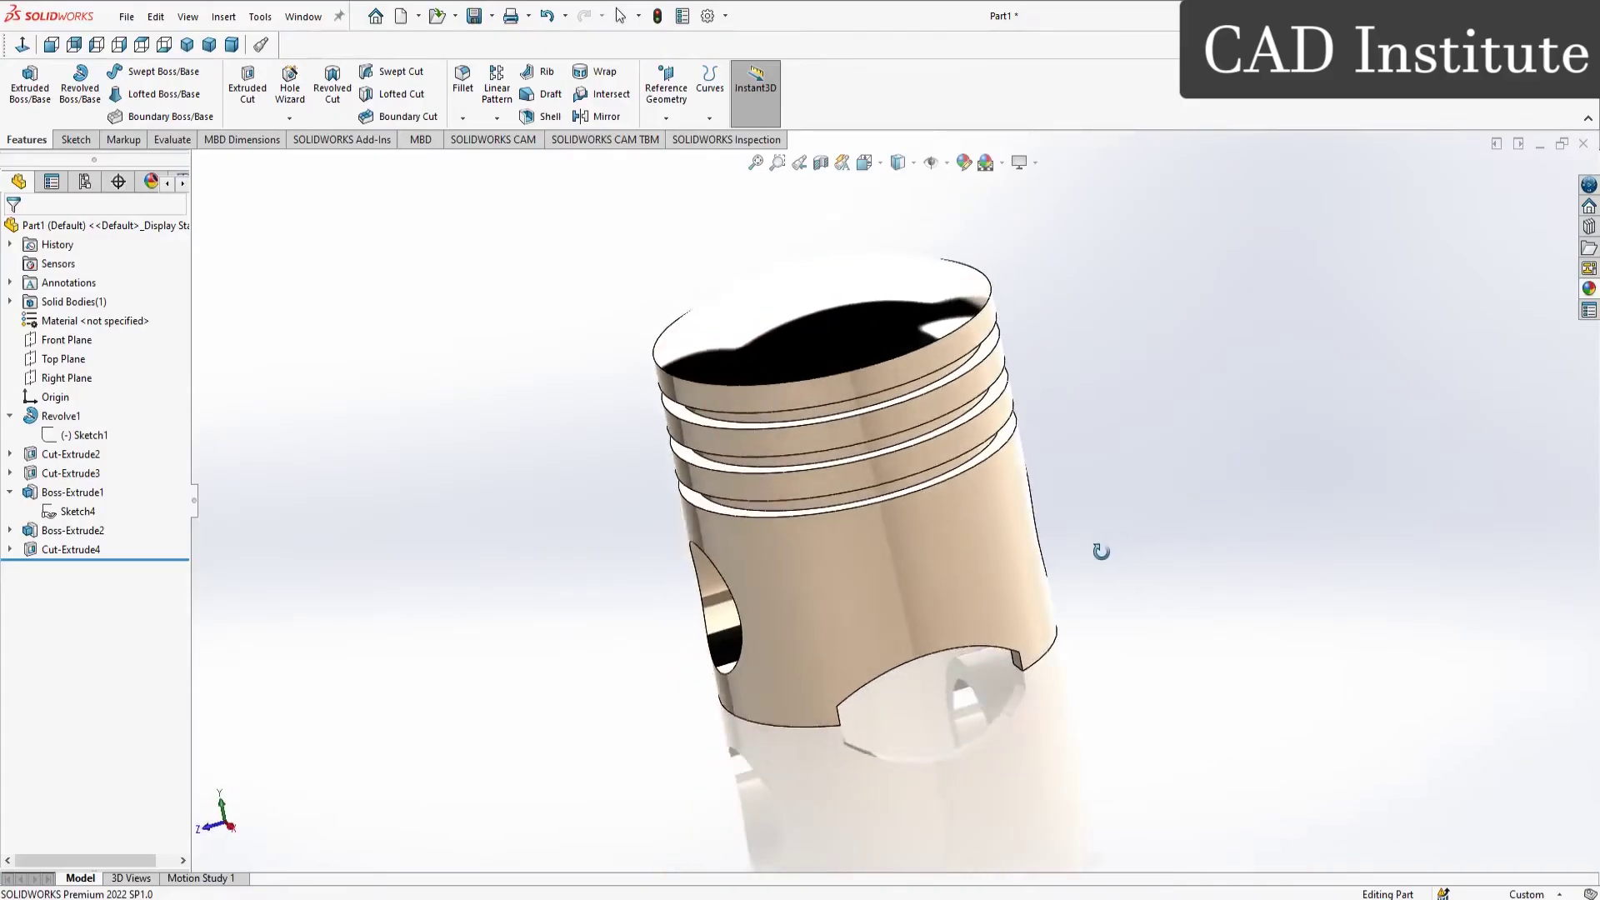
# Step: Orbit the finished piston model to preview the end result
pyautogui.moveTo(1100, 547)
pyautogui.mouseDown(button='middle')
pyautogui.moveTo(1178, 521)
pyautogui.moveTo(1242, 546)
pyautogui.moveTo(1111, 496)
pyautogui.moveTo(1055, 569)
pyautogui.moveTo(1168, 497)
pyautogui.moveTo(1197, 618)
pyautogui.mouseUp(button='middle')
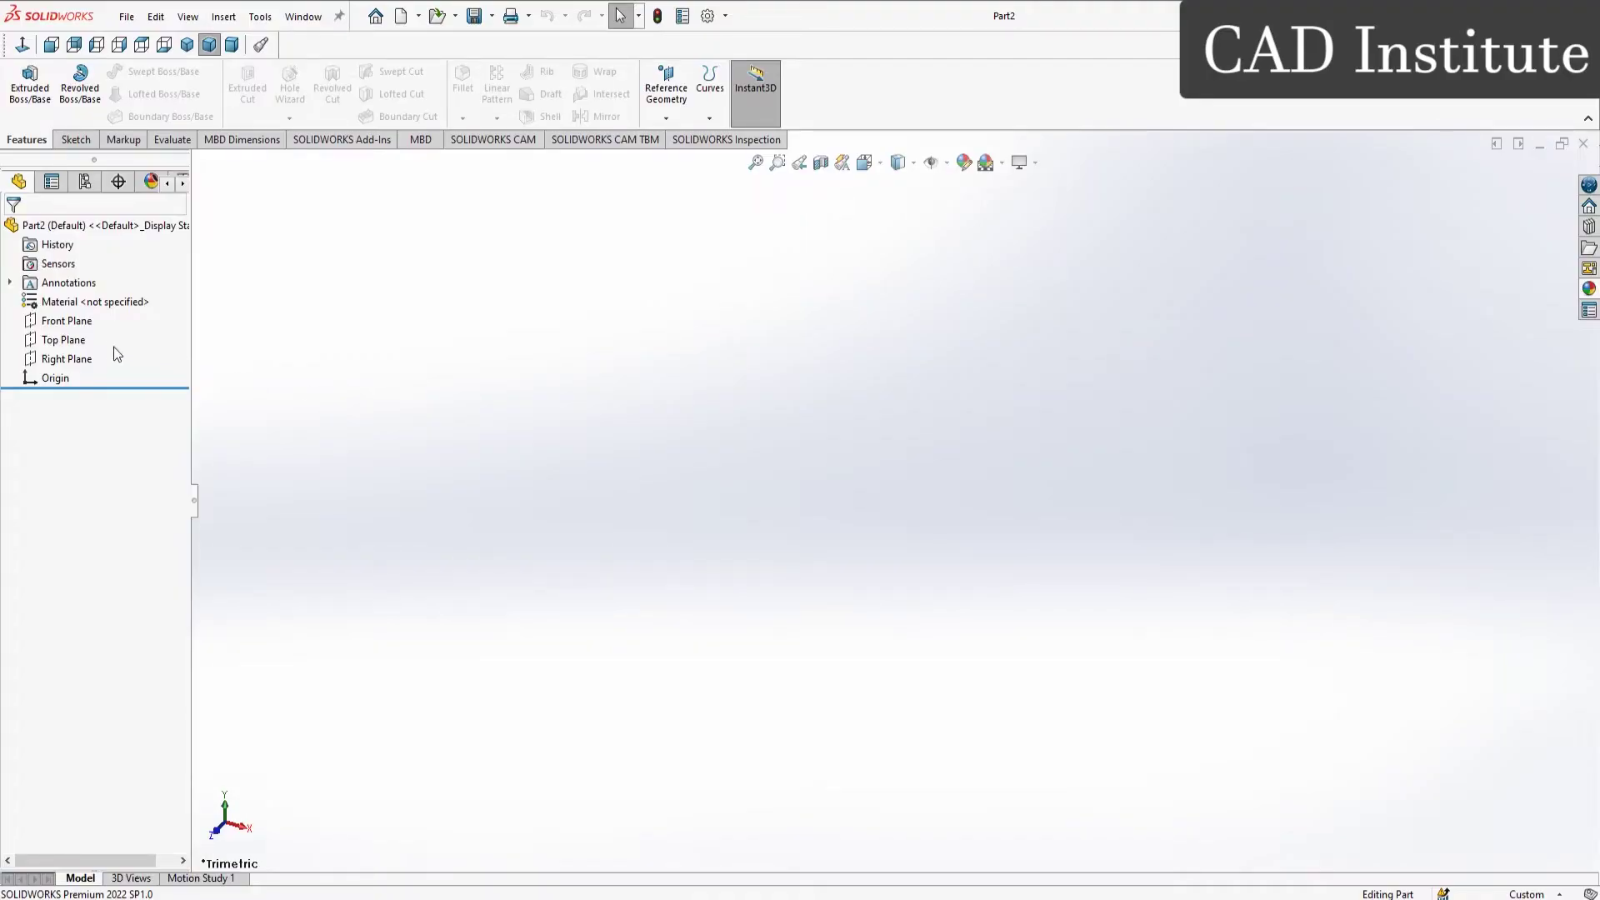
# Step: Start a sketch on the Front Plane and draw the outer wall line up from the origin
pyautogui.click(75, 323)
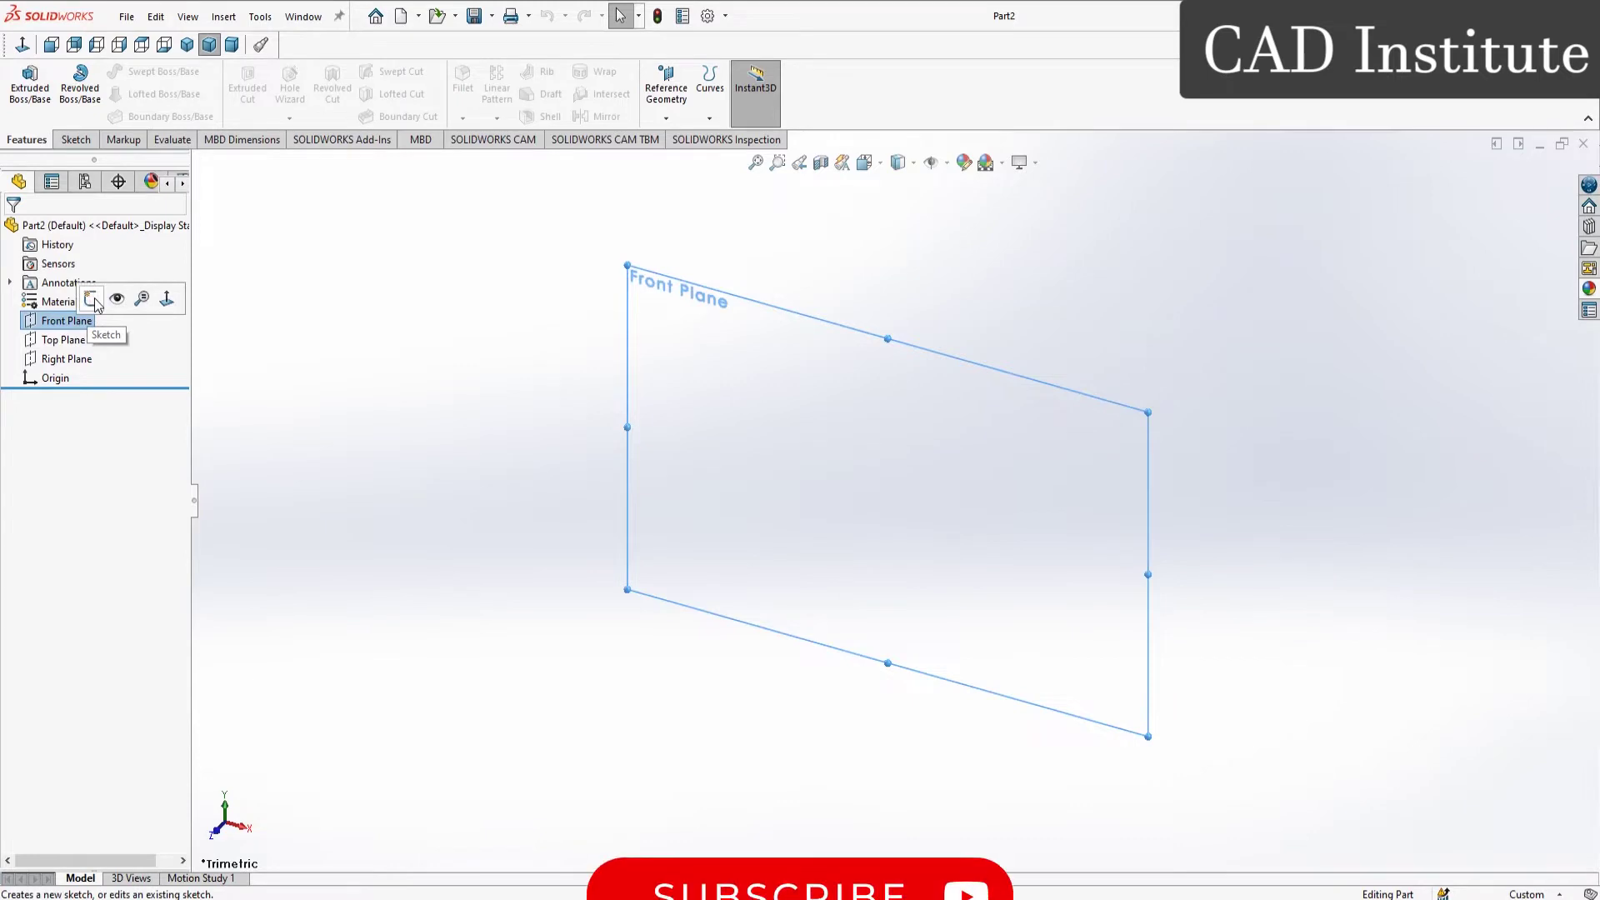
pyautogui.click(93, 300)
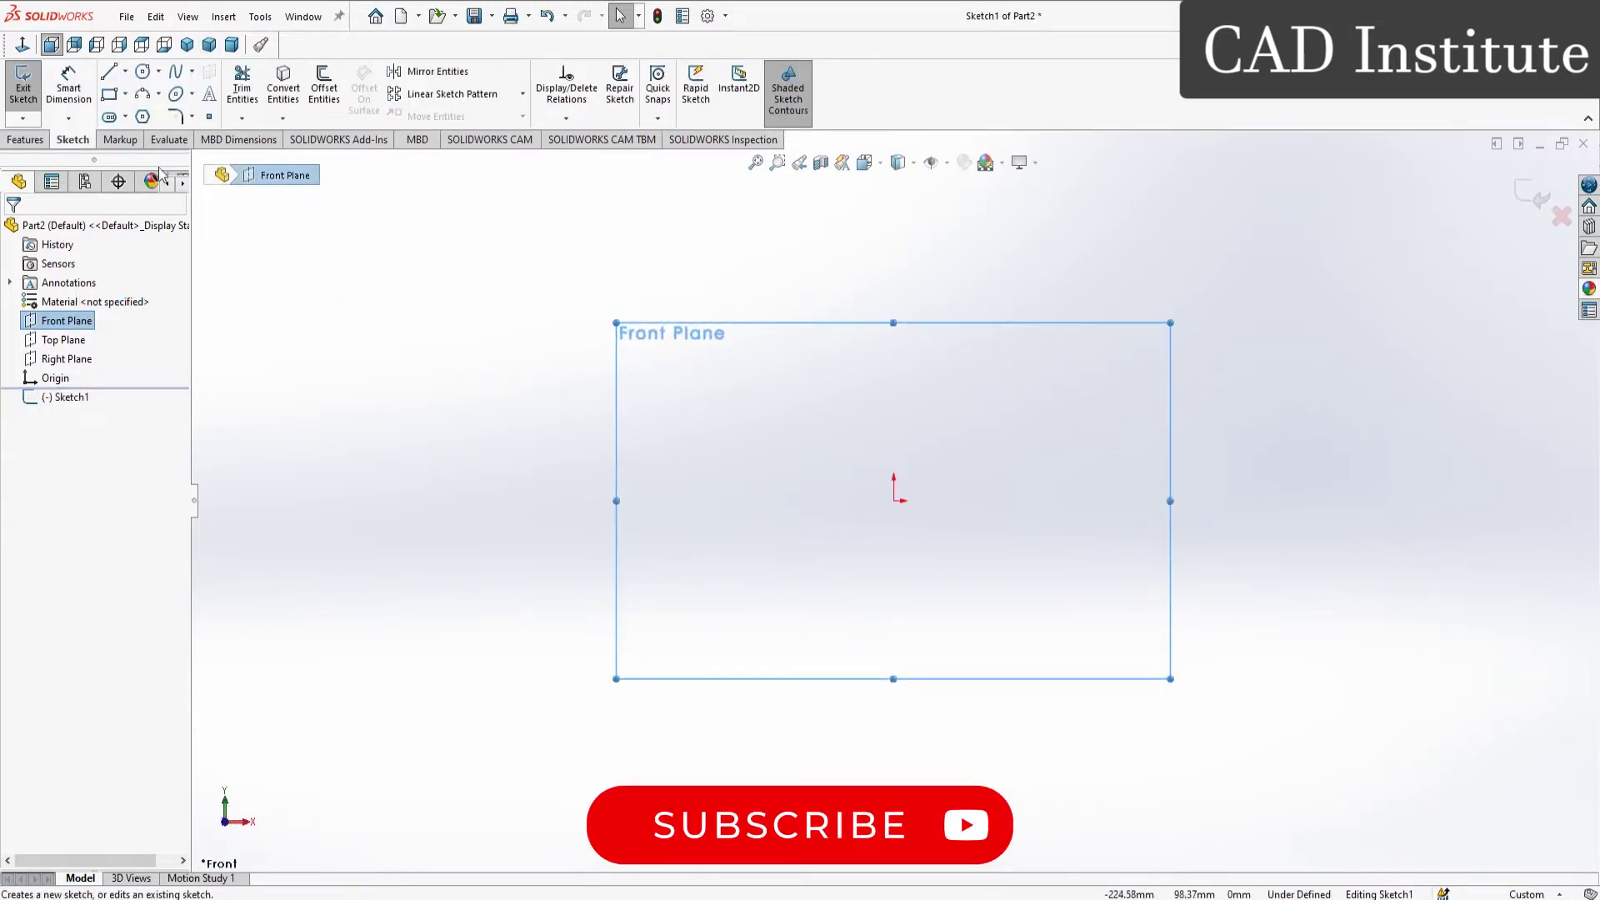
pyautogui.click(108, 72)
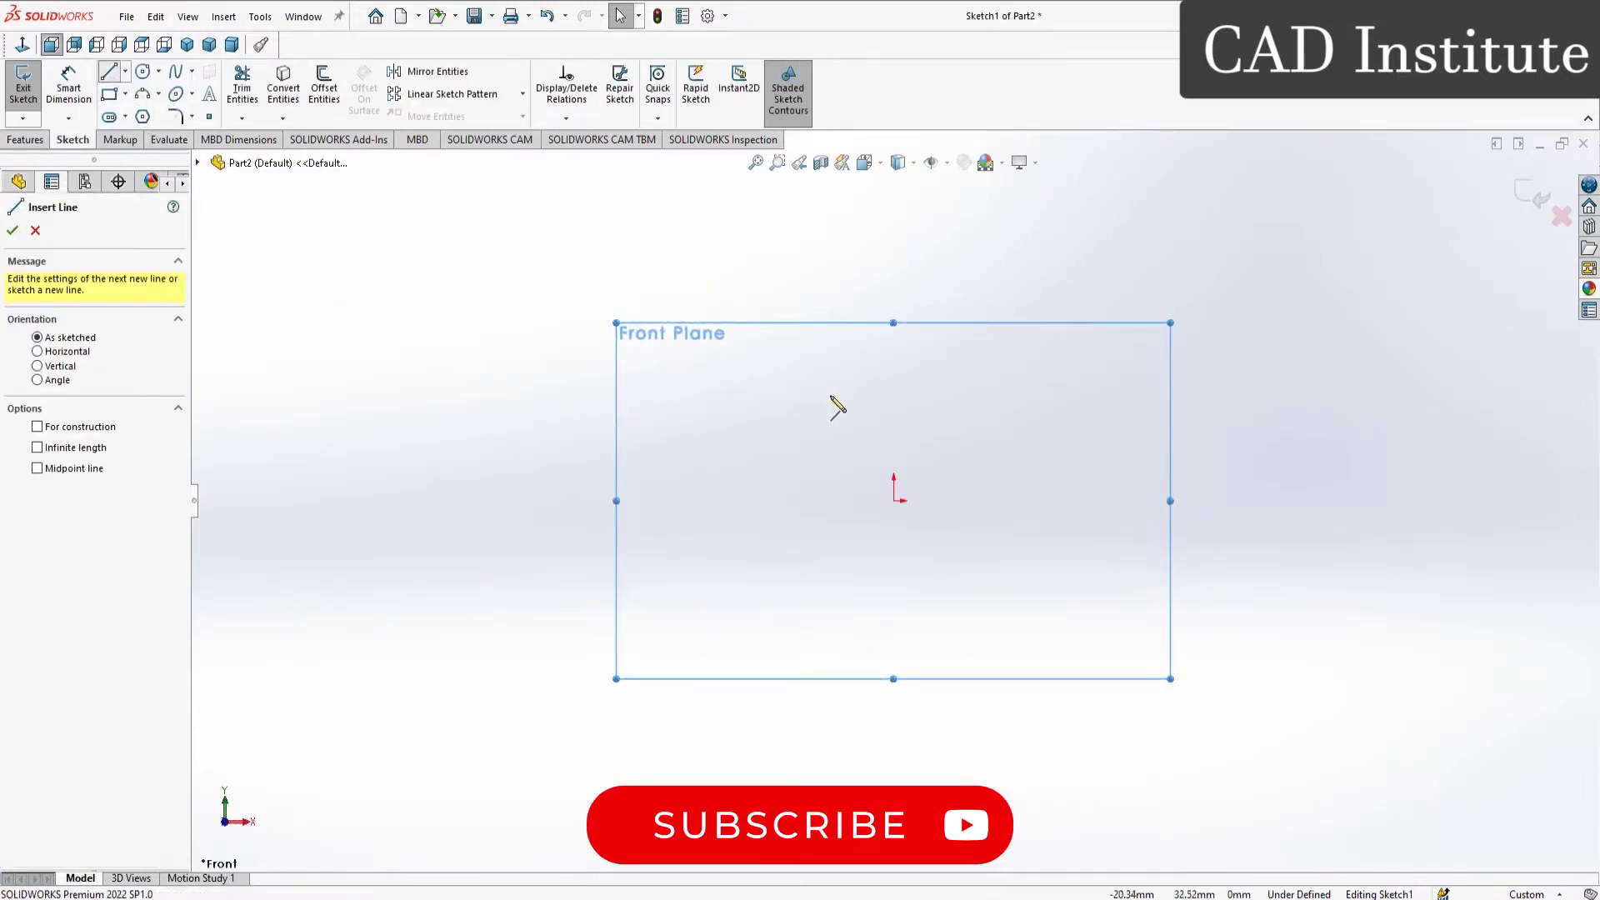
pyautogui.click(894, 500)
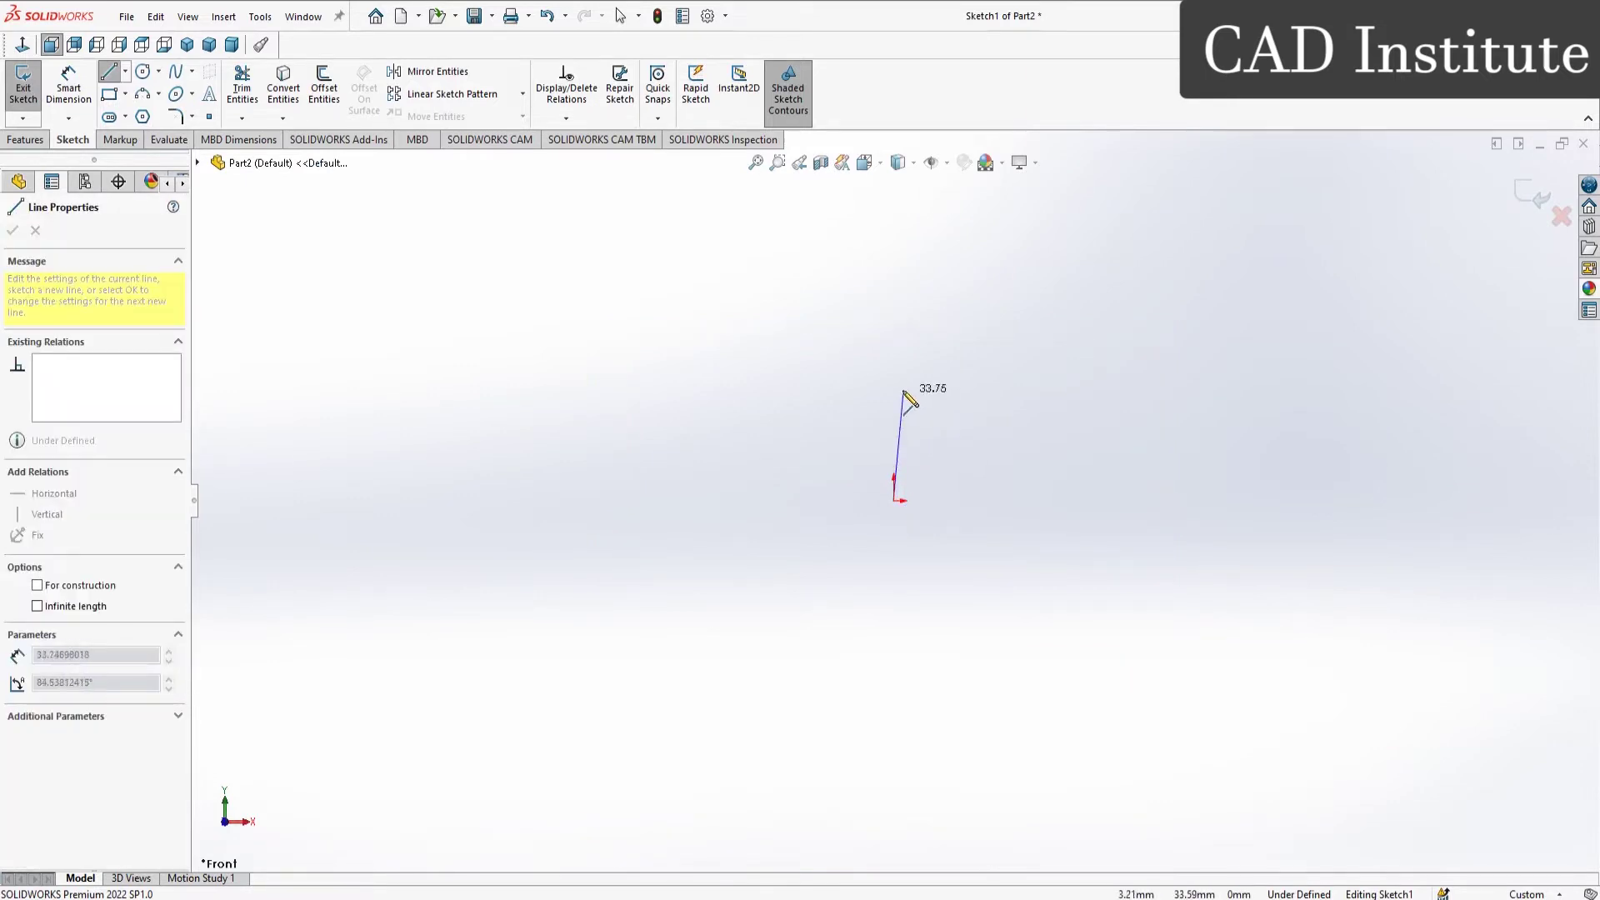
pyautogui.click(893, 358)
pyautogui.scroll(-2, 894, 360)
pyautogui.scroll(-2, 896, 362)
pyautogui.scroll(-1, 895, 367)
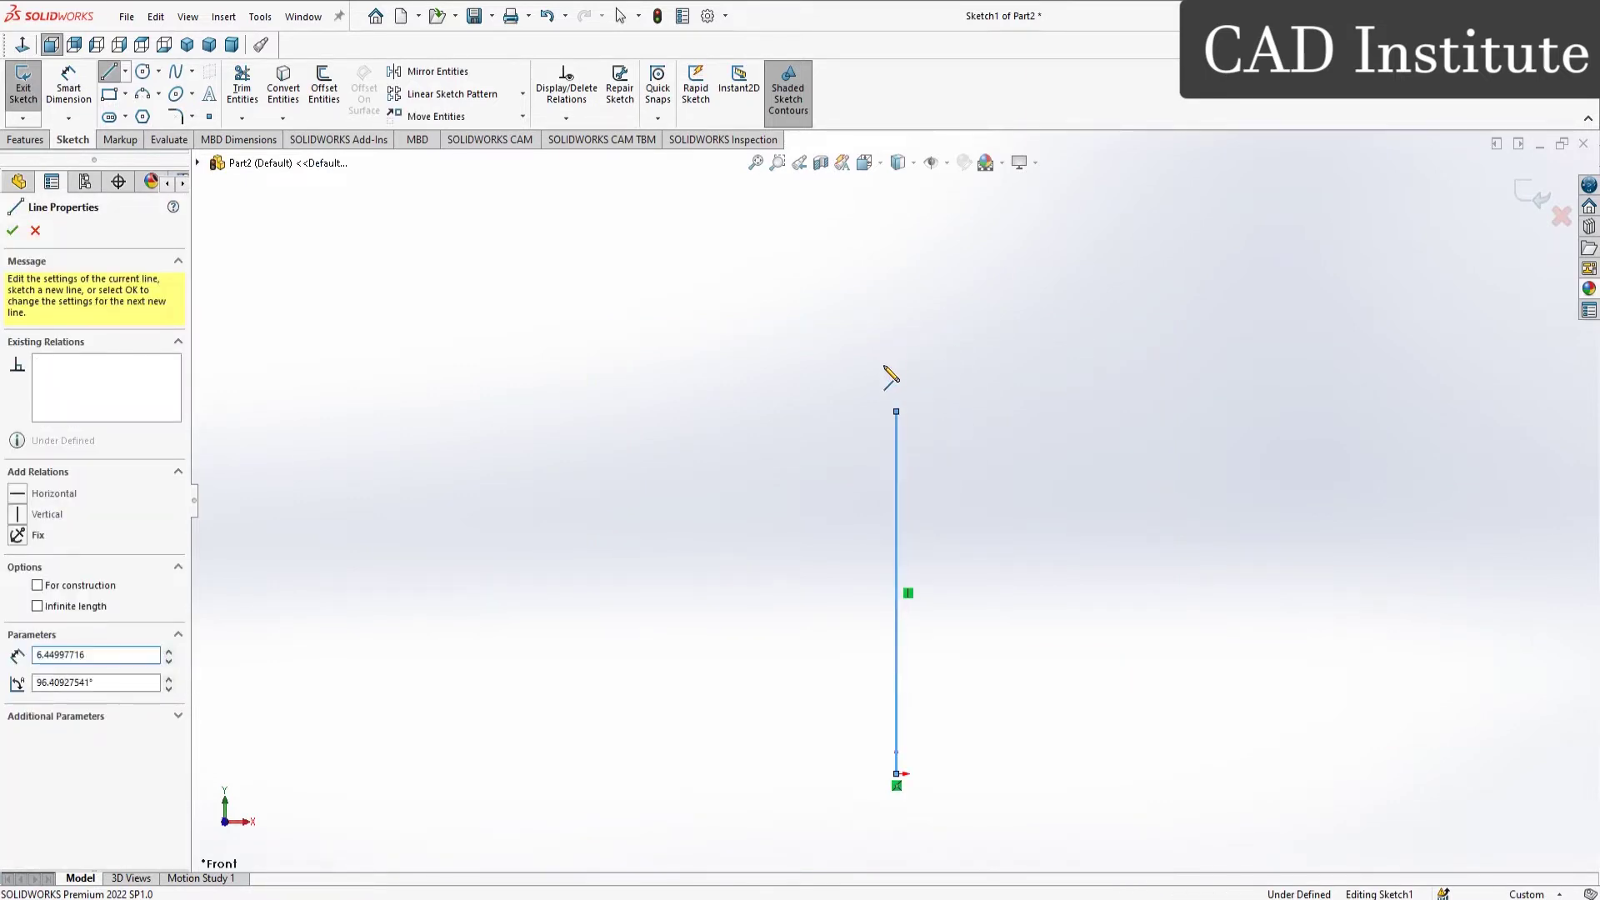
# Step: Draw the first two rectangular ring-groove notches into the outer wall
pyautogui.click(862, 410)
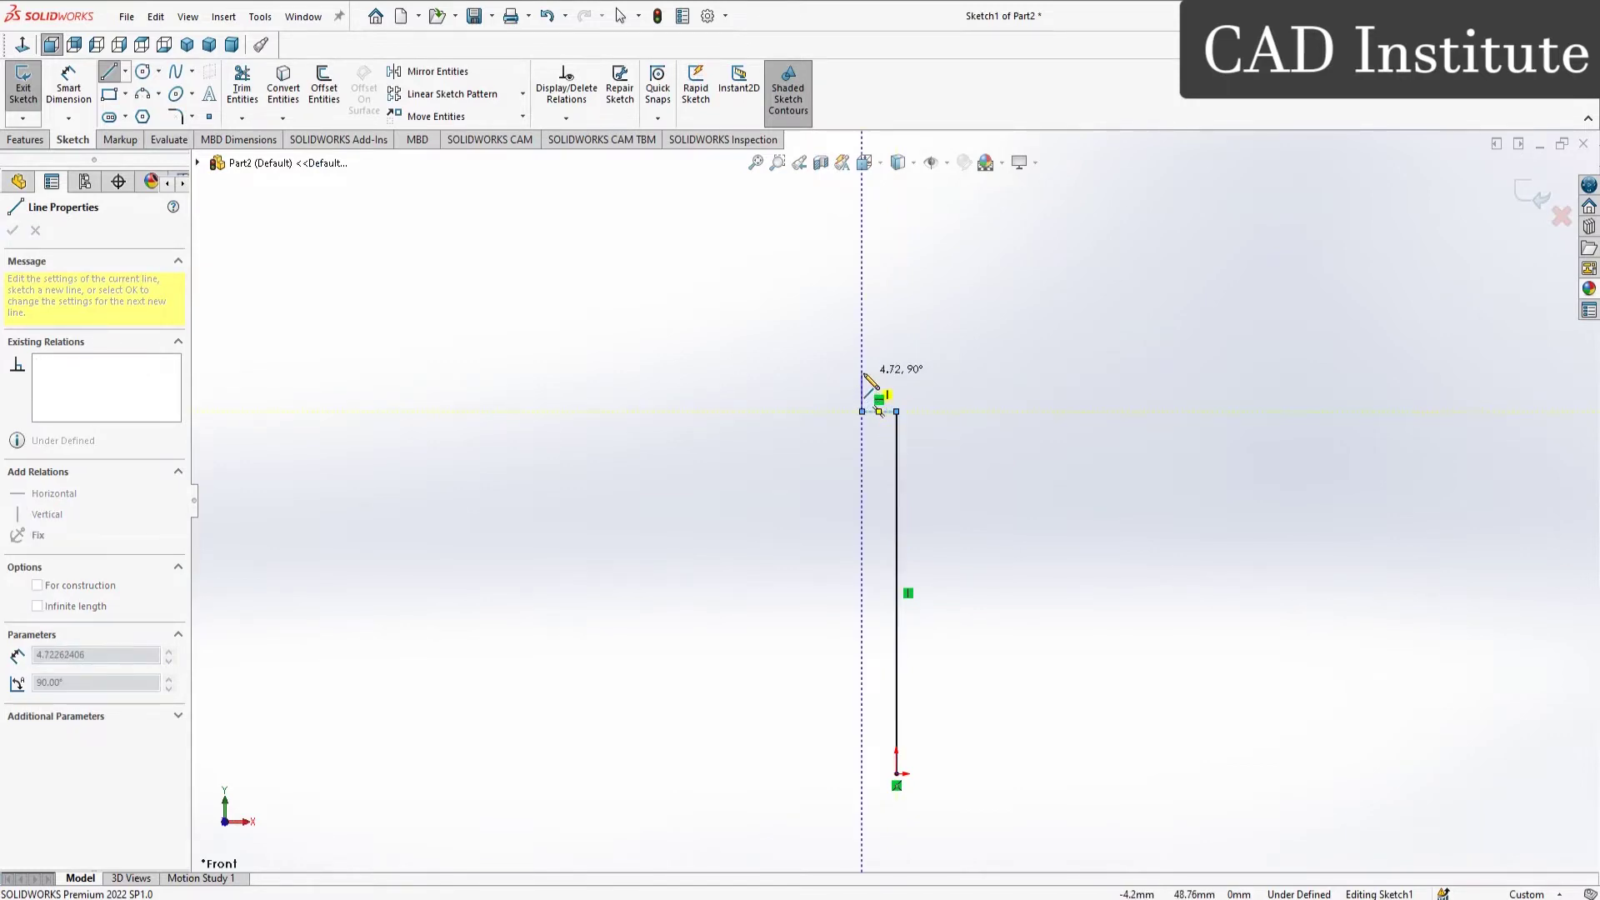
pyautogui.click(861, 372)
pyautogui.click(896, 372)
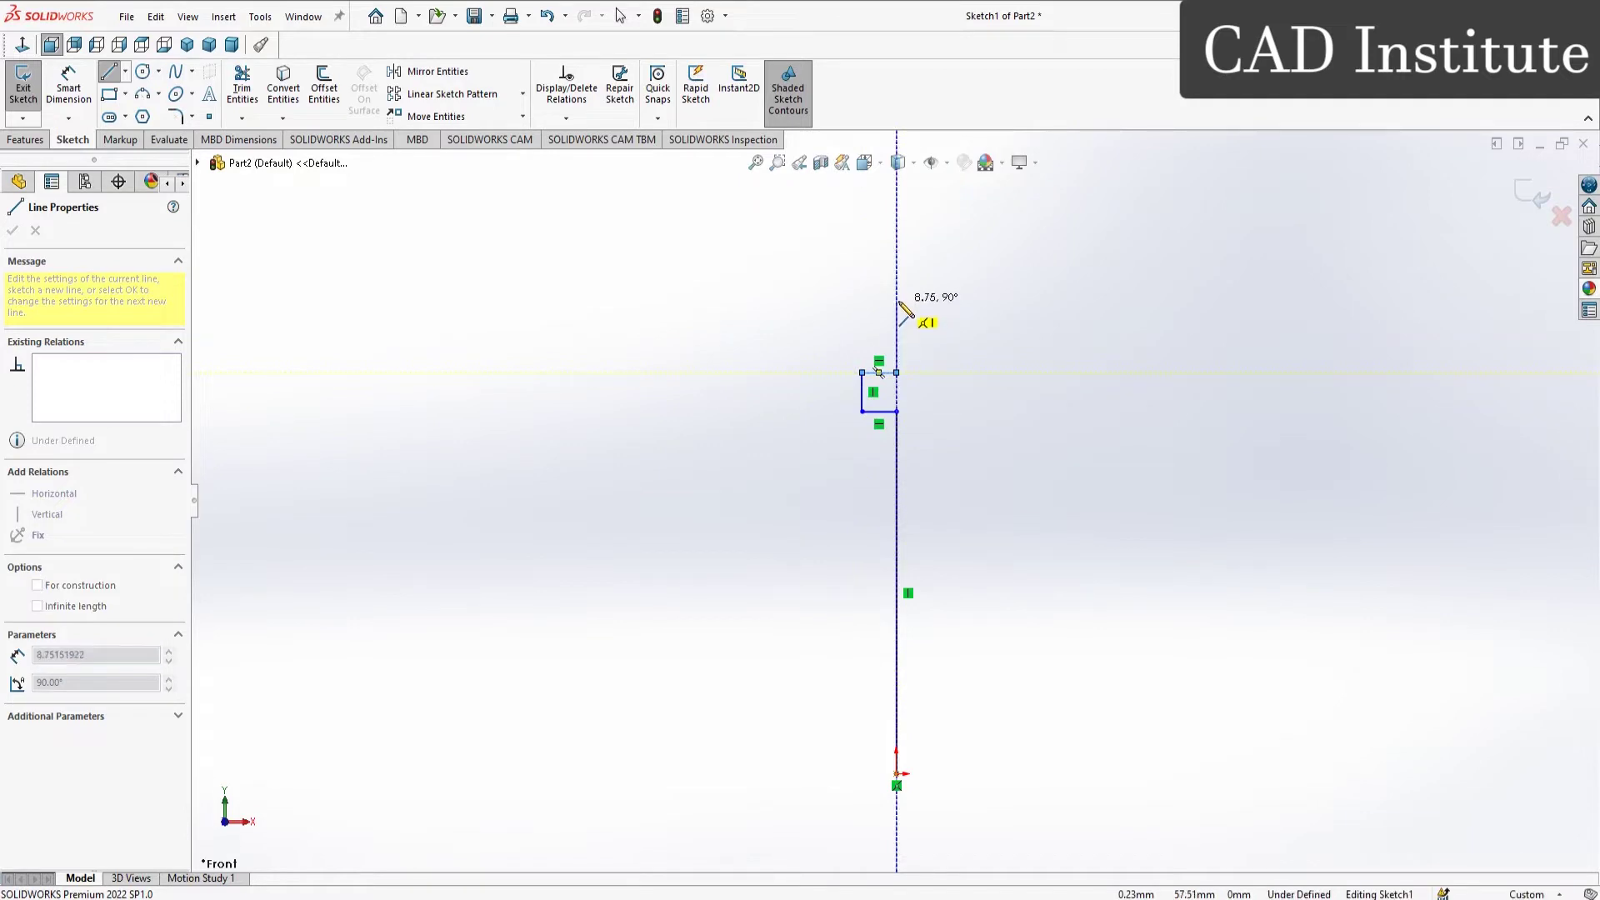
pyautogui.click(896, 301)
pyautogui.click(861, 301)
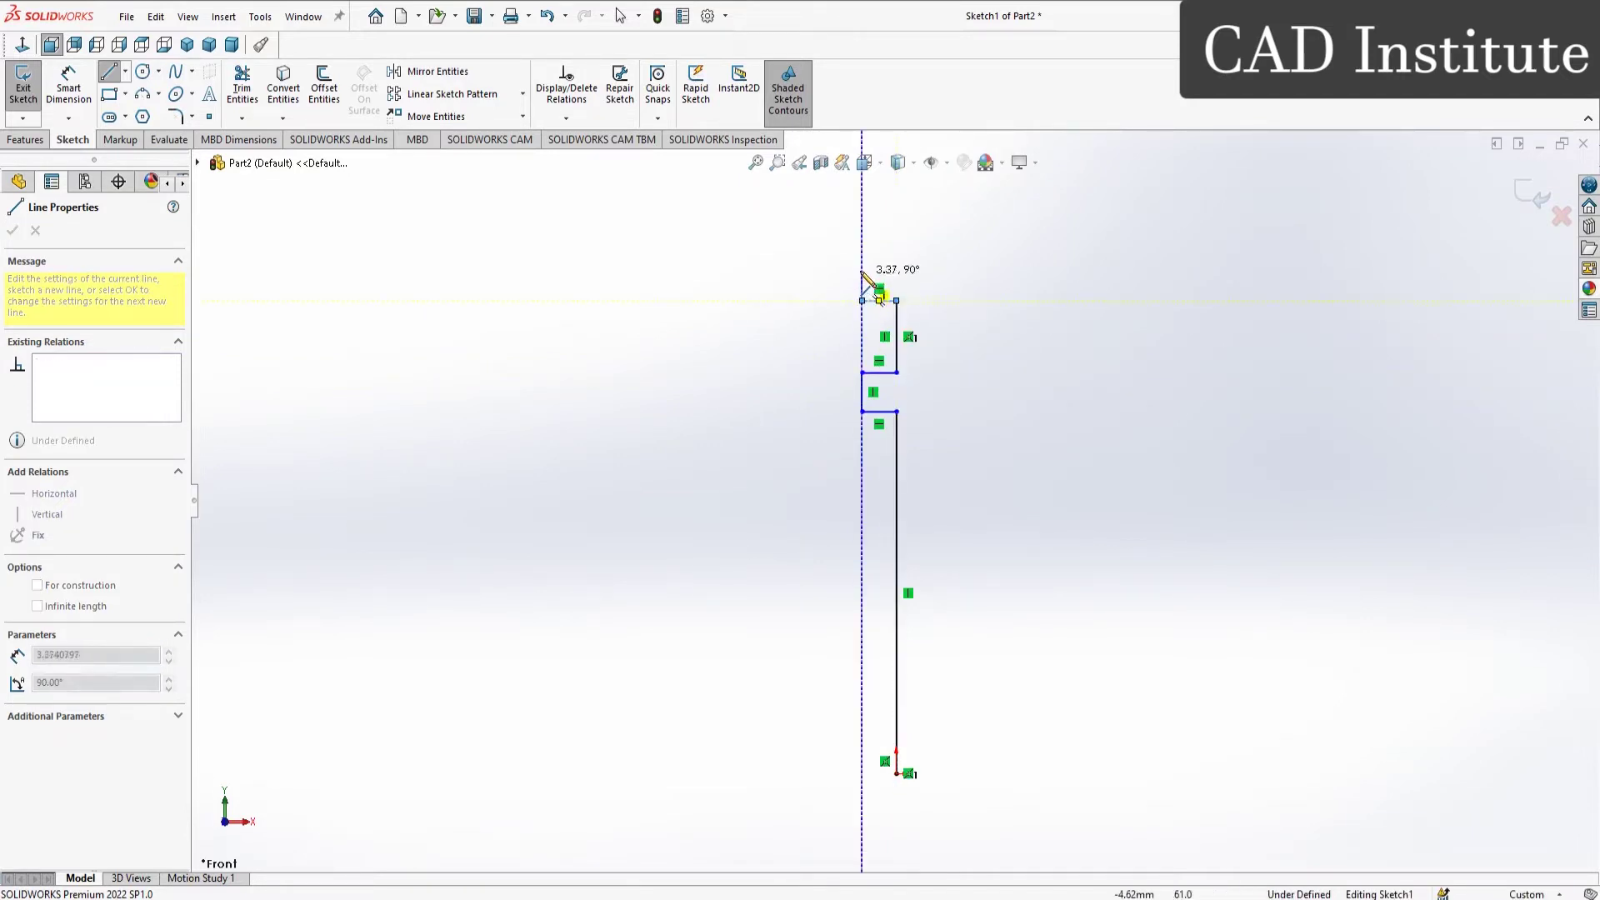
pyautogui.click(862, 265)
pyautogui.click(896, 266)
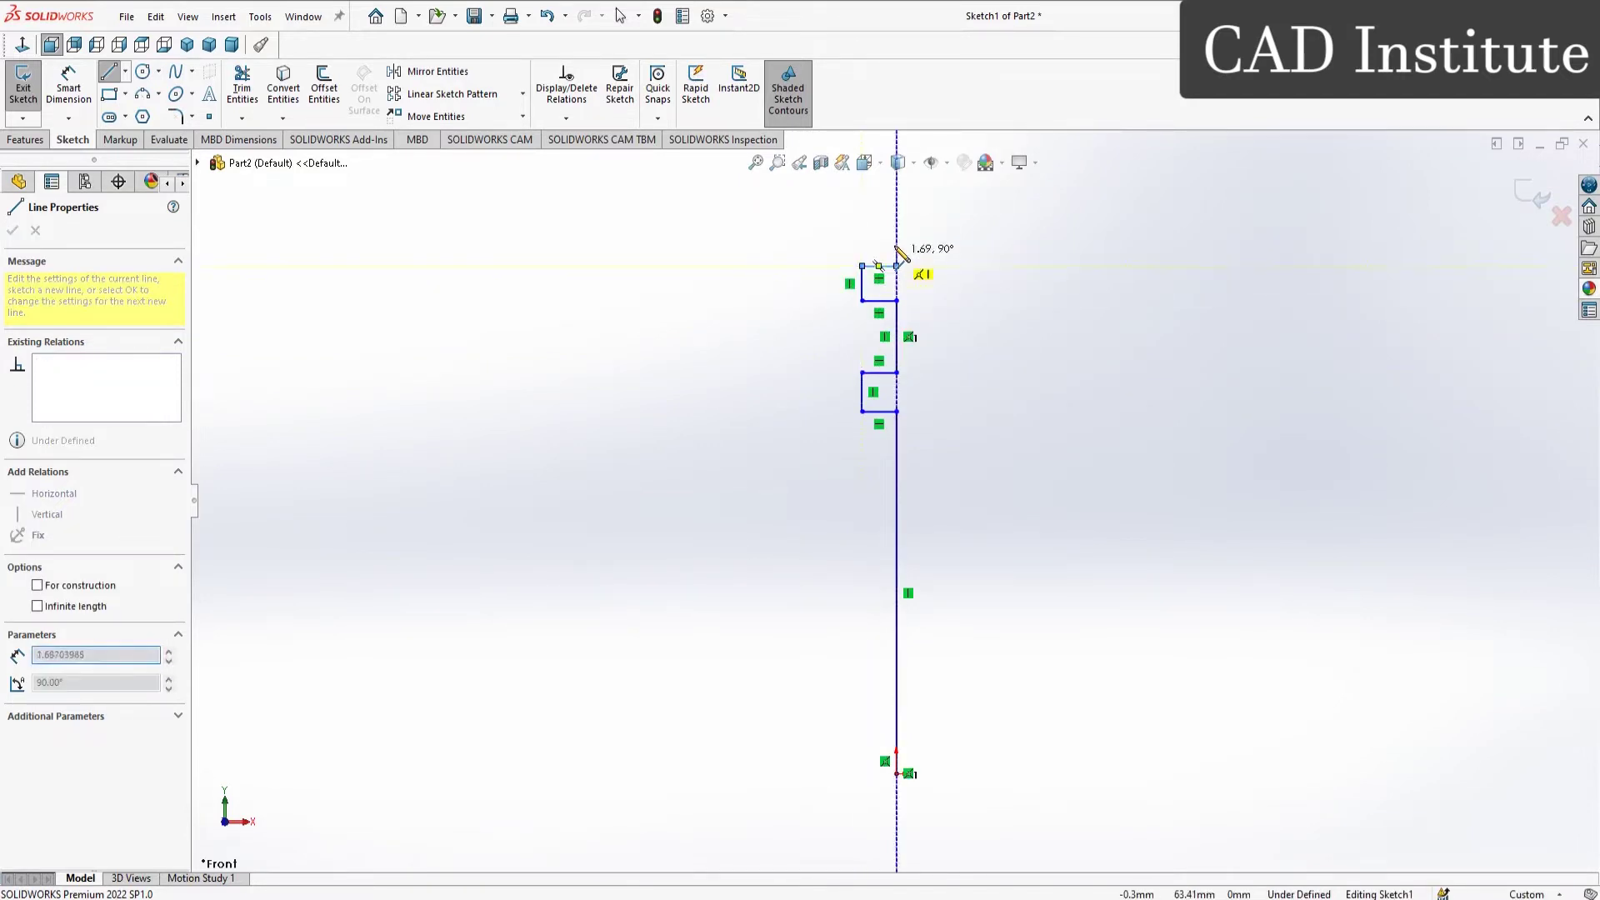
# Step: Draw the third groove notch and the top wall segment to finish the stepped profile
pyautogui.click(897, 202)
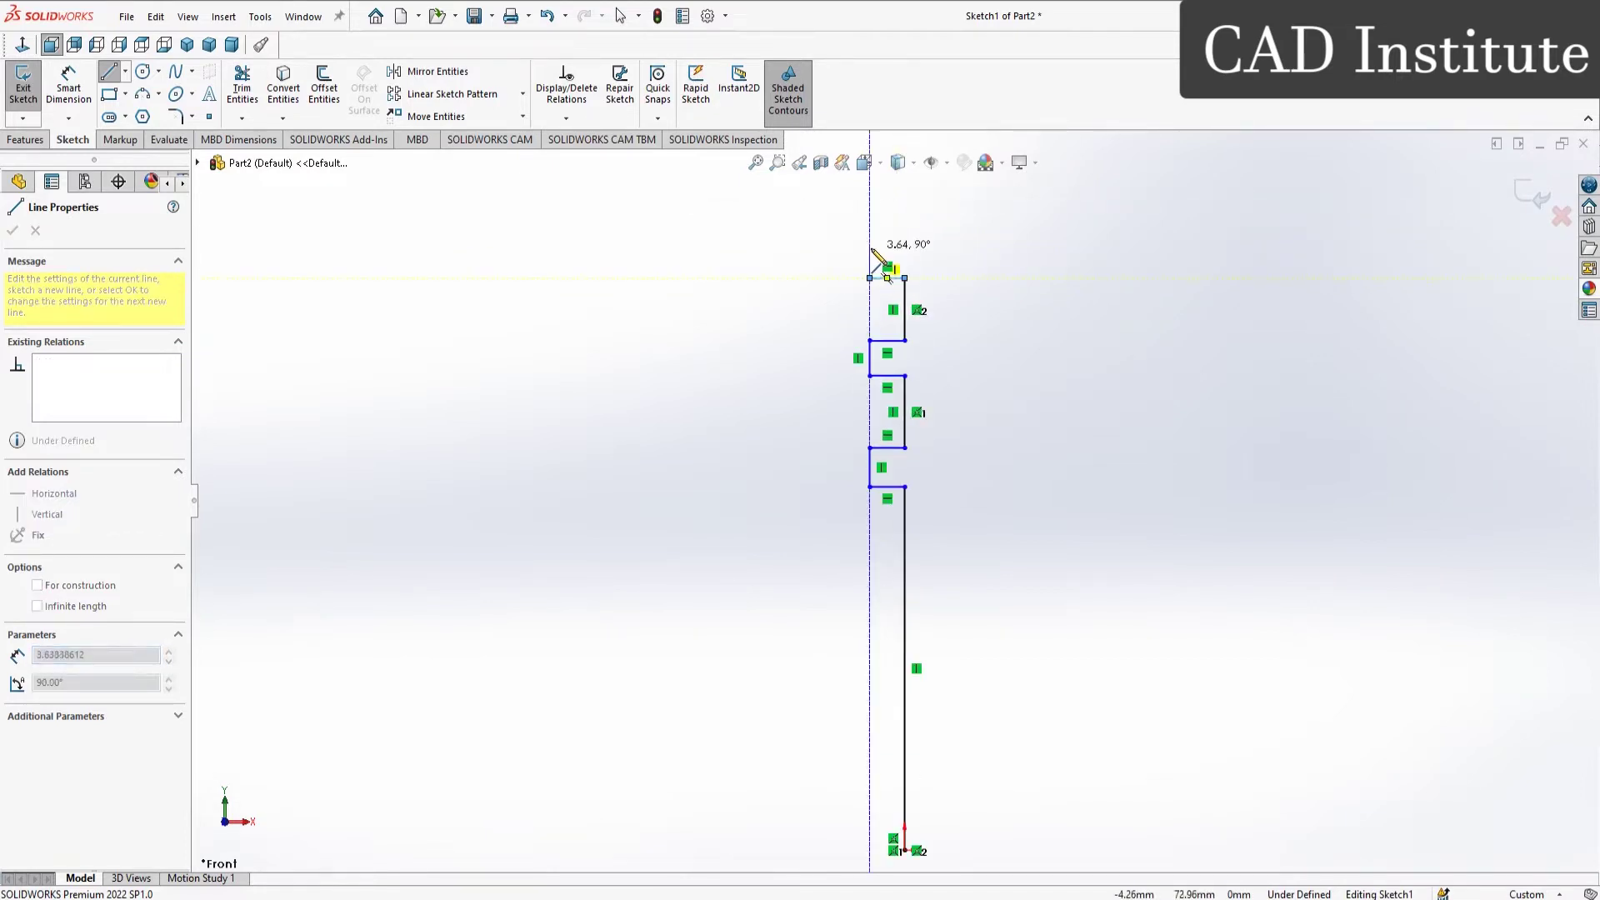
pyautogui.click(869, 244)
pyautogui.click(903, 244)
pyautogui.scroll(1, 904, 230)
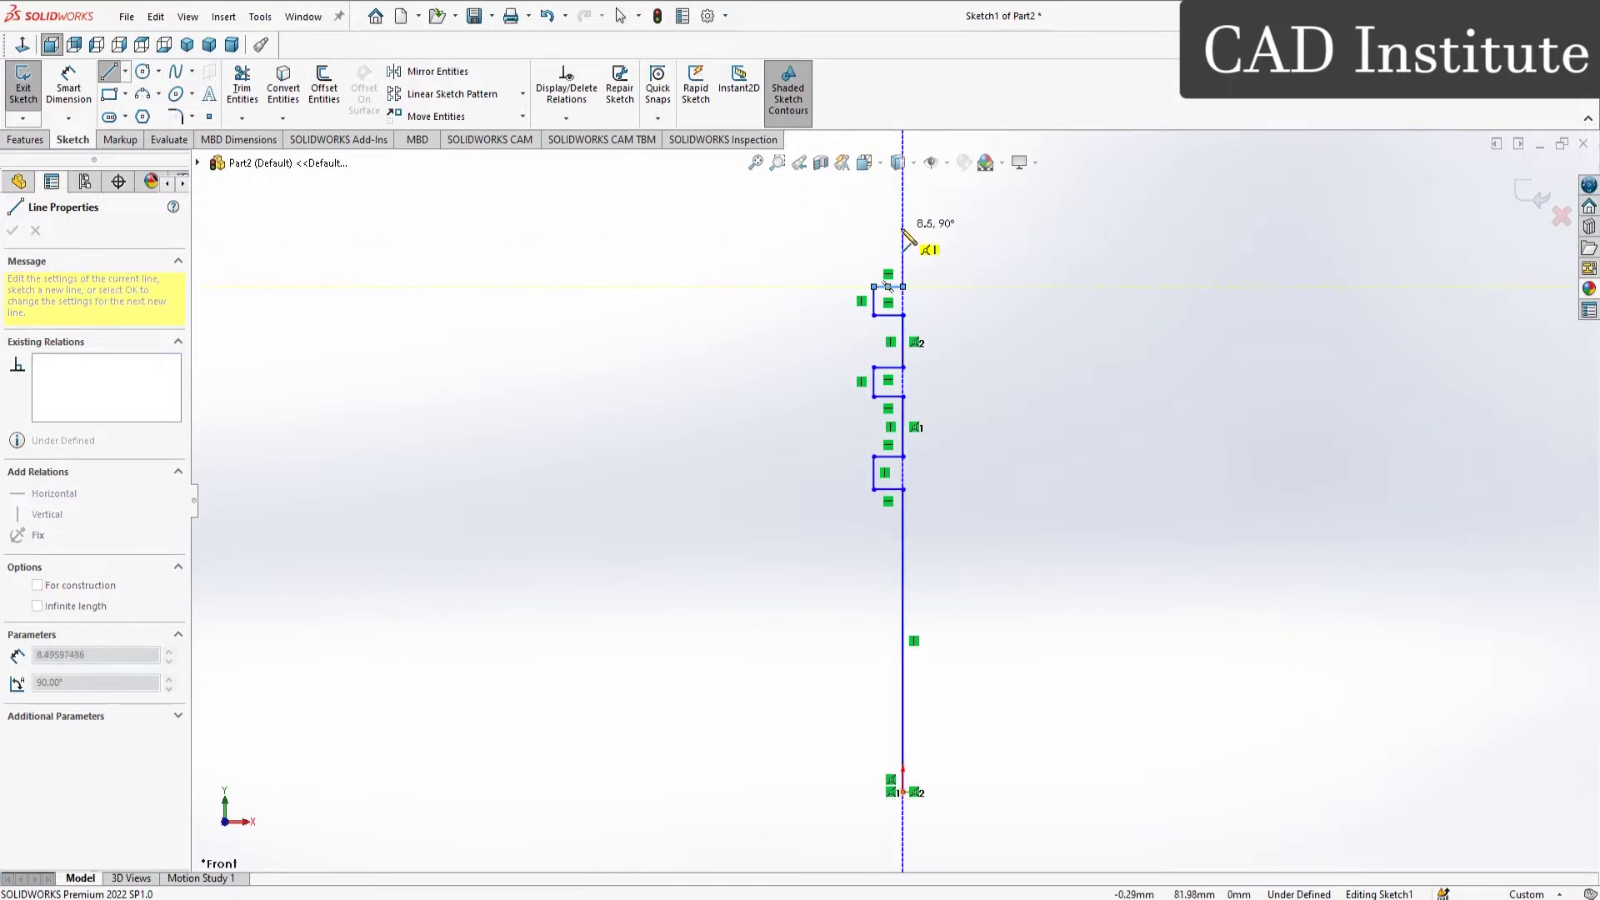
pyautogui.click(903, 228)
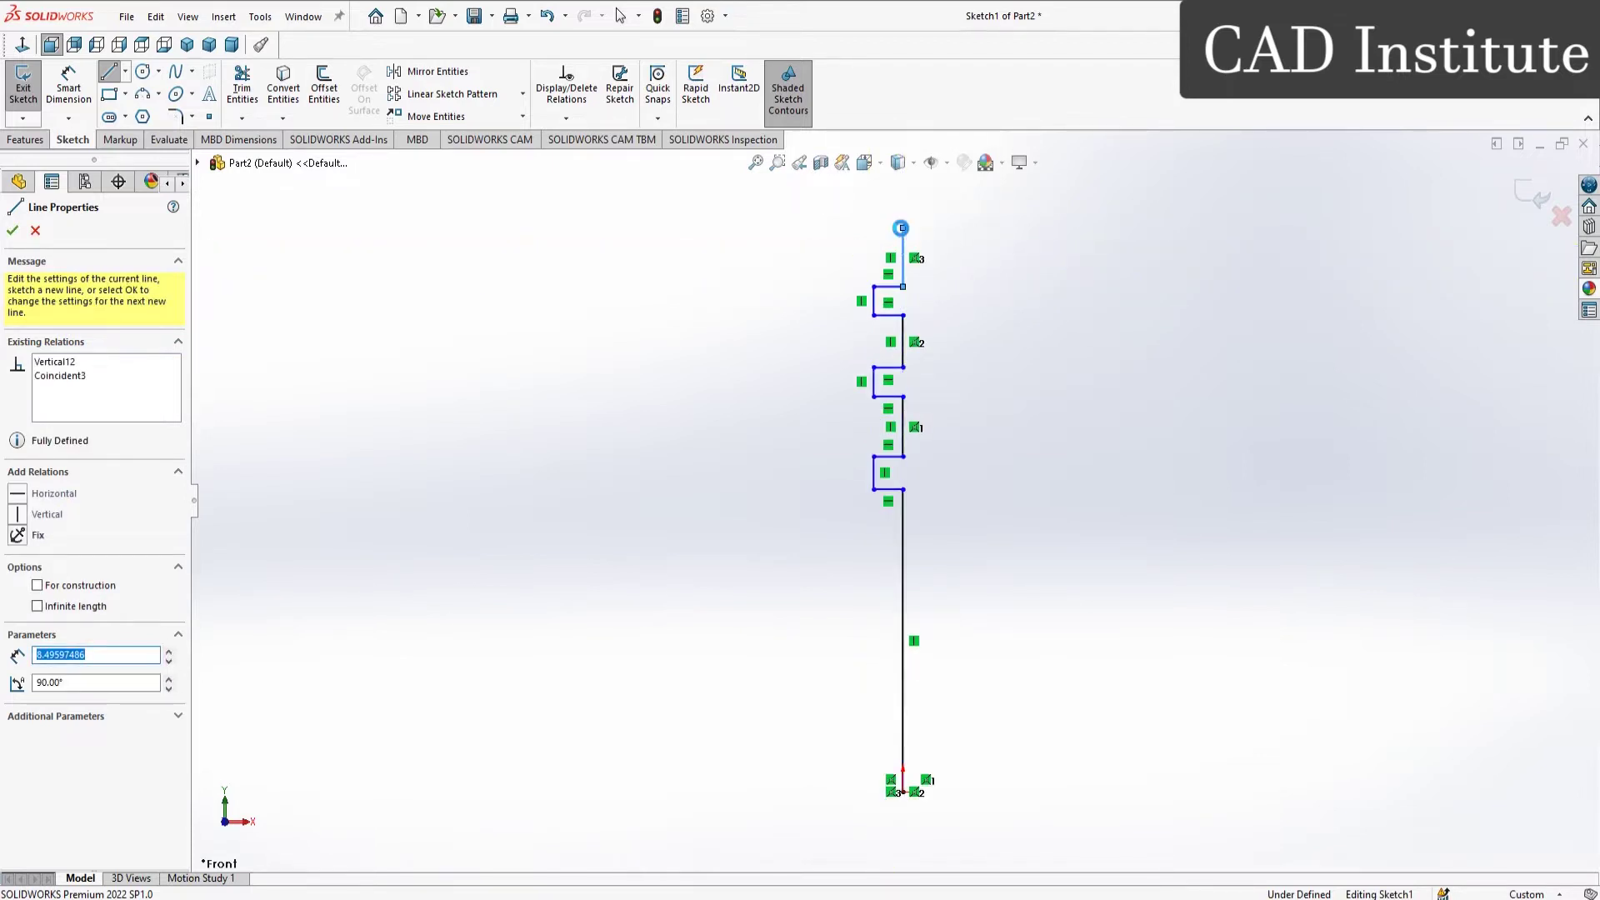
pyautogui.press('Escape')
pyautogui.press('f')
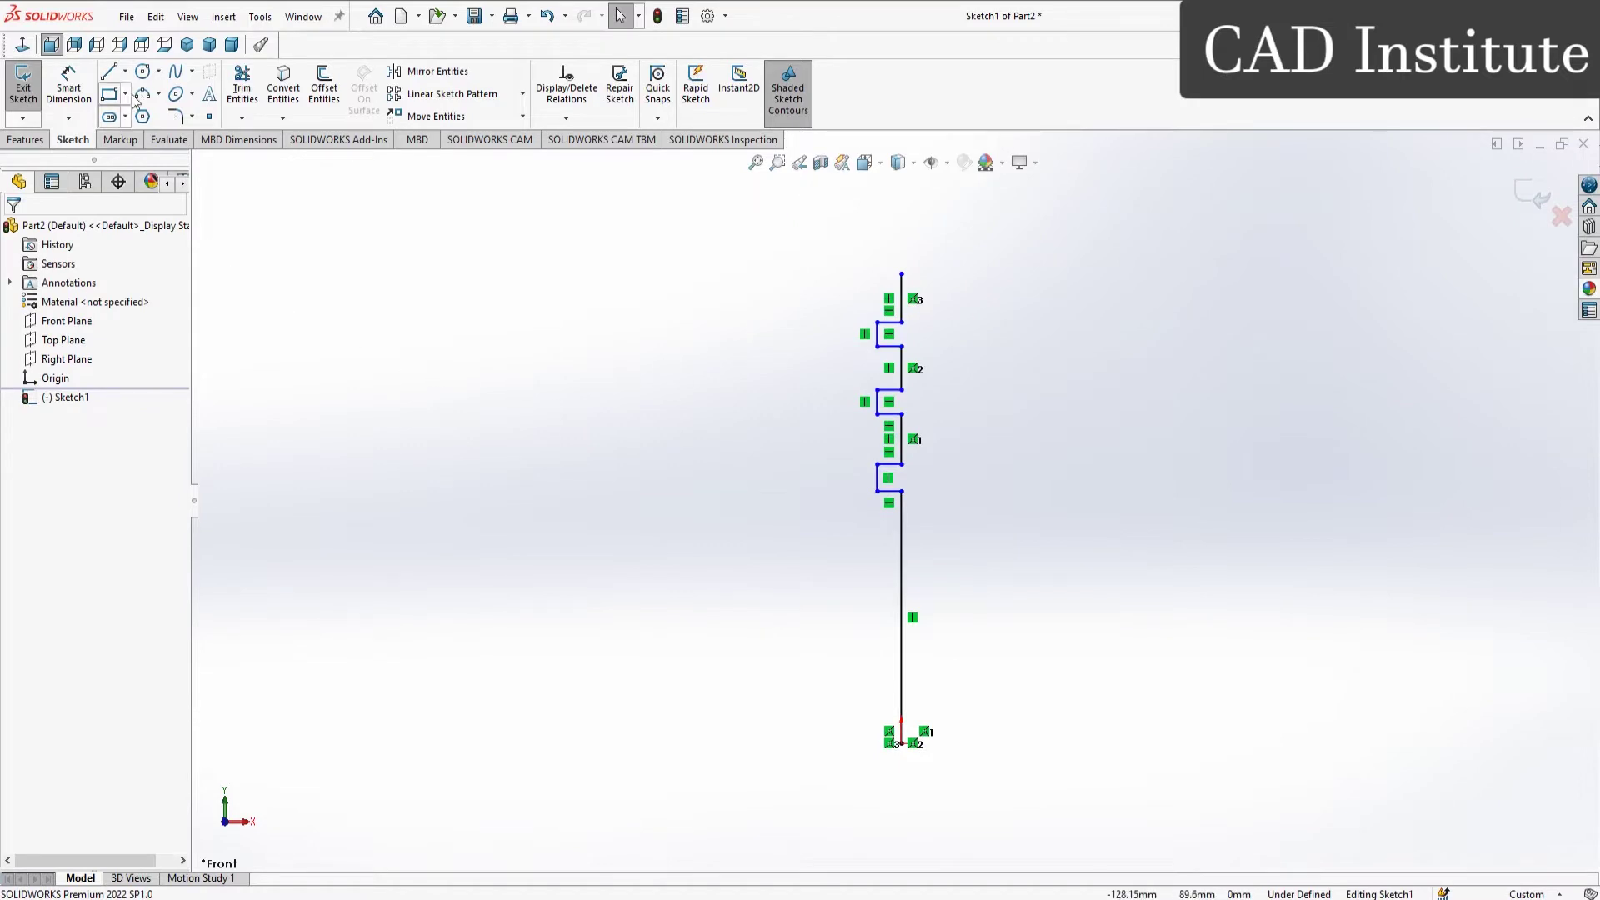
pyautogui.click(125, 71)
# Step: Draw a vertical construction centerline left of the profile, from its bottom to near its top
pyautogui.click(144, 112)
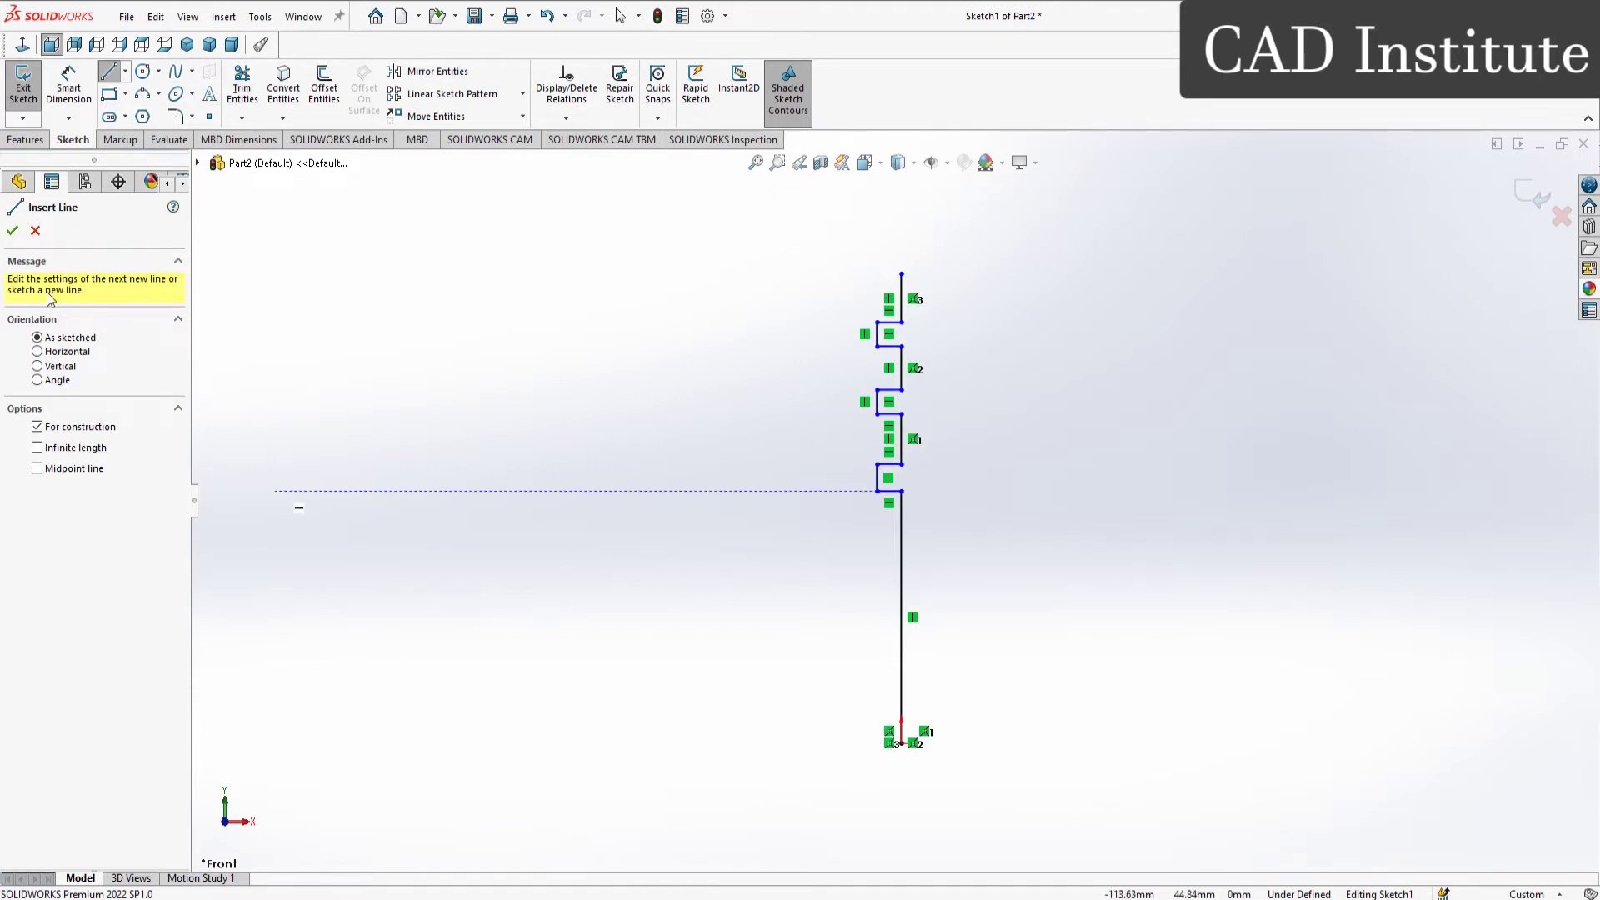
pyautogui.click(35, 230)
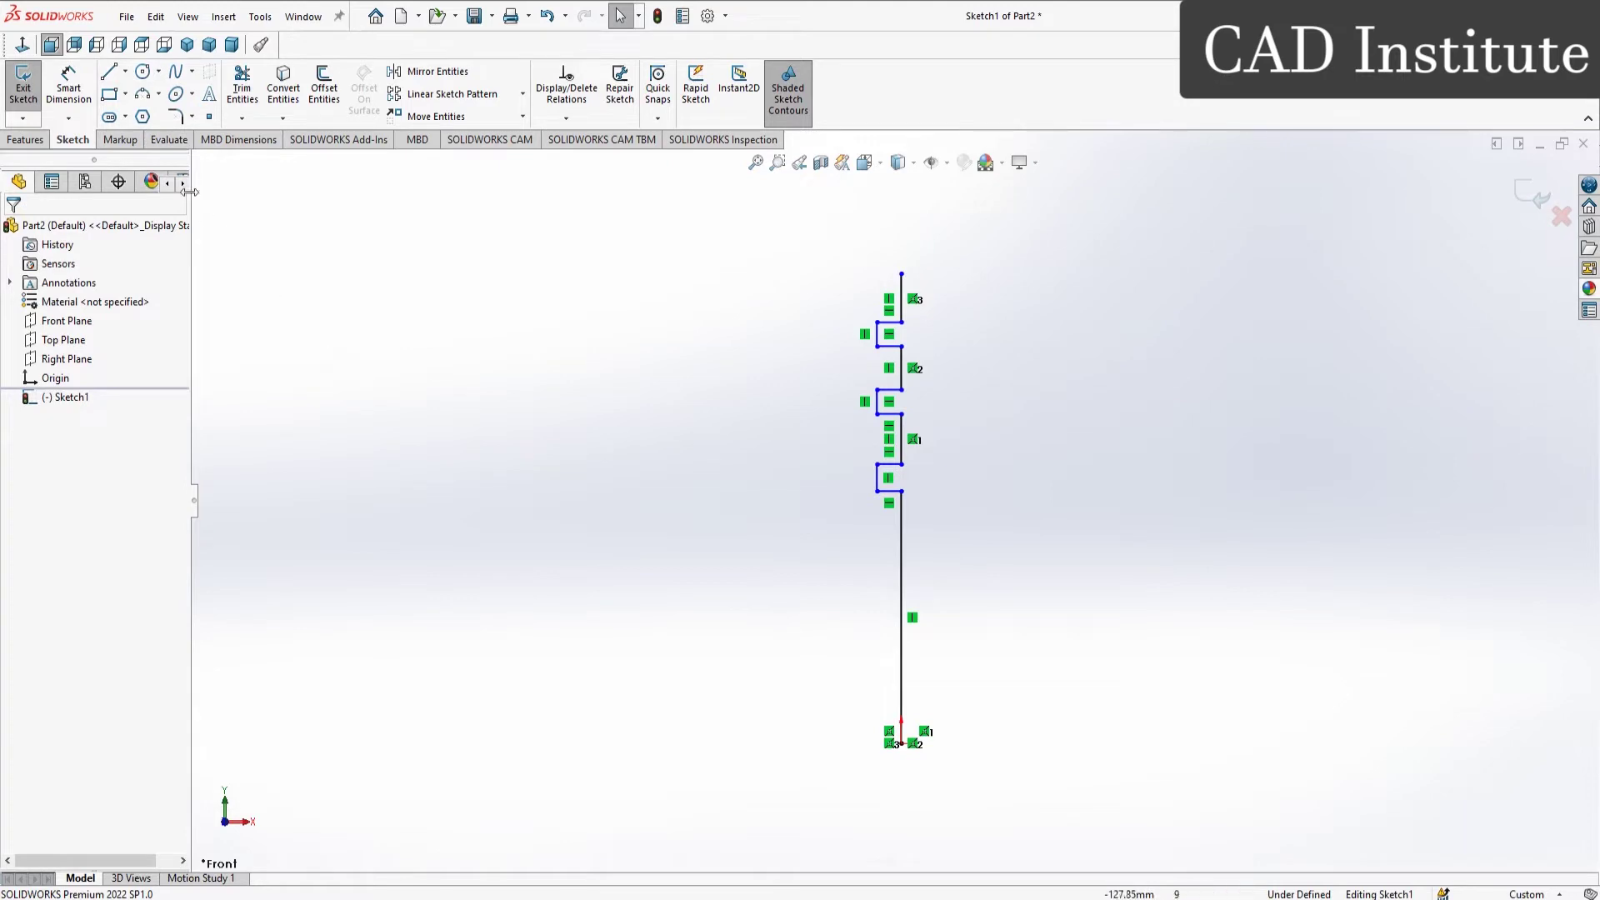
pyautogui.click(126, 72)
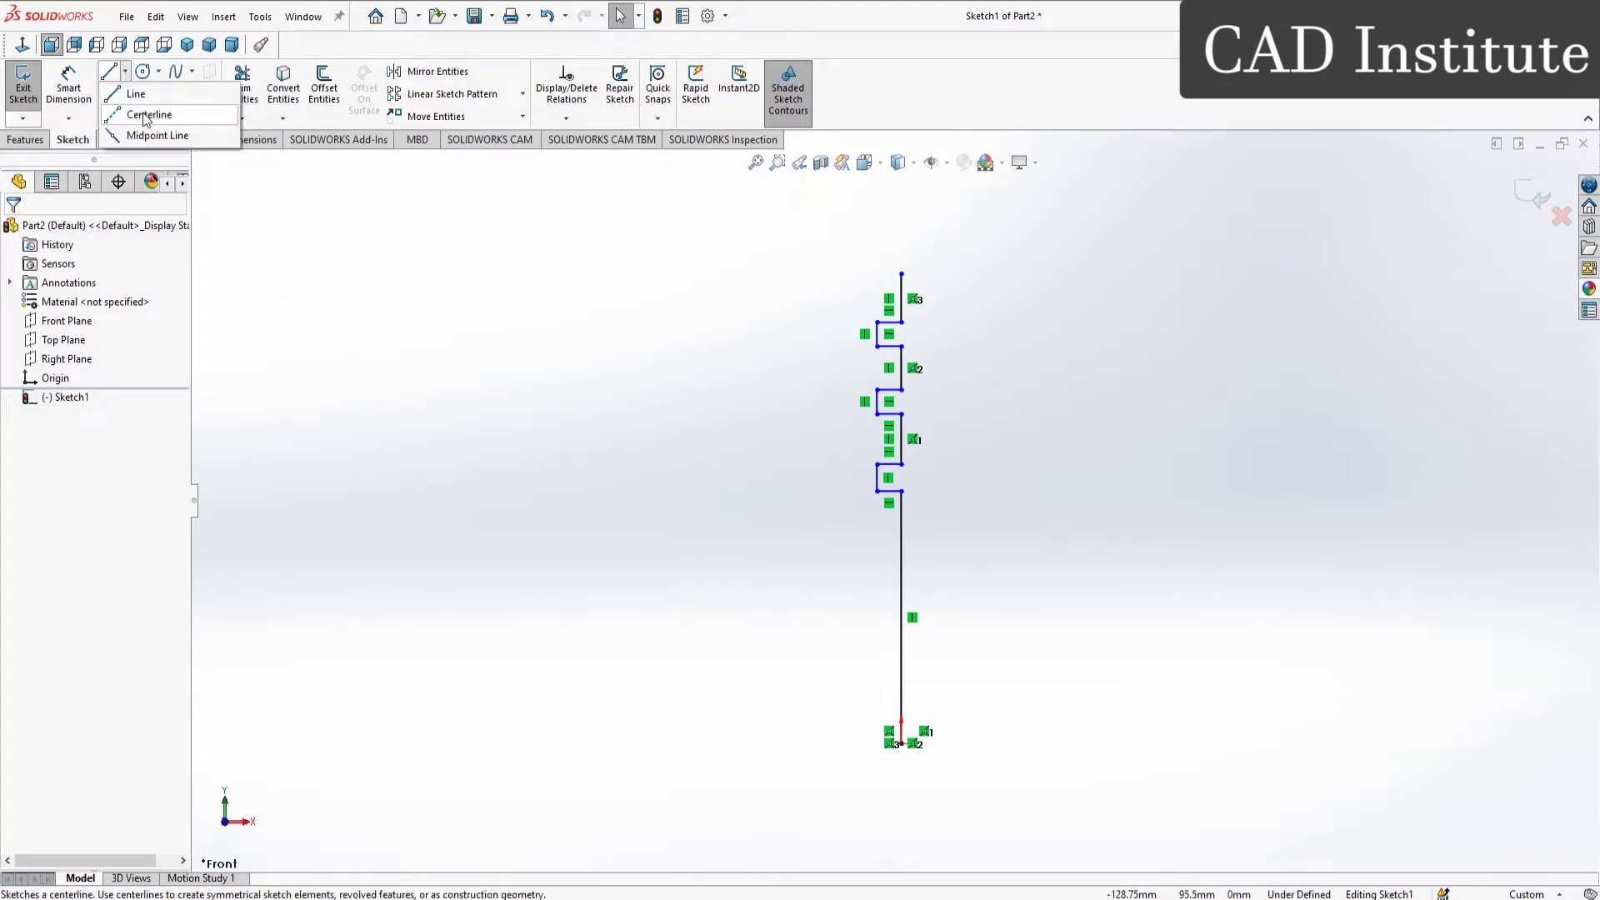
pyautogui.click(148, 115)
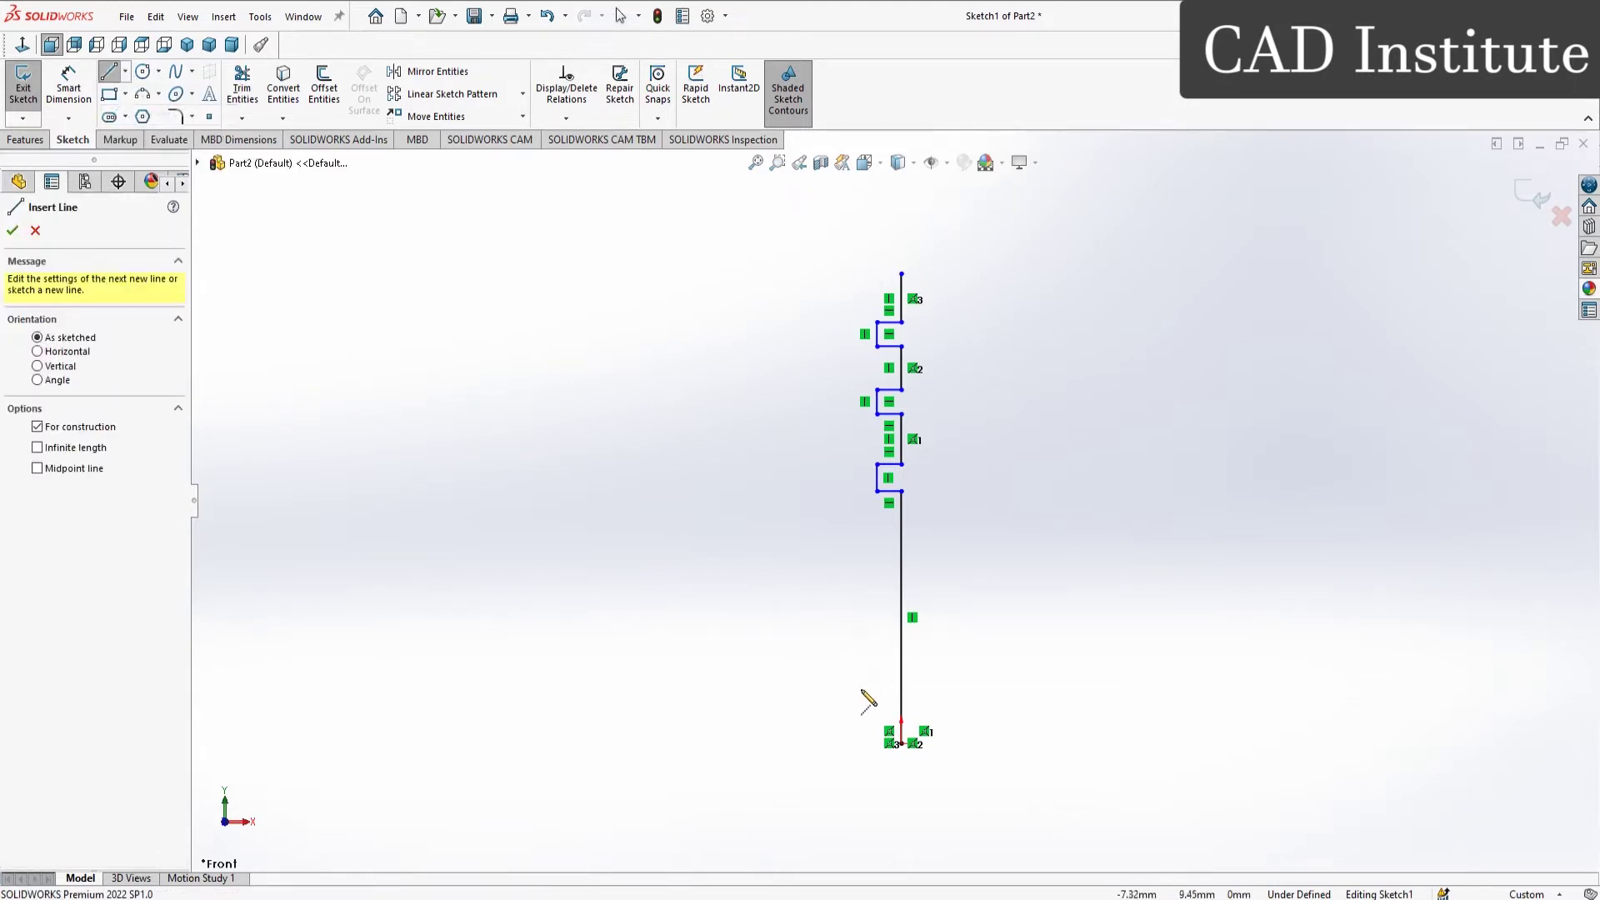
pyautogui.click(765, 742)
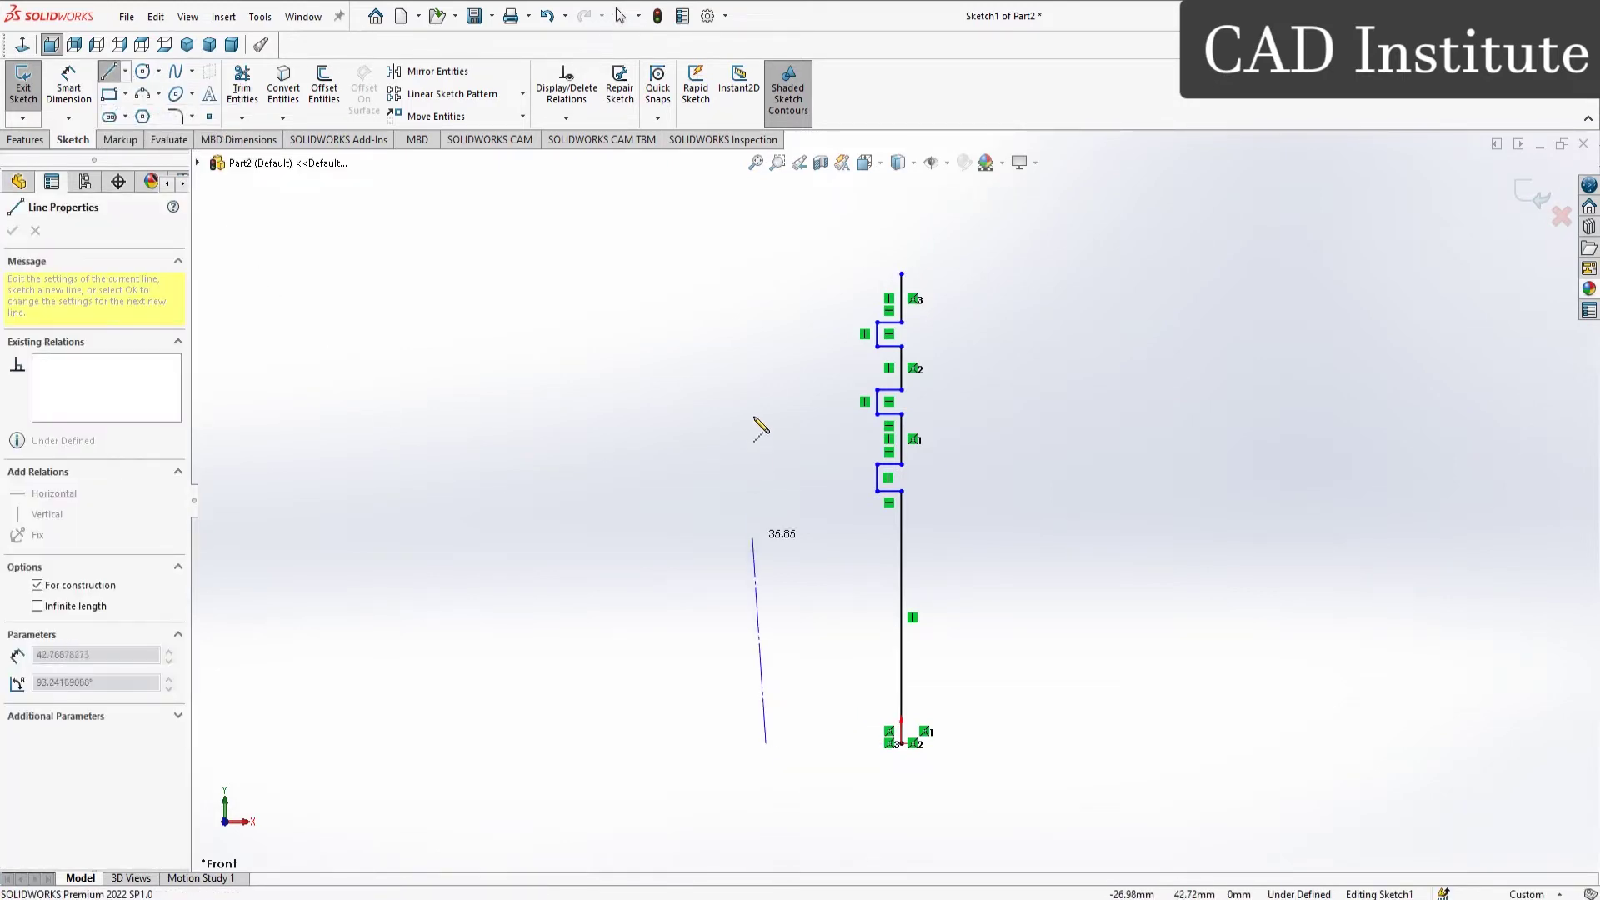
pyautogui.click(767, 251)
pyautogui.press('Escape')
pyautogui.scroll(-2, 876, 249)
pyautogui.scroll(-2, 877, 248)
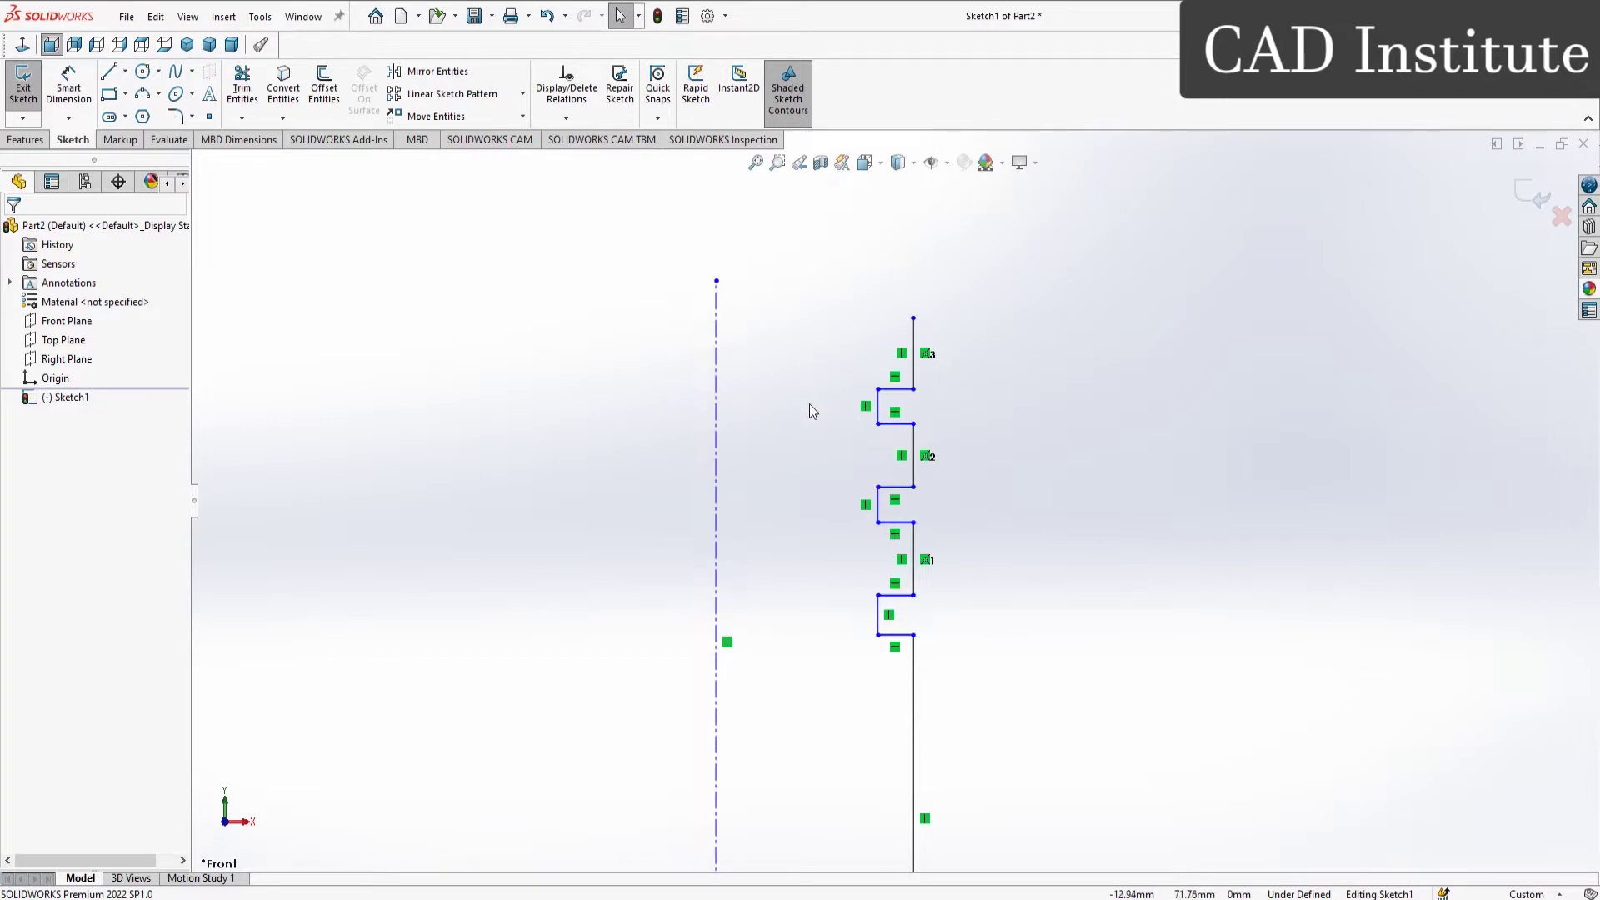
# Step: Draw a three-point crown arc from the wall top across the centerline
pyautogui.click(142, 94)
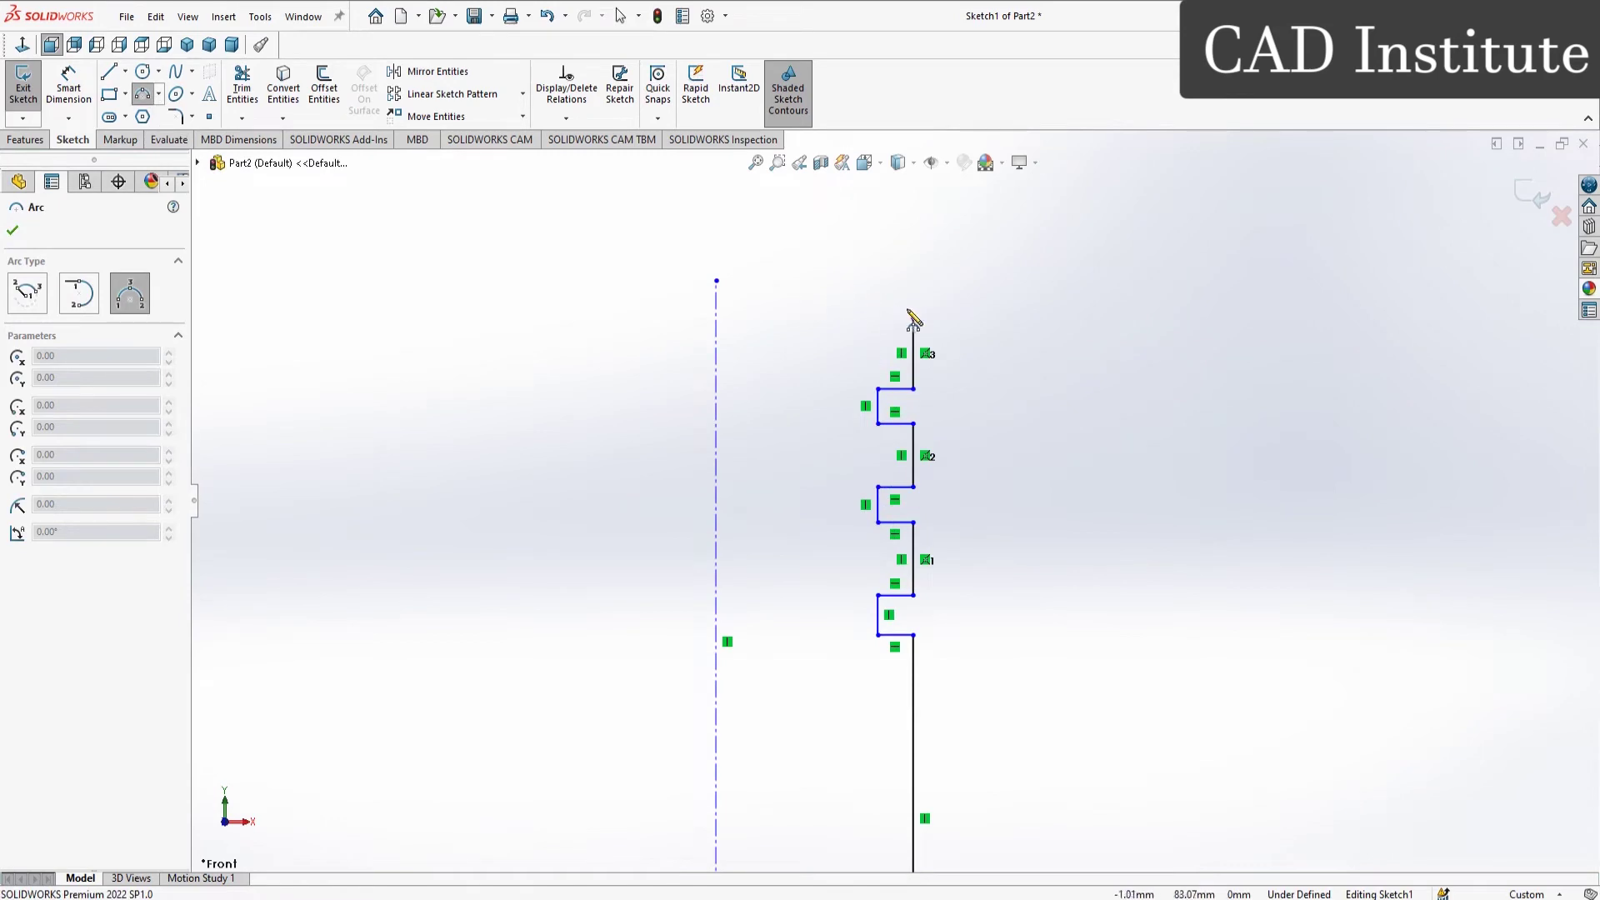
pyautogui.click(912, 318)
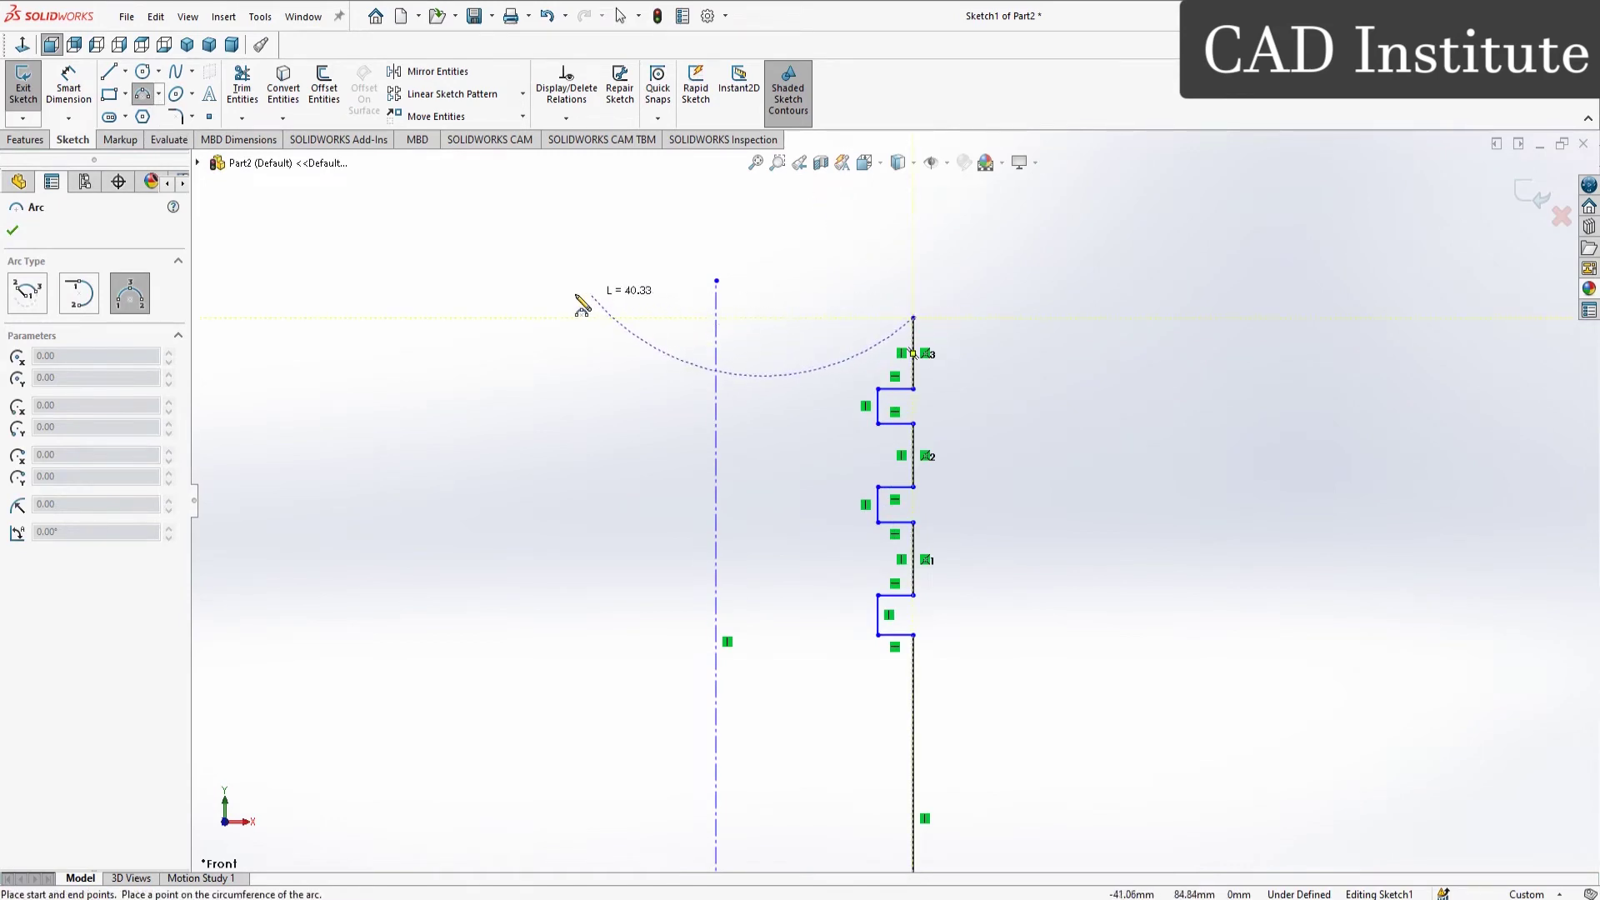
pyautogui.click(521, 317)
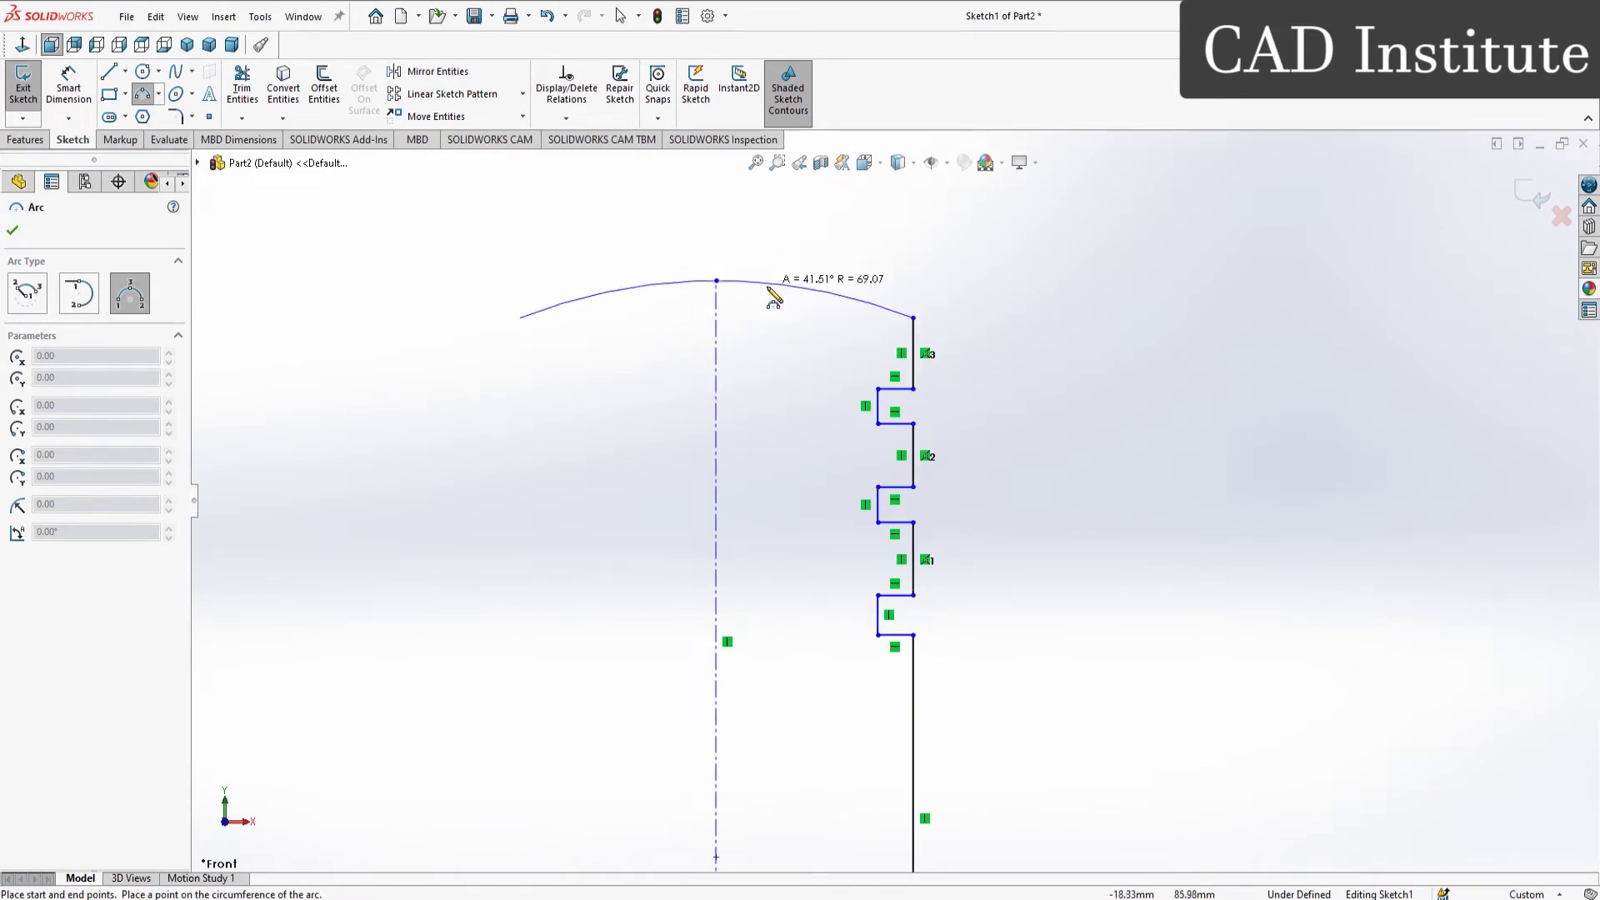
pyautogui.click(769, 291)
pyautogui.rightClick(1033, 334)
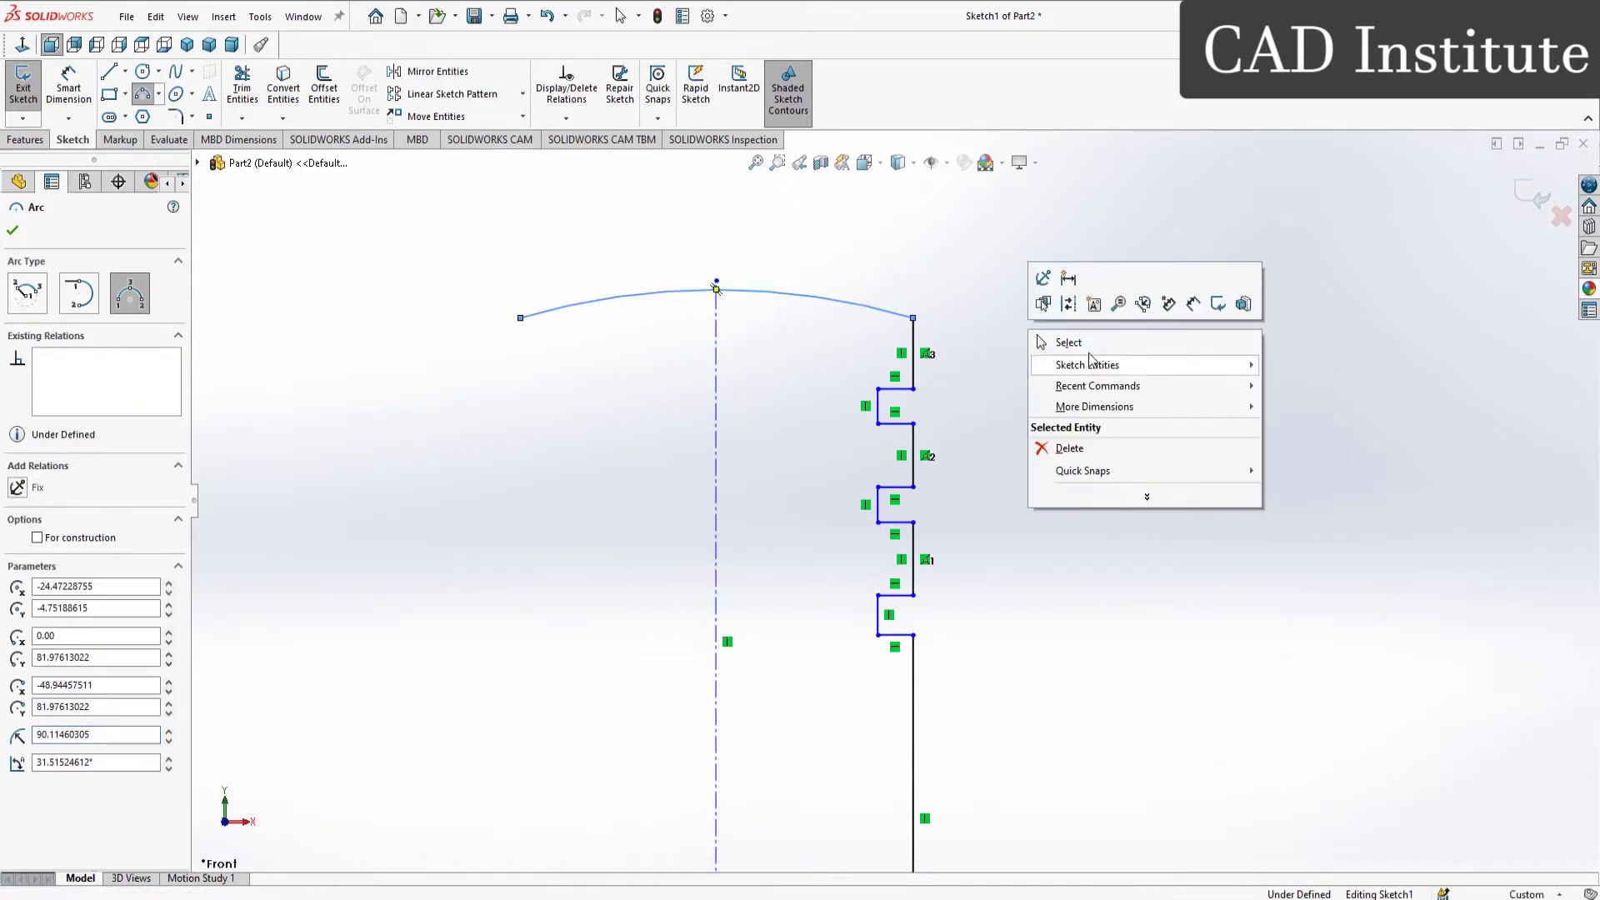
pyautogui.click(1084, 343)
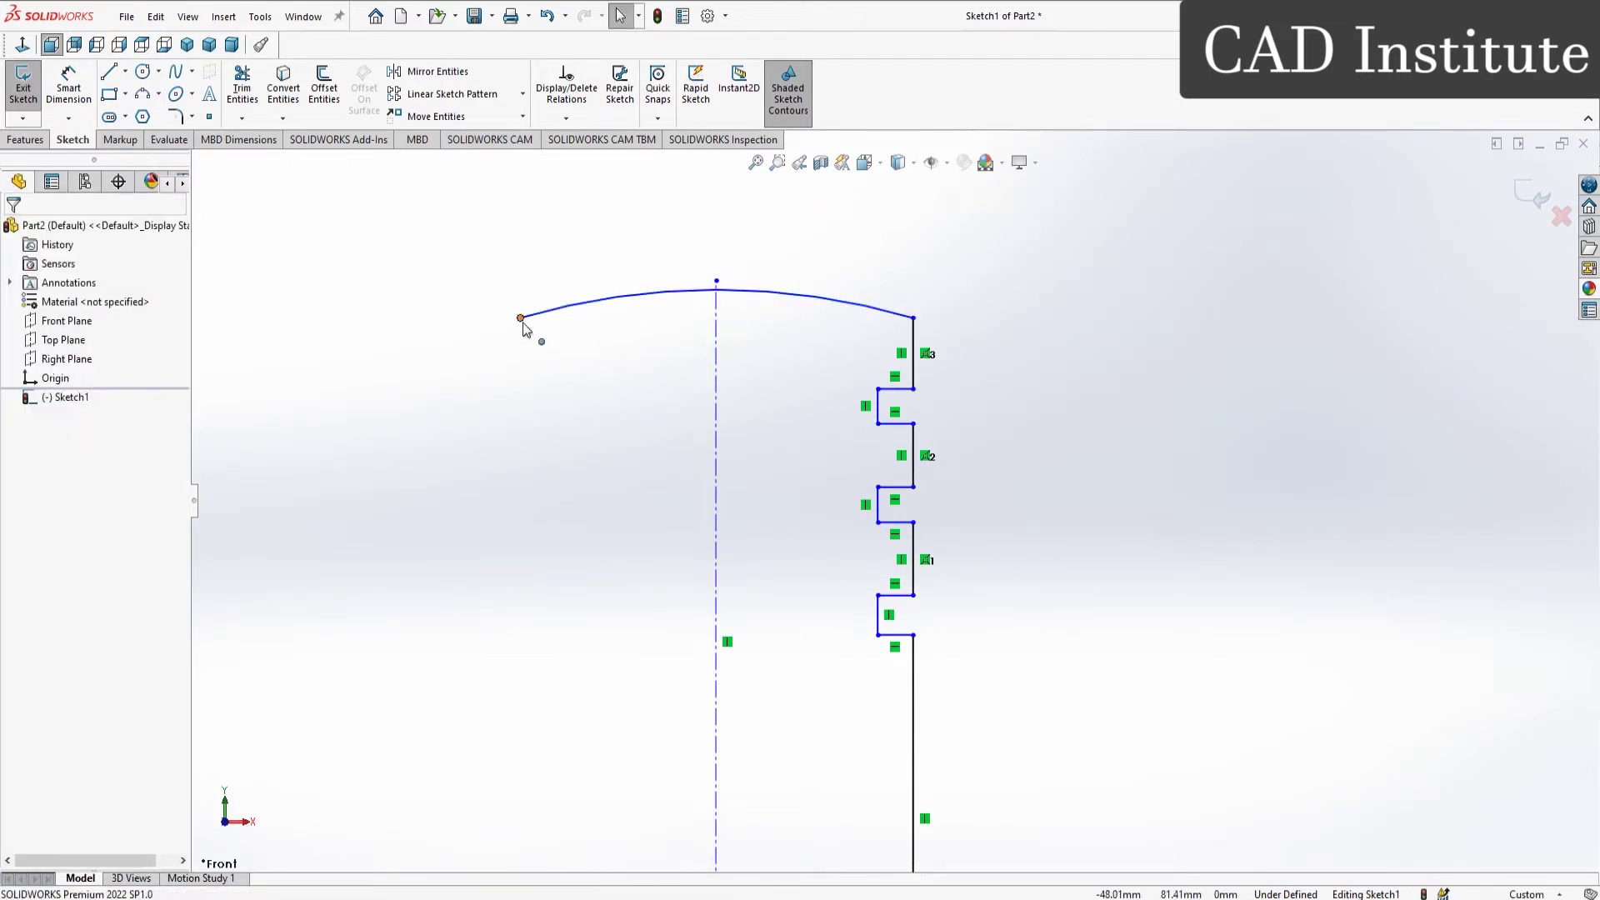
# Step: Make the arc's two endpoints horizontal to each other and re-centre the view
pyautogui.click(520, 318)
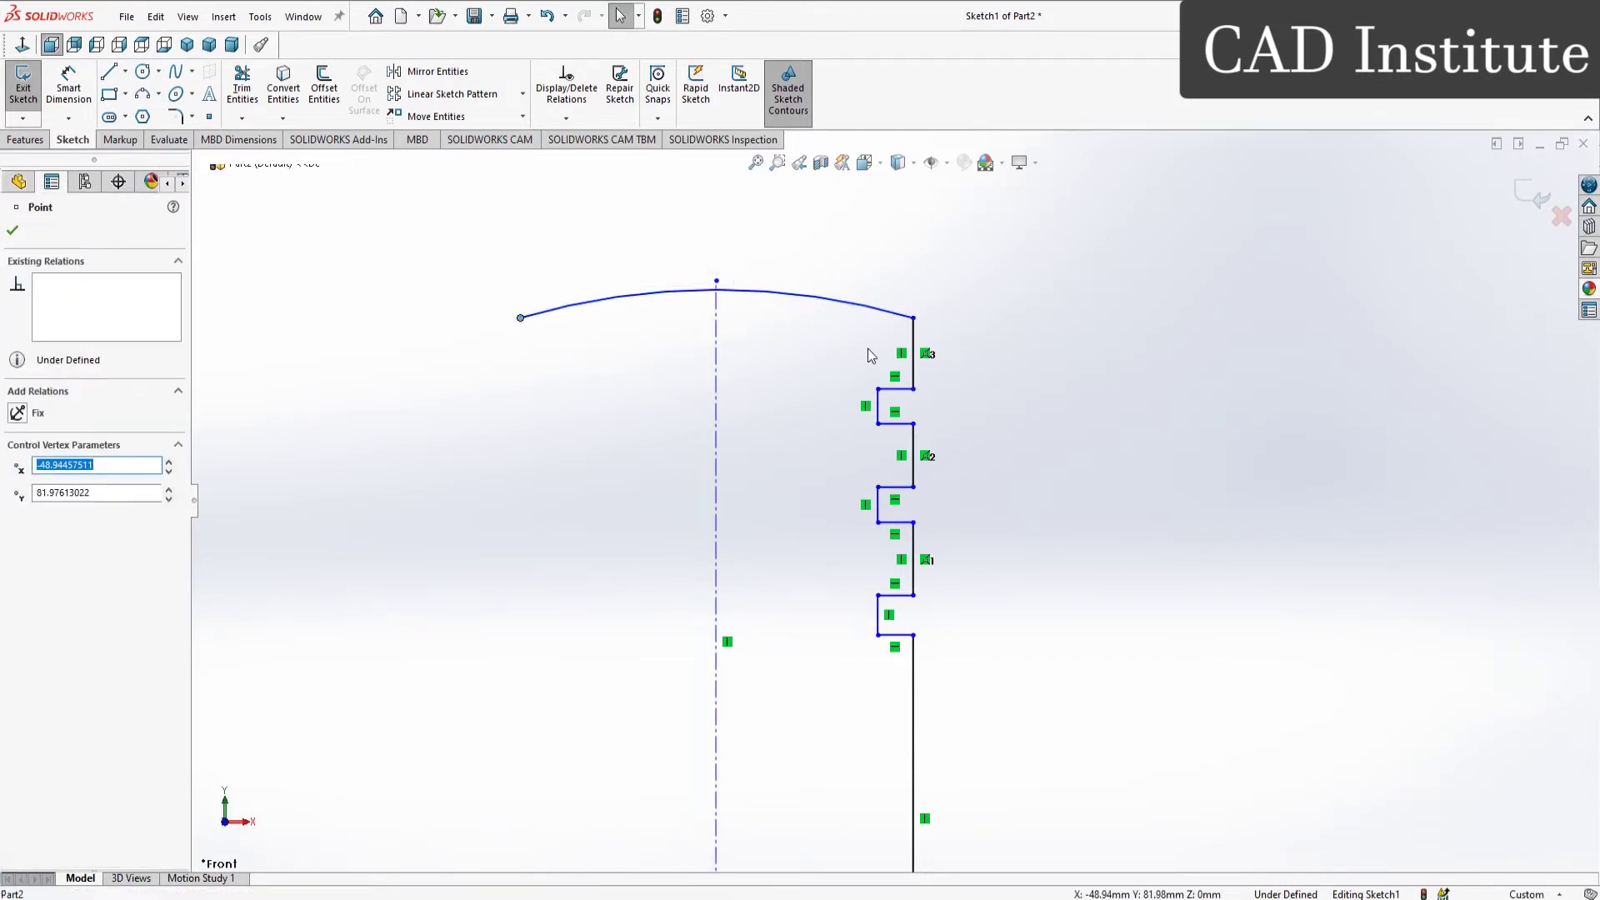
pyautogui.keyDown('ctrl'); pyautogui.click(913, 317); pyautogui.keyUp('ctrl')
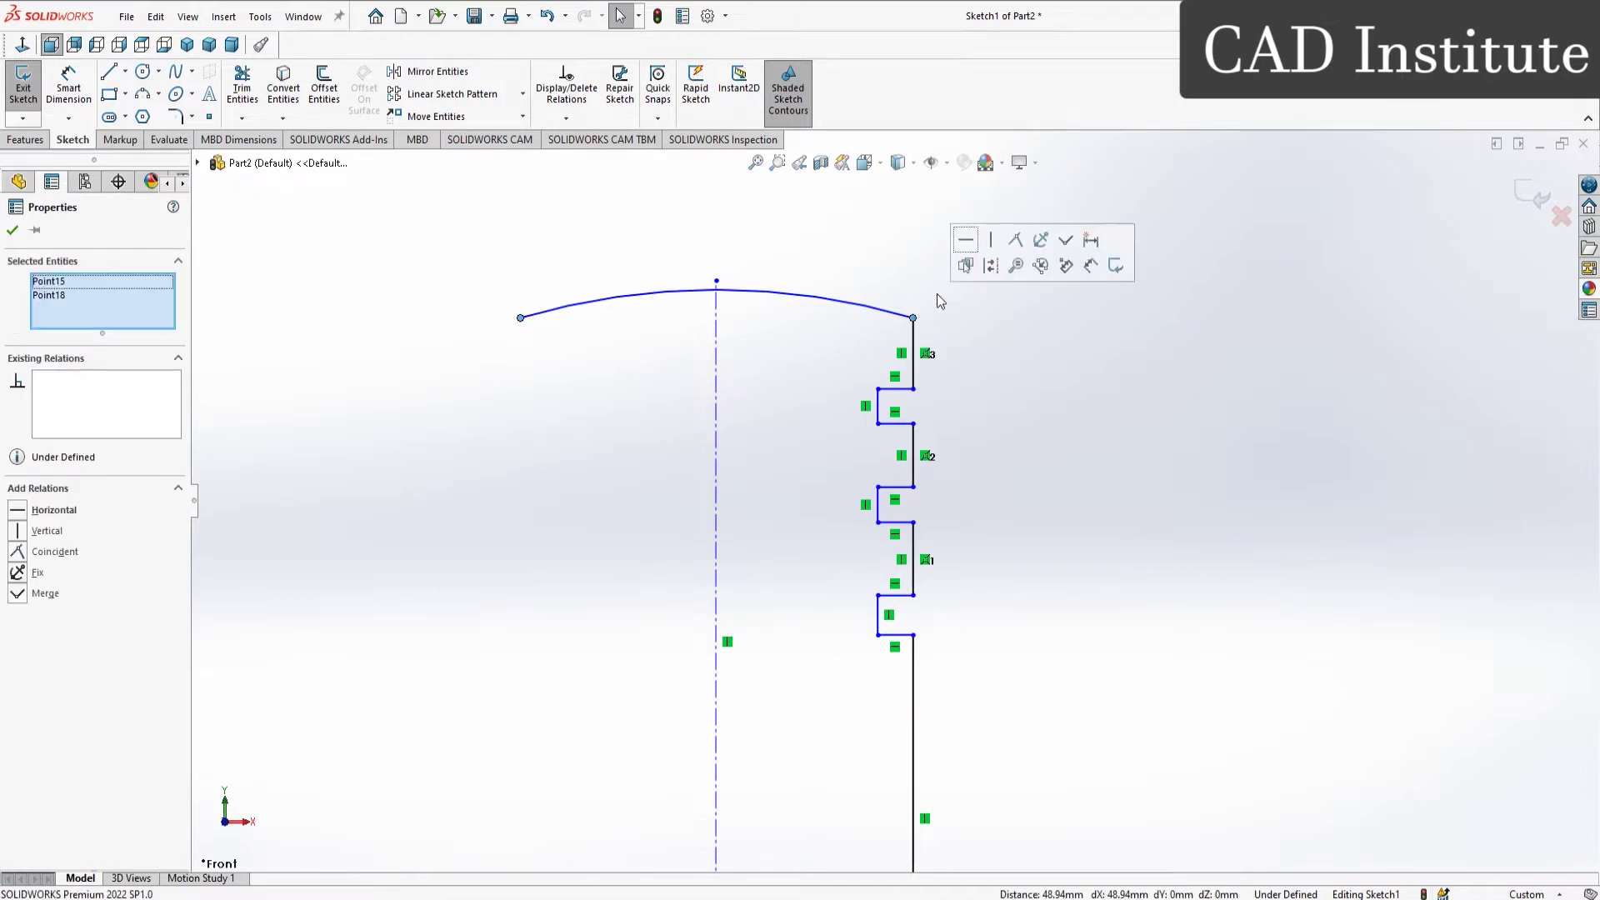
pyautogui.click(966, 241)
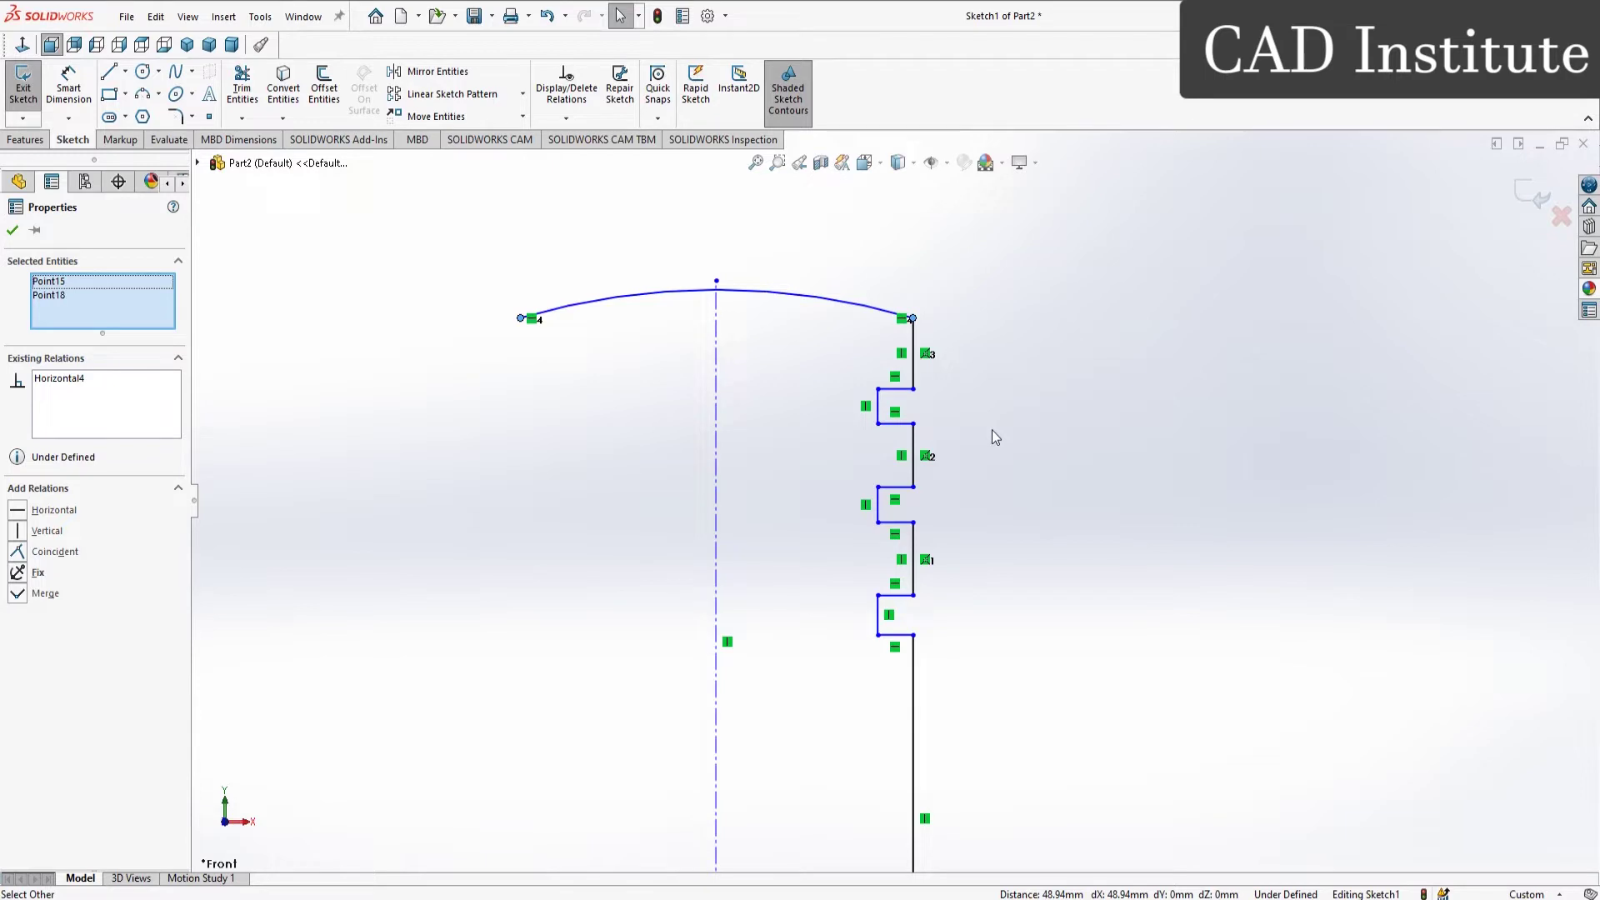
pyautogui.click(992, 430)
pyautogui.press('f')
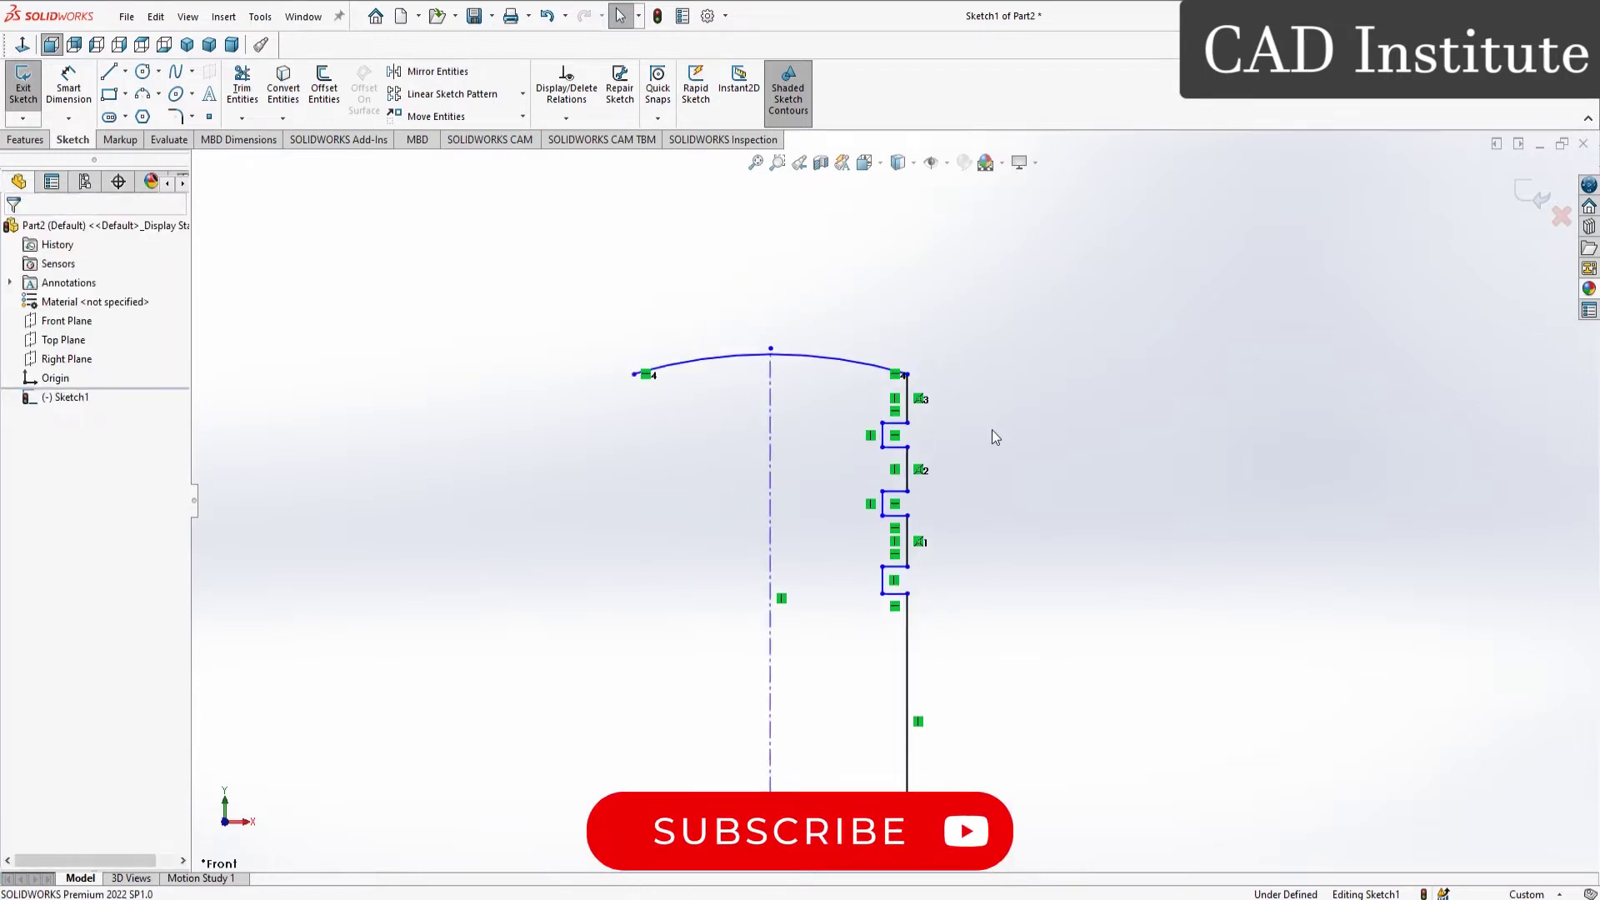
pyautogui.keyDown('ctrl'); pyautogui.moveTo(995, 488); pyautogui.dragTo(995, 423, button='middle'); pyautogui.keyUp('ctrl')
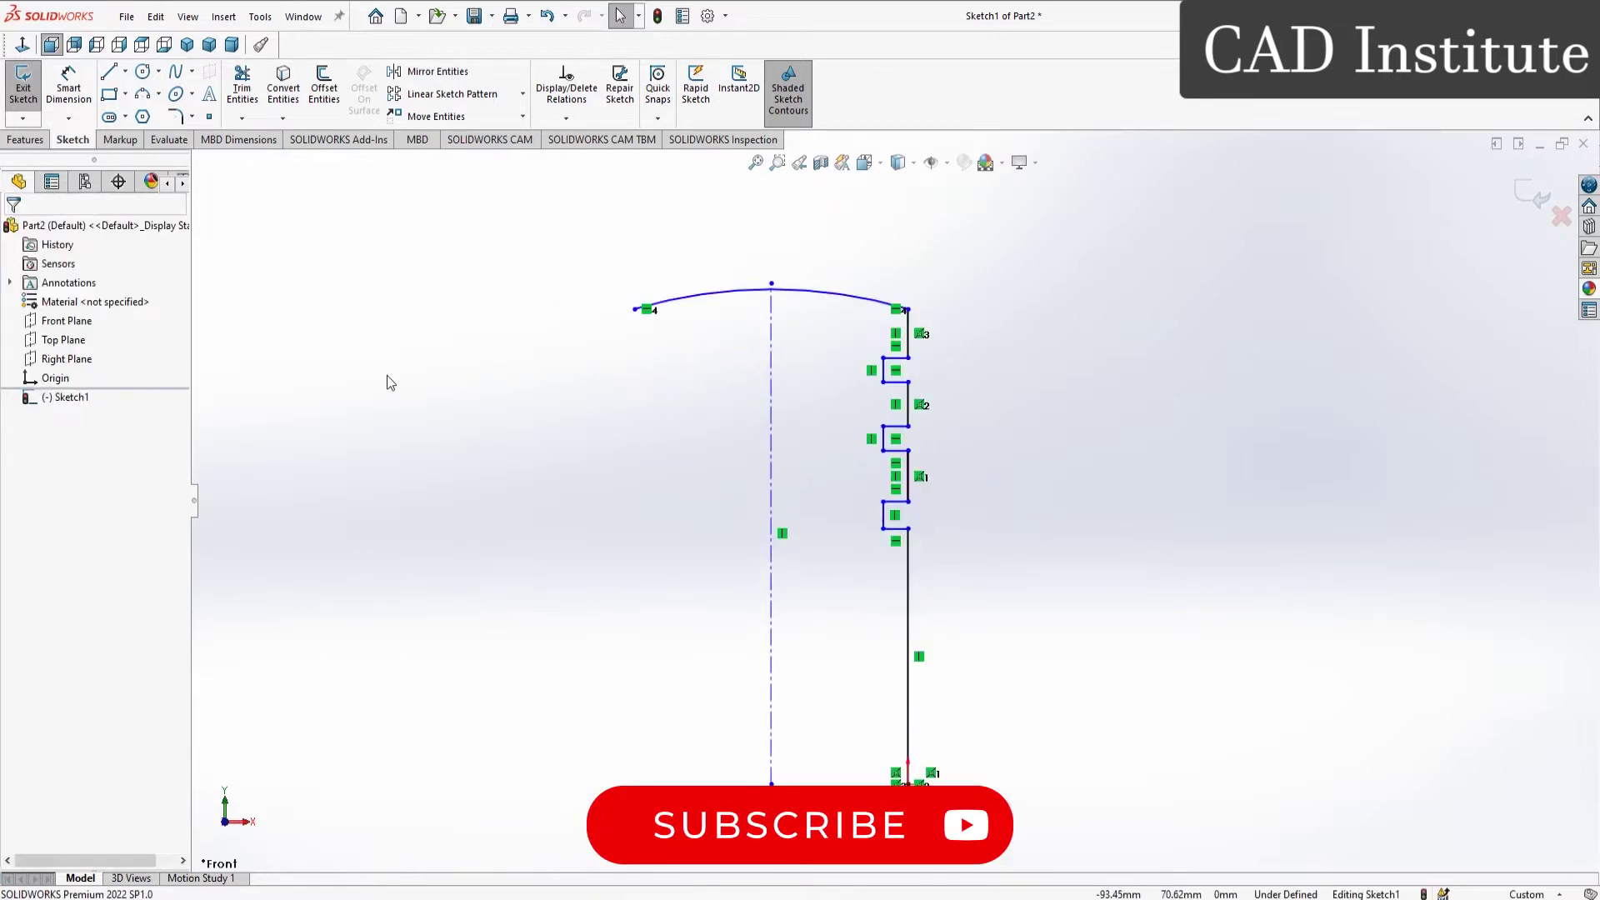
# Step: Dimension the profile's overall height to 90 mm
pyautogui.click(83, 93)
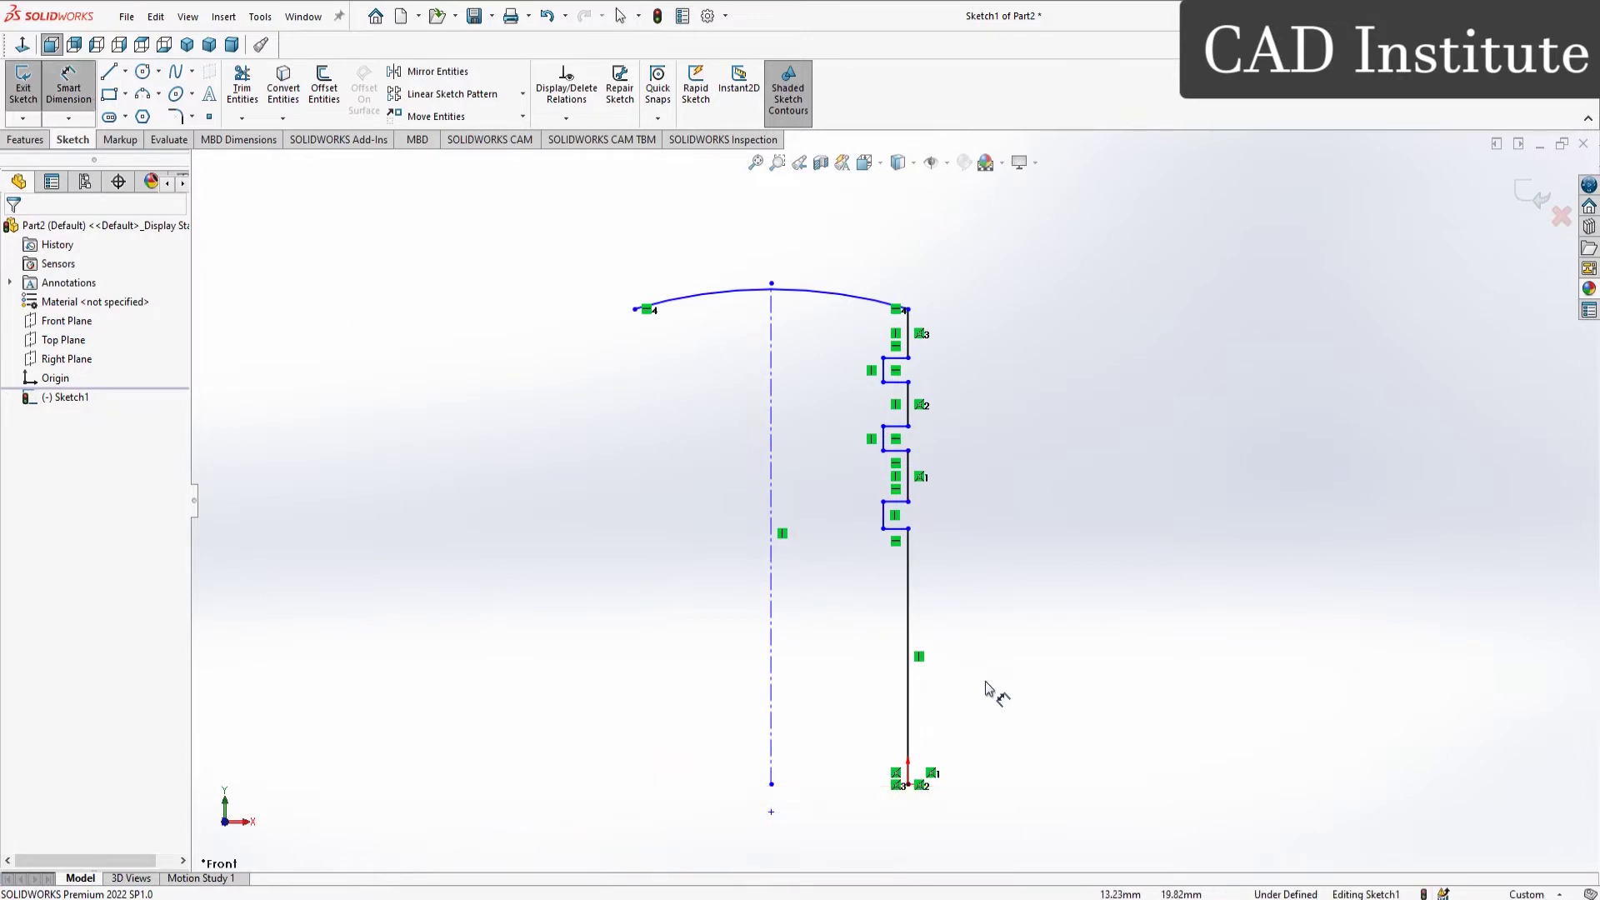
pyautogui.click(911, 788)
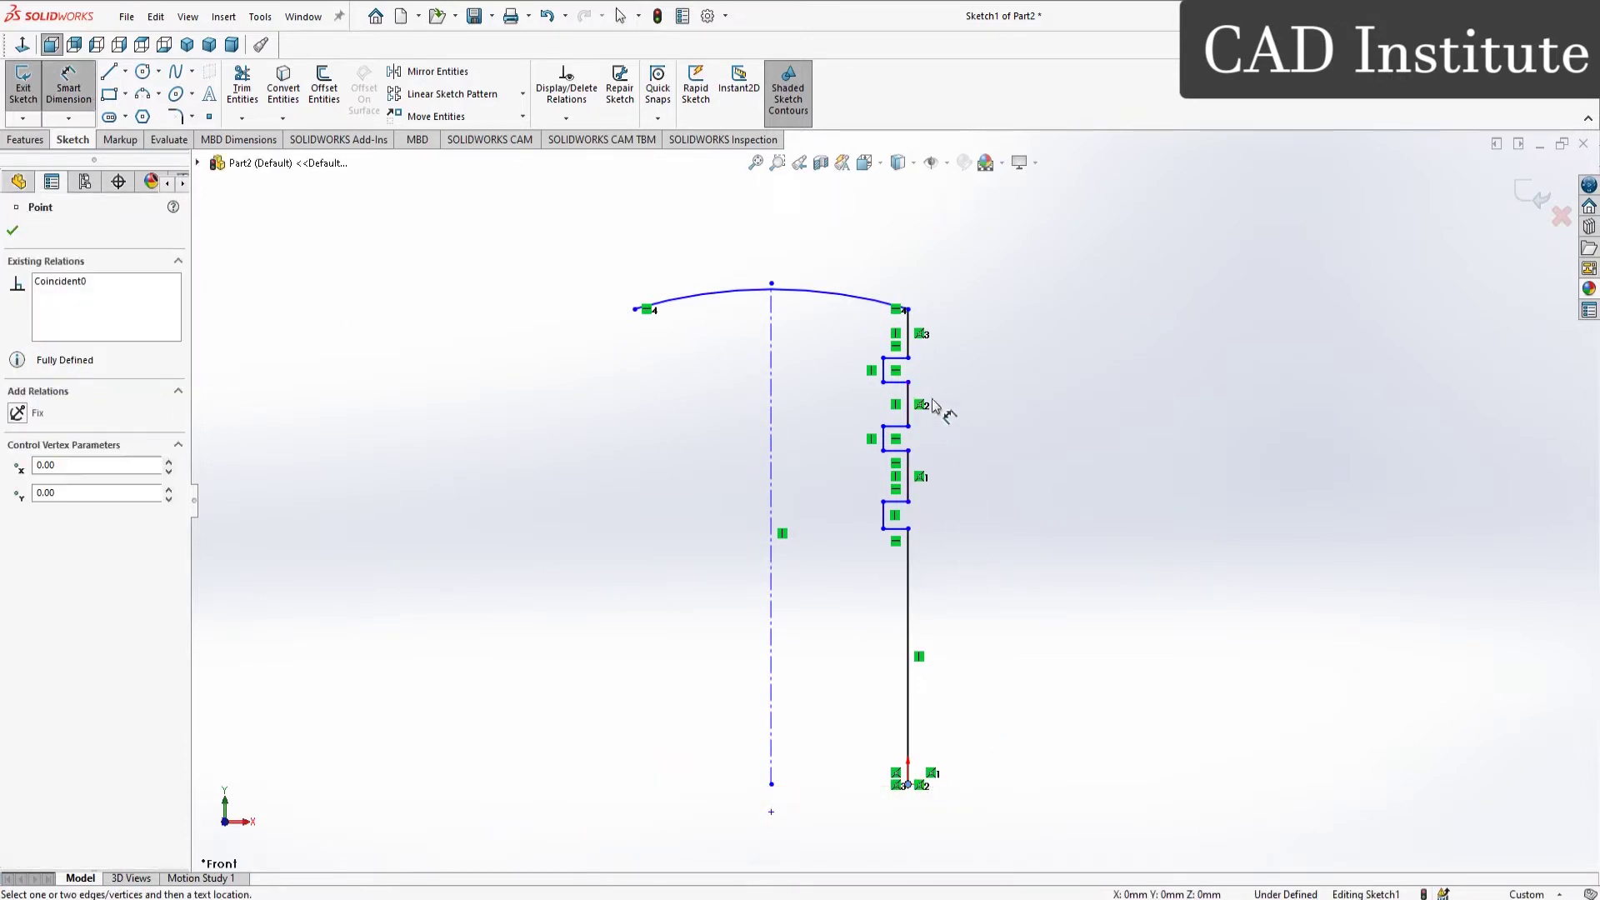
pyautogui.click(907, 310)
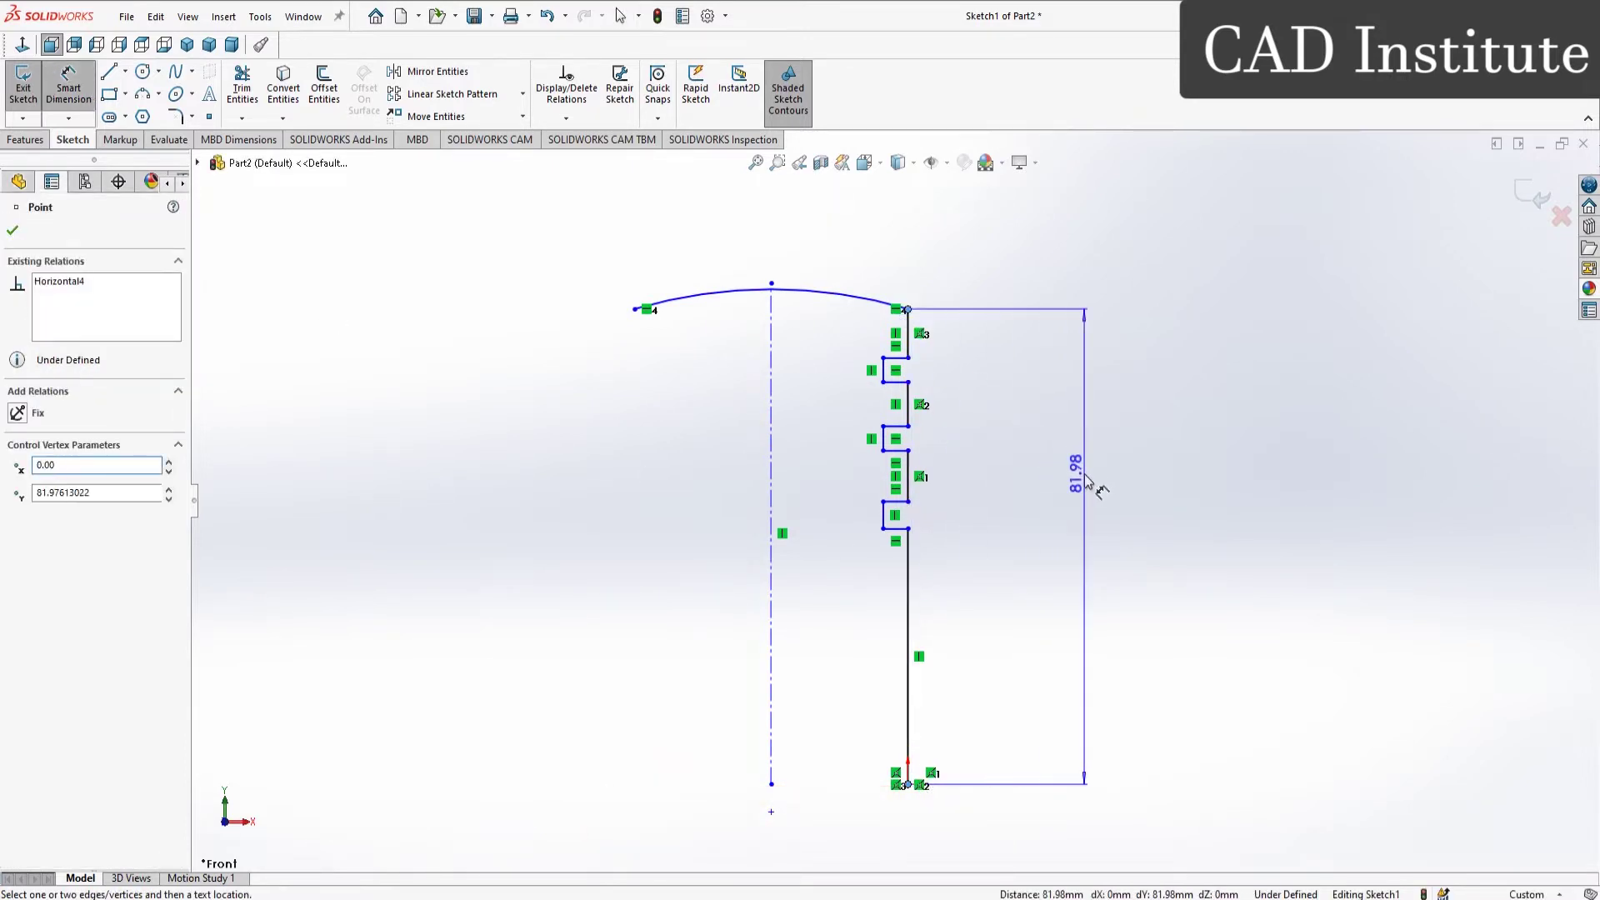
pyautogui.click(1085, 483)
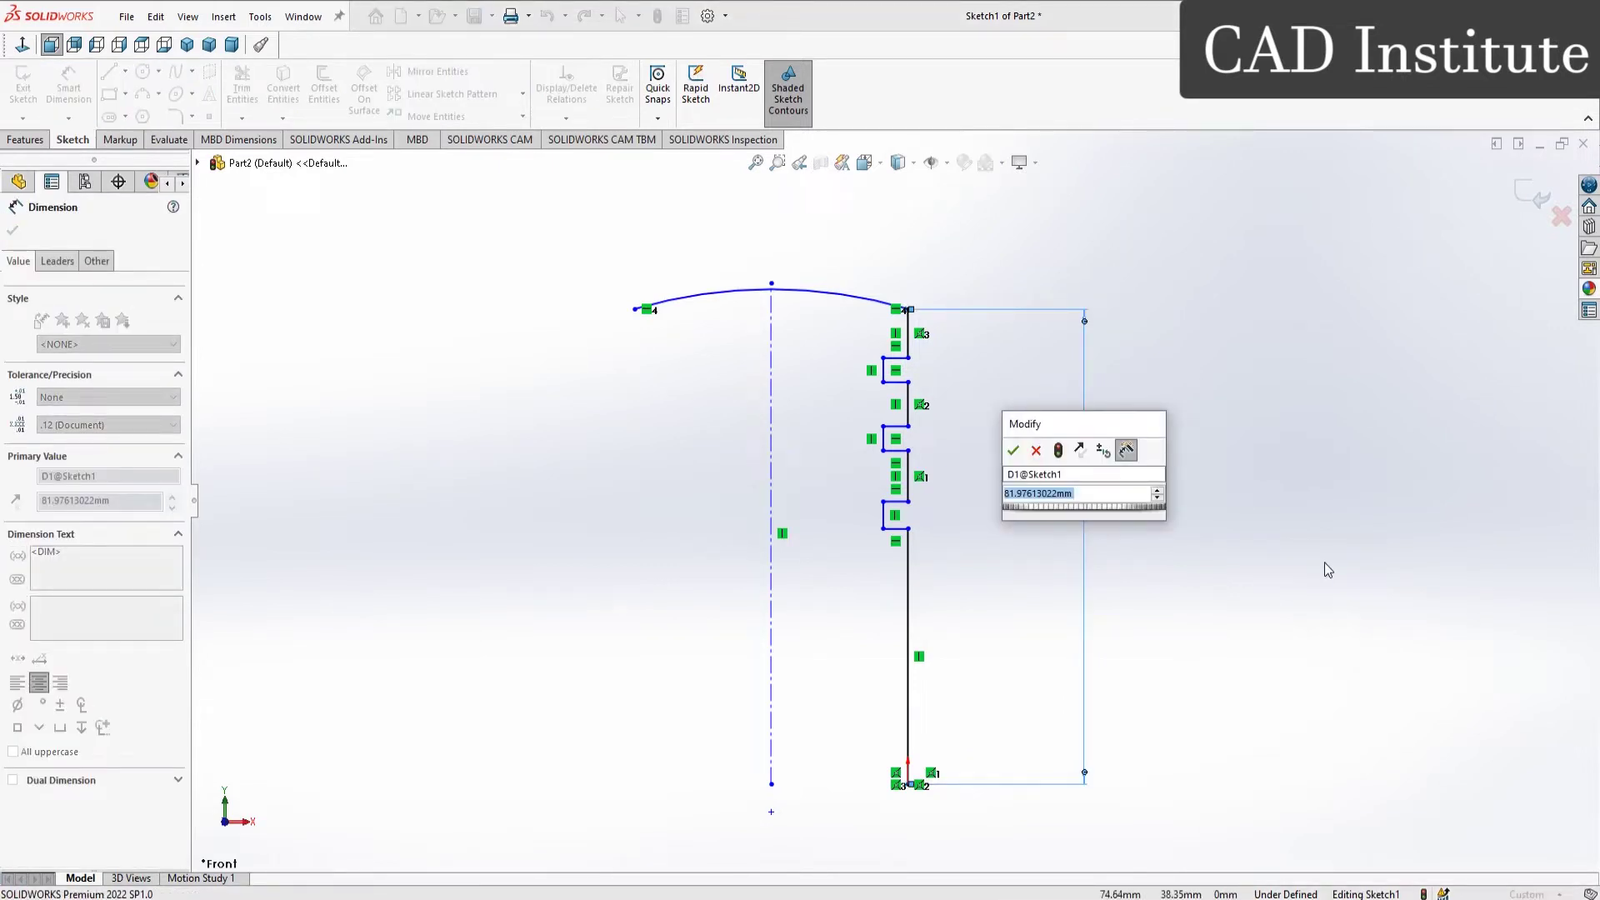
pyautogui.write('9')
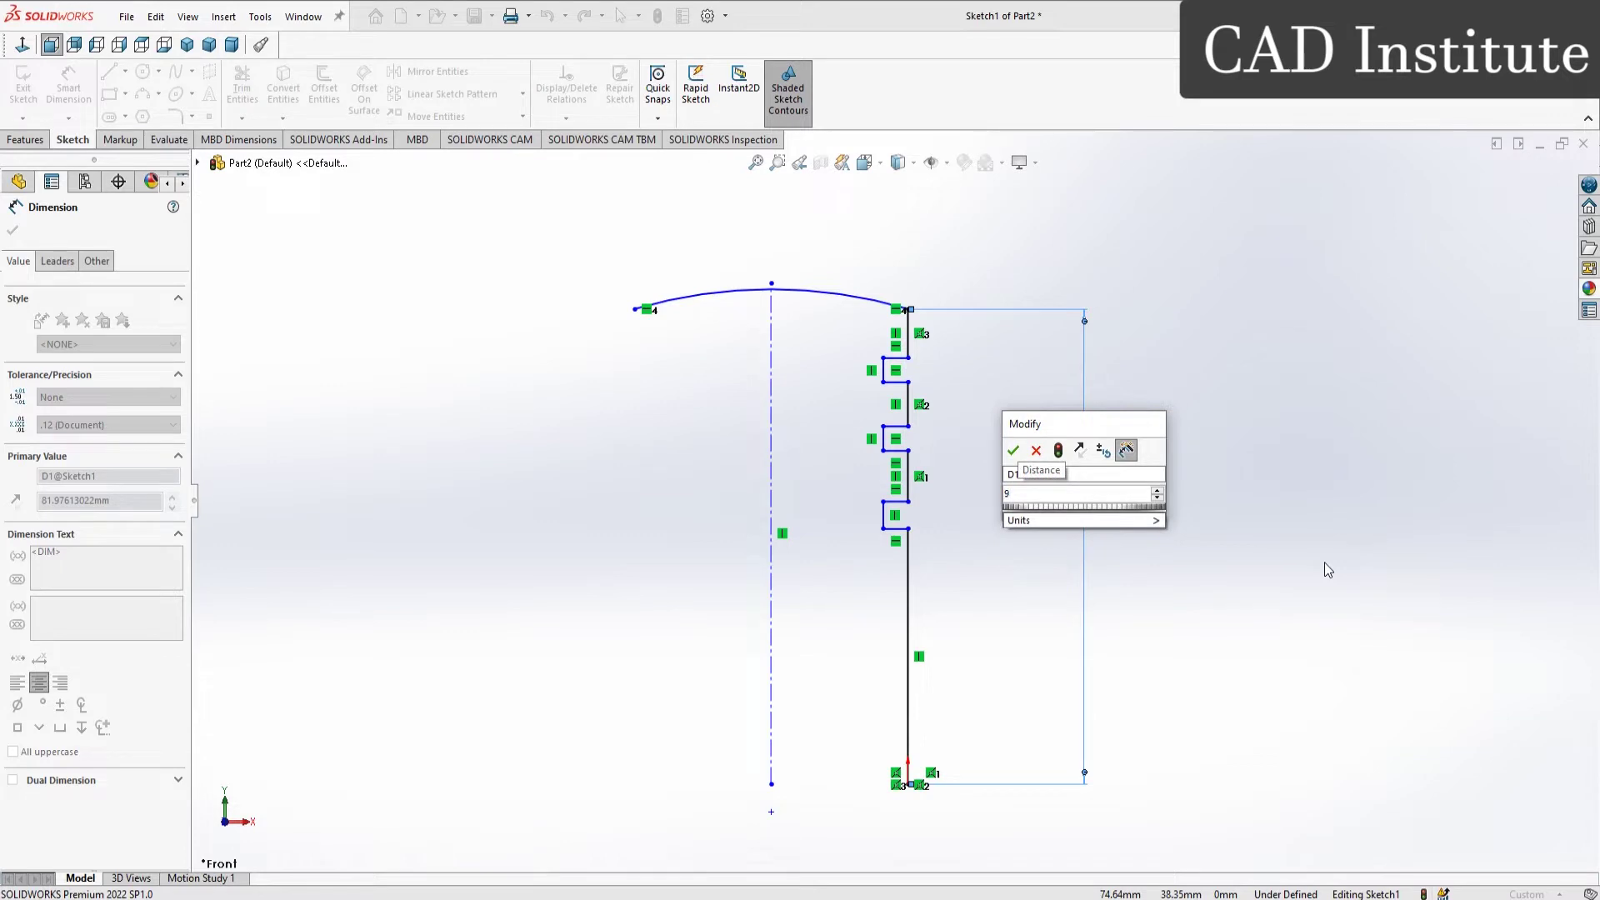
pyautogui.write('0')
pyautogui.press('Return')
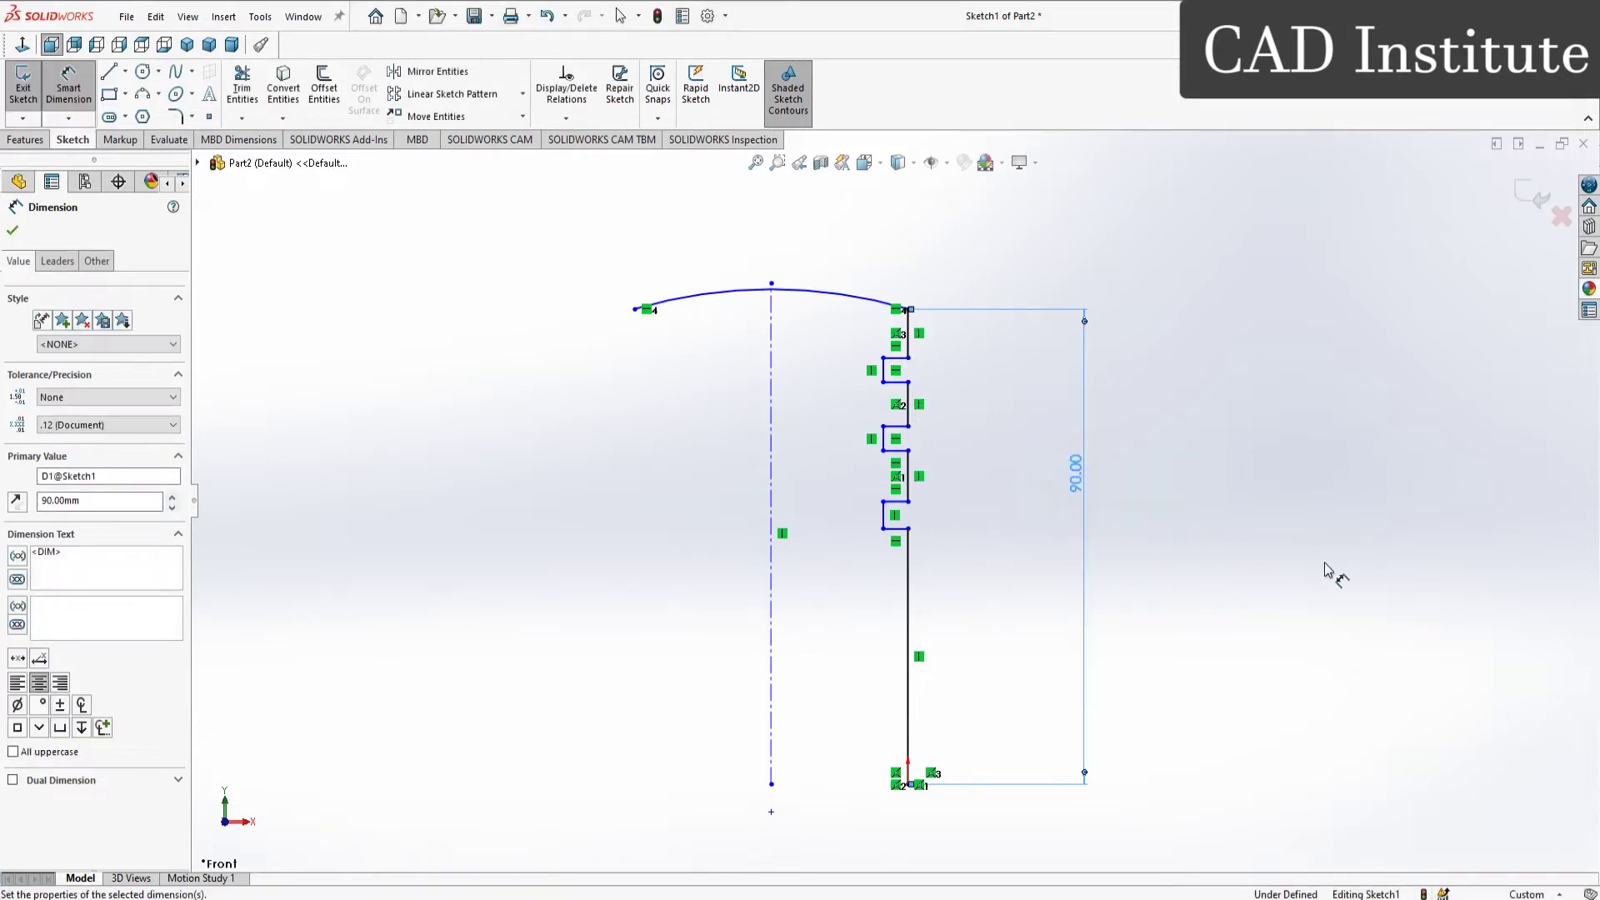
# Step: Dimension the lowest groove to 4.30 mm high and the land above it to 7.30 mm
pyautogui.scroll(-2, 916, 408)
pyautogui.scroll(-1, 917, 396)
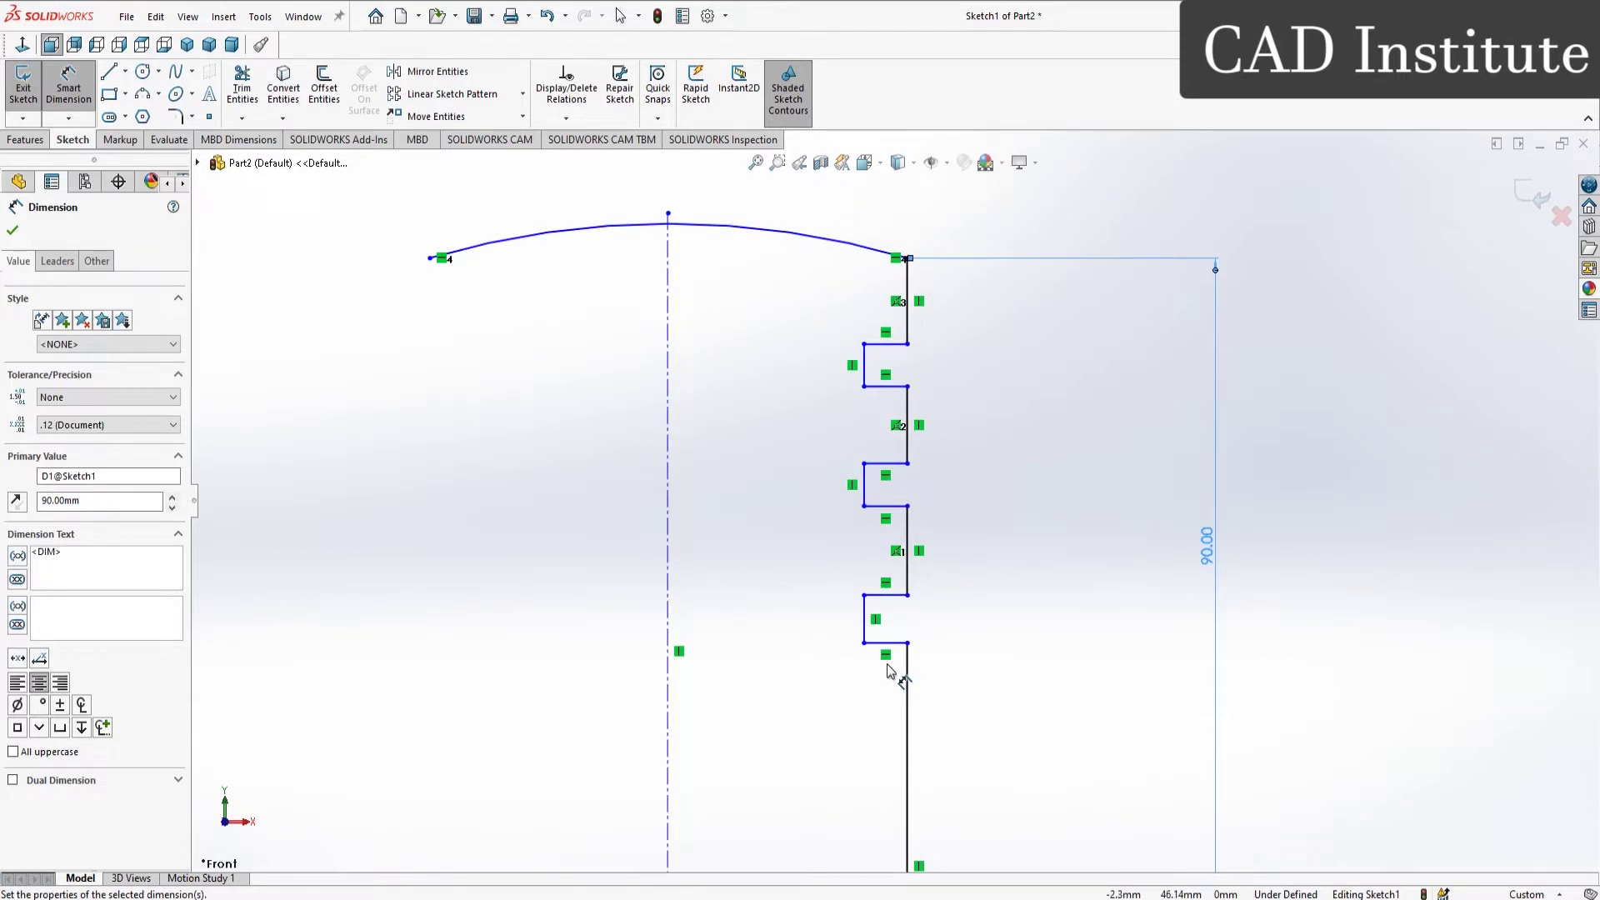
pyautogui.click(865, 620)
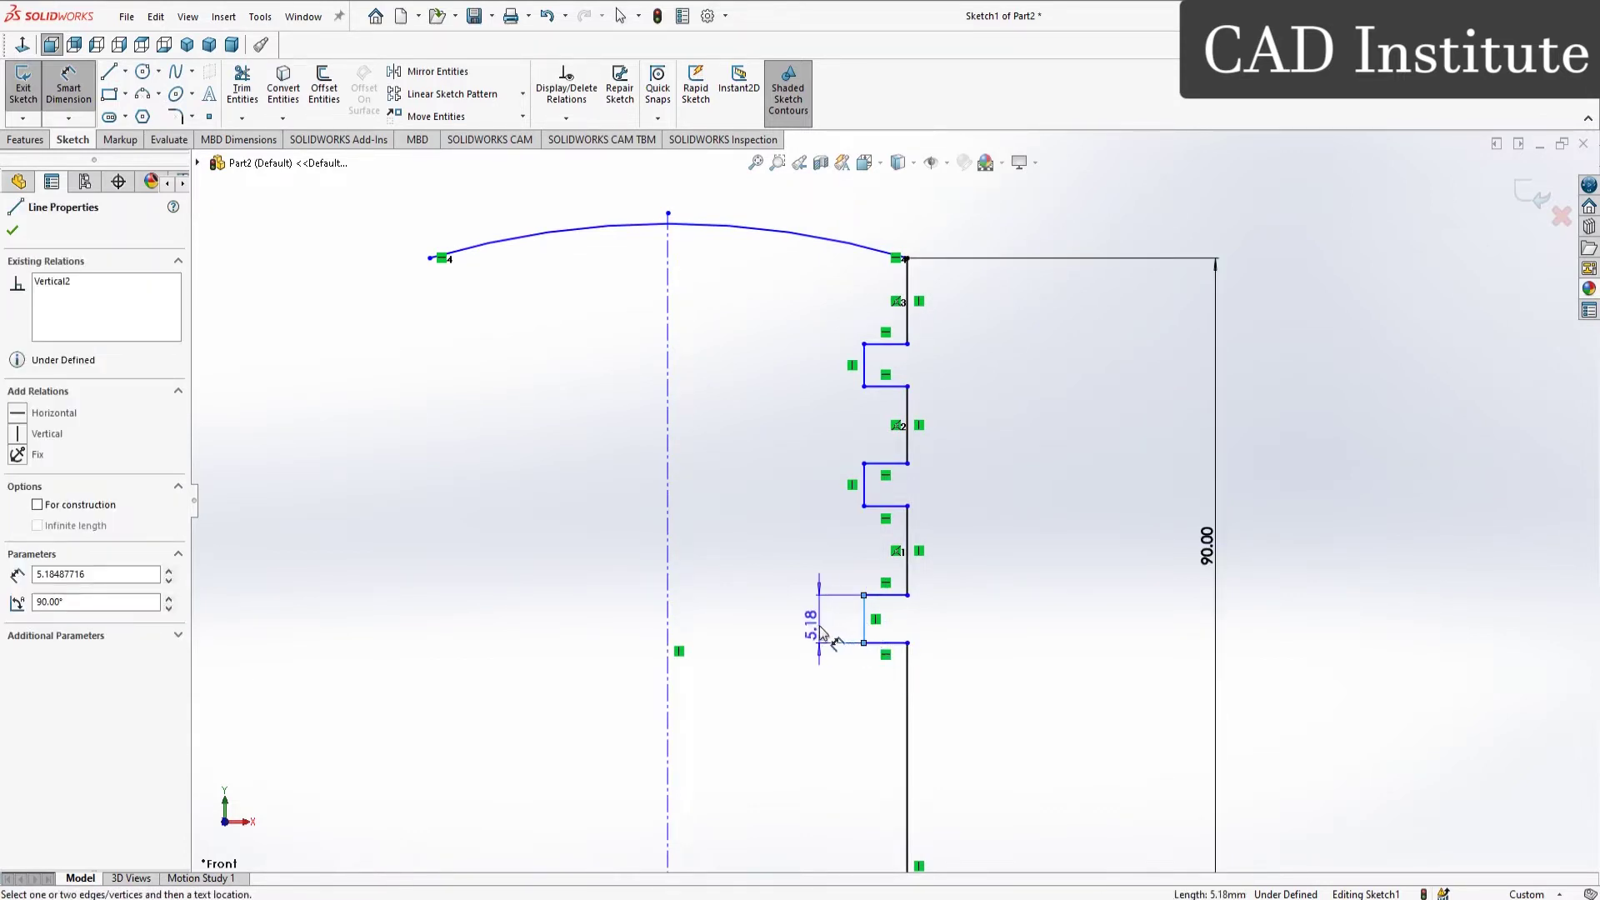
pyautogui.click(821, 631)
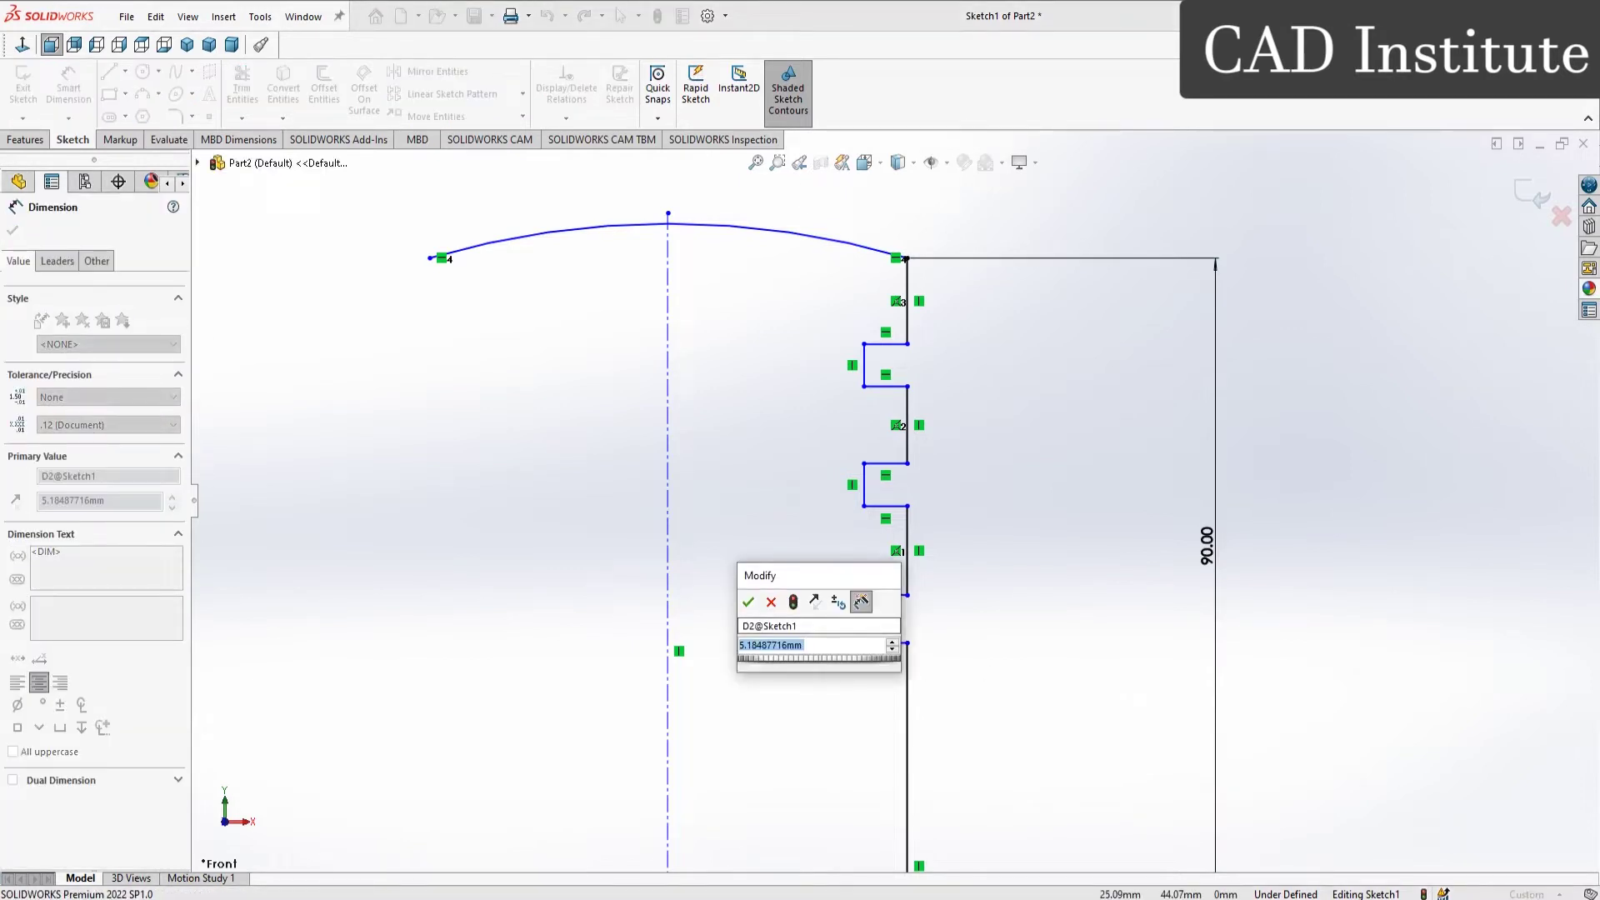
pyautogui.write('4.3')
pyautogui.press('Return')
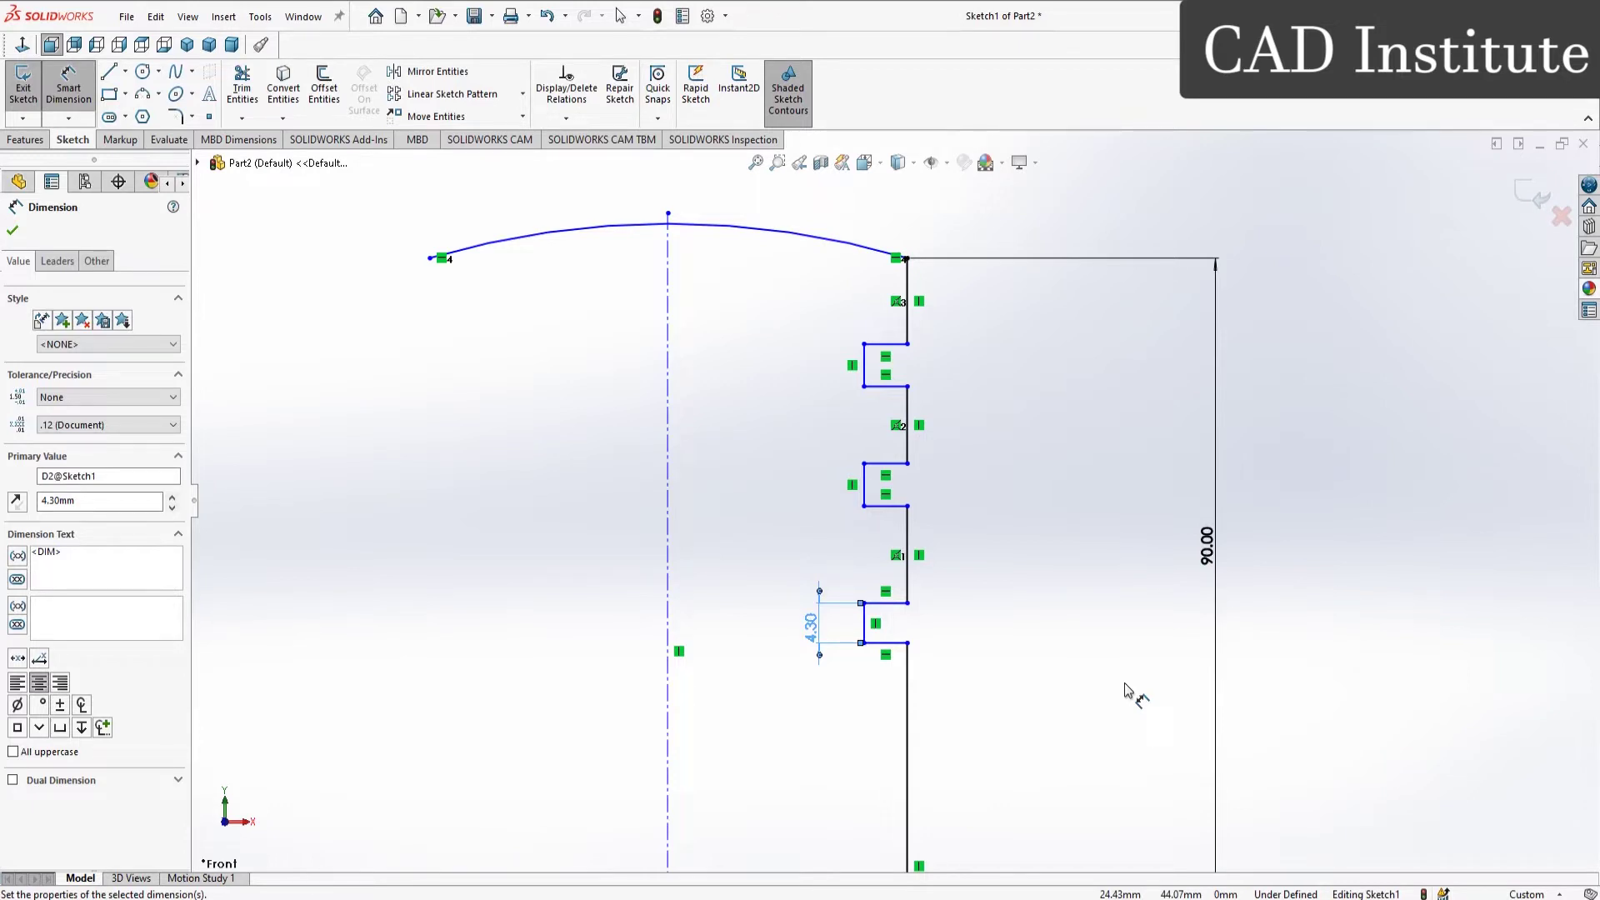
pyautogui.click(913, 552)
pyautogui.click(1109, 592)
pyautogui.write('7.3')
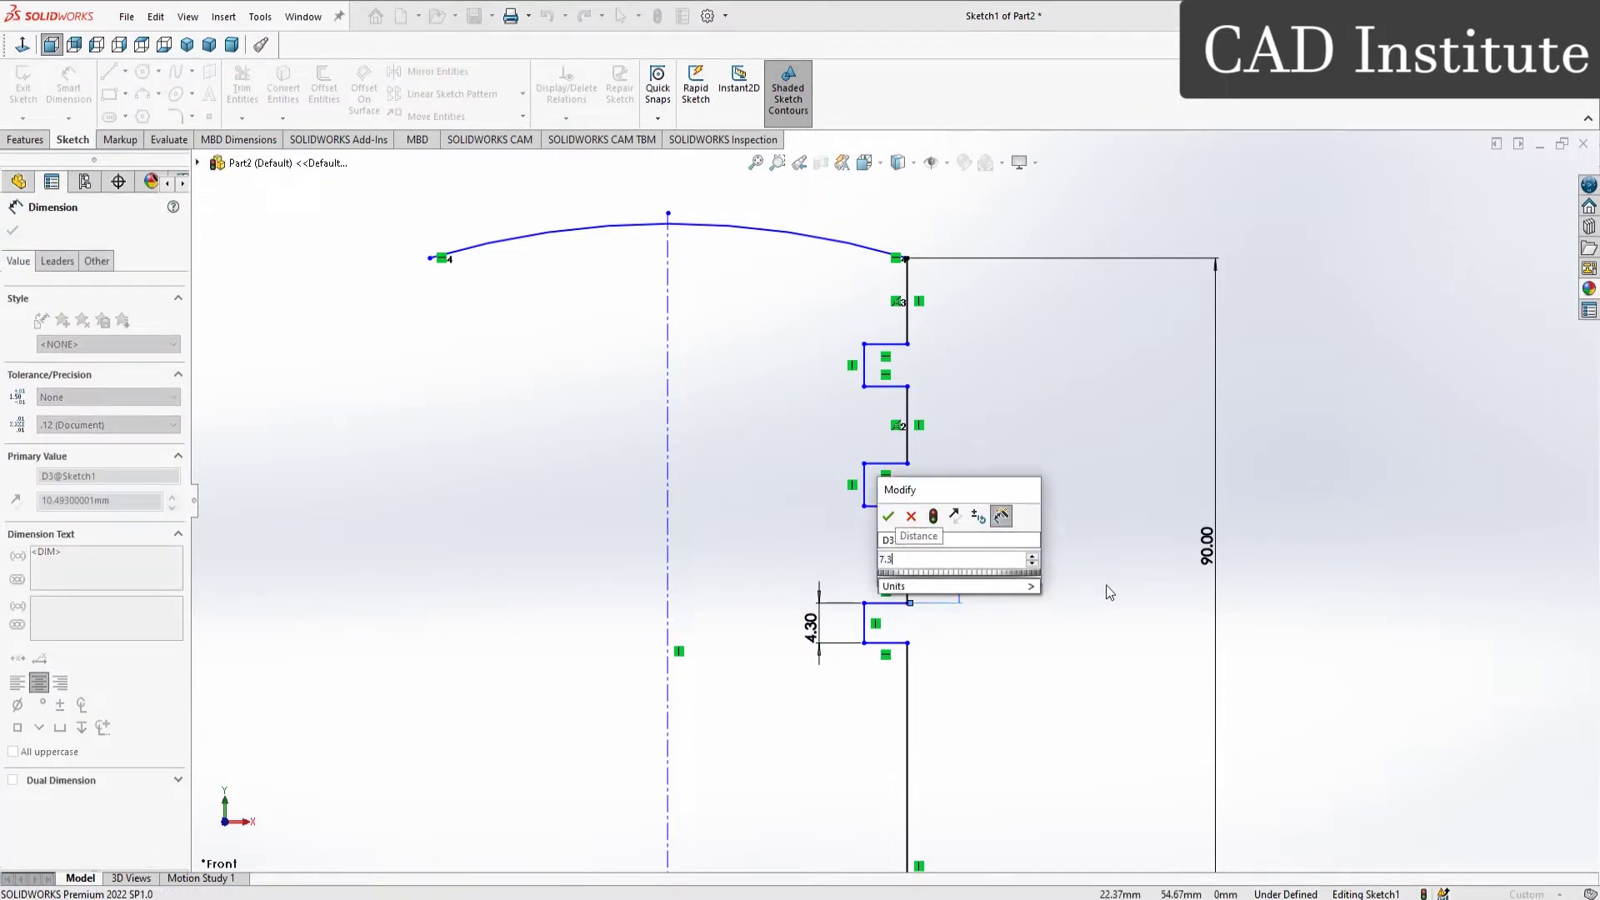
pyautogui.press('Return')
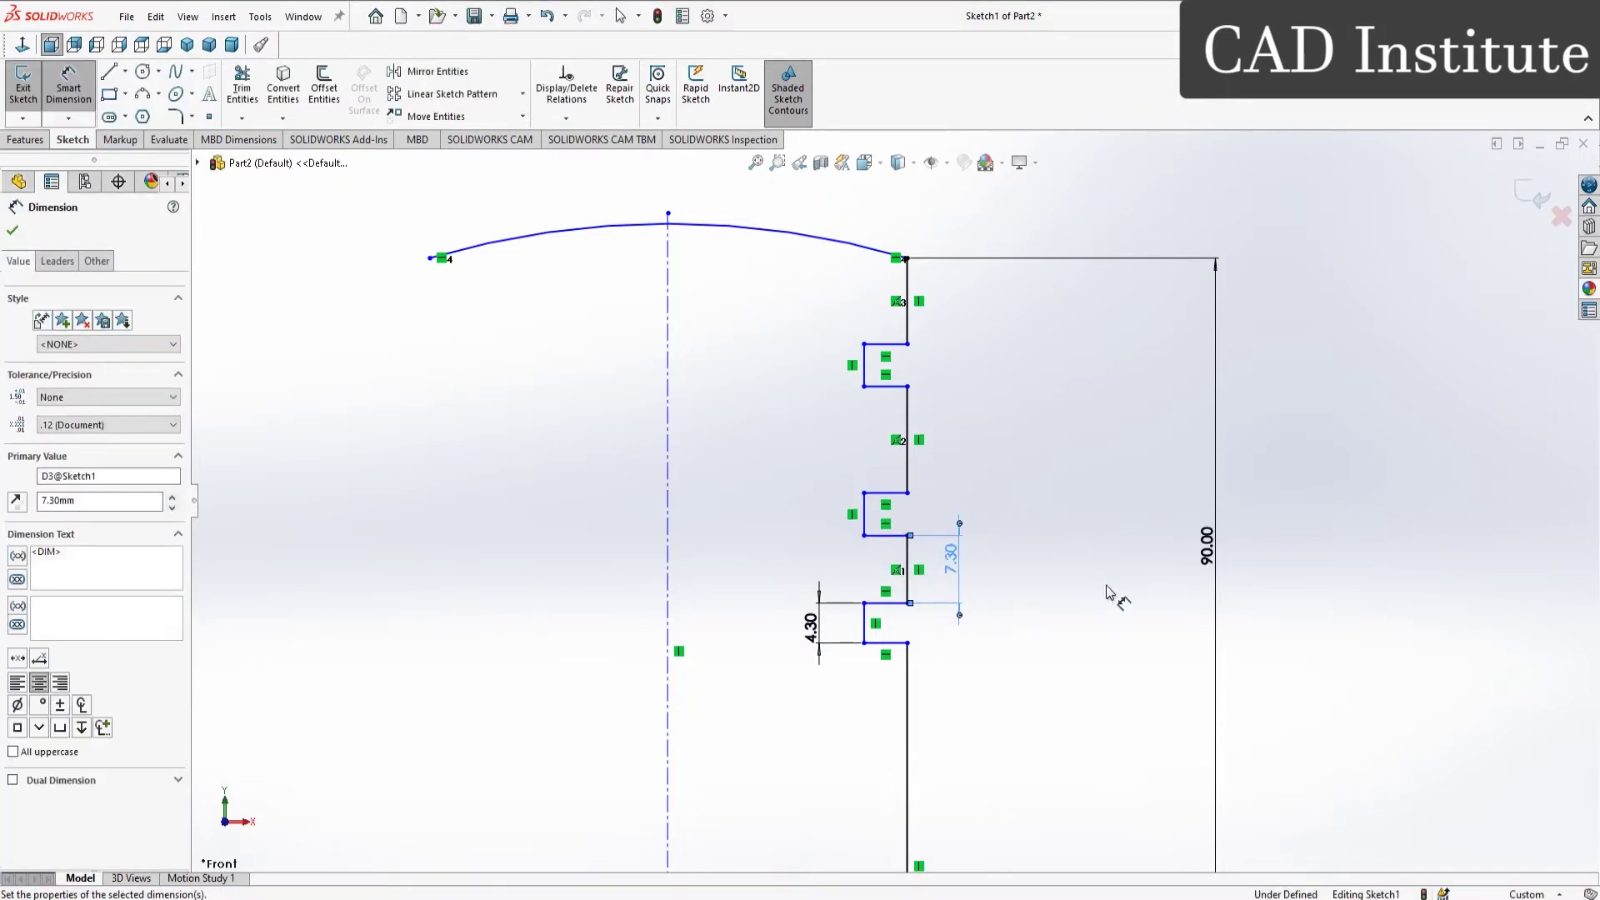
pyautogui.press('Escape')
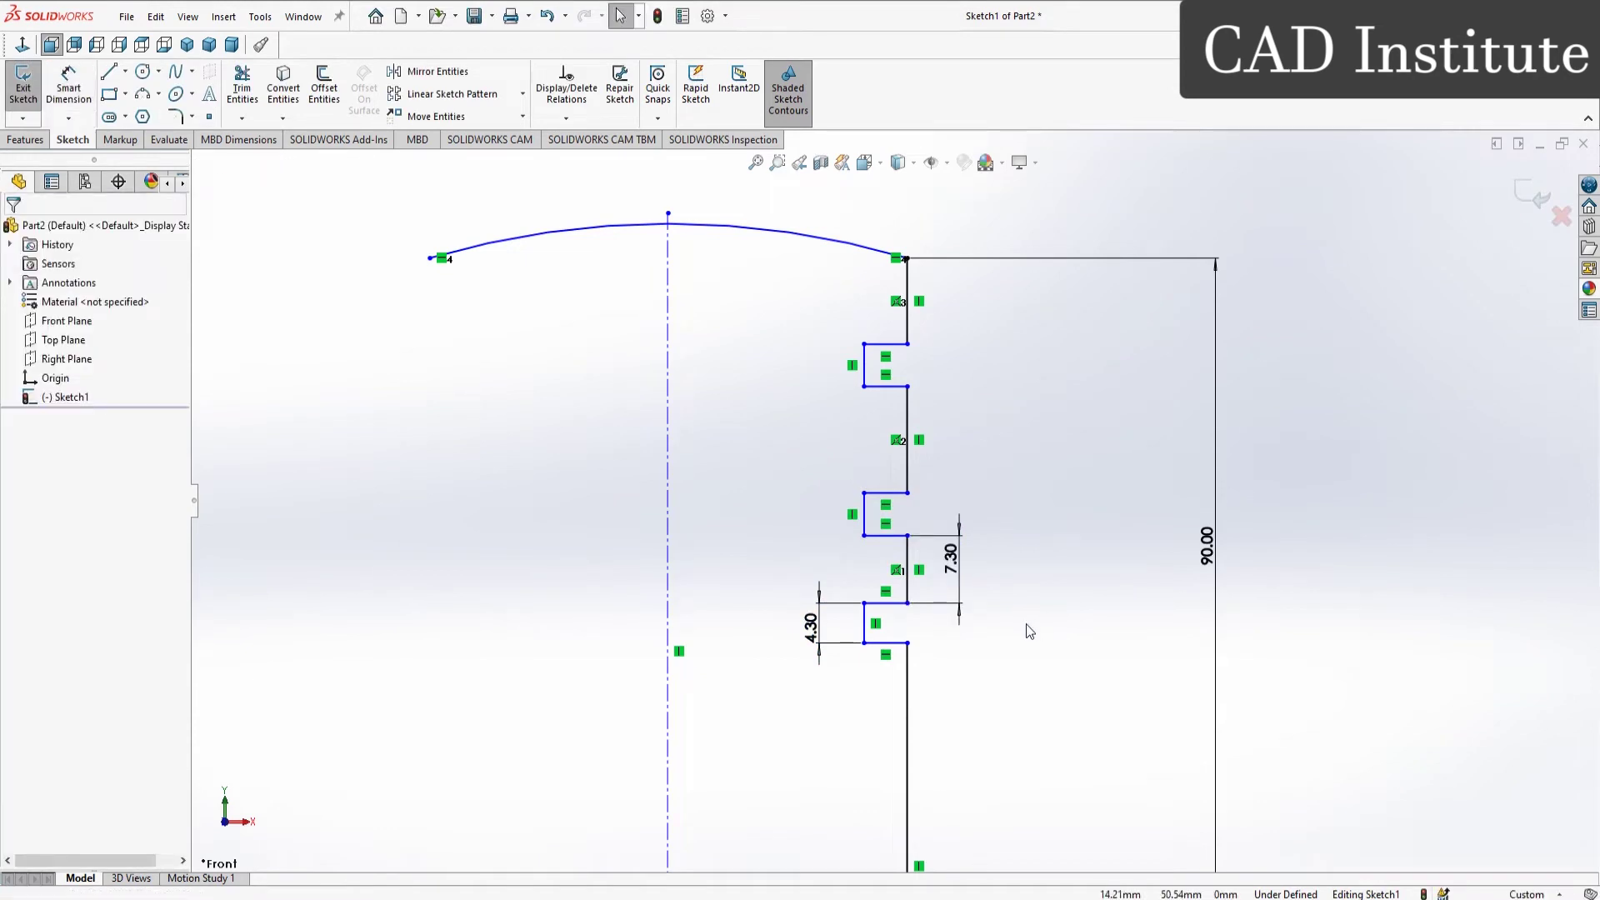
# Step: Make the three ring-groove heights equal
pyautogui.click(864, 623)
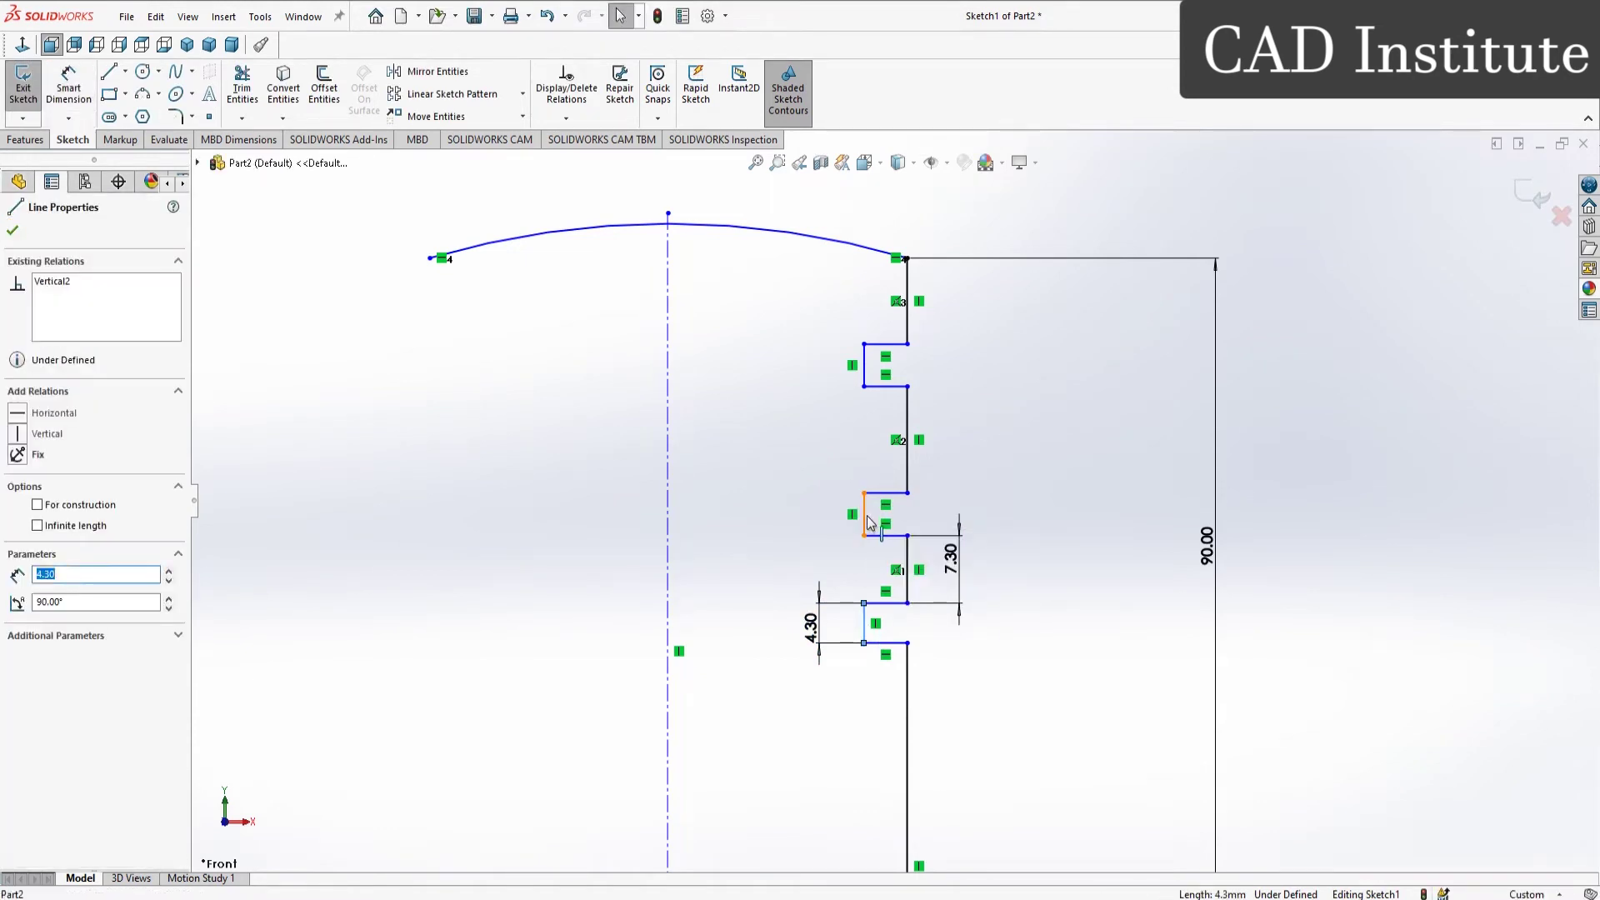
pyautogui.keyDown('ctrl'); pyautogui.click(864, 514); pyautogui.keyUp('ctrl')
pyautogui.keyDown('ctrl'); pyautogui.click(866, 367); pyautogui.keyUp('ctrl')
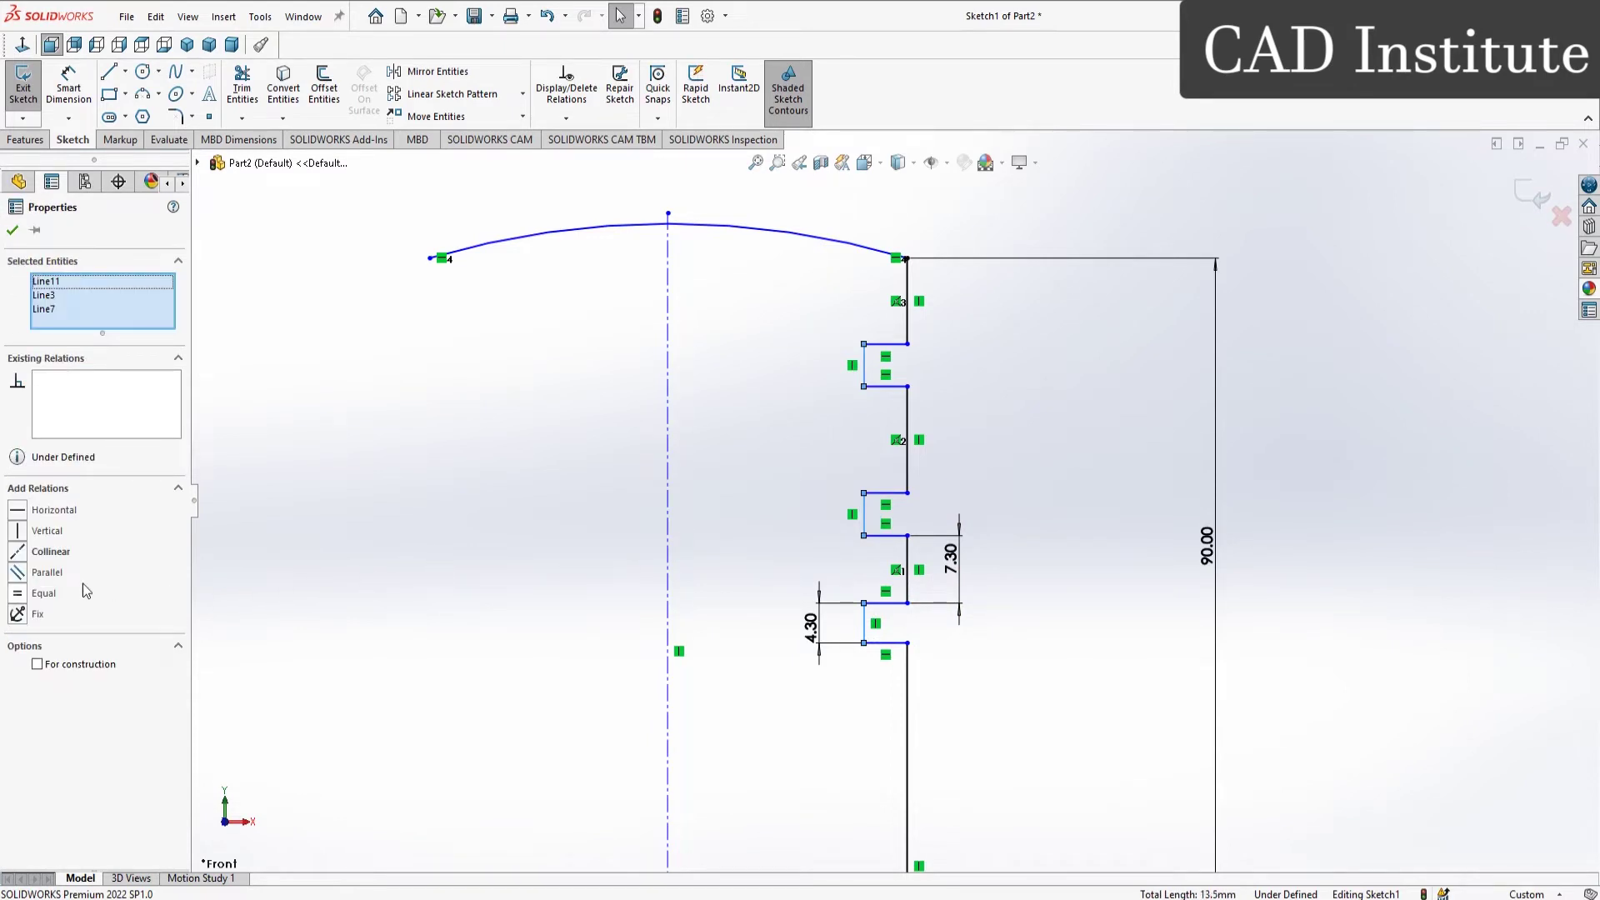
pyautogui.click(20, 598)
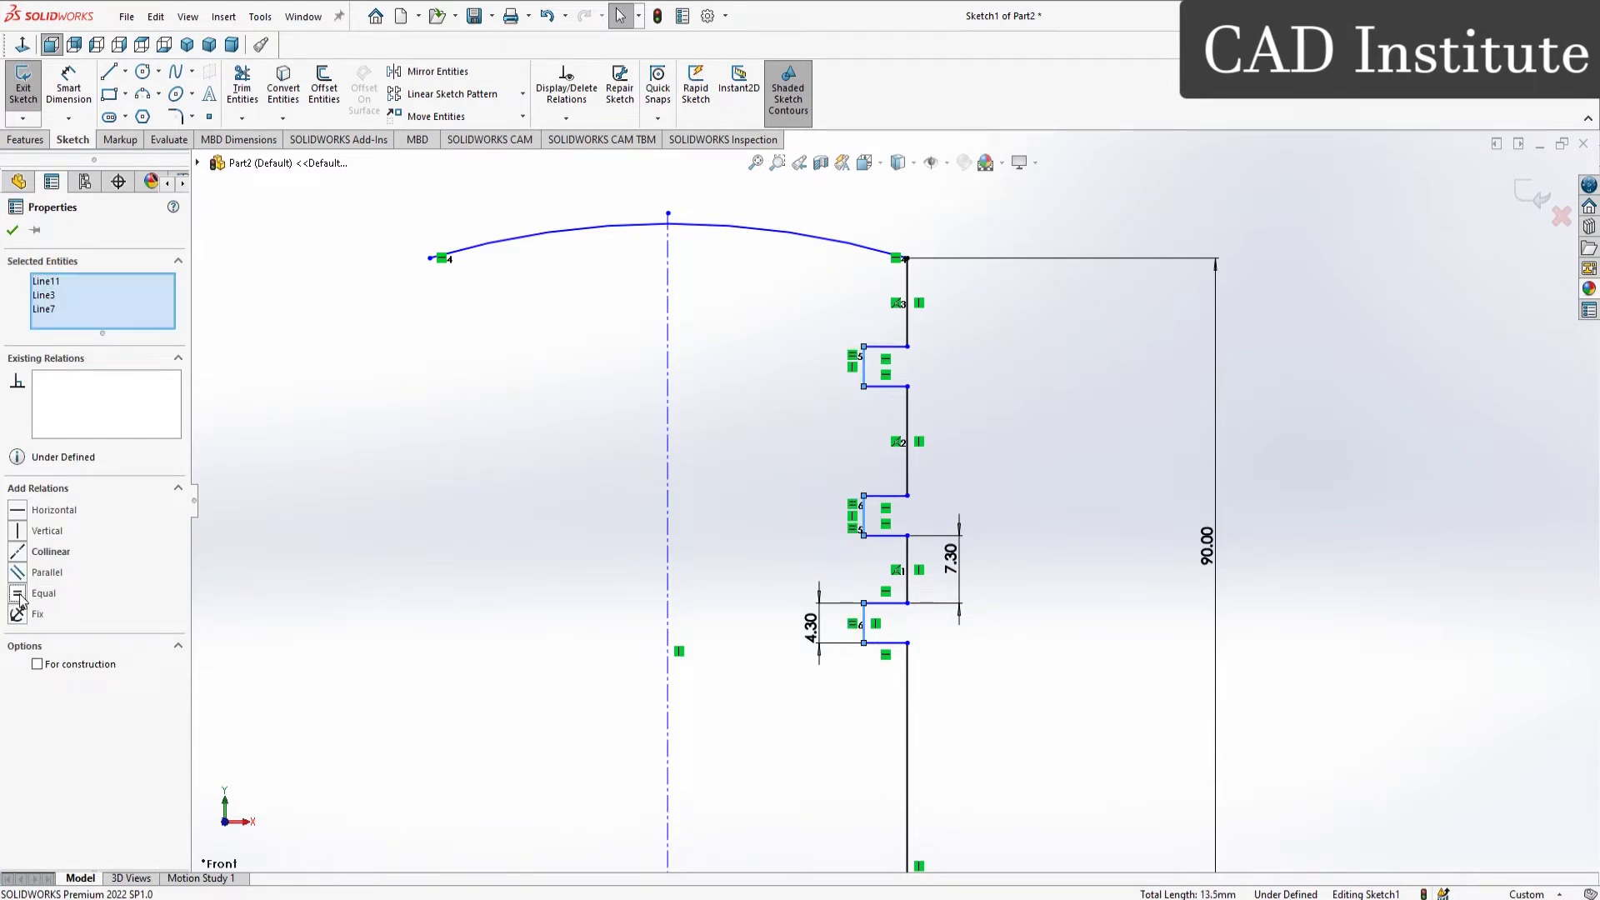
pyautogui.click(1013, 518)
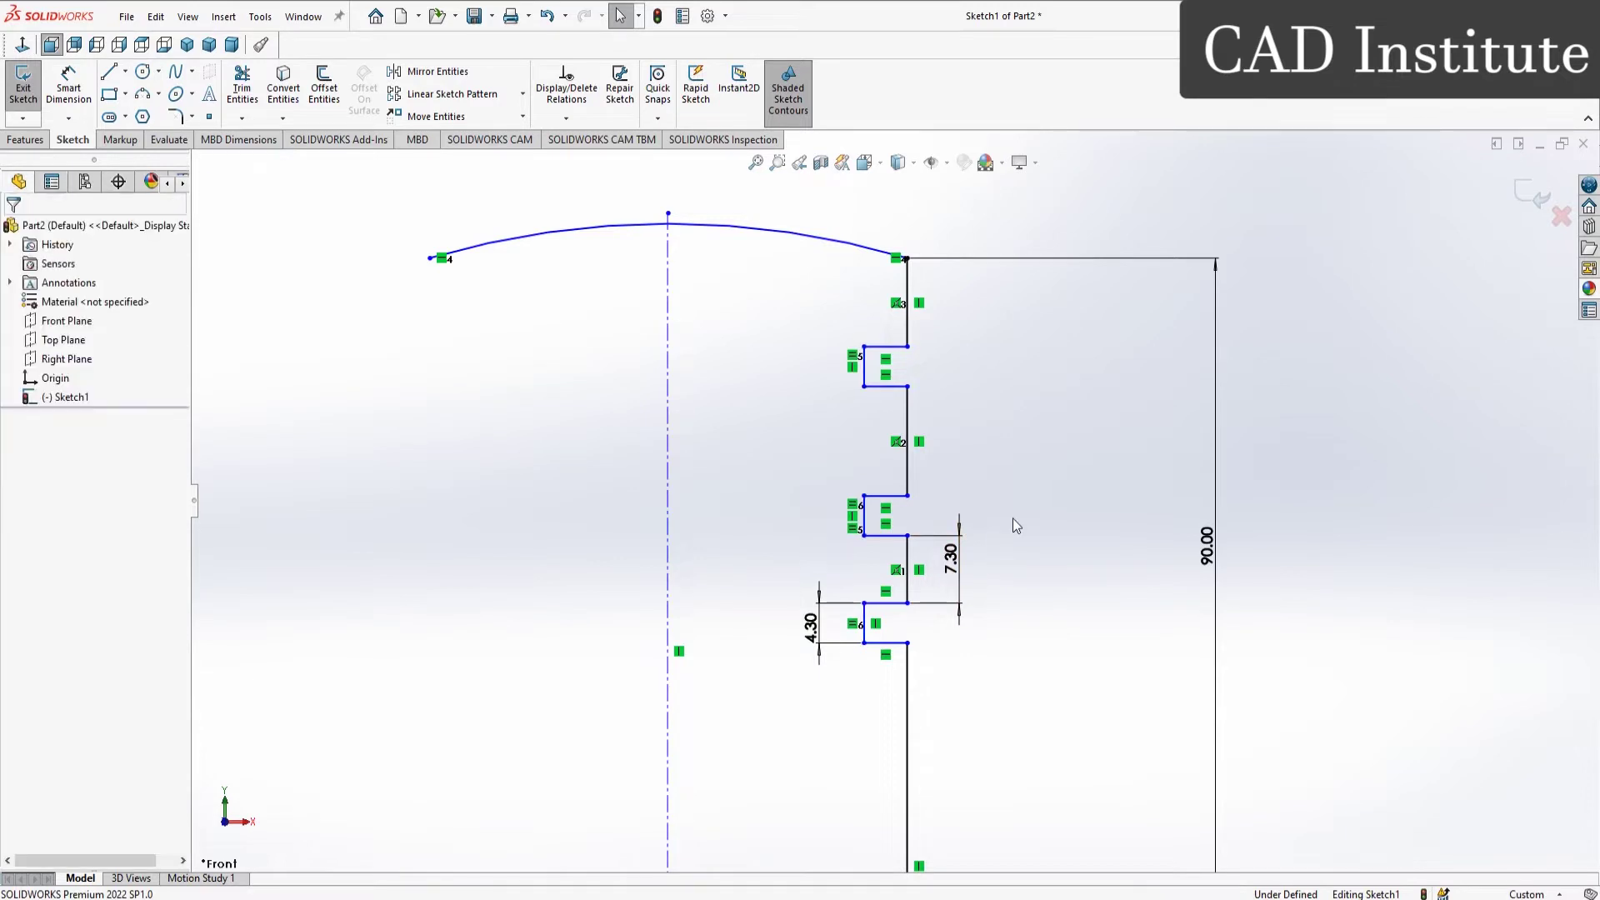
# Step: Make the three outer land segments equal in length
pyautogui.scroll(-1, 1012, 518)
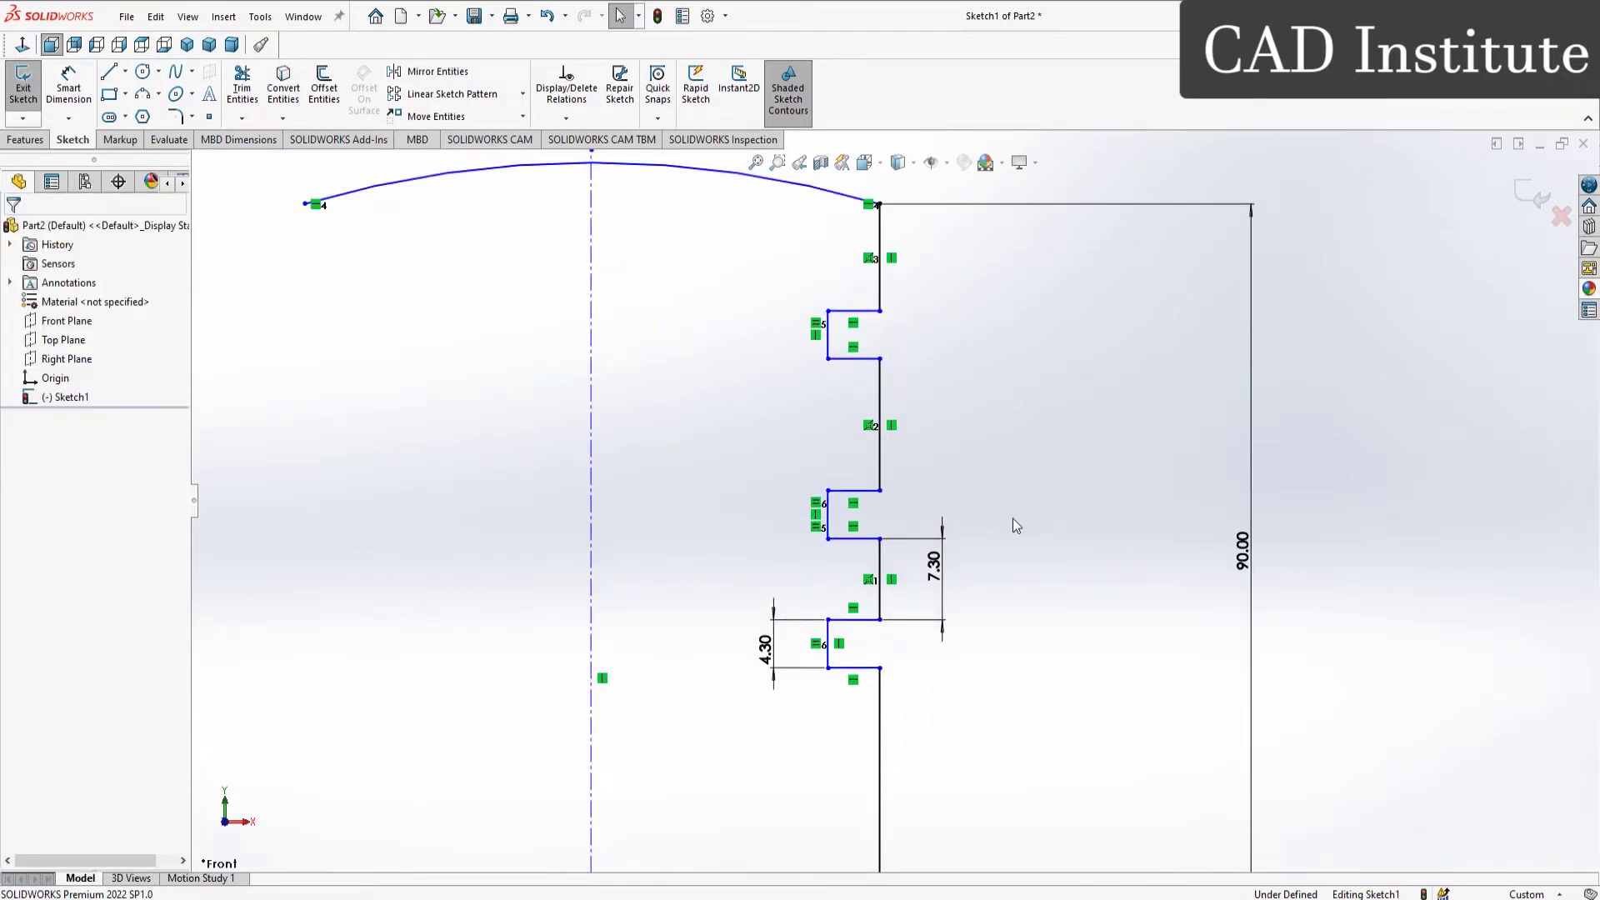
pyautogui.click(879, 564)
pyautogui.keyDown('ctrl'); pyautogui.click(880, 437); pyautogui.keyUp('ctrl')
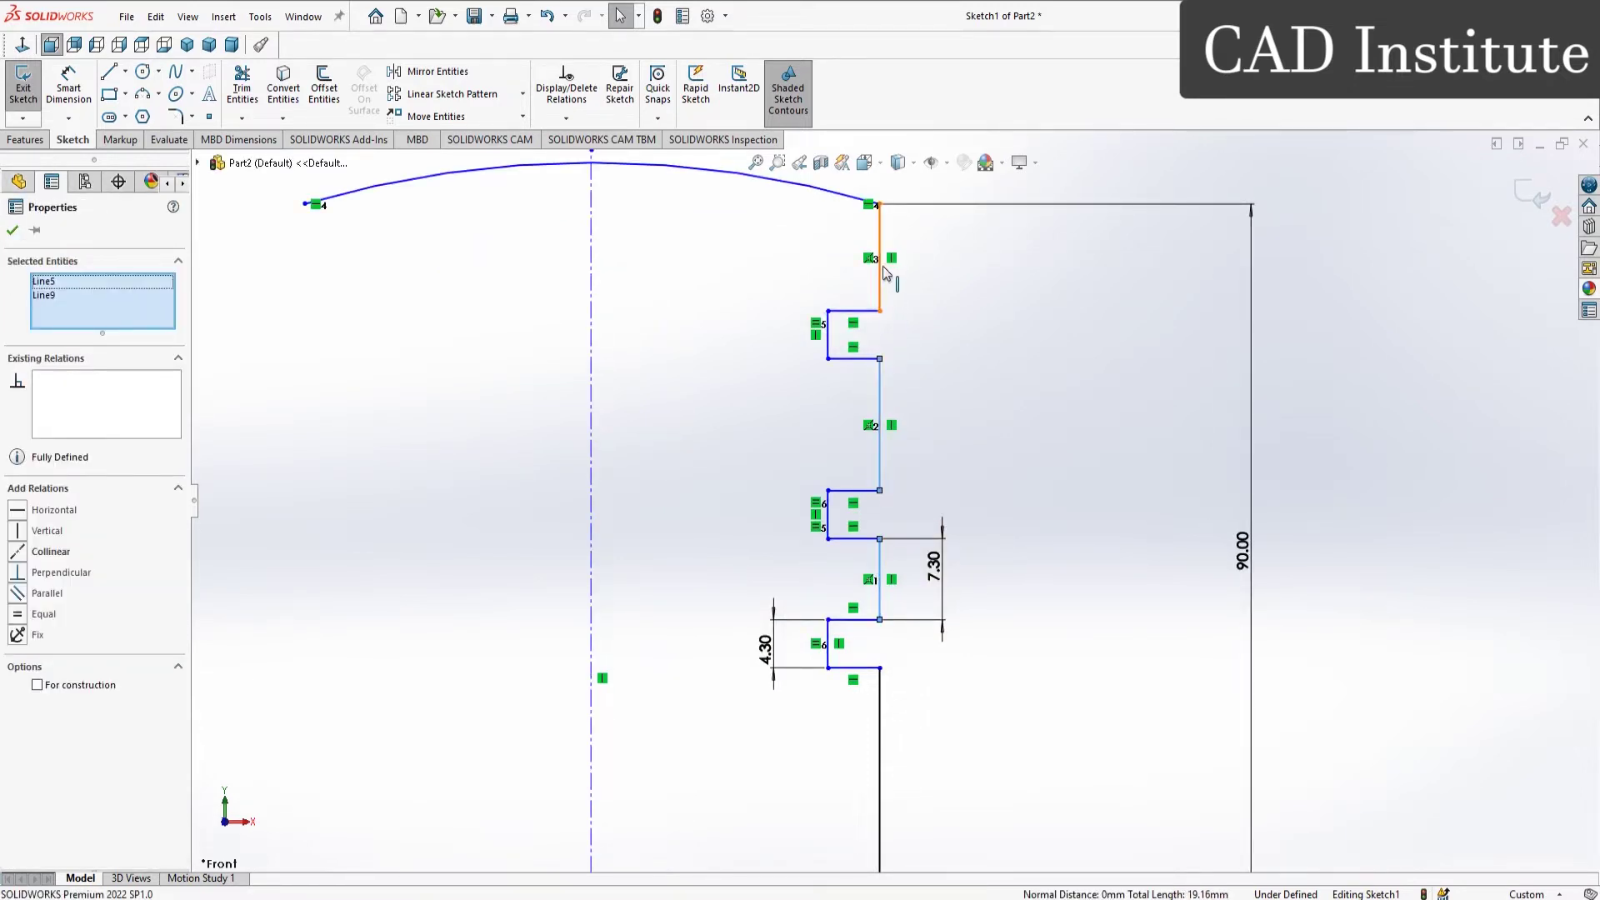
pyautogui.keyDown('ctrl'); pyautogui.click(880, 265); pyautogui.keyUp('ctrl')
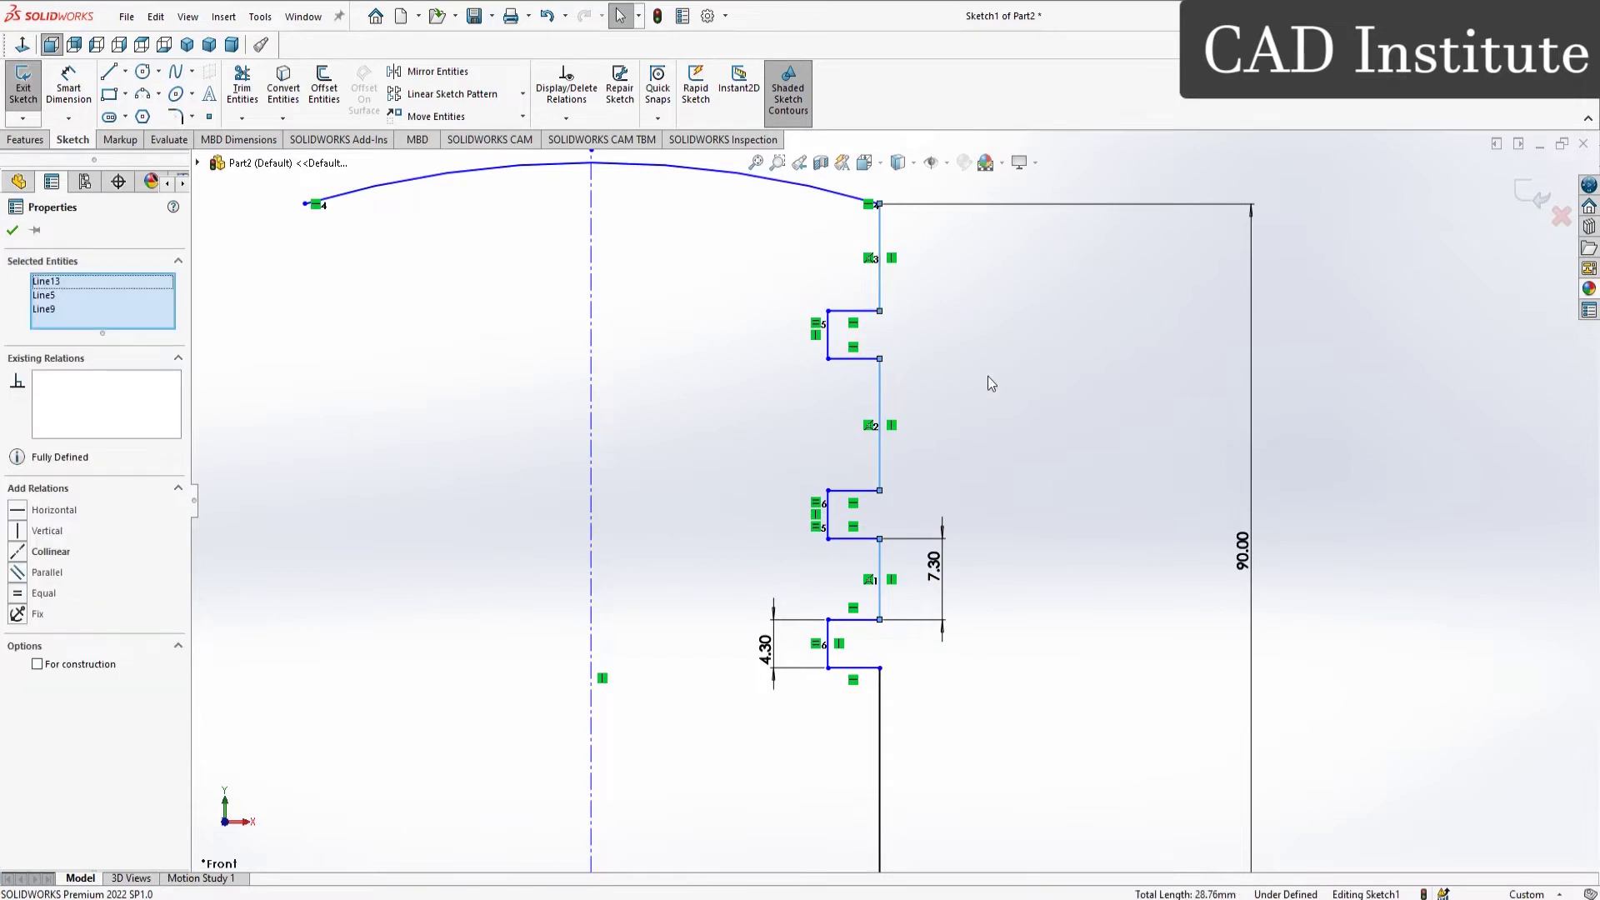
pyautogui.click(18, 599)
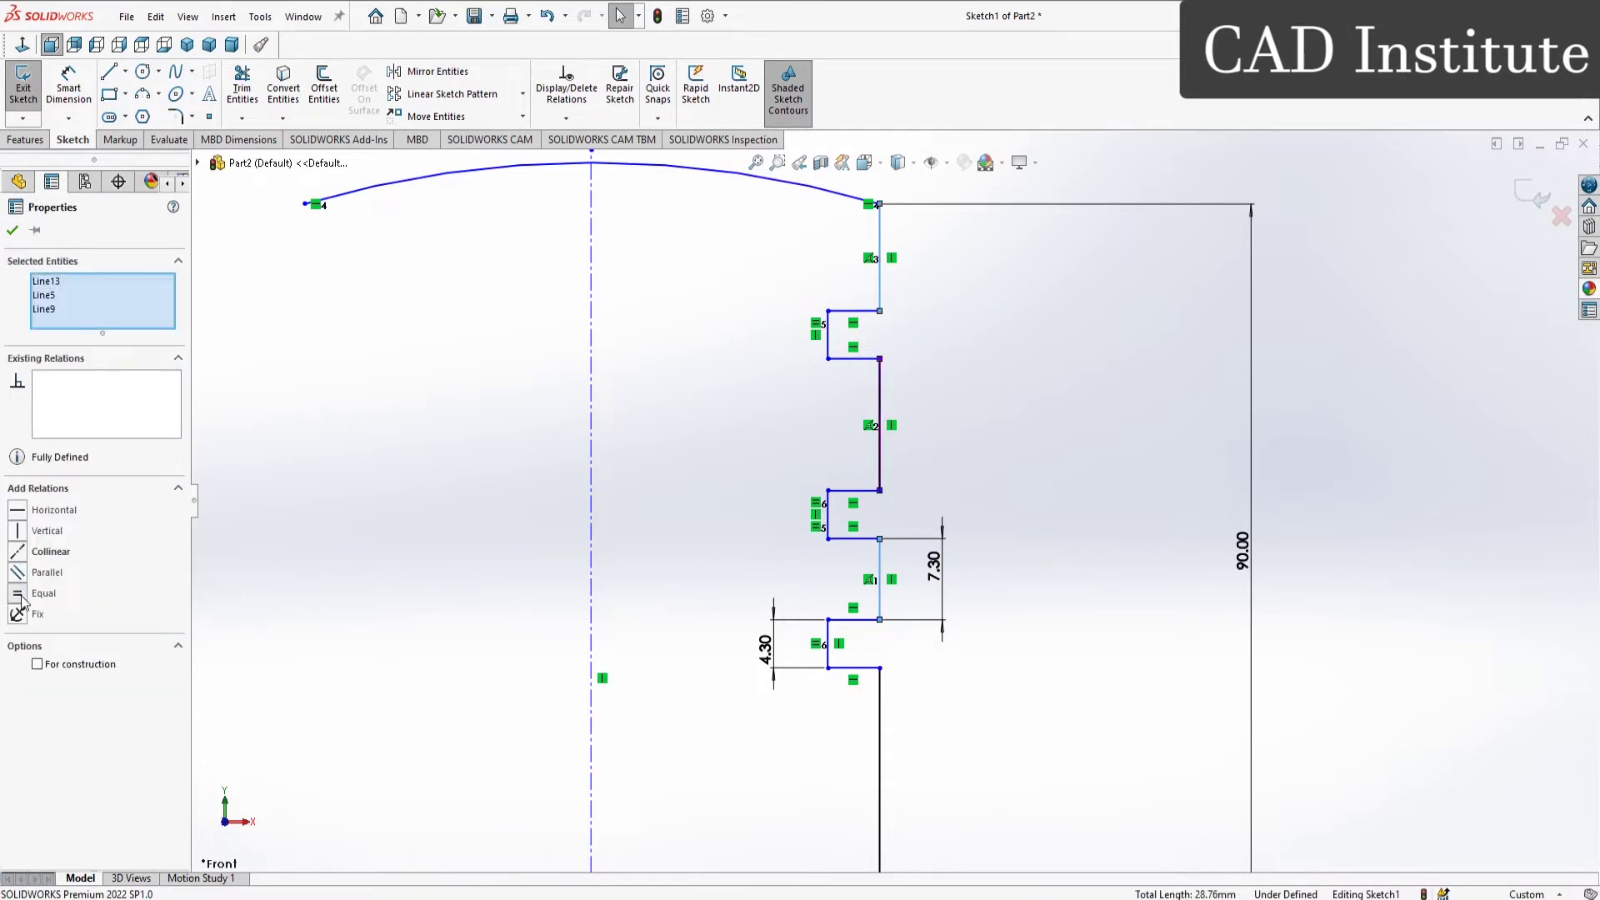
pyautogui.click(683, 391)
pyautogui.press('f')
pyautogui.click(68, 83)
pyautogui.click(774, 683)
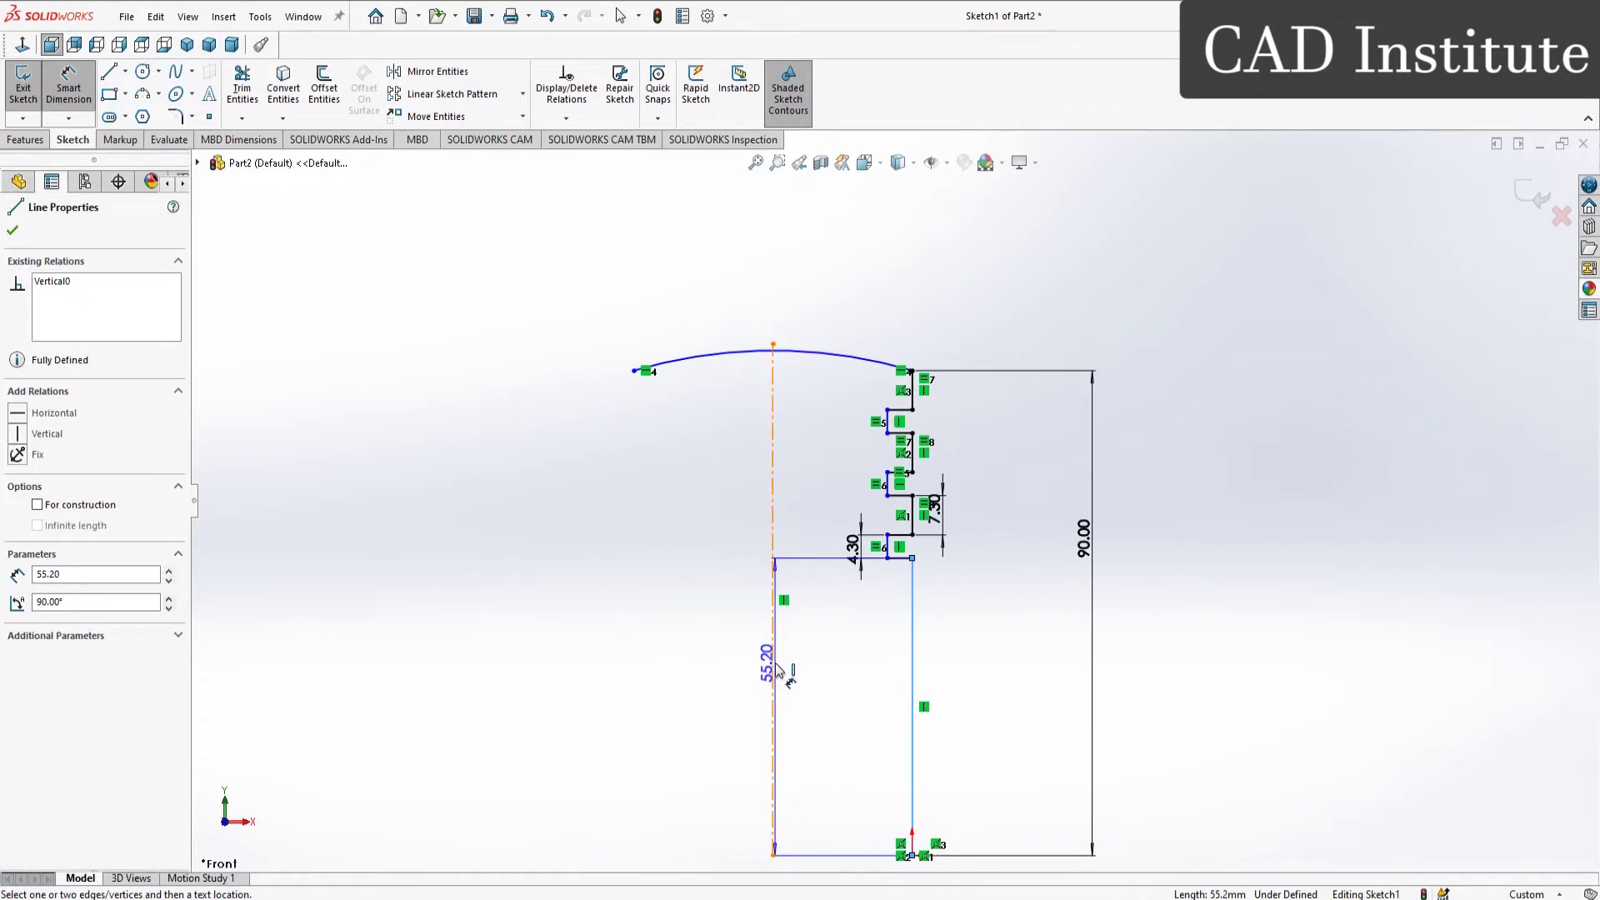
# Step: Dimension the skirt's outer radius from the centreline to 42.50 mm
pyautogui.click(913, 679)
pyautogui.click(833, 683)
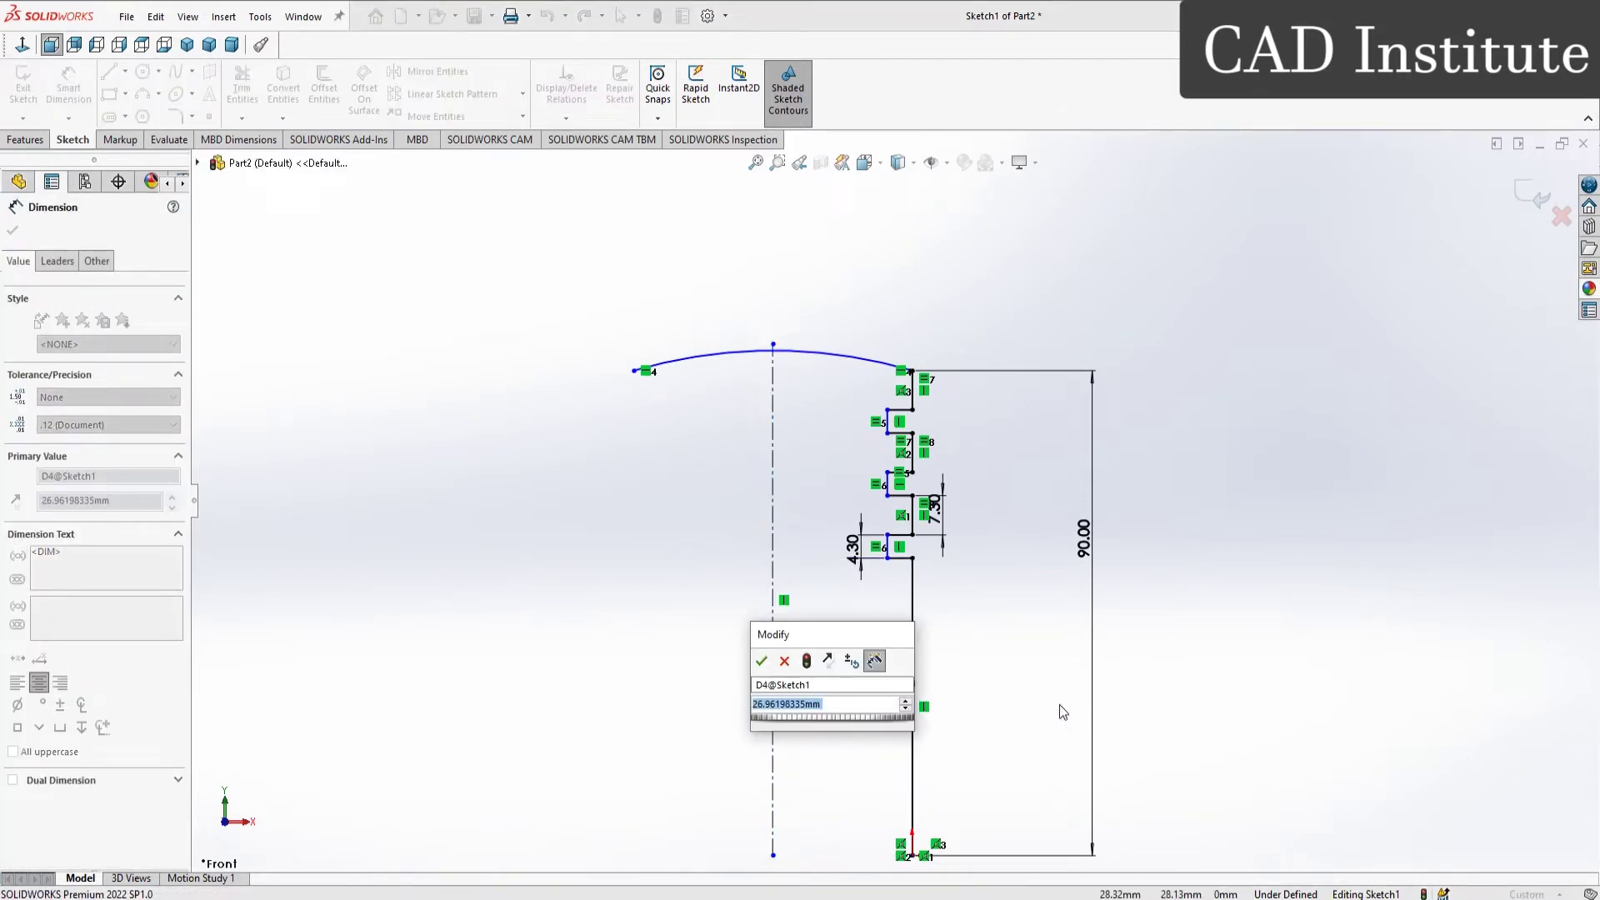
pyautogui.write('42.5')
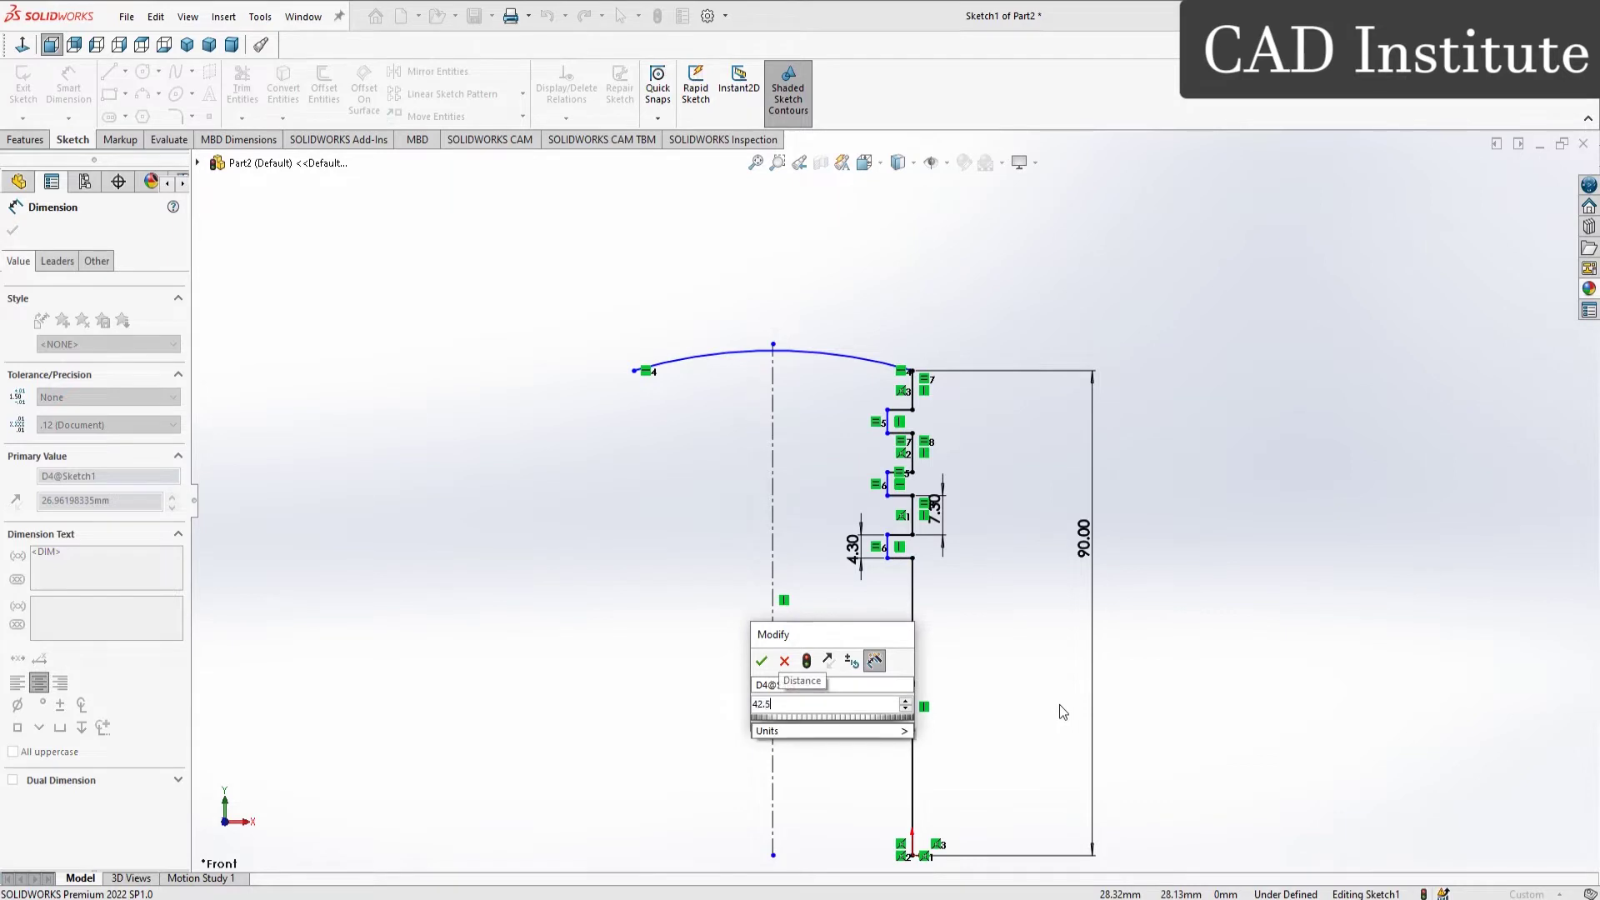
pyautogui.press('Return')
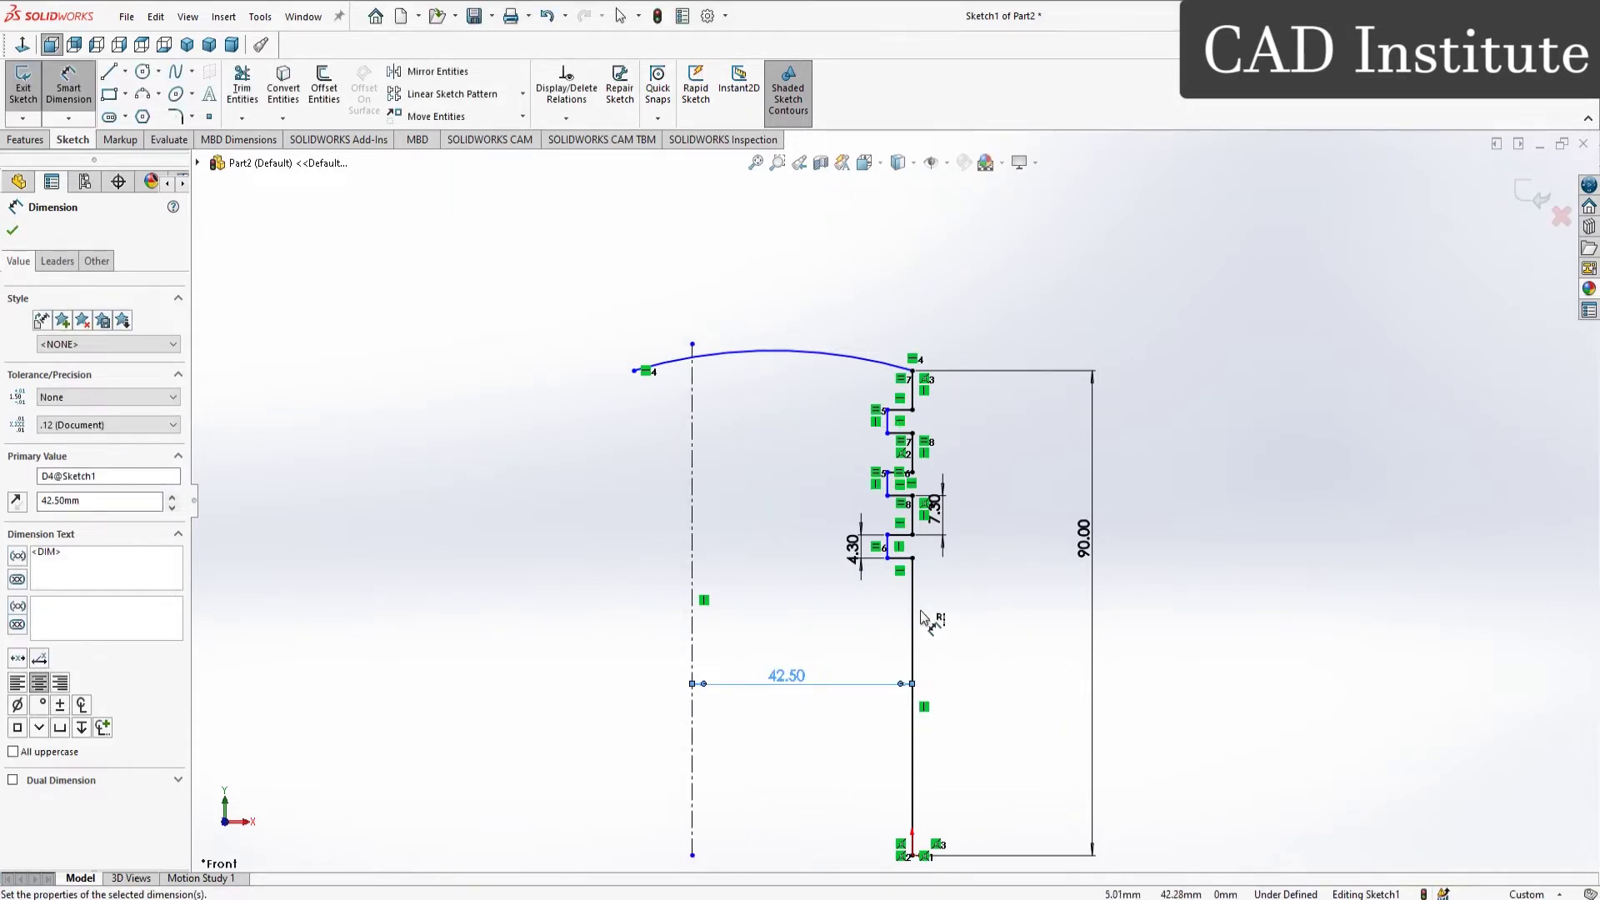
pyautogui.scroll(-1, 842, 414)
pyautogui.scroll(-1, 843, 414)
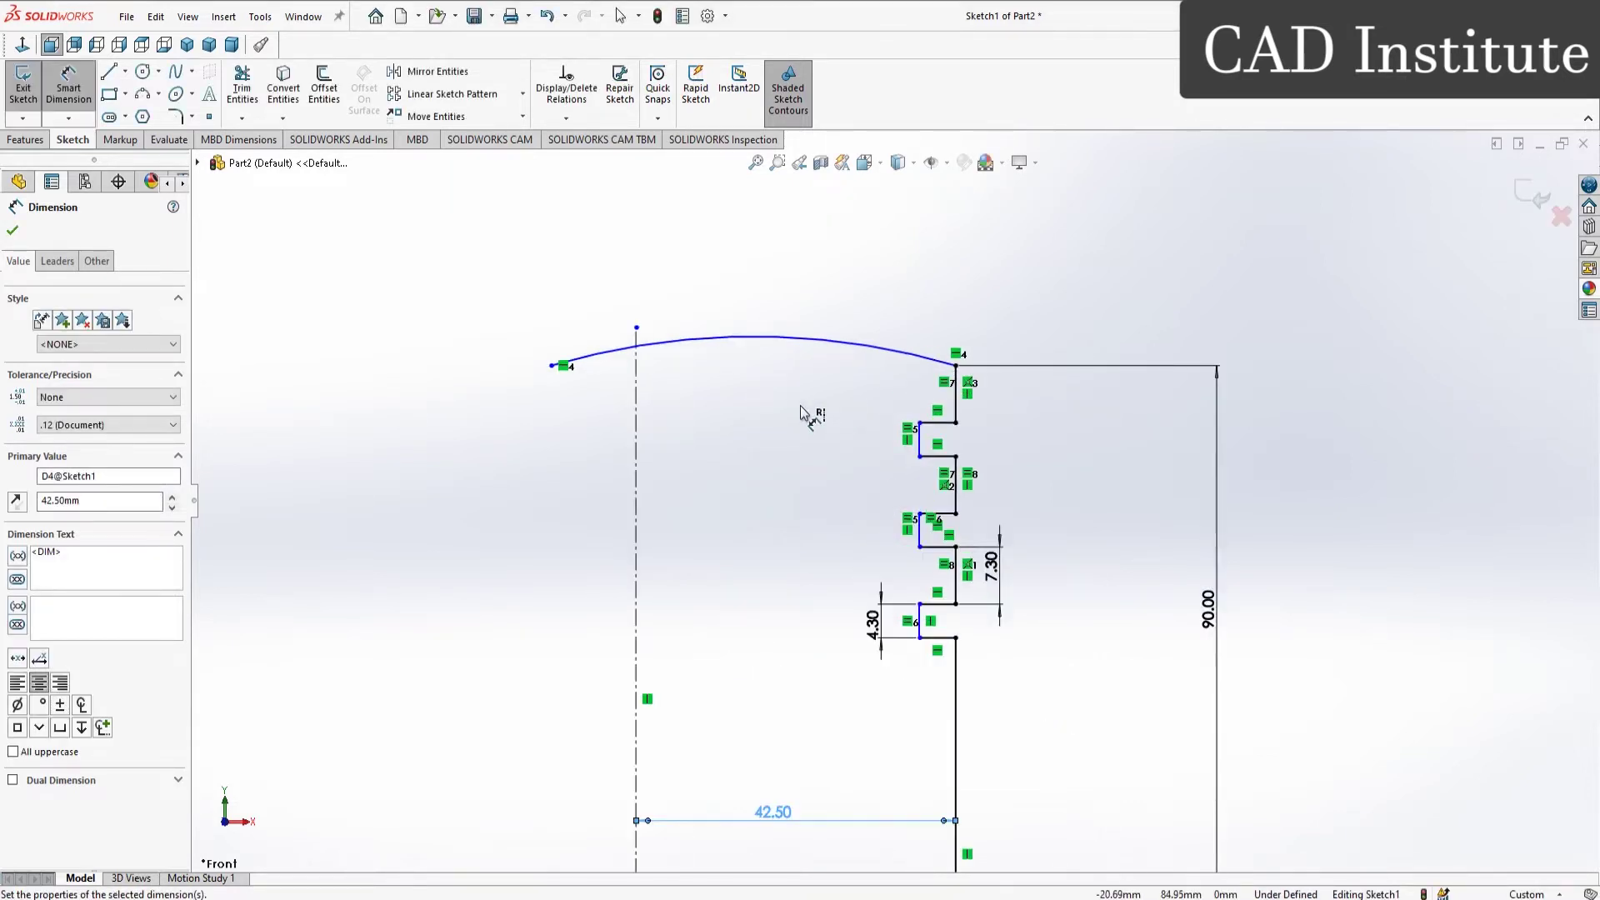
# Step: Dimension the top groove's inner wall to 39.50 mm (79/2) from the centreline
pyautogui.click(920, 441)
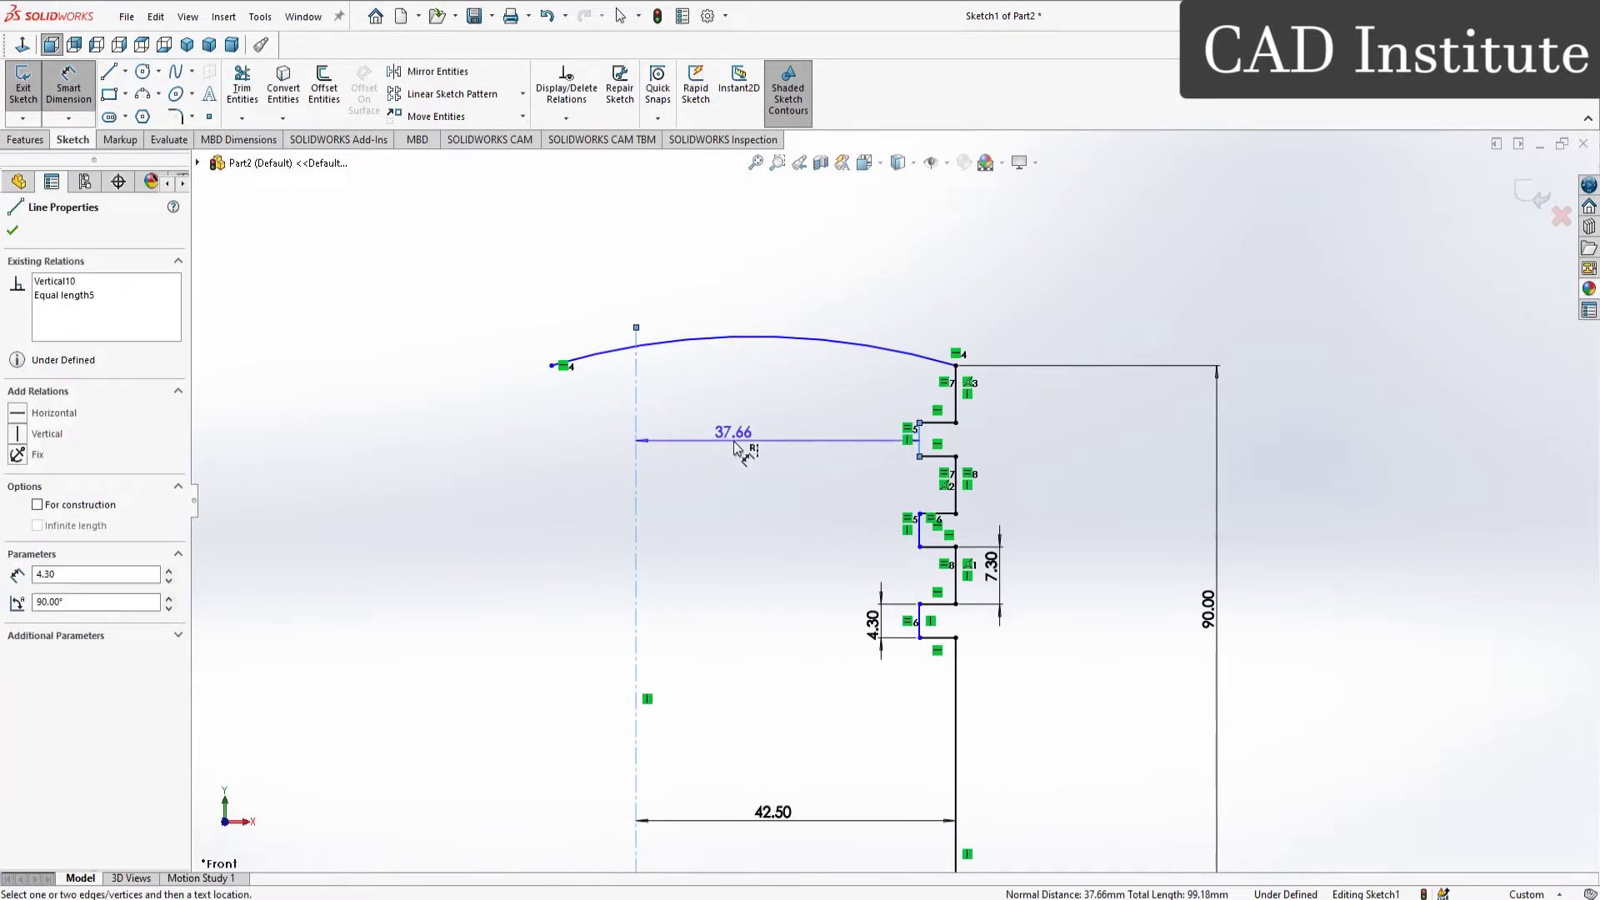
pyautogui.click(738, 441)
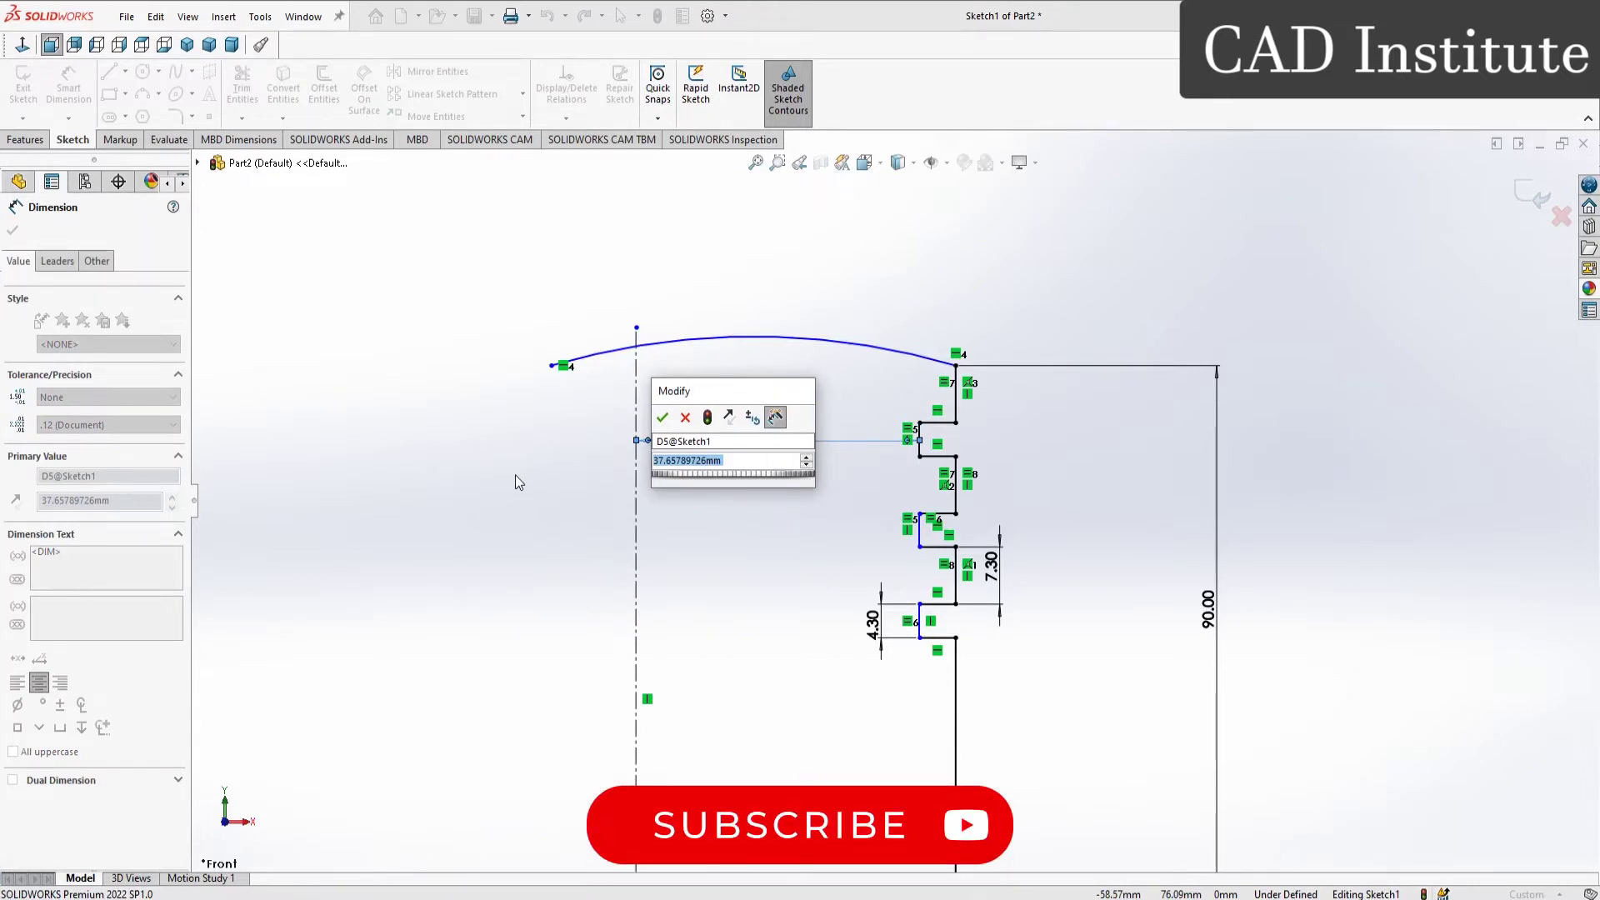
pyautogui.write('79/2')
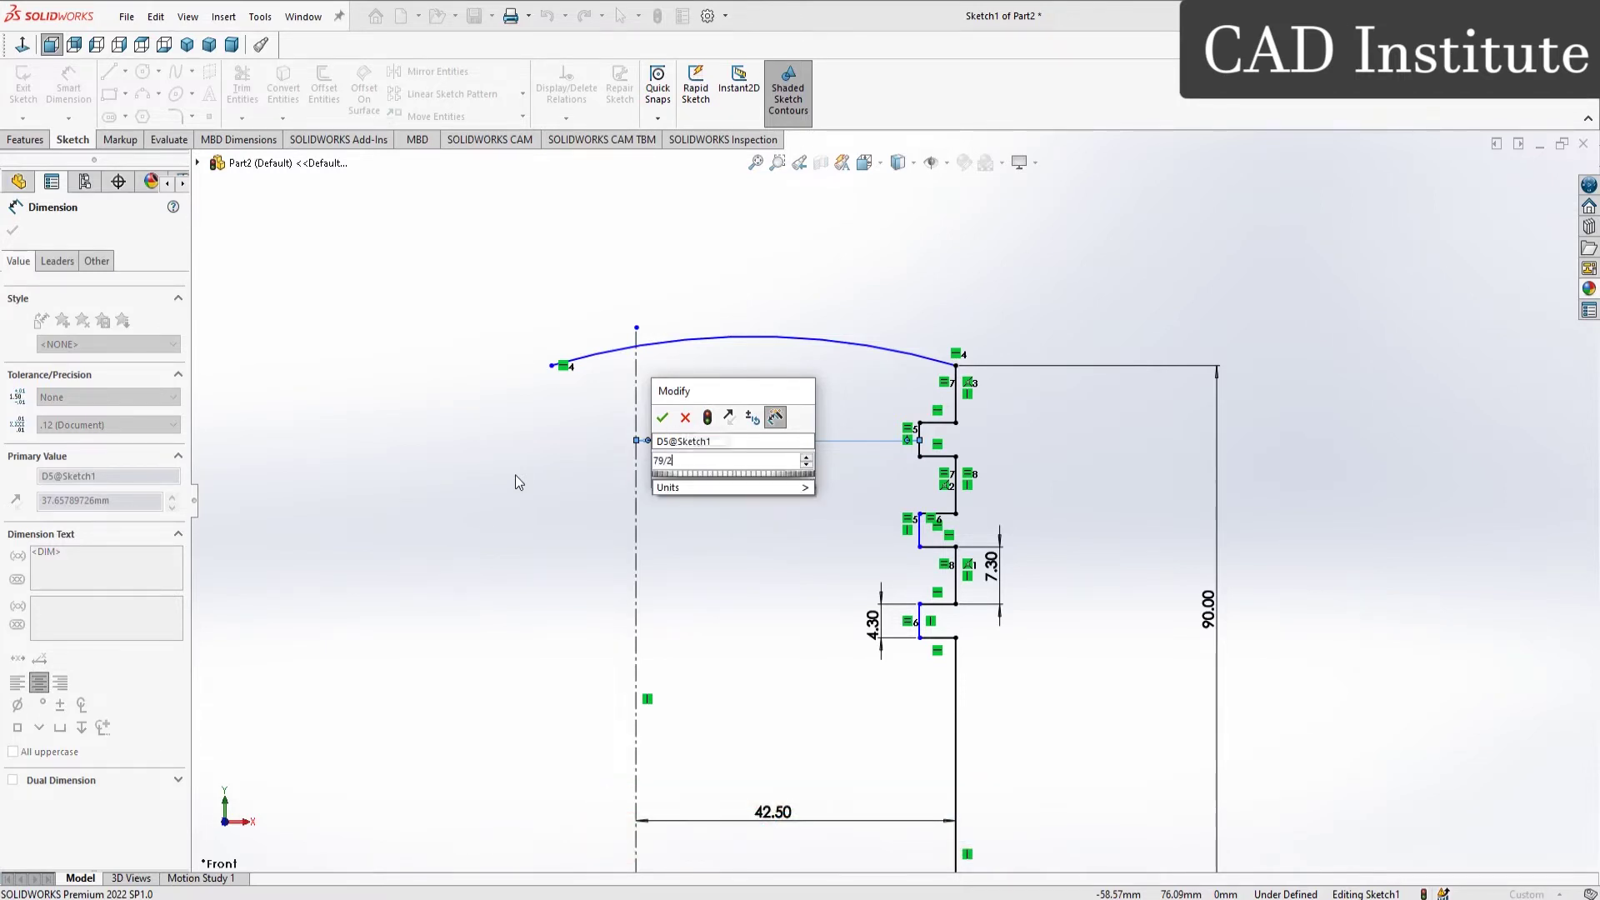
pyautogui.press('Return')
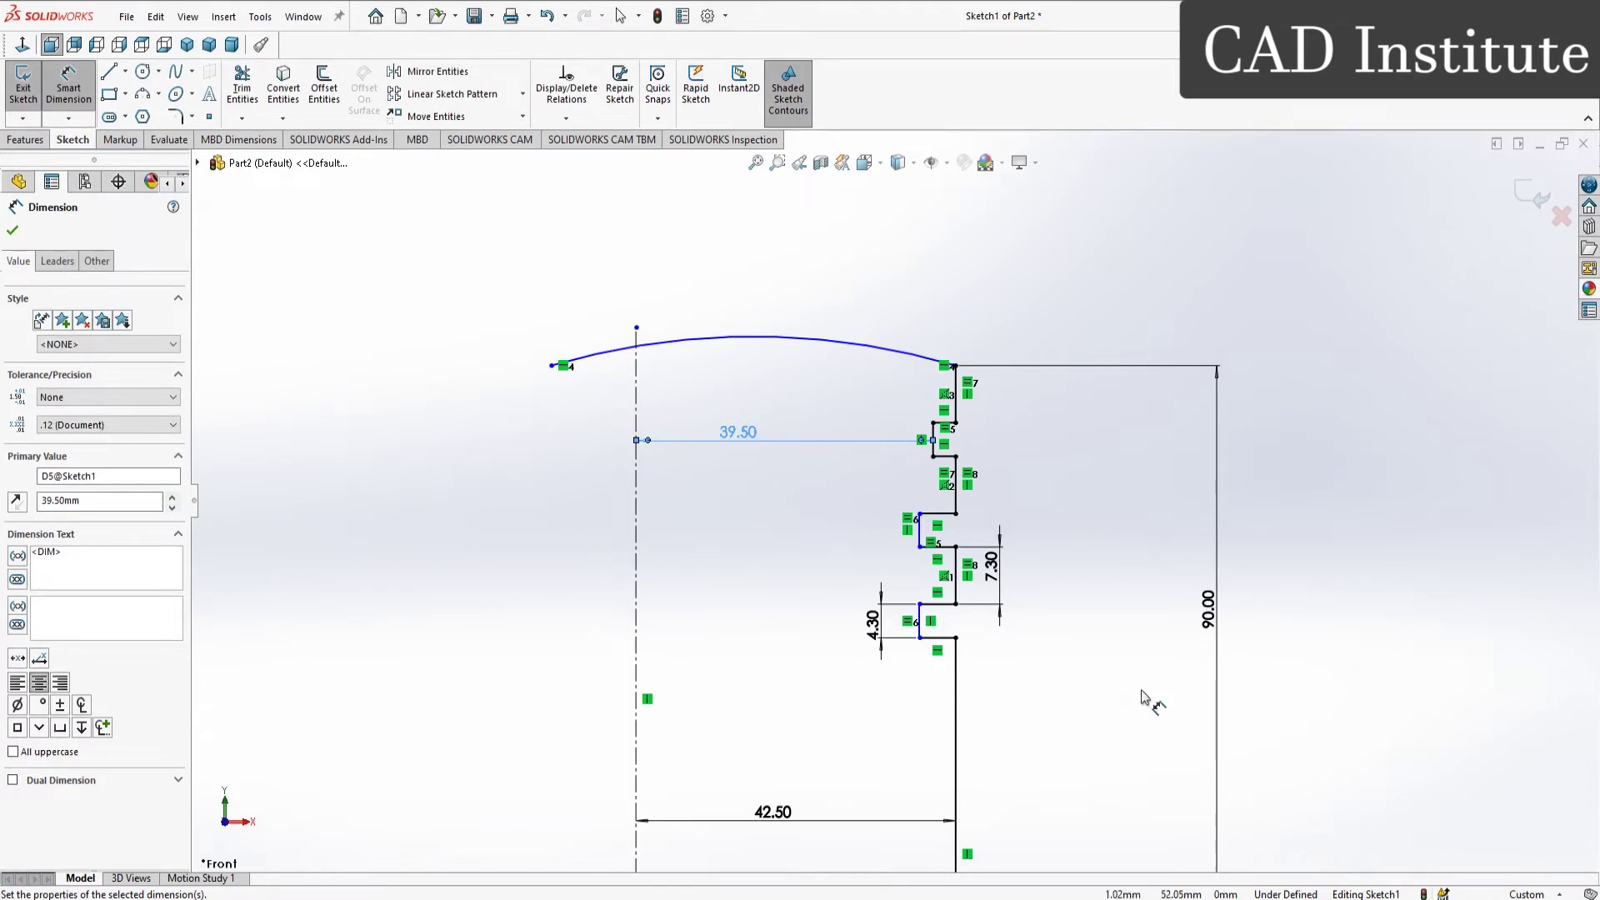
pyautogui.scroll(-2, 1023, 547)
pyautogui.press('Escape')
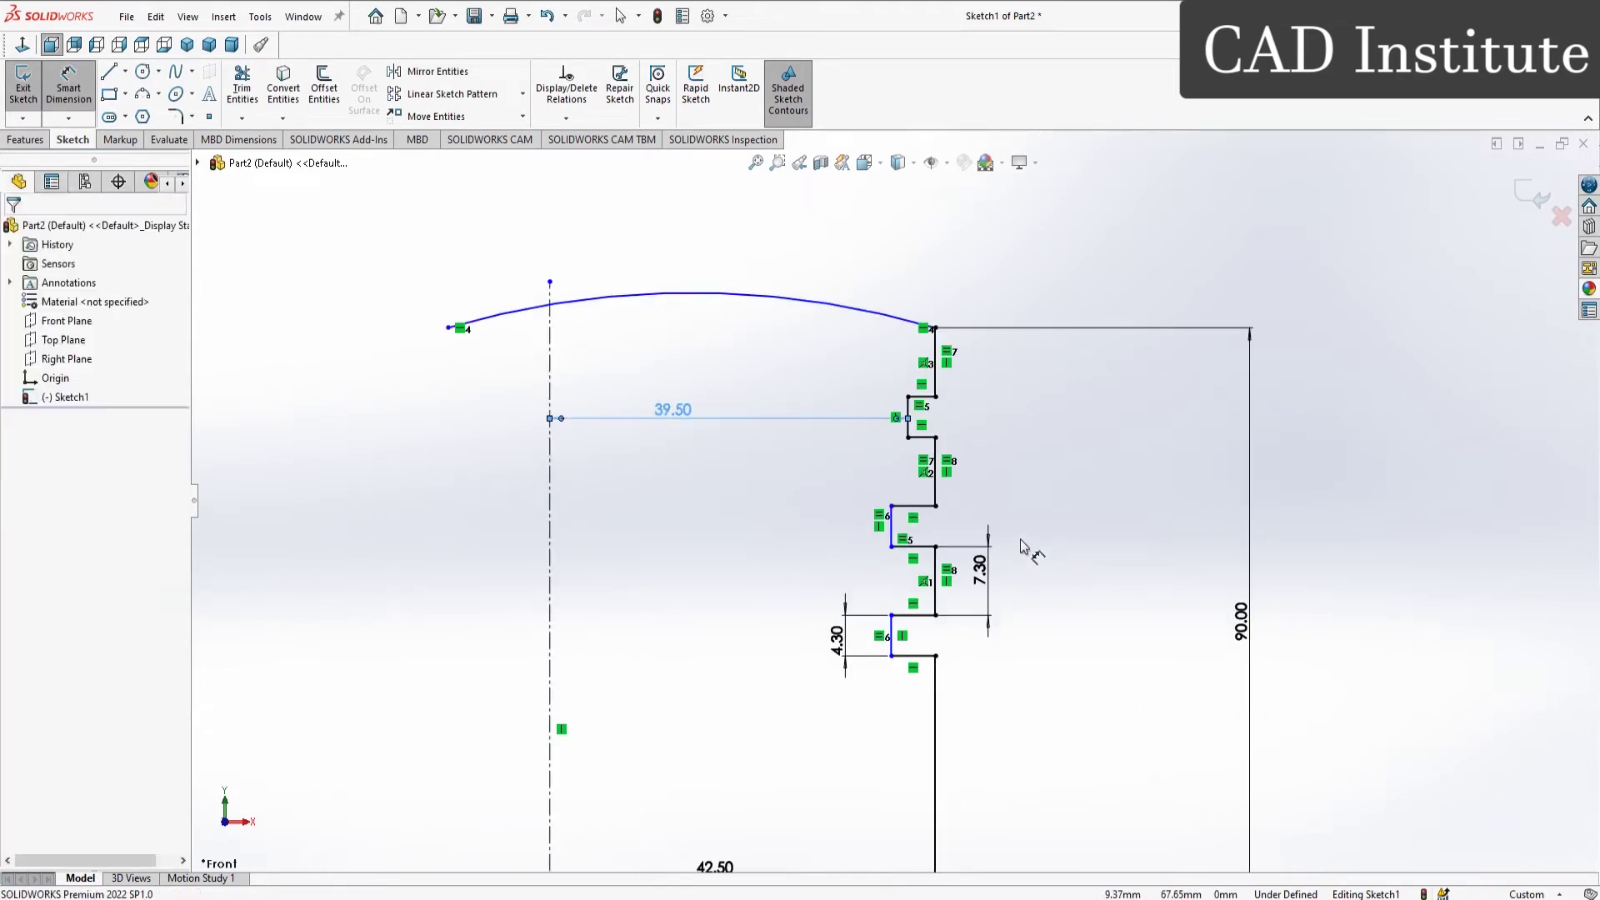
# Step: Make the three groove inner walls collinear, then drag the crown arc's left end outward
pyautogui.scroll(-1, 923, 558)
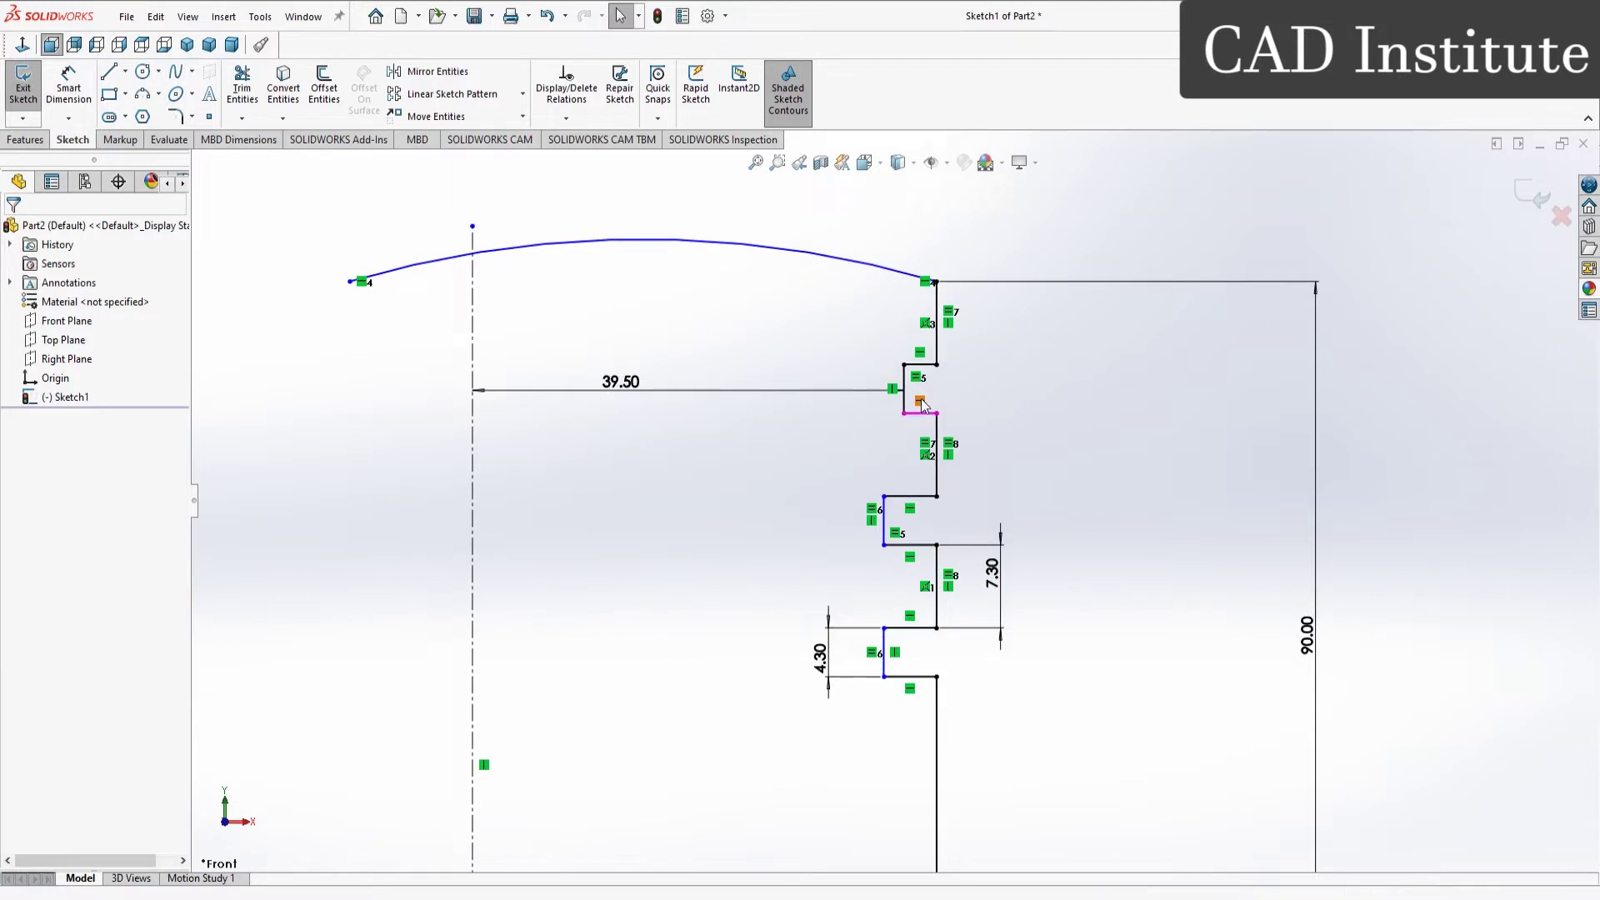
pyautogui.click(887, 516)
pyautogui.keyDown('ctrl'); pyautogui.click(887, 516); pyautogui.keyUp('ctrl')
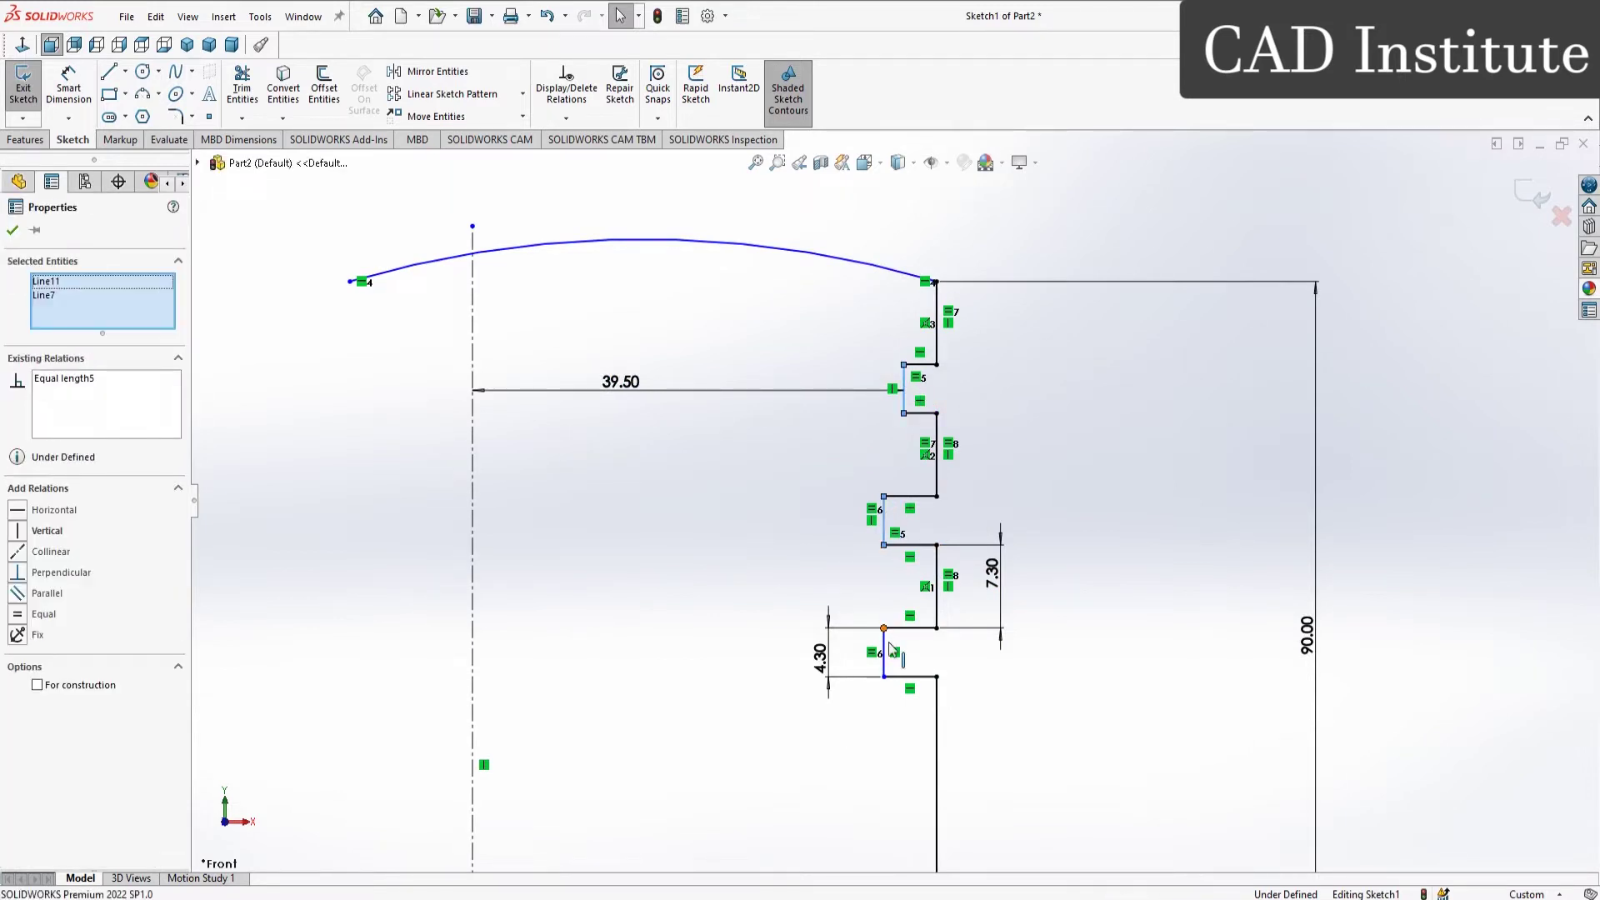
pyautogui.keyDown('ctrl'); pyautogui.click(884, 654); pyautogui.keyUp('ctrl')
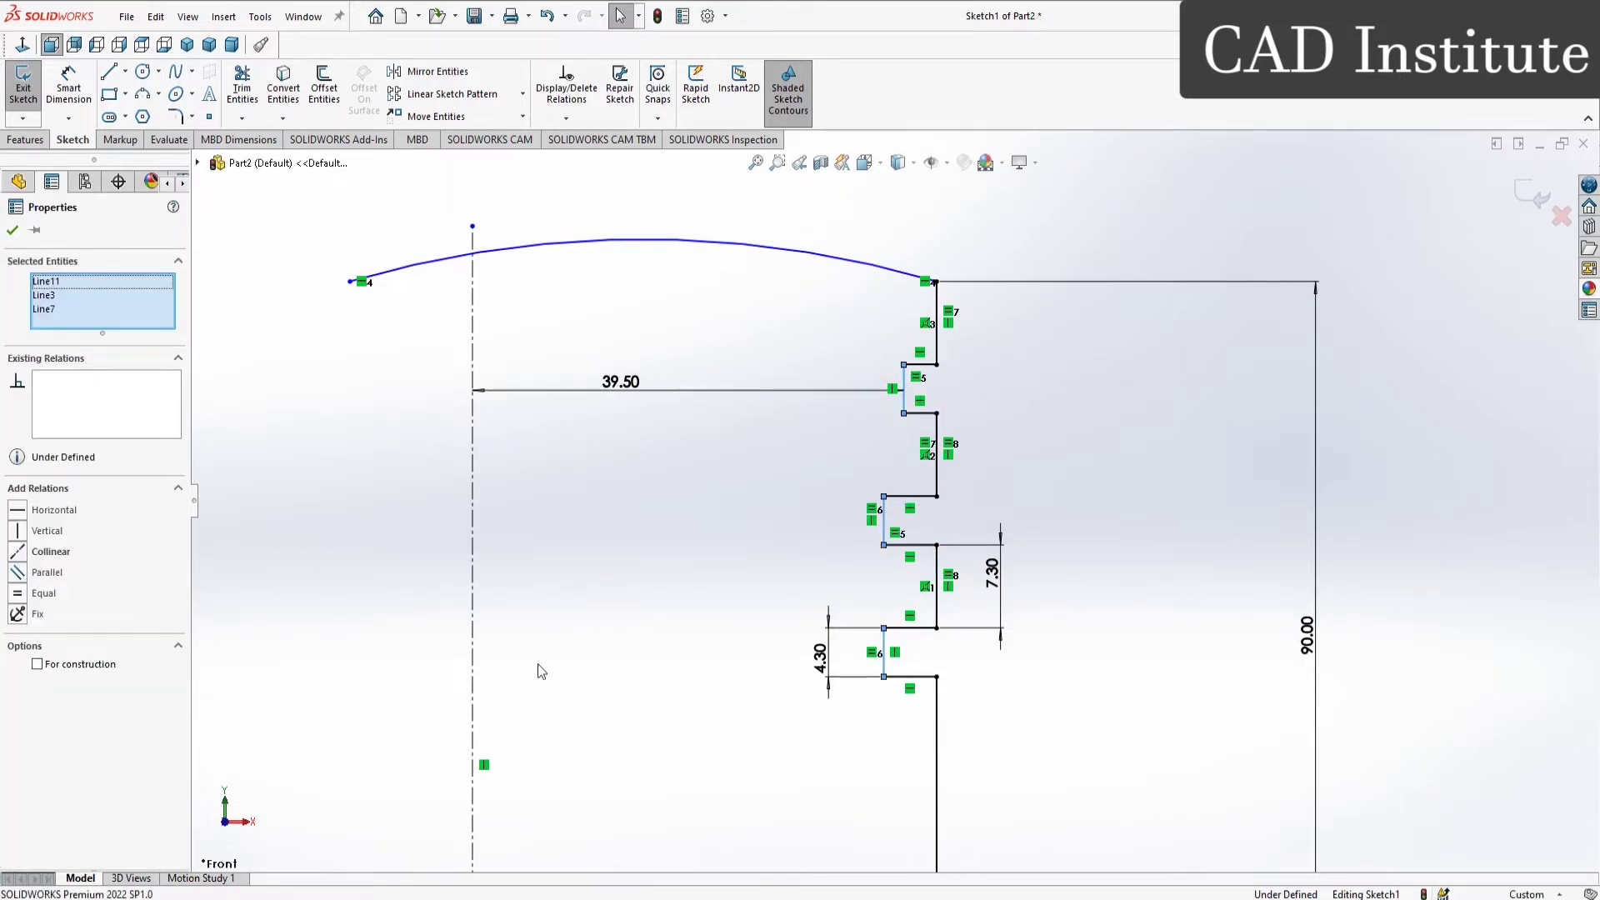
pyautogui.click(17, 554)
pyautogui.click(696, 428)
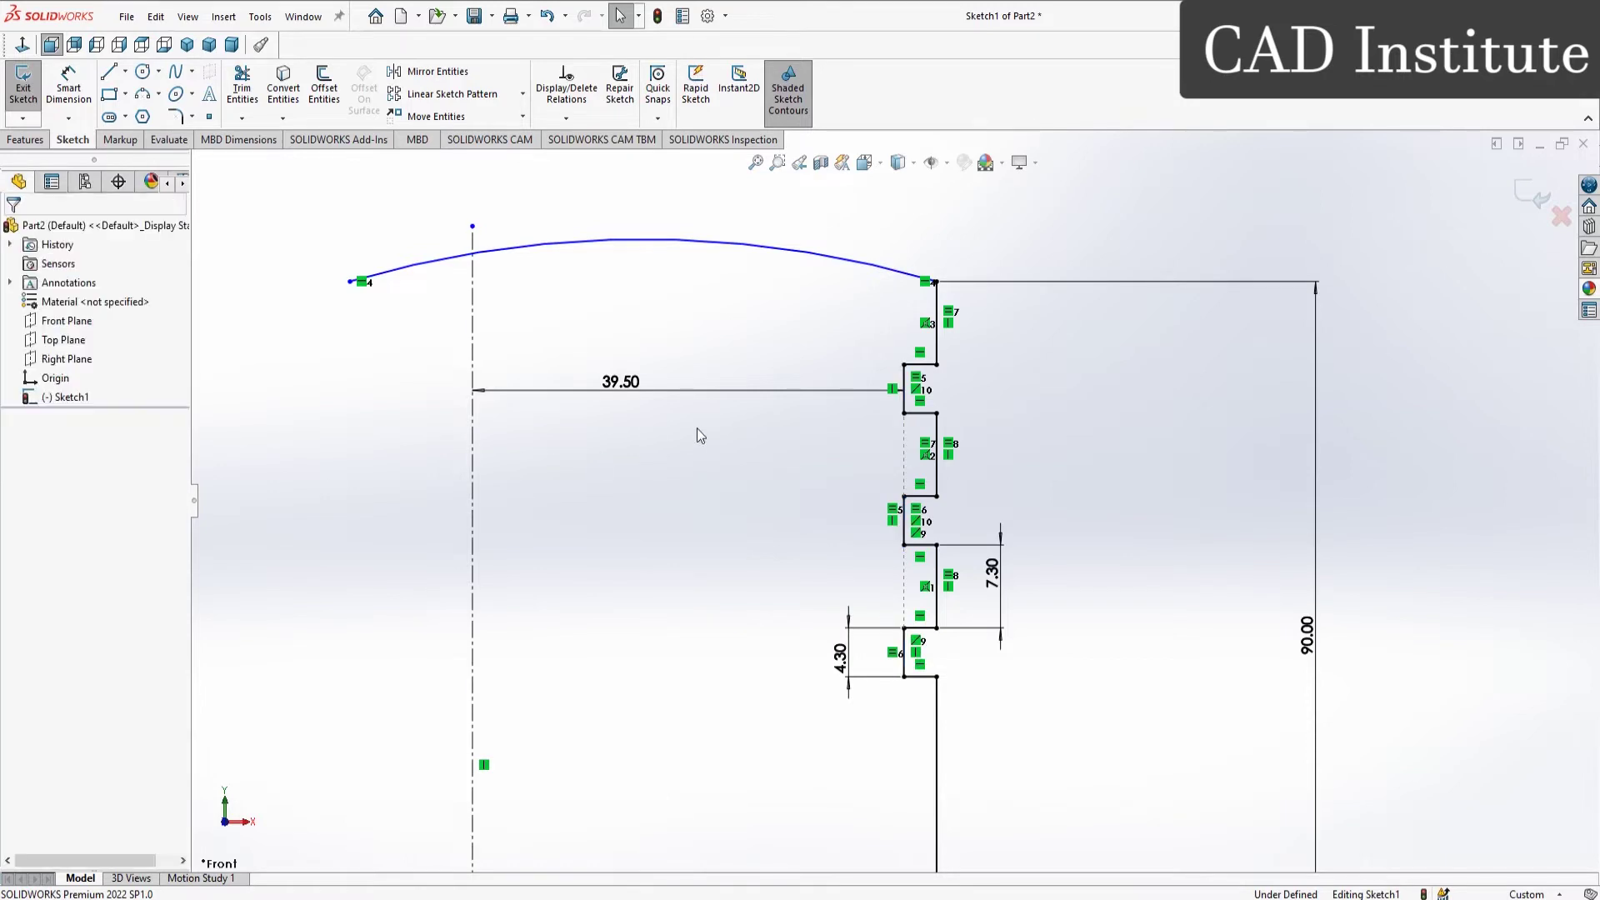
pyautogui.press('f')
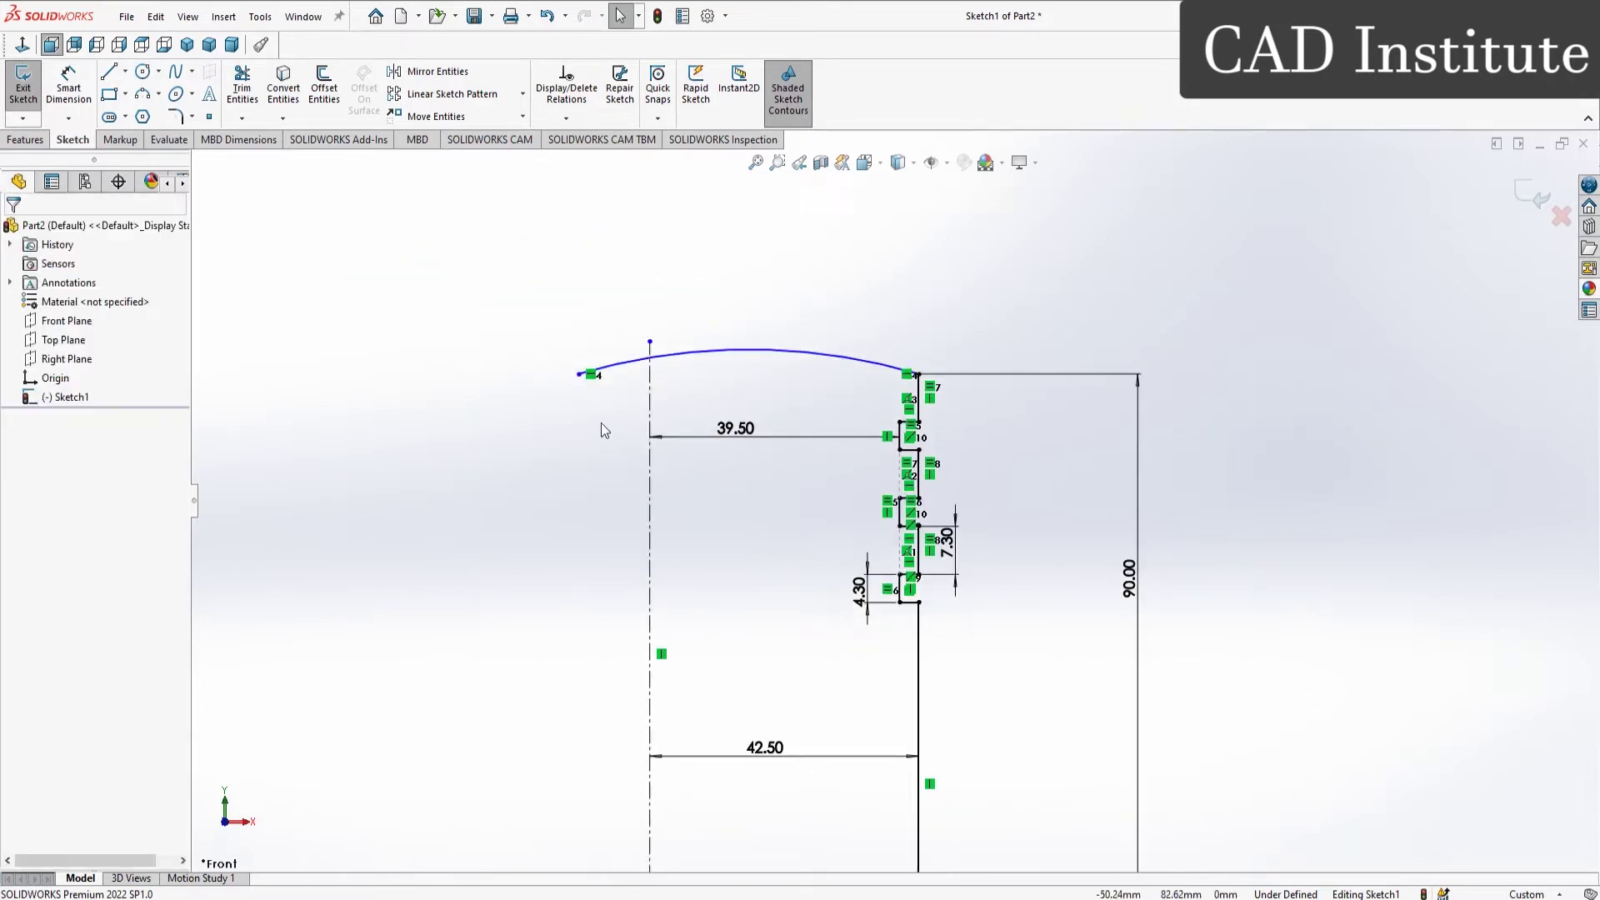
pyautogui.hotkey('ctrl', 'Right')
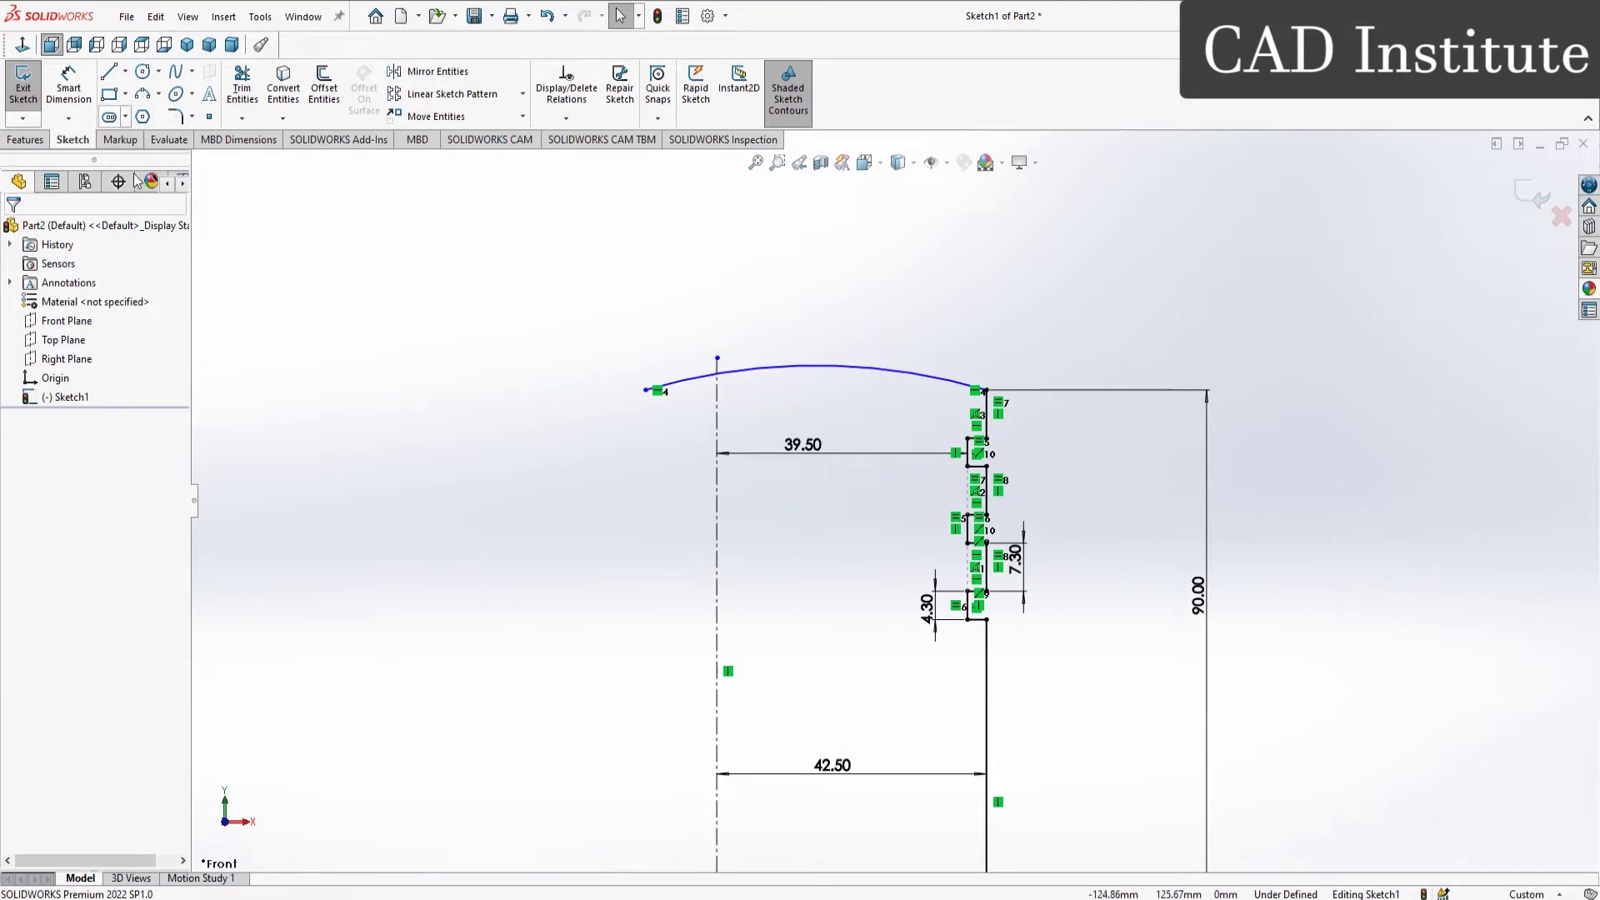
pyautogui.moveTo(625, 392); pyautogui.dragTo(481, 368)
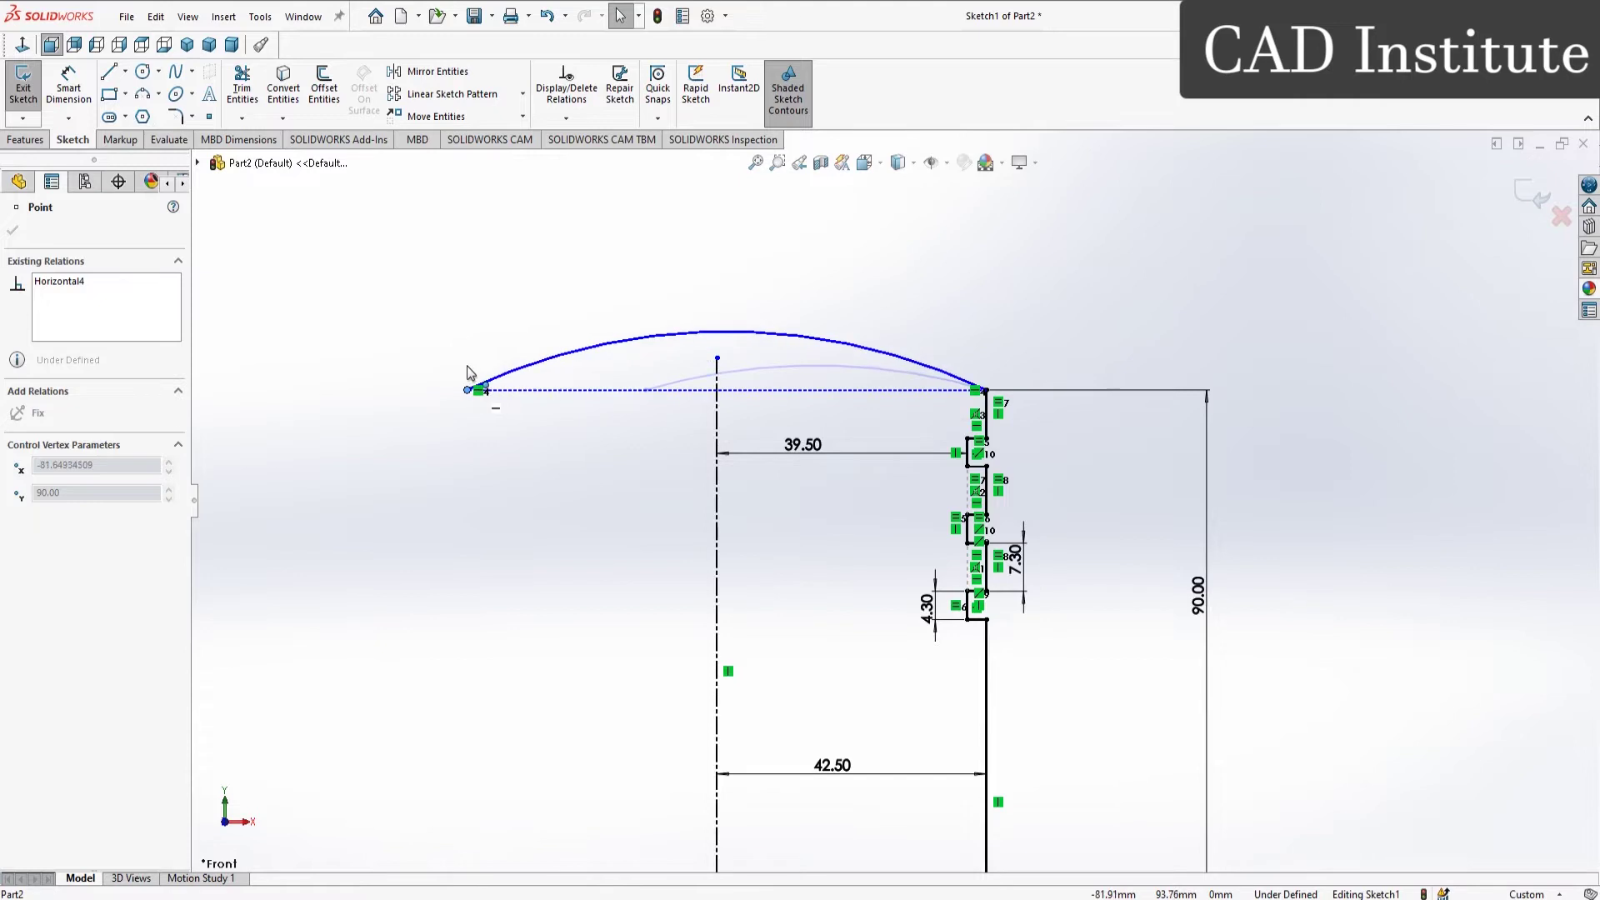
# Step: Drag the crown arc's left endpoint further left past the centreline
pyautogui.moveTo(480, 368); pyautogui.dragTo(436, 367)
pyautogui.press('z')
pyautogui.press('Escape')
pyautogui.press('d')
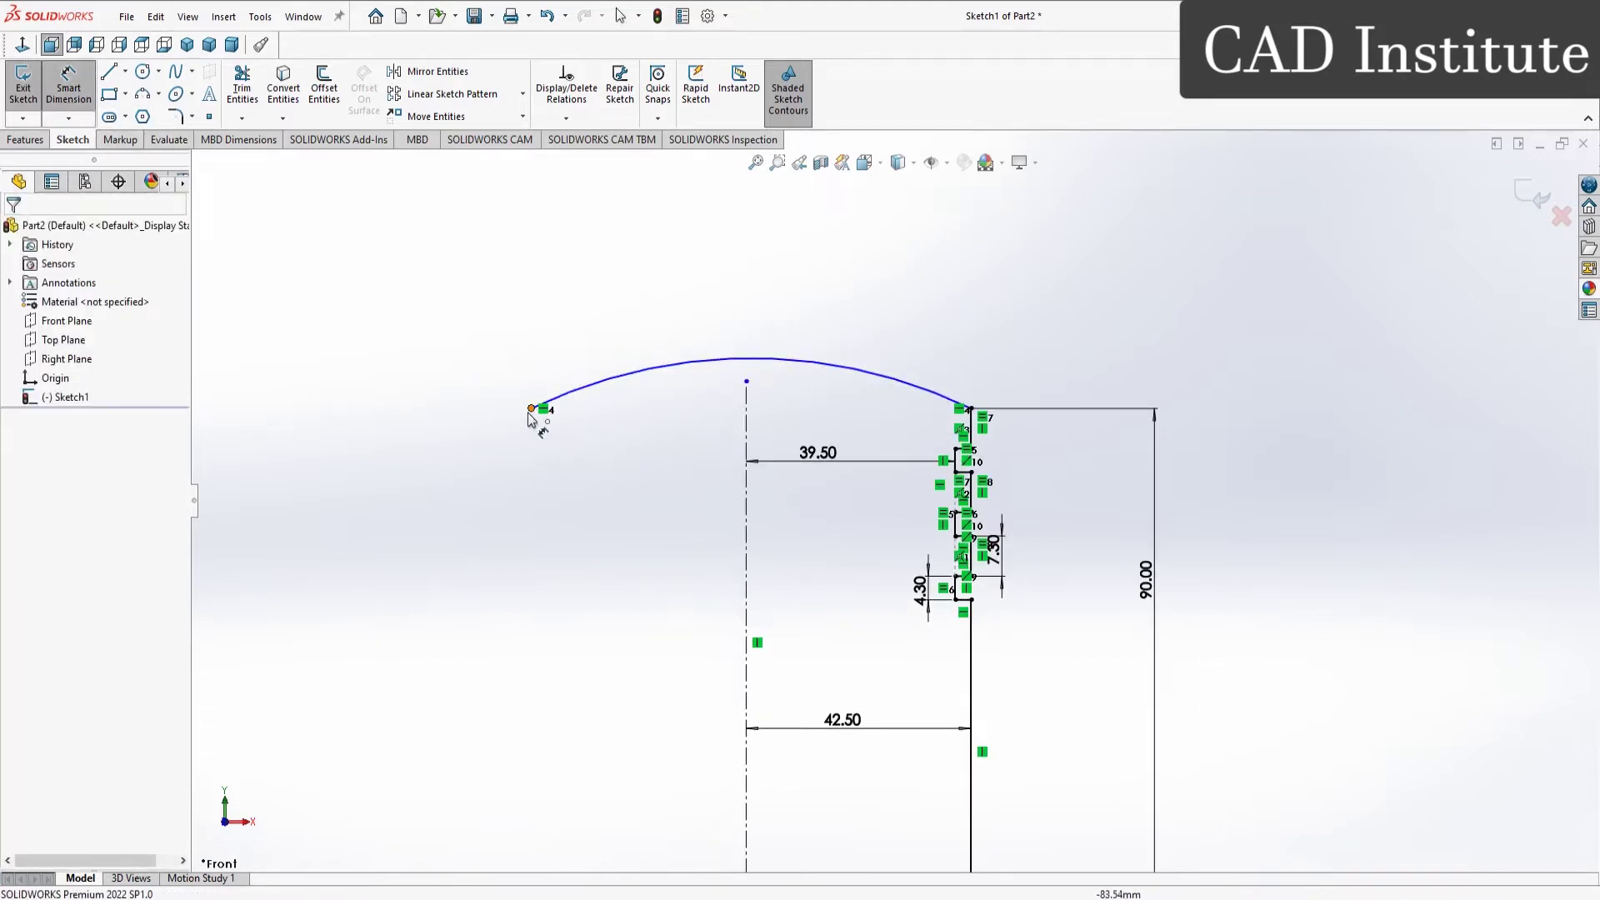
pyautogui.press('z')
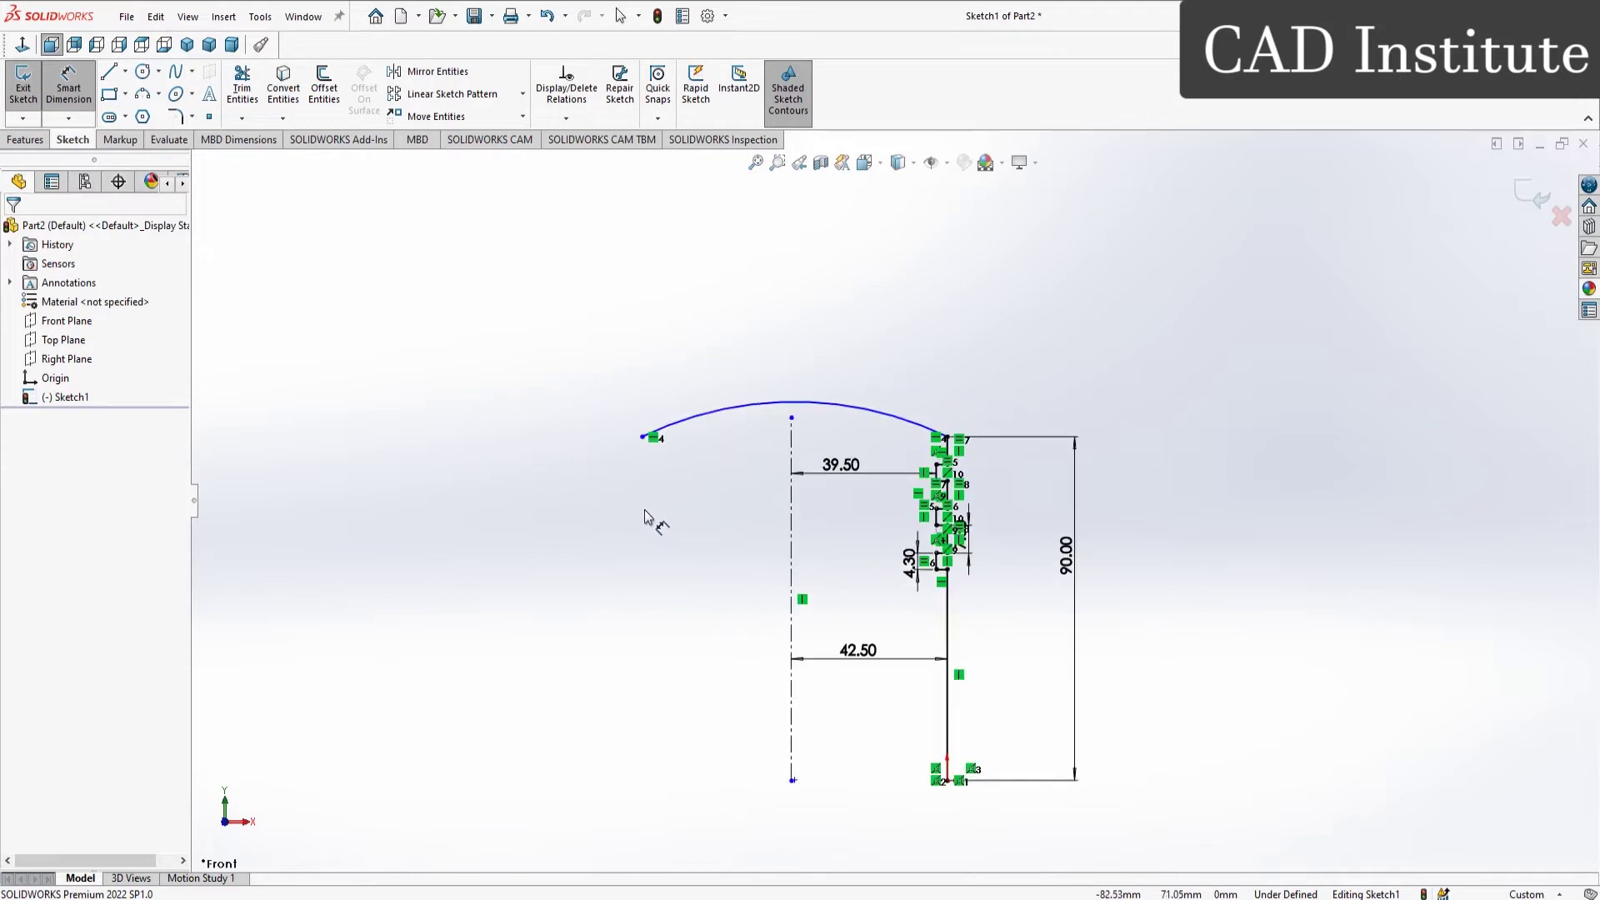
pyautogui.press('Escape')
pyautogui.scroll(-1, 823, 751)
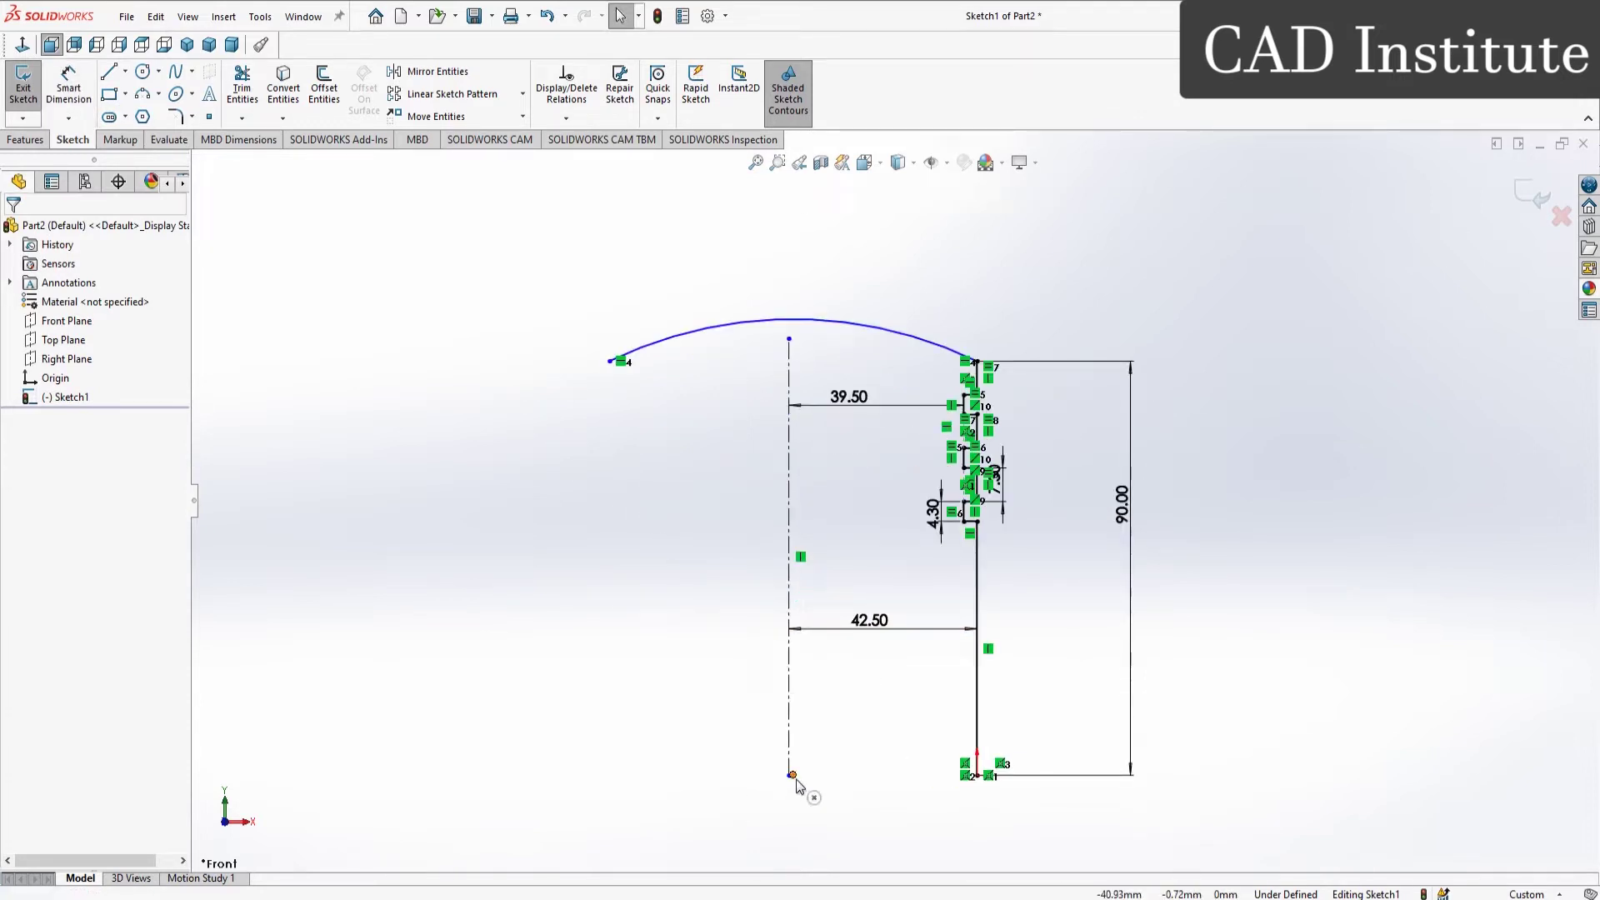
# Step: Make the sketch point at the centreline's bottom coincident with the centreline
pyautogui.click(791, 775)
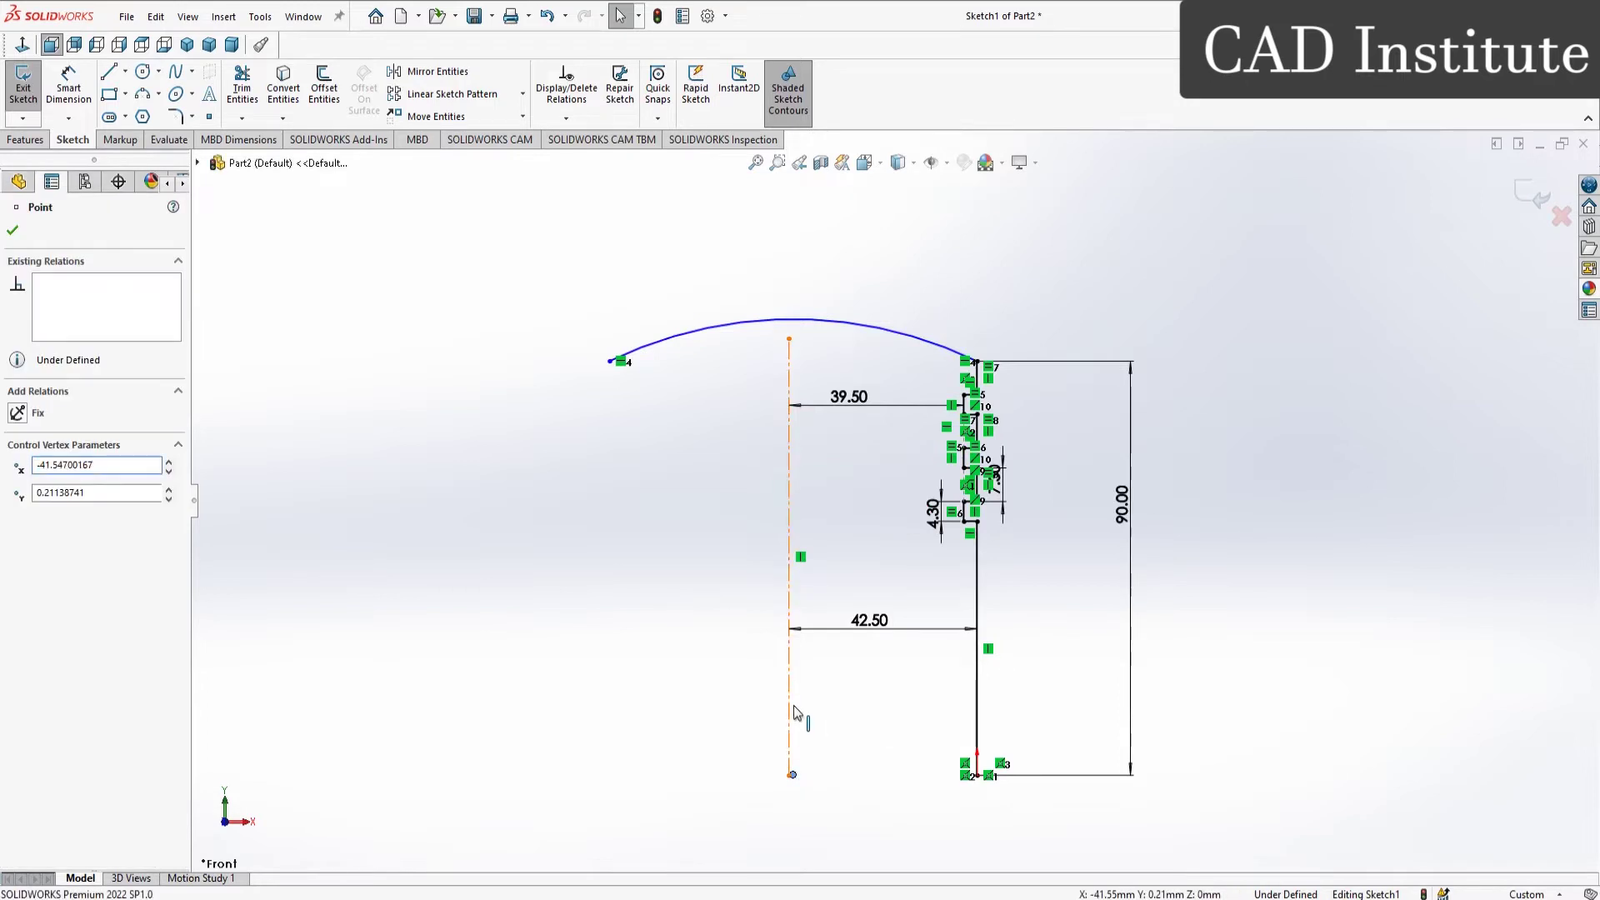
pyautogui.keyDown('ctrl'); pyautogui.click(790, 708); pyautogui.keyUp('ctrl')
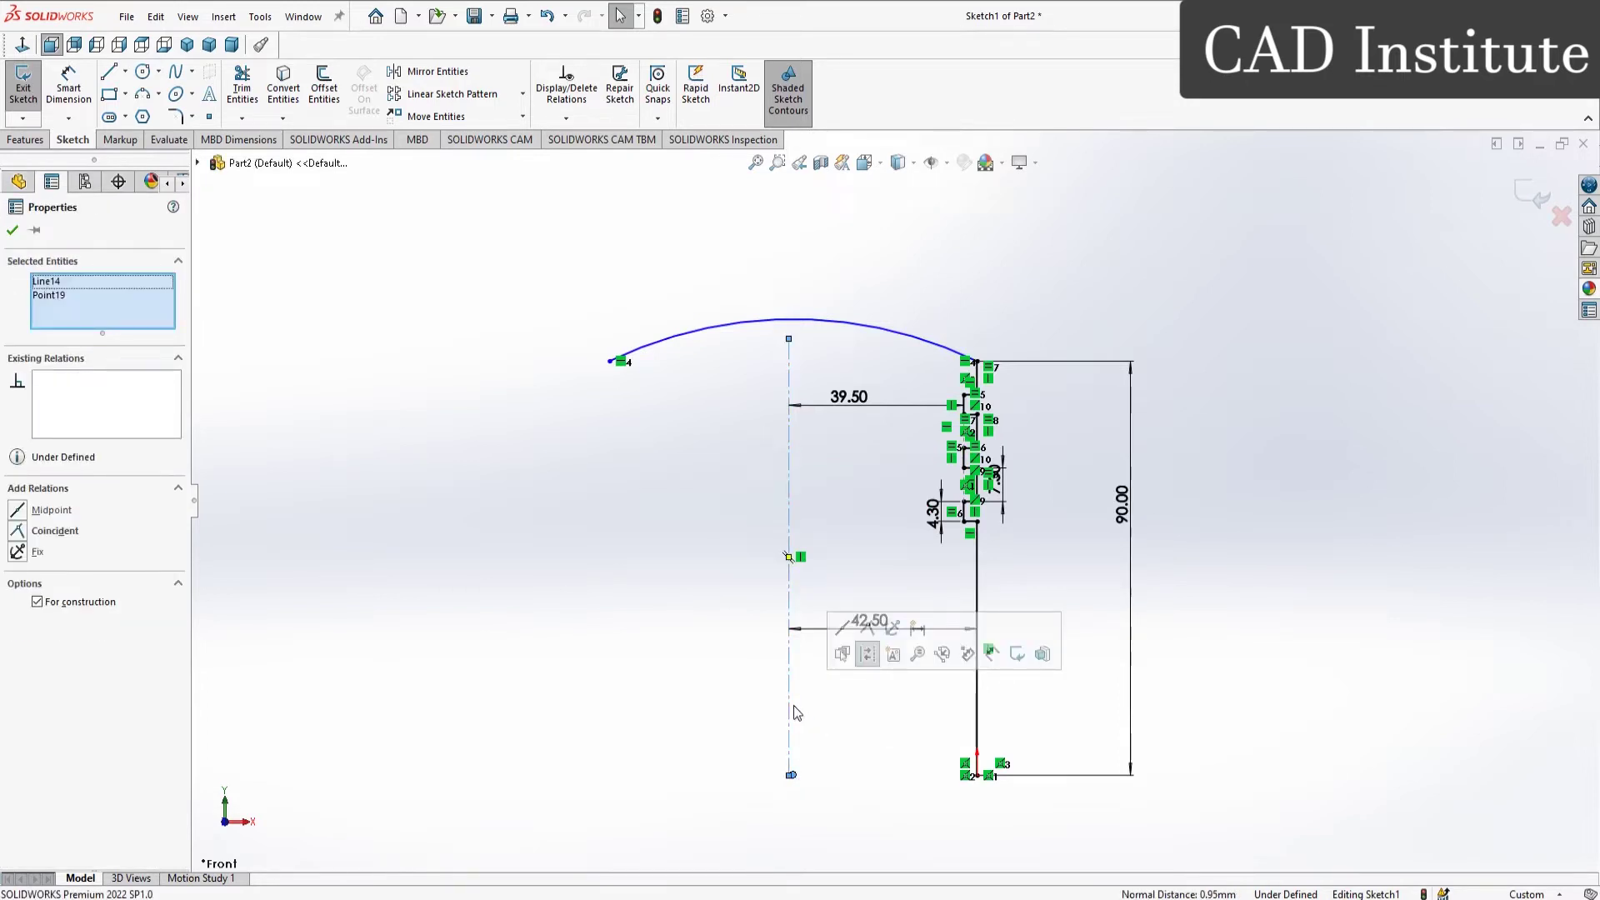
pyautogui.click(870, 635)
pyautogui.click(667, 576)
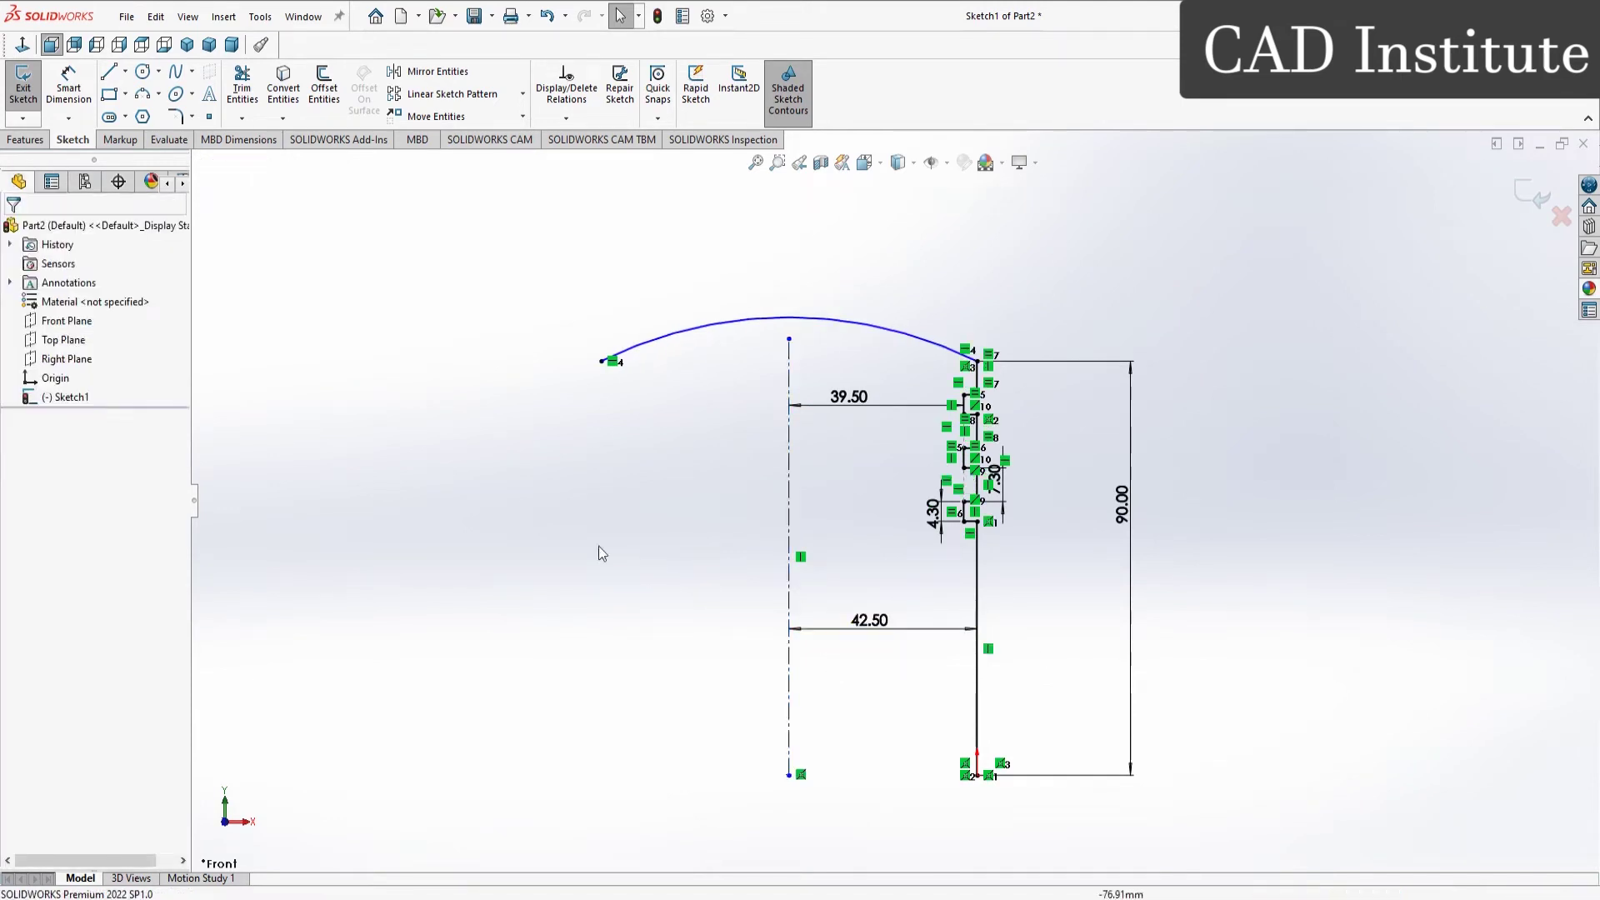
pyautogui.click(68, 85)
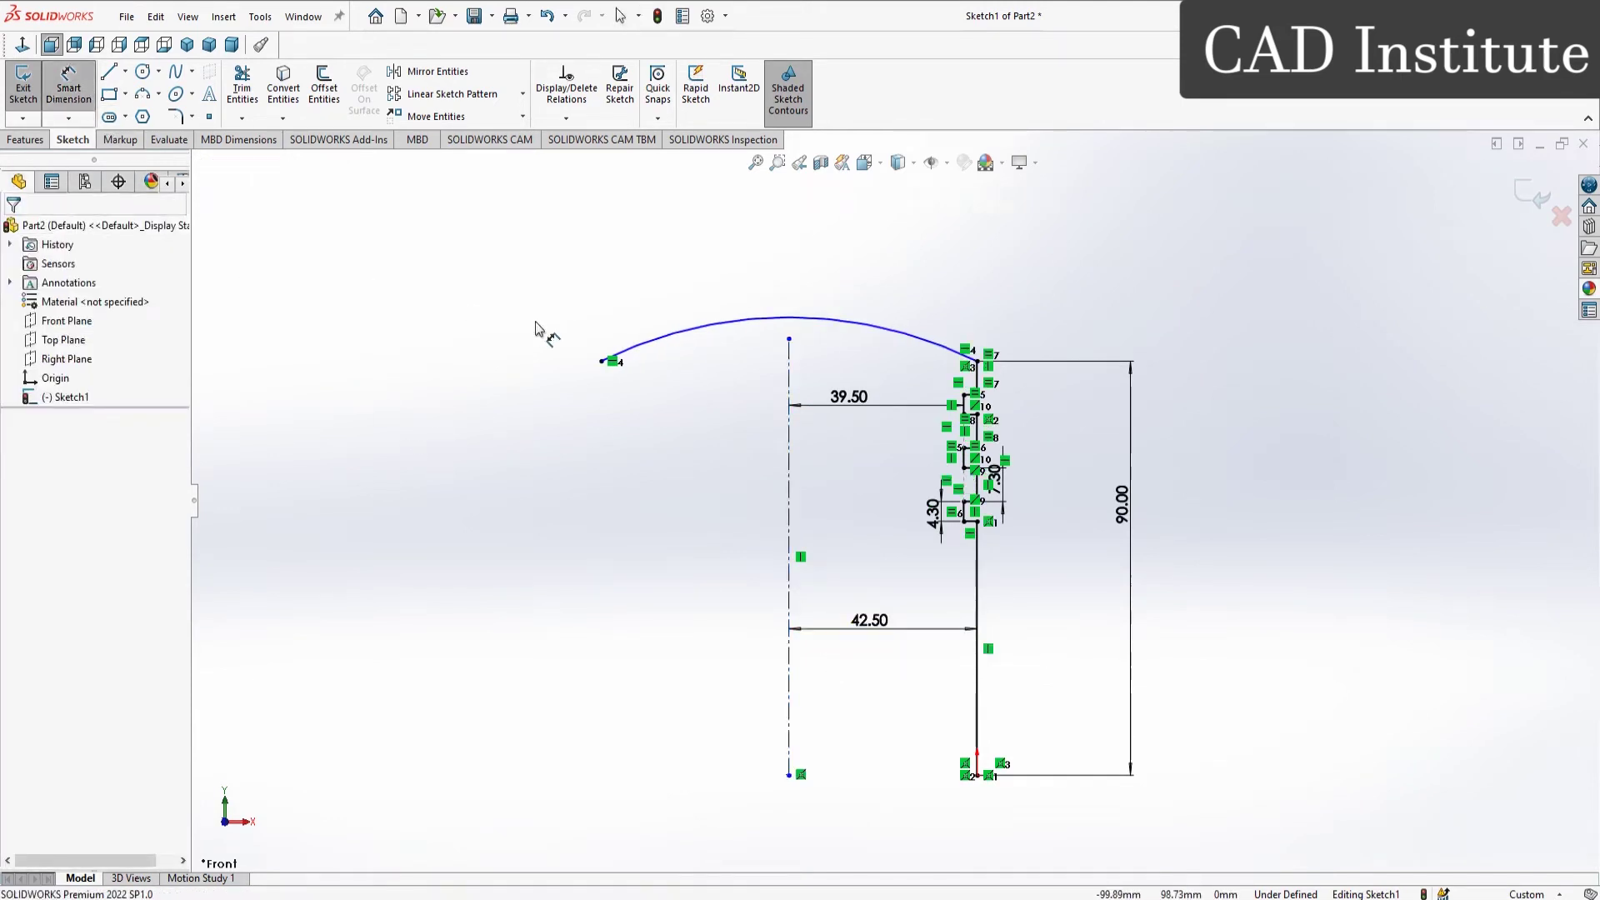
# Step: Dimension the crown arc's endpoint span to 85.00 mm
pyautogui.click(603, 367)
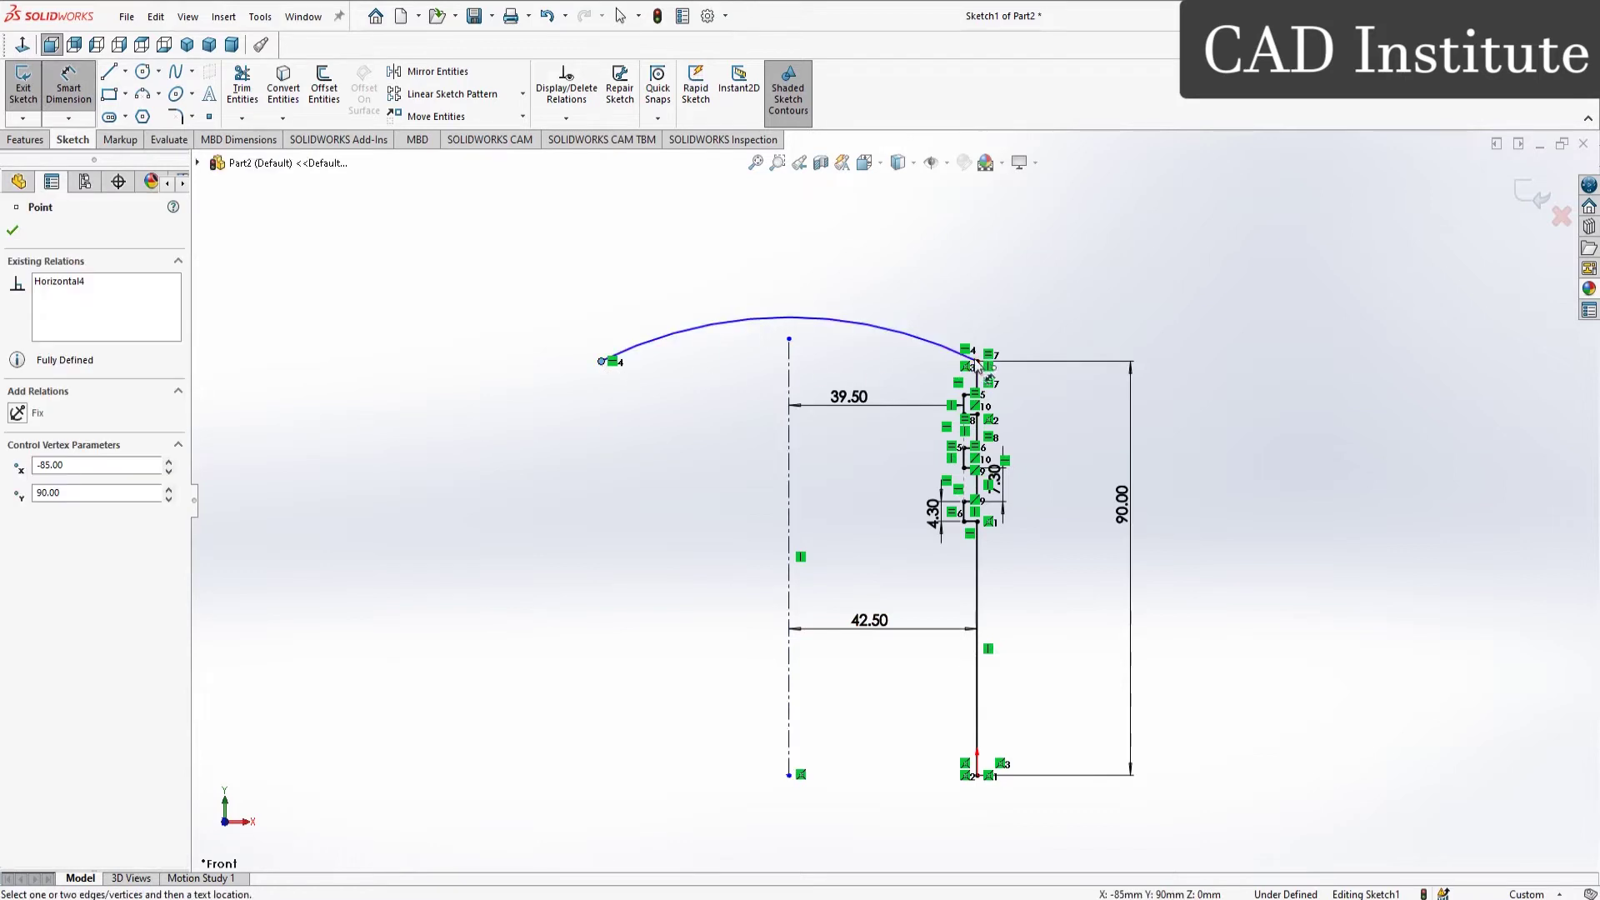
pyautogui.click(977, 364)
pyautogui.click(795, 279)
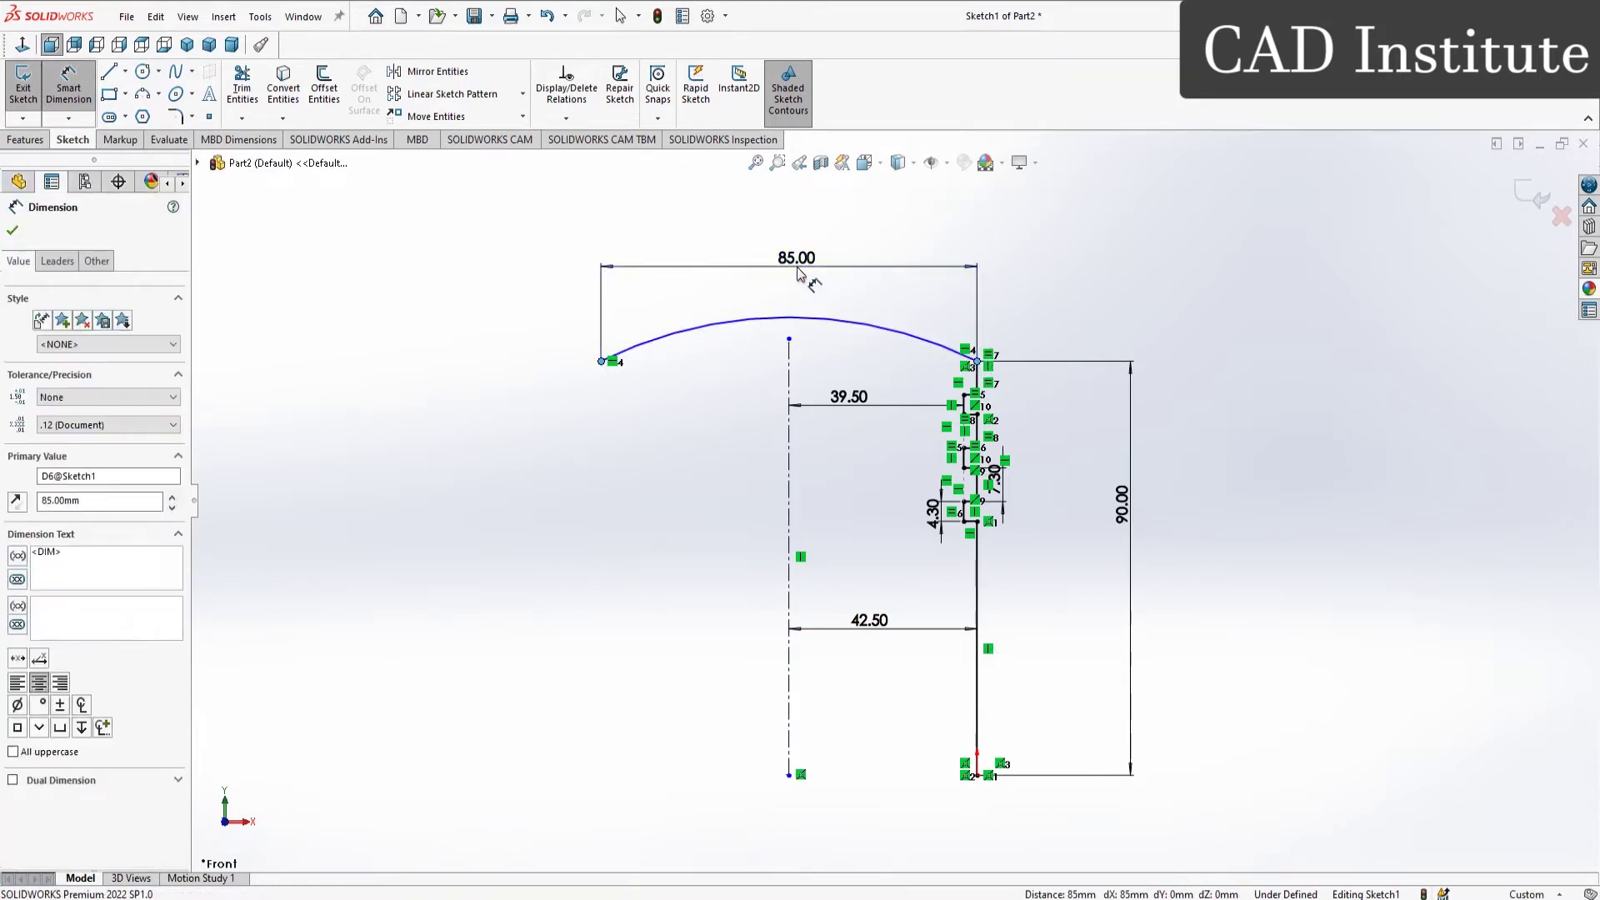
pyautogui.click(725, 243)
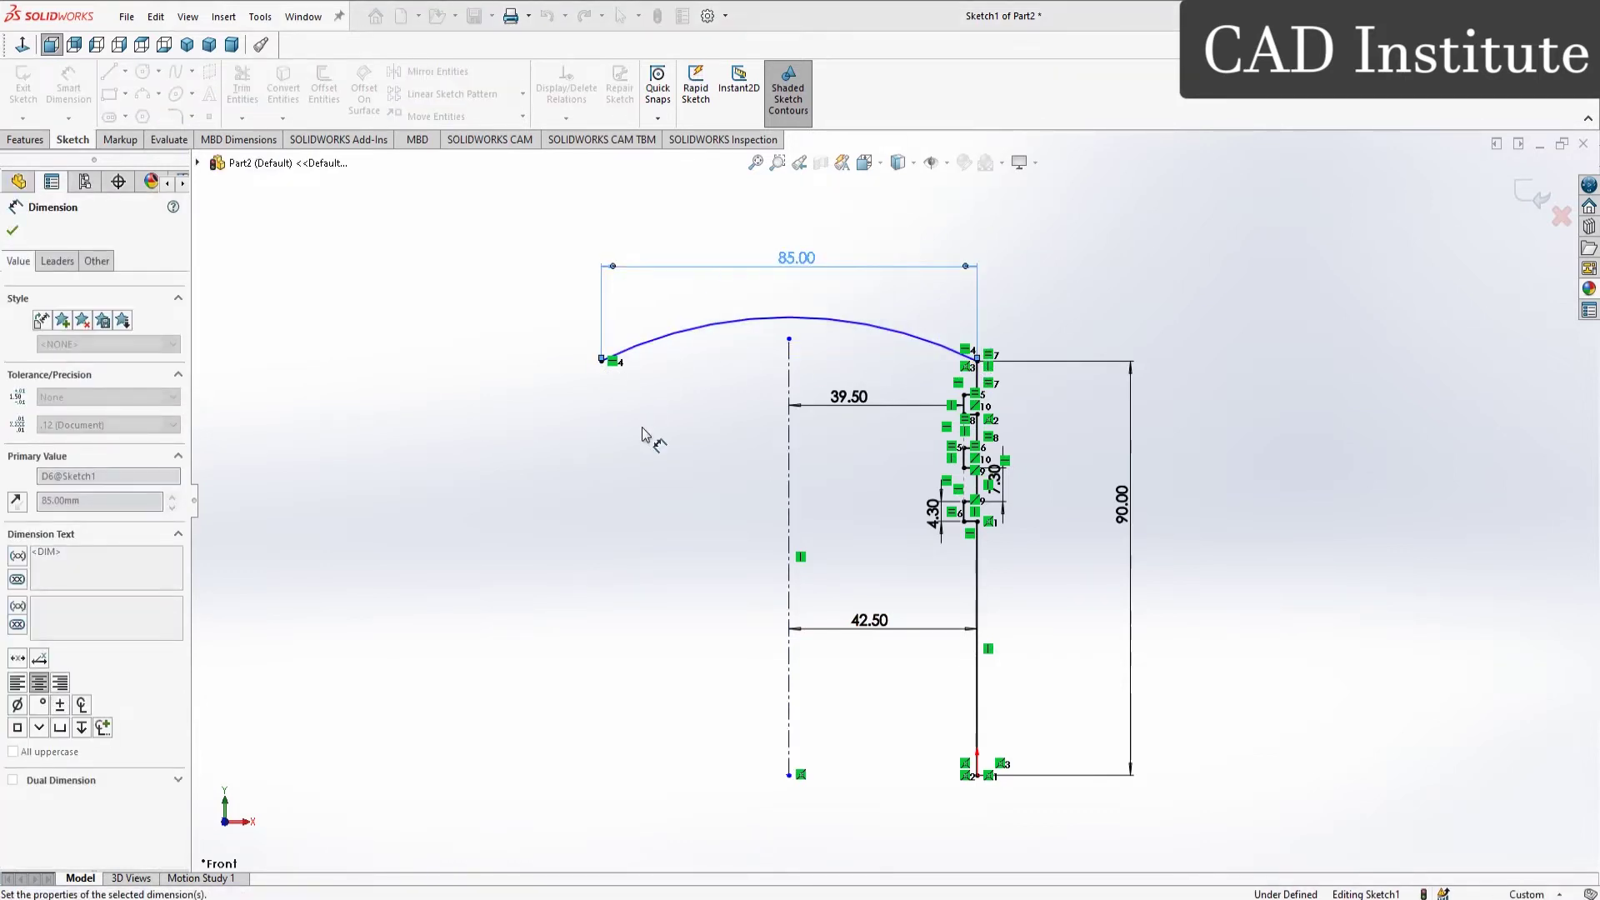
pyautogui.press('Escape')
# Step: Drag the crown's middle control point upward to raise the dome
pyautogui.scroll(-3, 798, 367)
pyautogui.moveTo(798, 346); pyautogui.dragTo(800, 284)
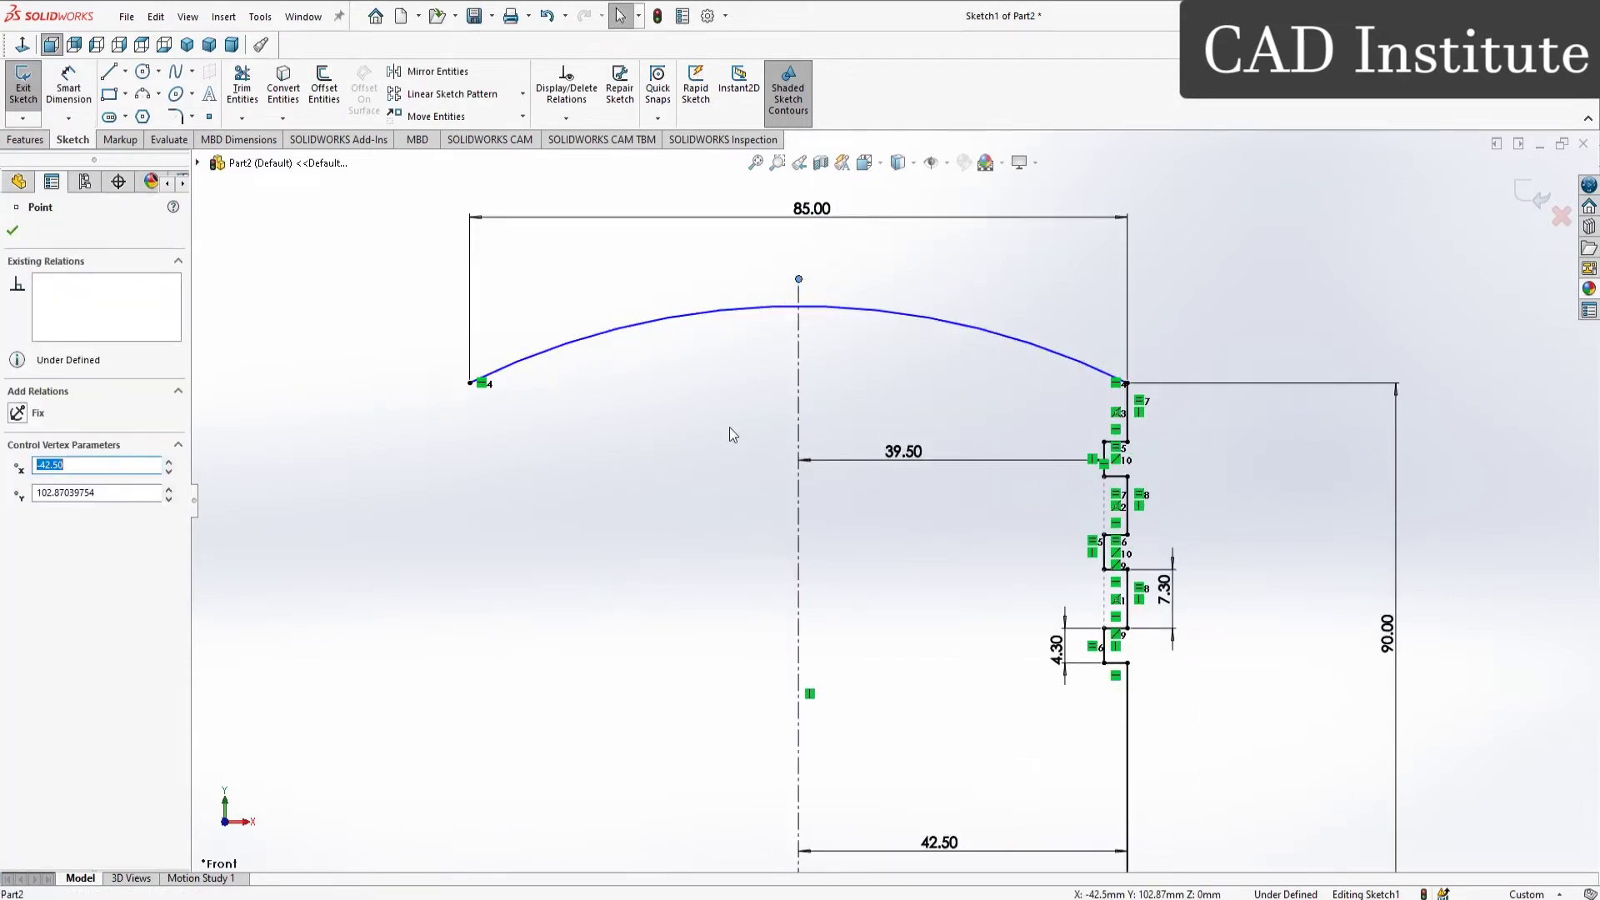
pyautogui.scroll(2, 716, 500)
pyautogui.click(714, 510)
pyautogui.press('f')
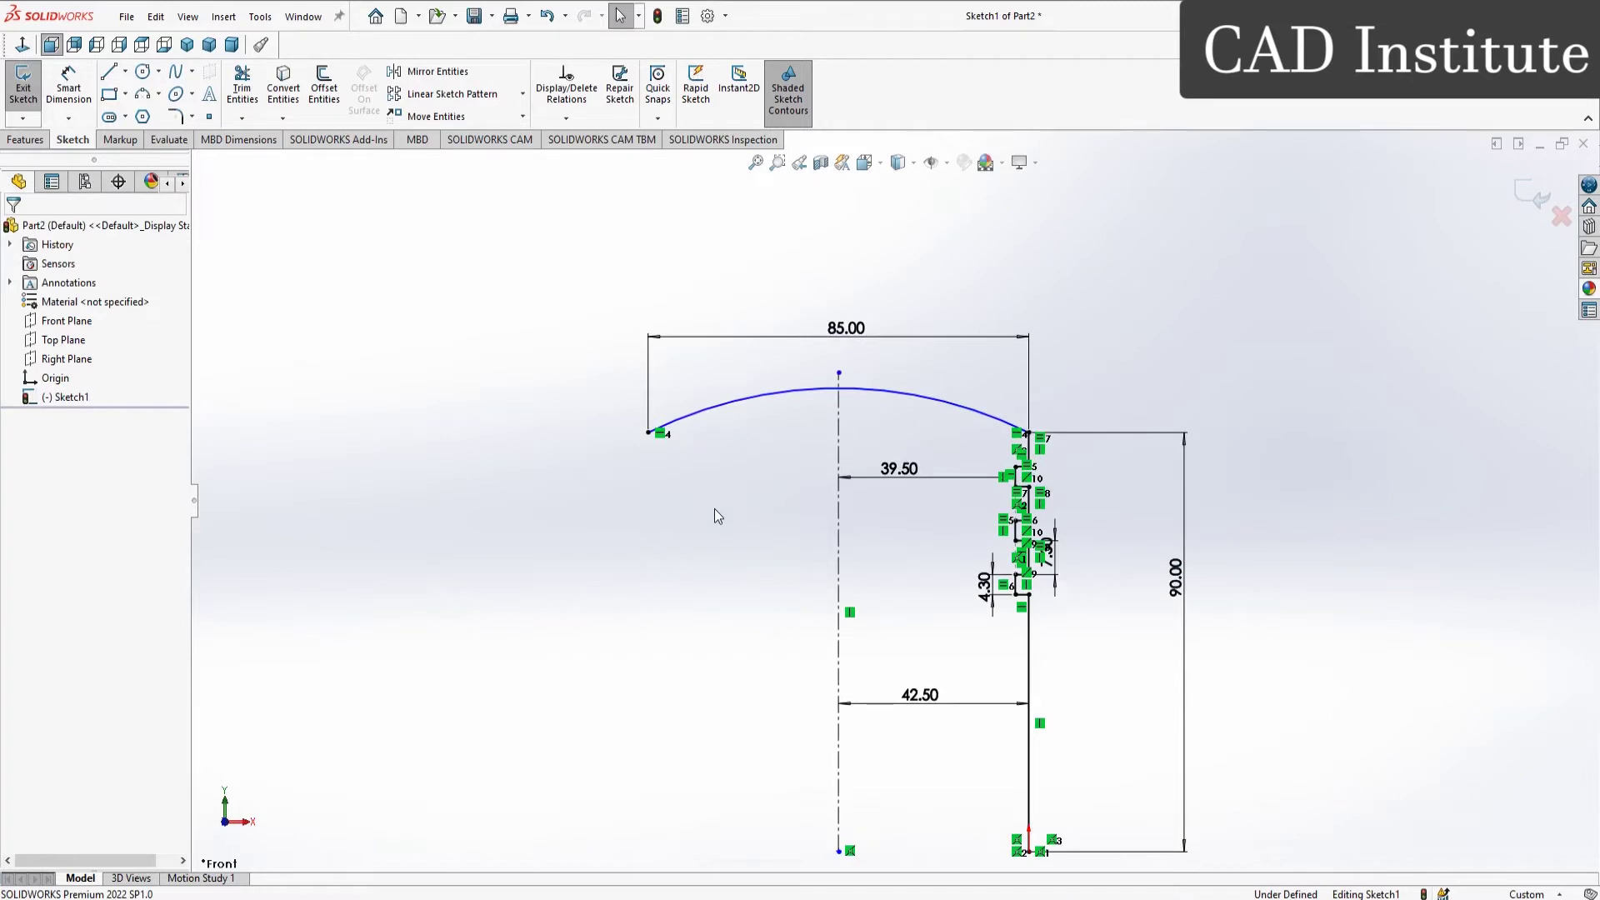
pyautogui.click(248, 96)
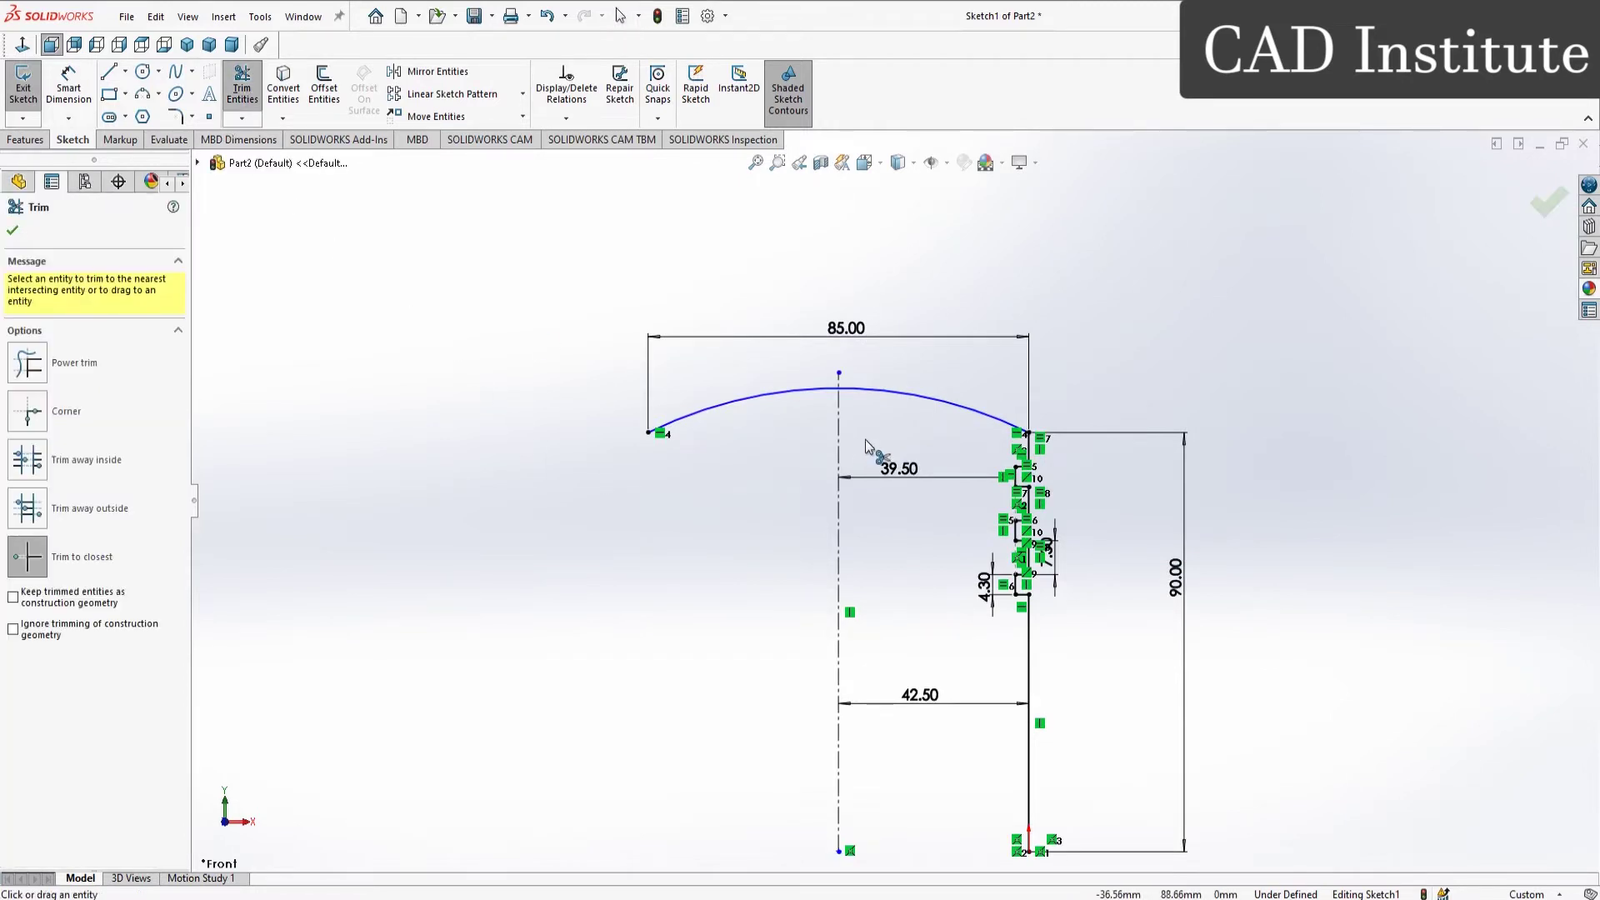
# Step: Trim the crown arc's left part back to the centreline, deleting the 85.00 width dimension
pyautogui.click(760, 398)
pyautogui.click(838, 466)
pyautogui.scroll(3, 698, 459)
pyautogui.scroll(2, 698, 458)
pyautogui.rightClick(622, 393)
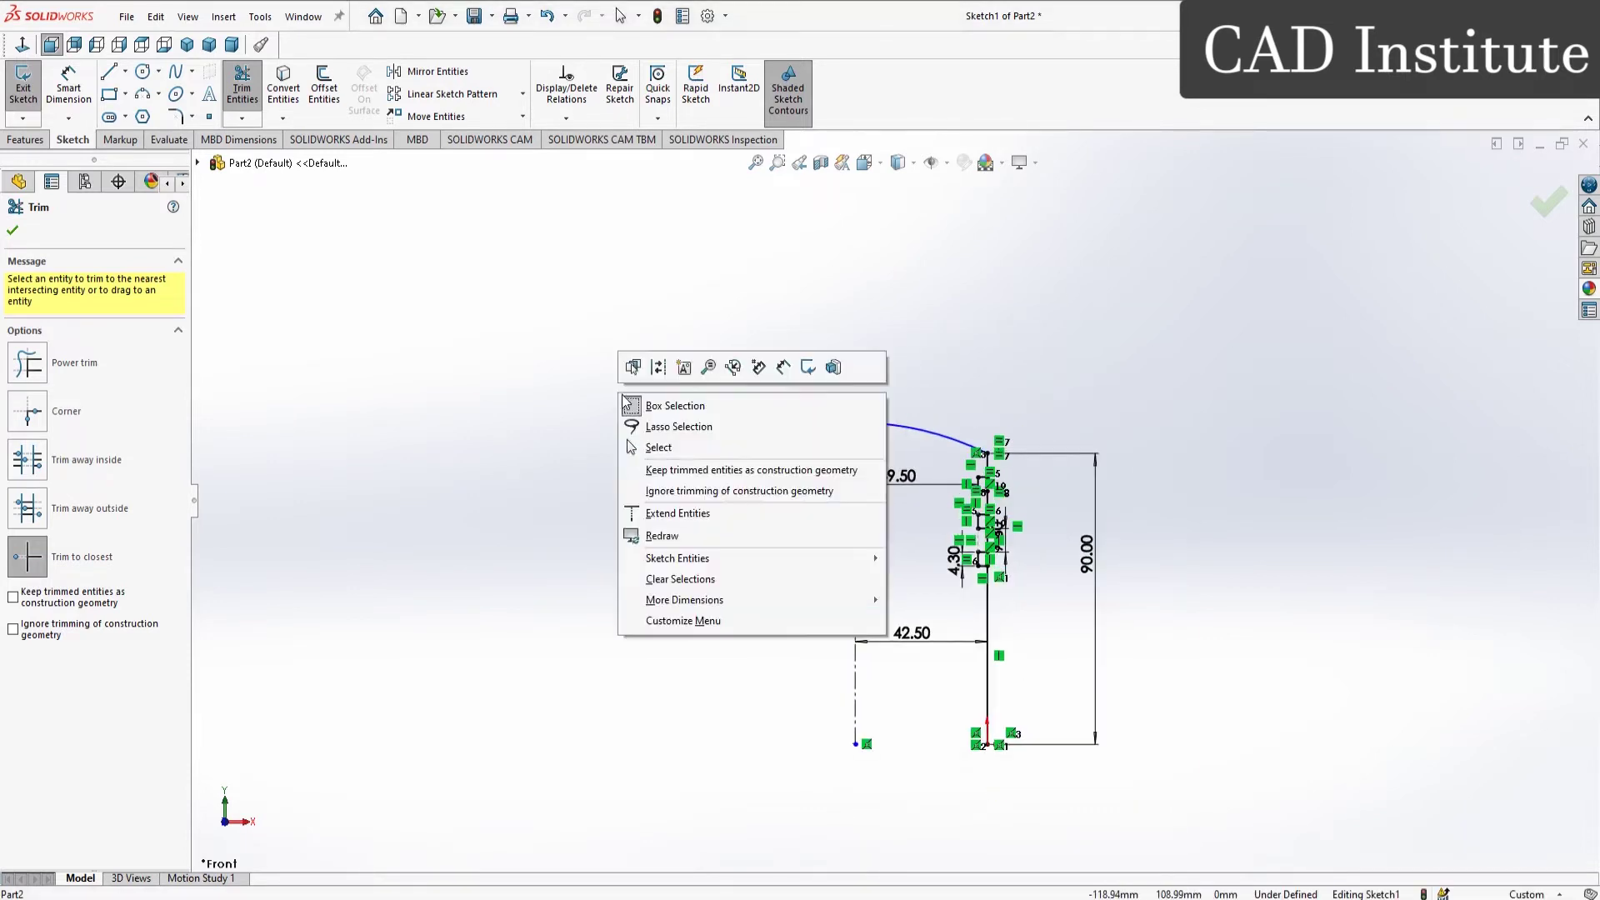
pyautogui.click(677, 450)
pyautogui.scroll(-2, 986, 658)
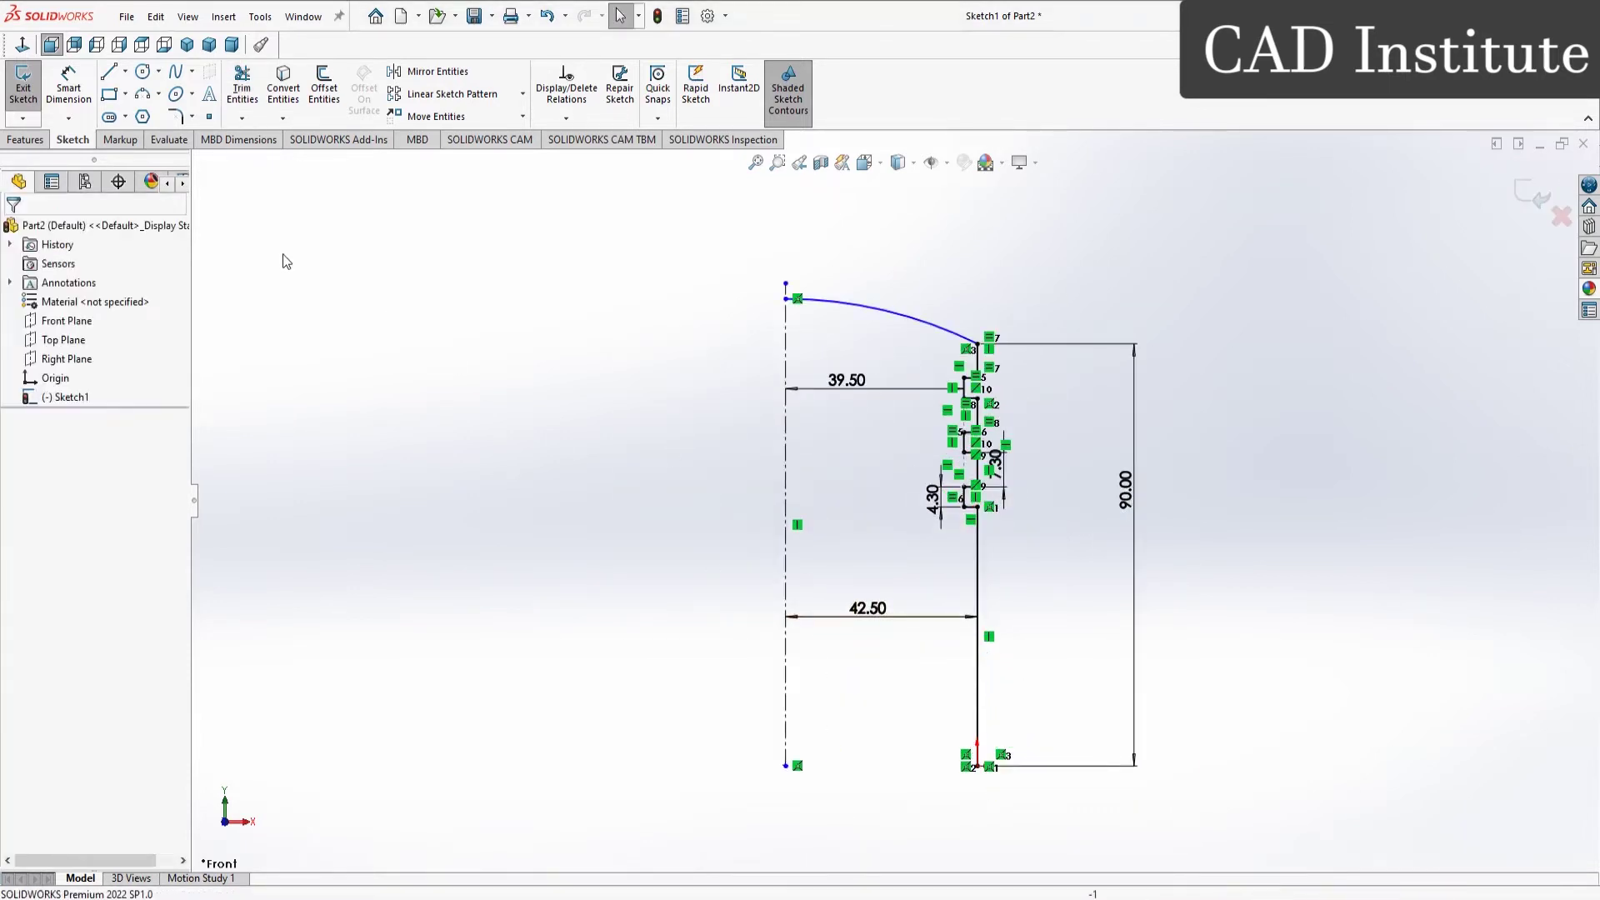
pyautogui.click(111, 75)
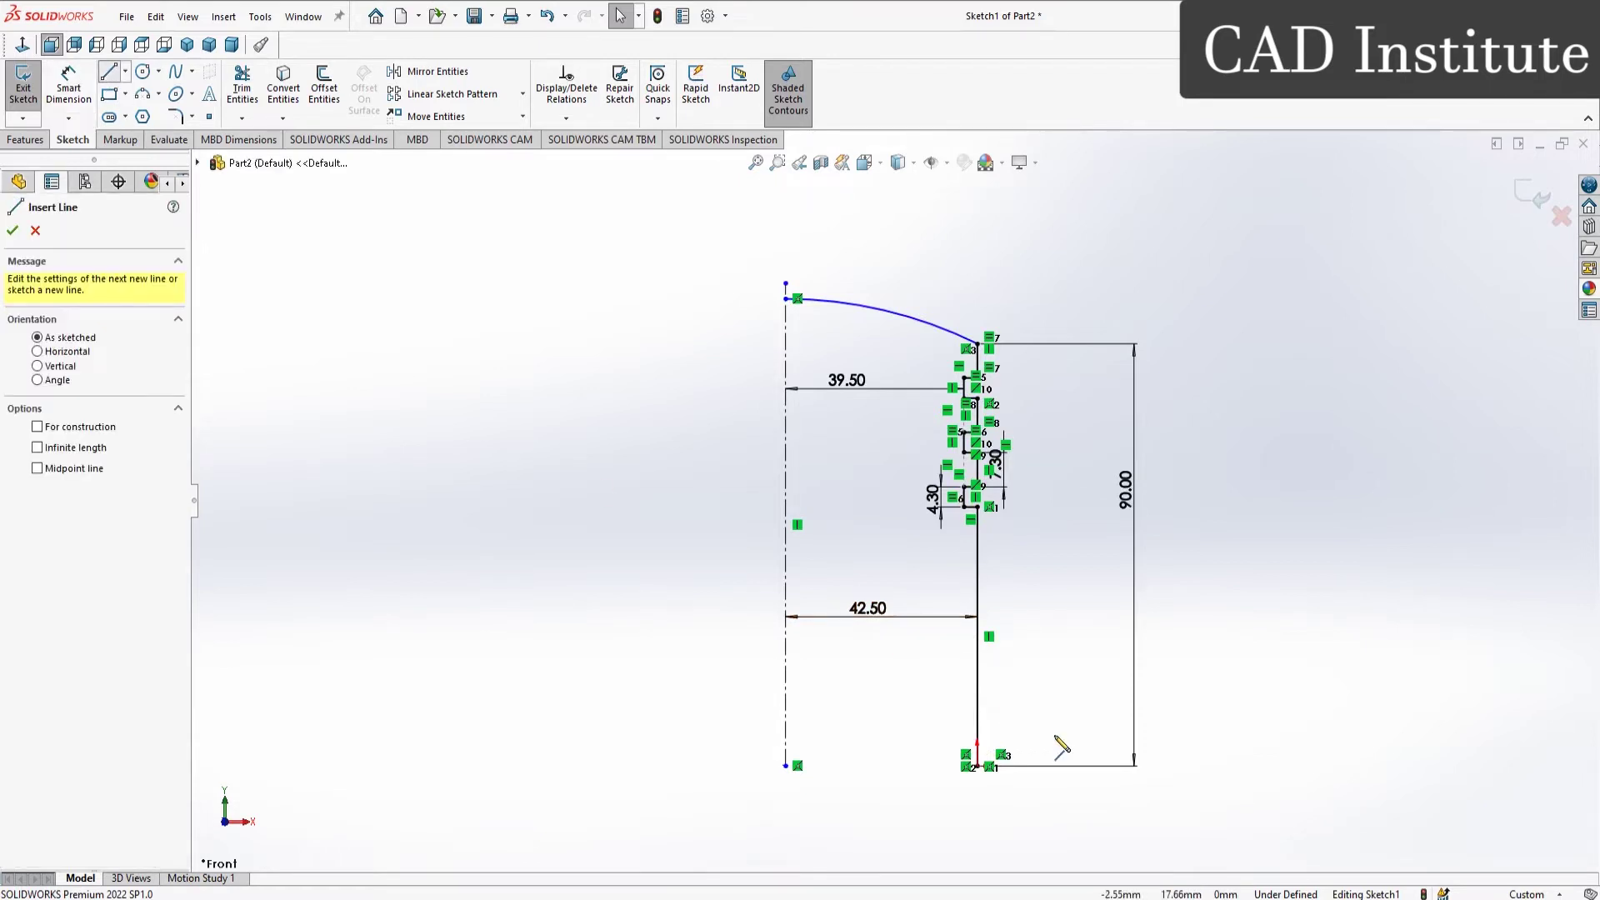
# Step: Draw a horizontal base line from the skirt's bottom corner to the centreline's bottom end
pyautogui.click(978, 766)
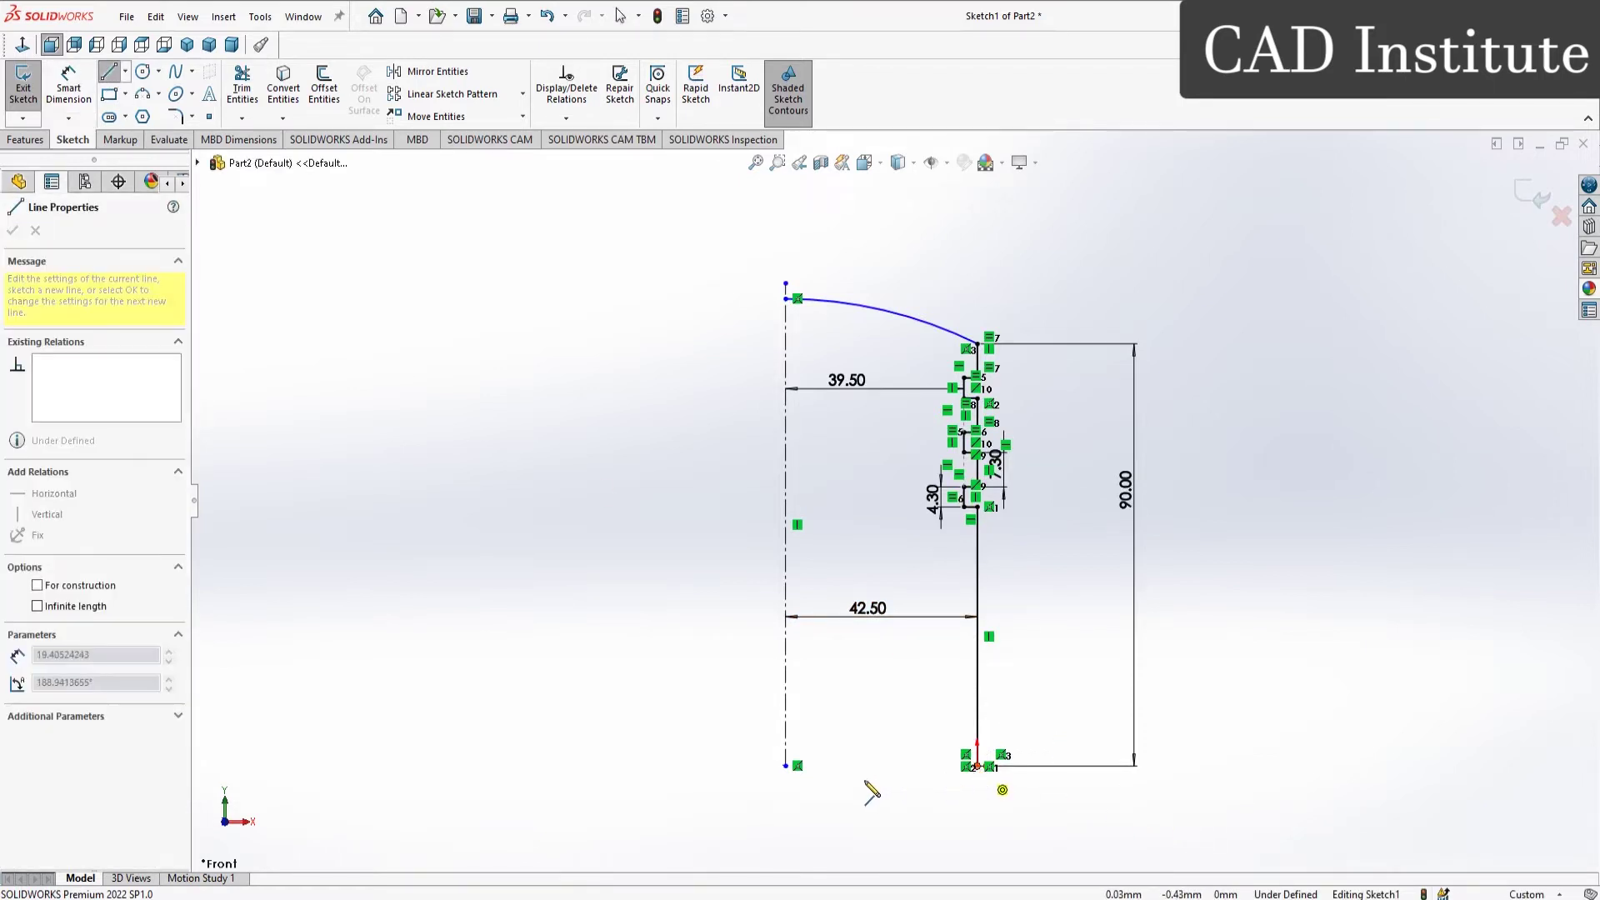
pyautogui.click(786, 767)
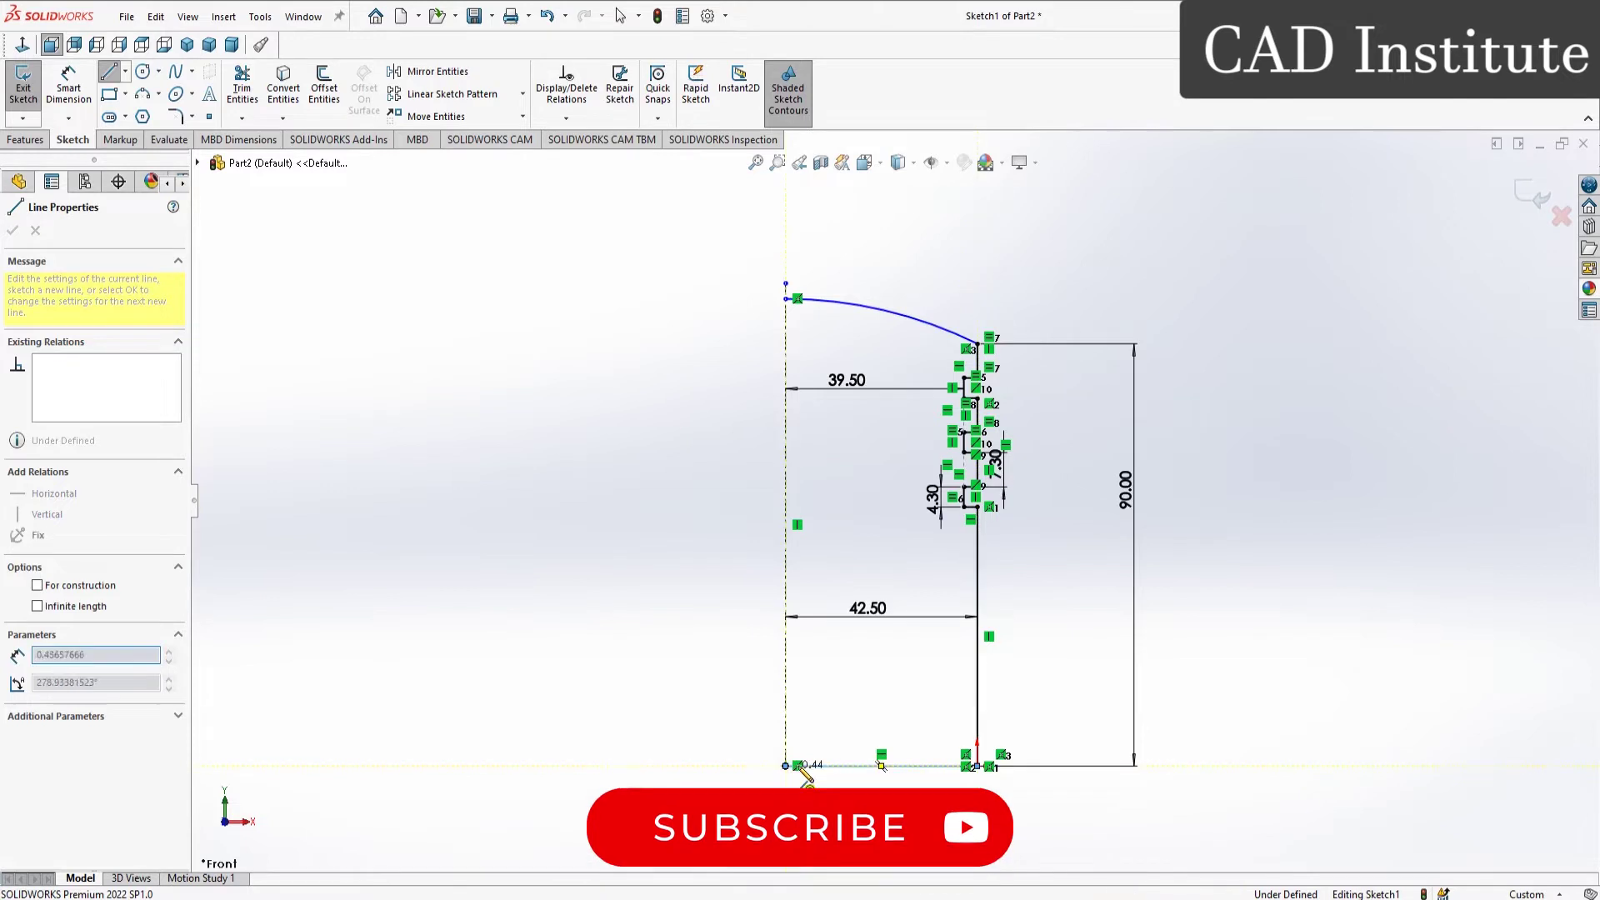
pyautogui.rightClick(857, 726)
pyautogui.click(880, 721)
pyautogui.press('Escape')
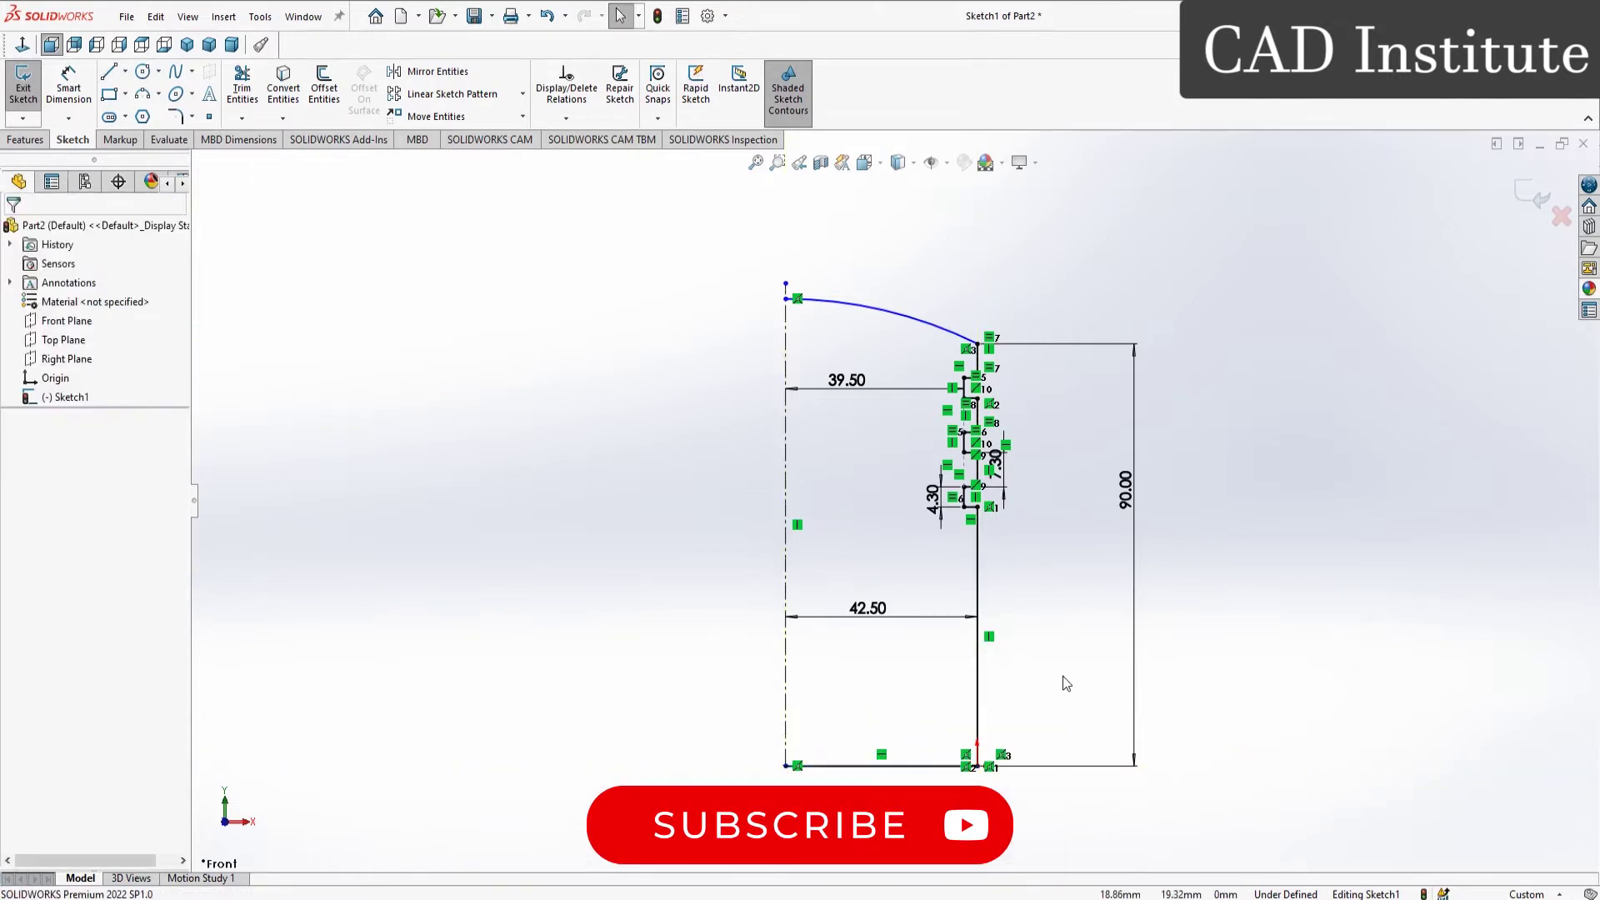
pyautogui.scroll(-1, 1065, 681)
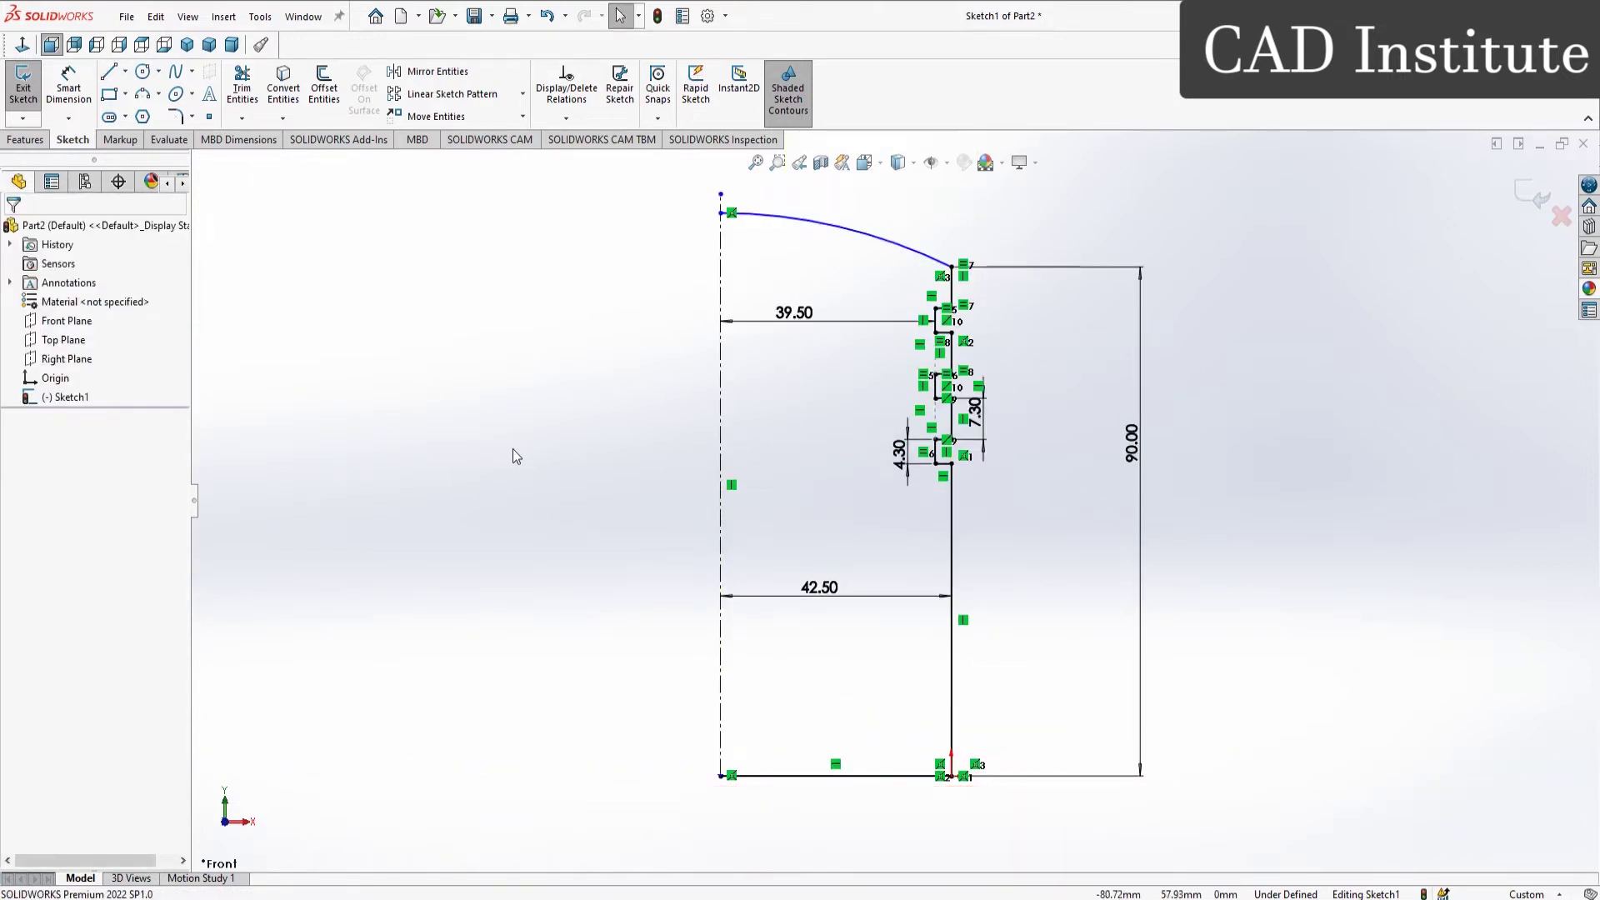
pyautogui.click(26, 139)
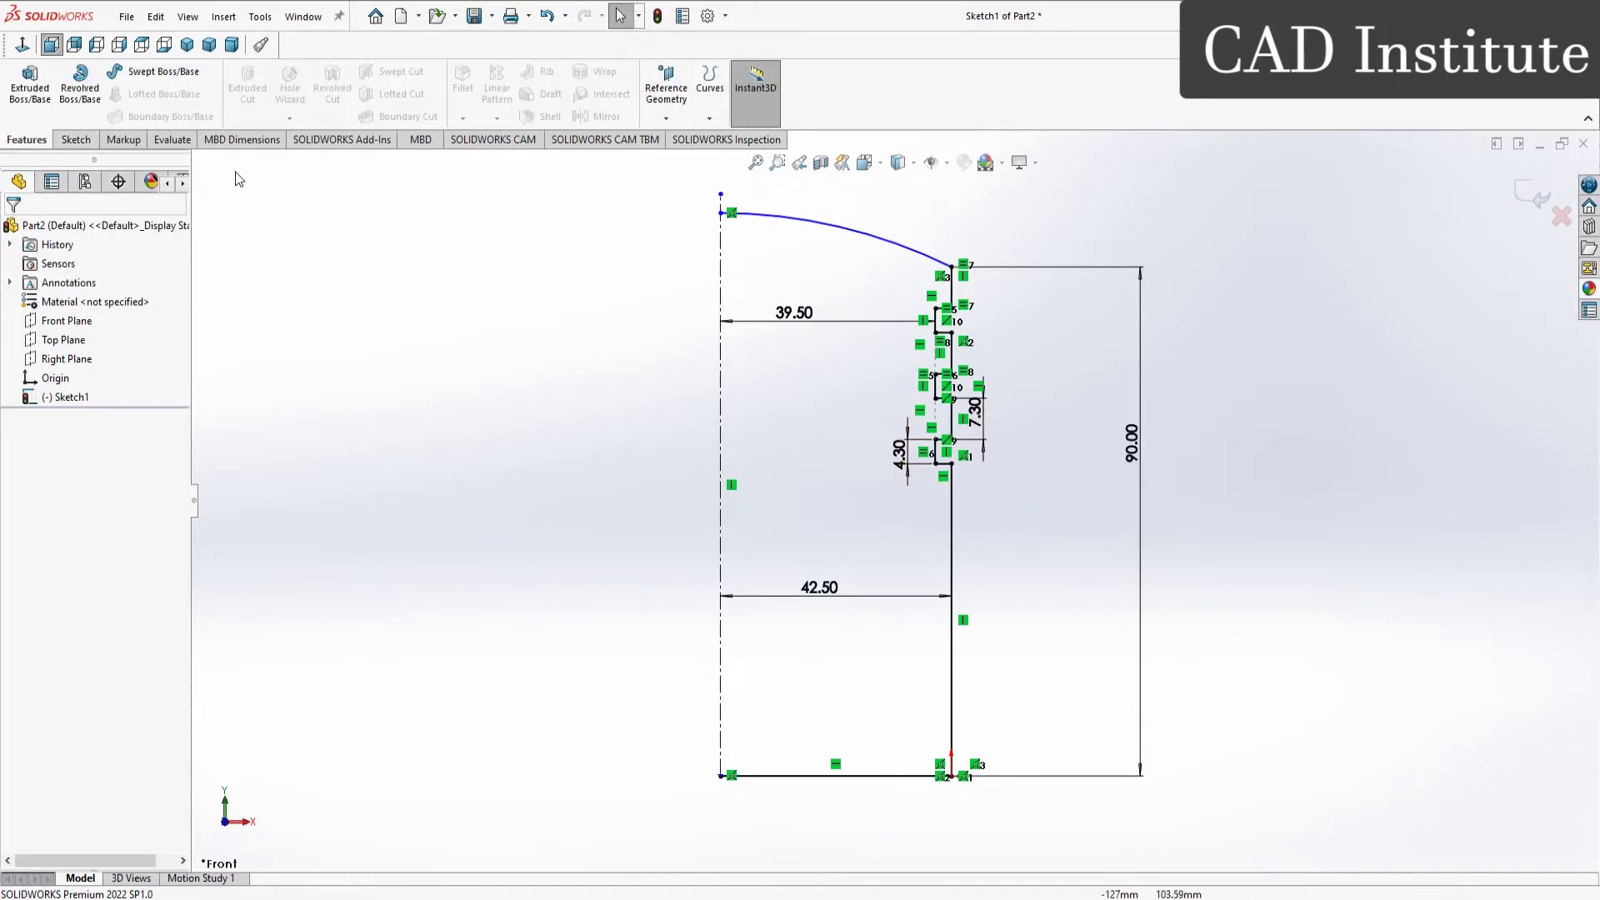
# Step: Revolve the auto-closed profile 360° about Line14 to create Revolve1
pyautogui.click(100, 99)
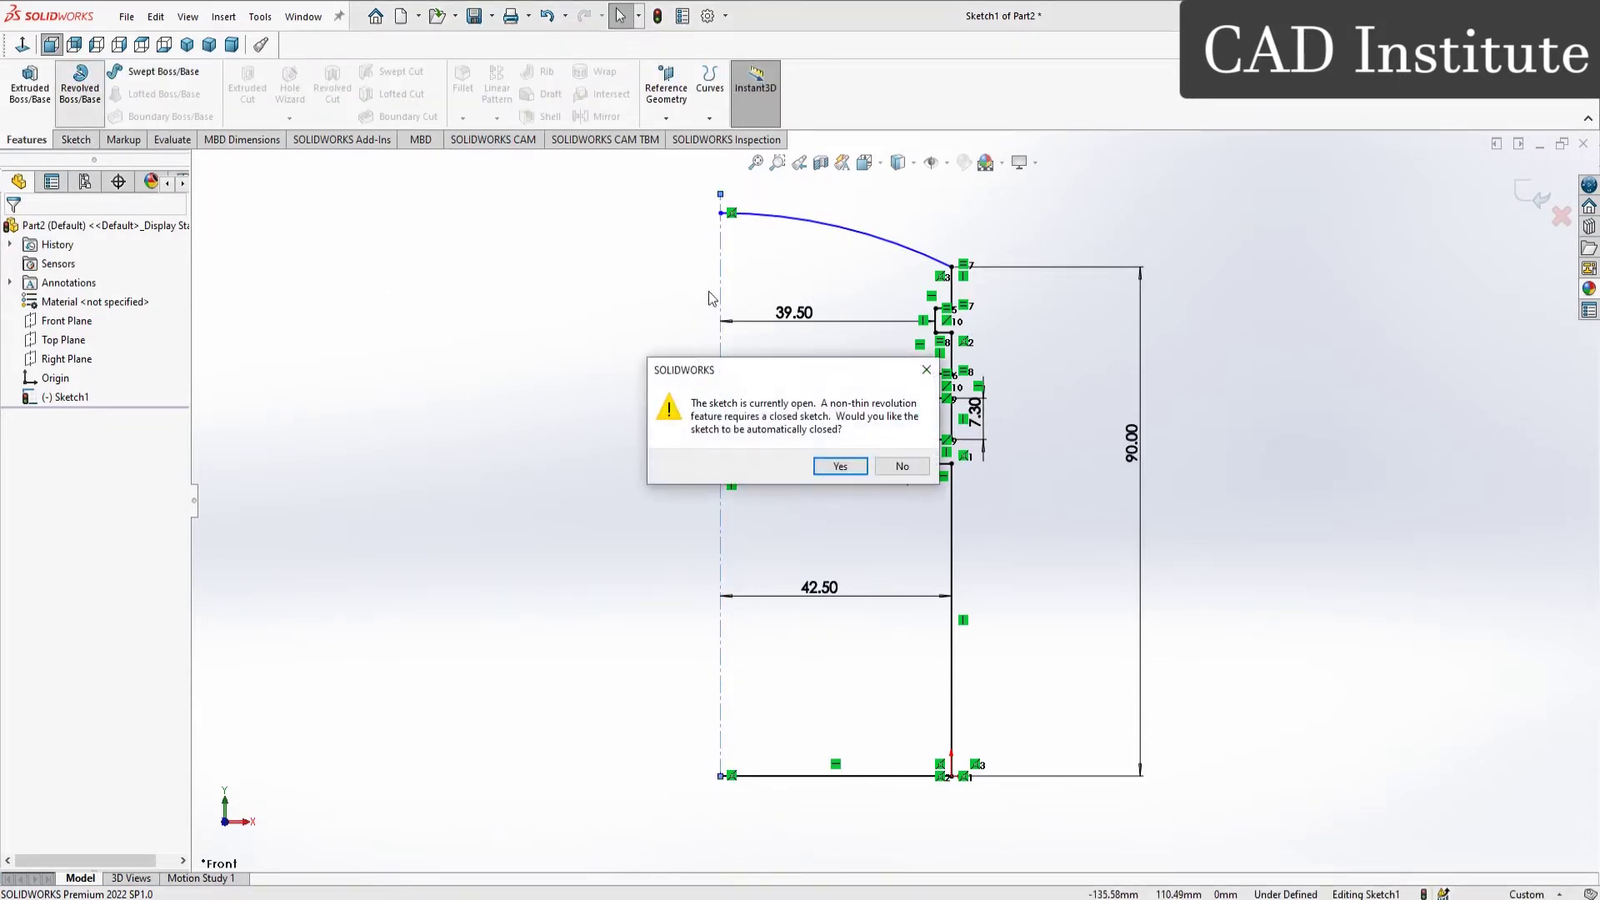
pyautogui.click(839, 467)
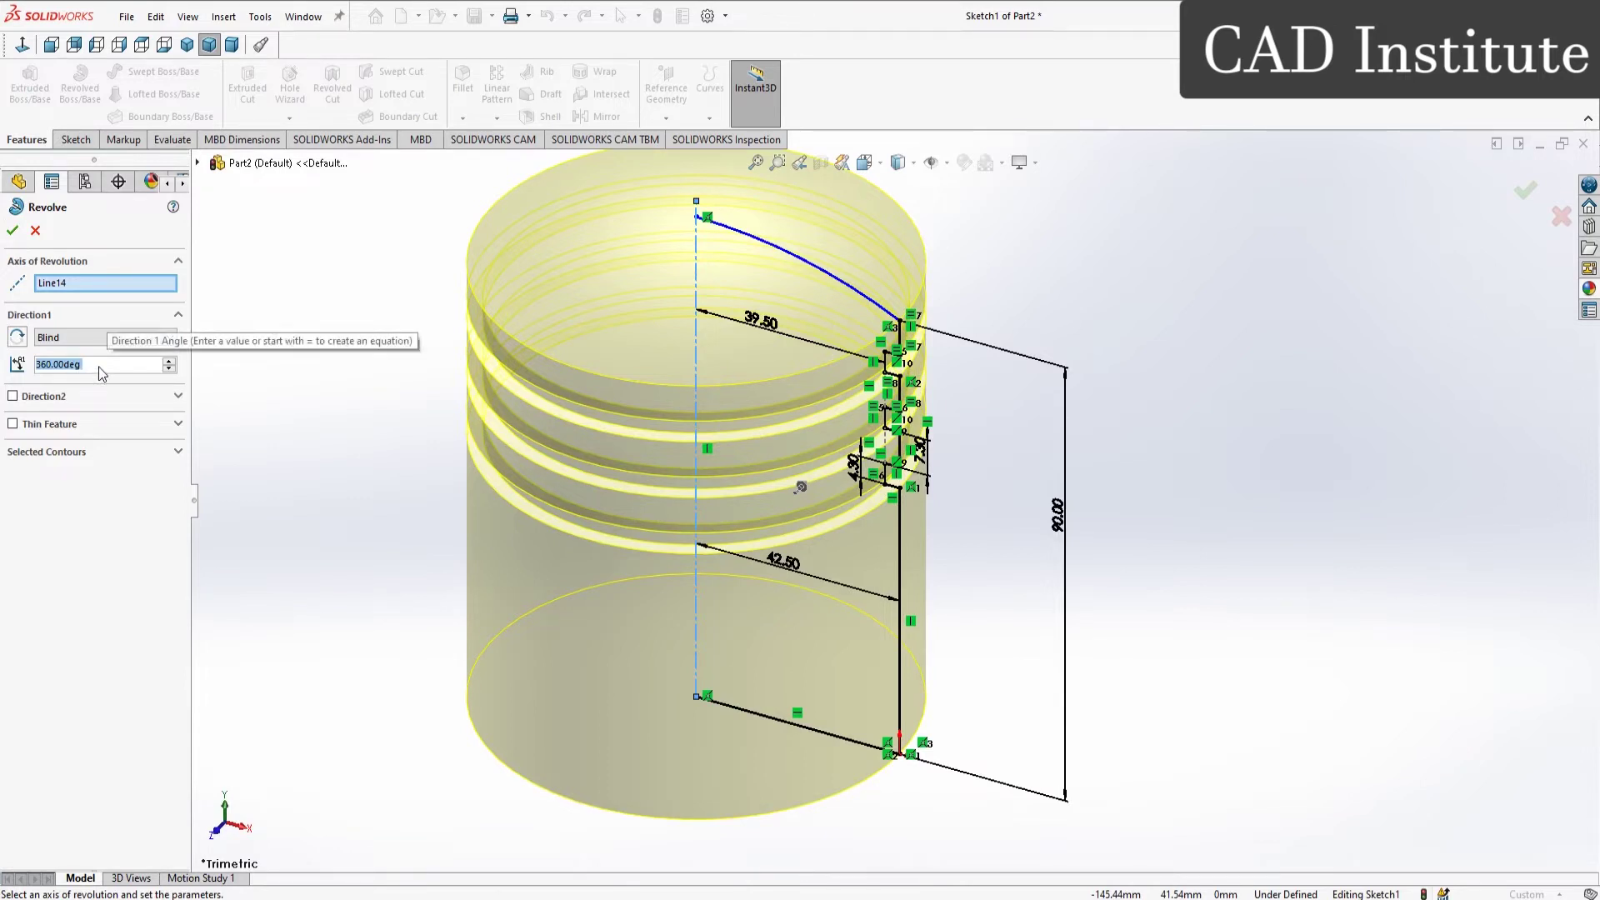
pyautogui.click(12, 230)
pyautogui.click(291, 315)
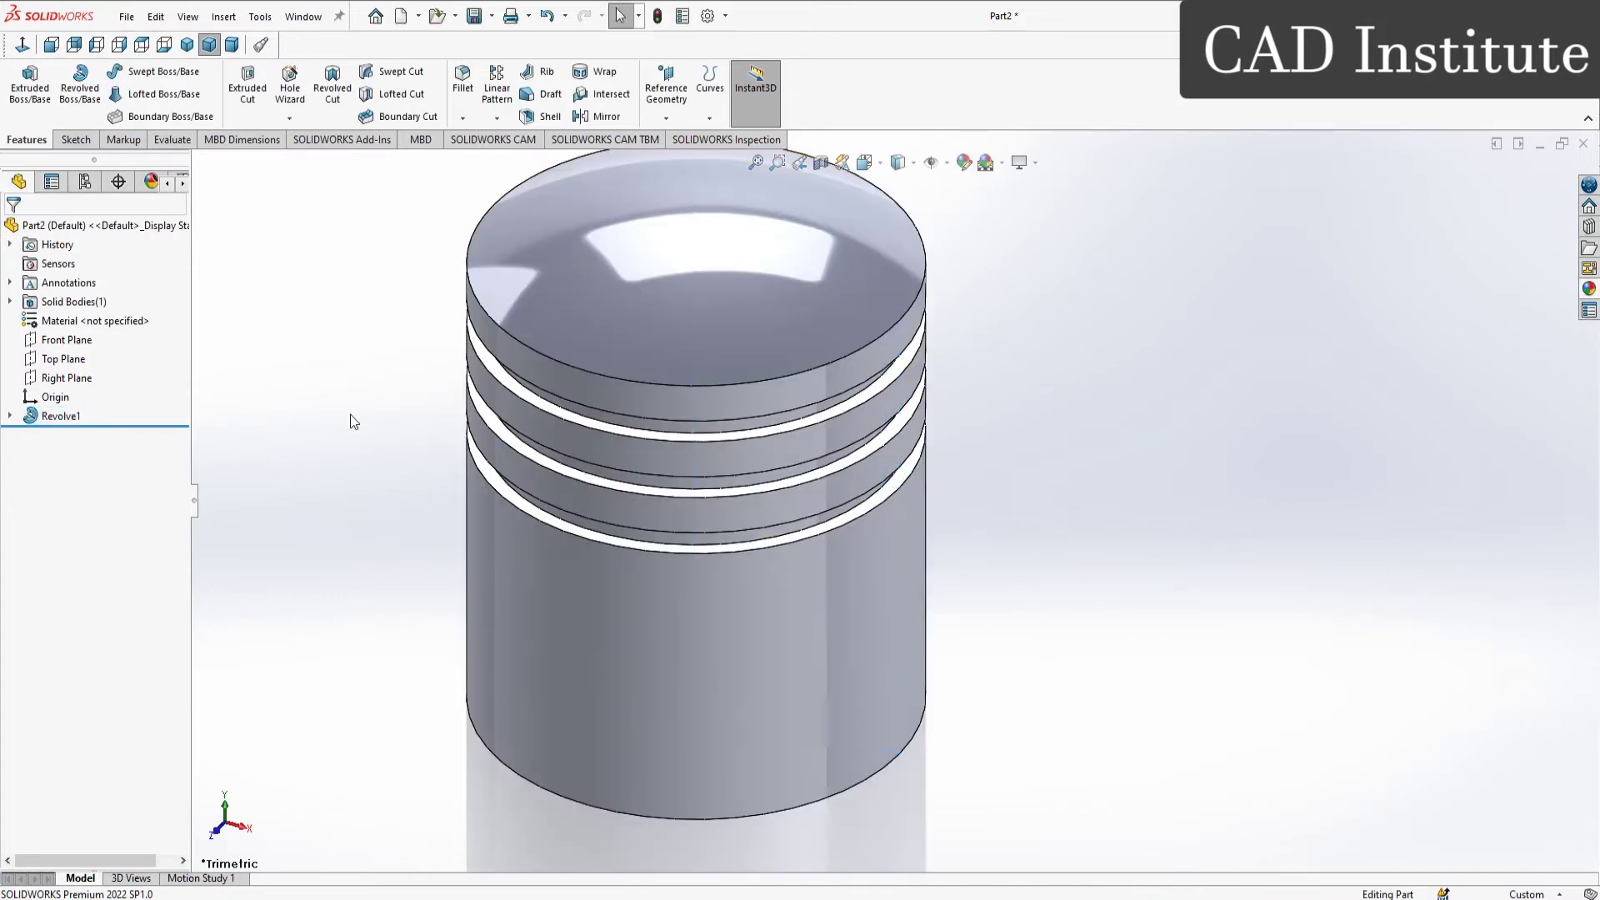
# Step: Orbit to the piston's flat bottom face and start a new sketch on it
pyautogui.moveTo(459, 539); pyautogui.dragTo(447, 429, button='middle')
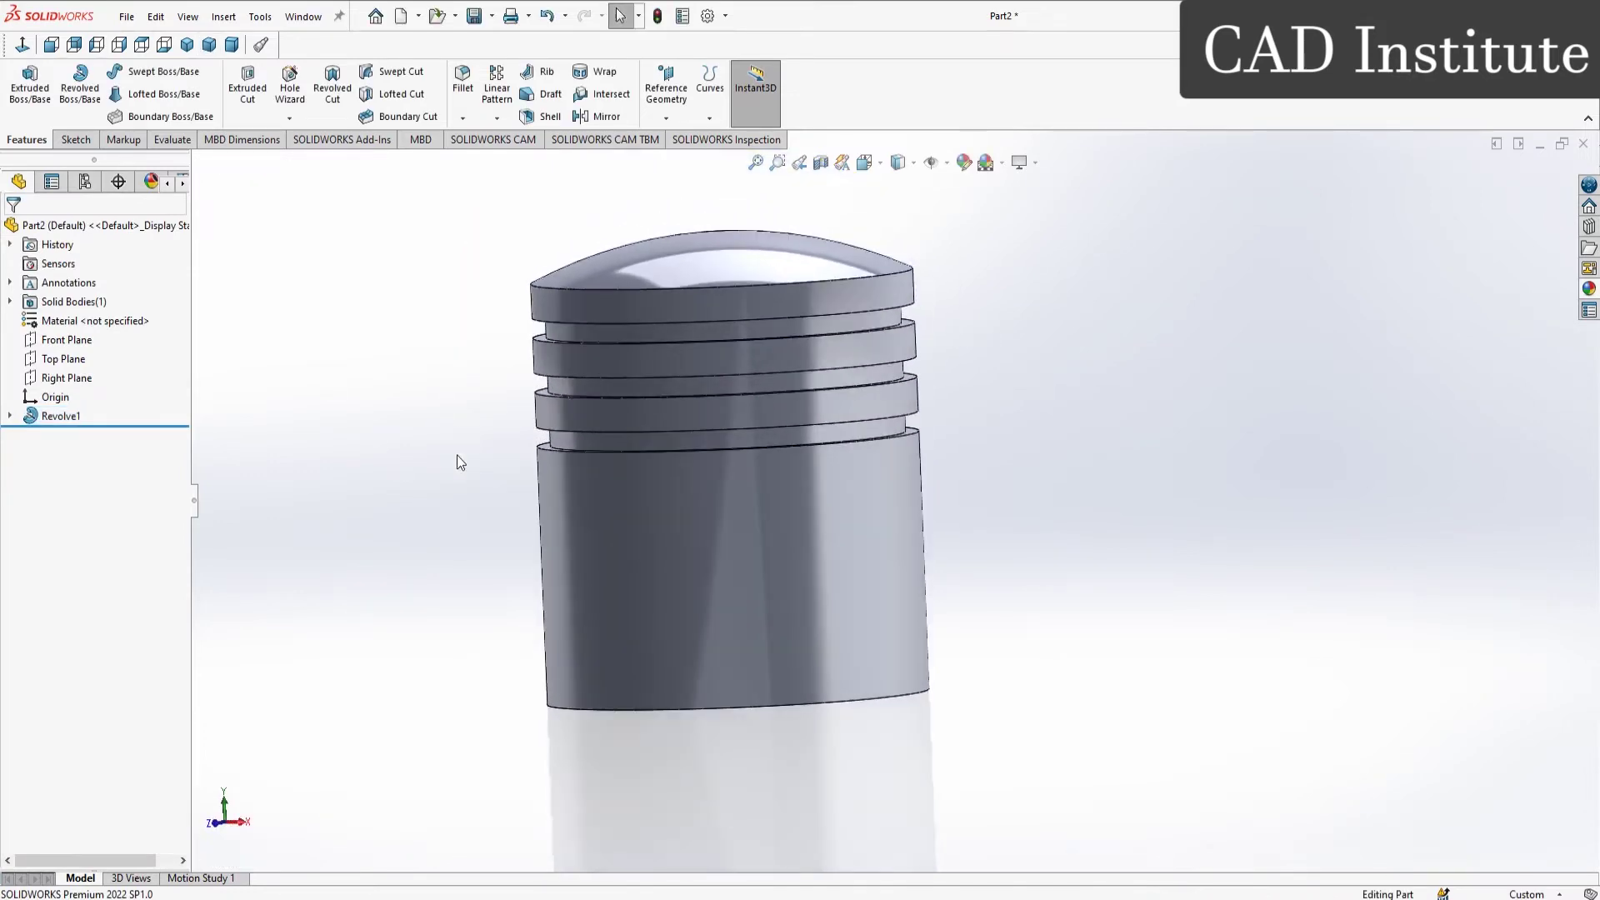
pyautogui.moveTo(499, 640); pyautogui.dragTo(461, 407, button='middle')
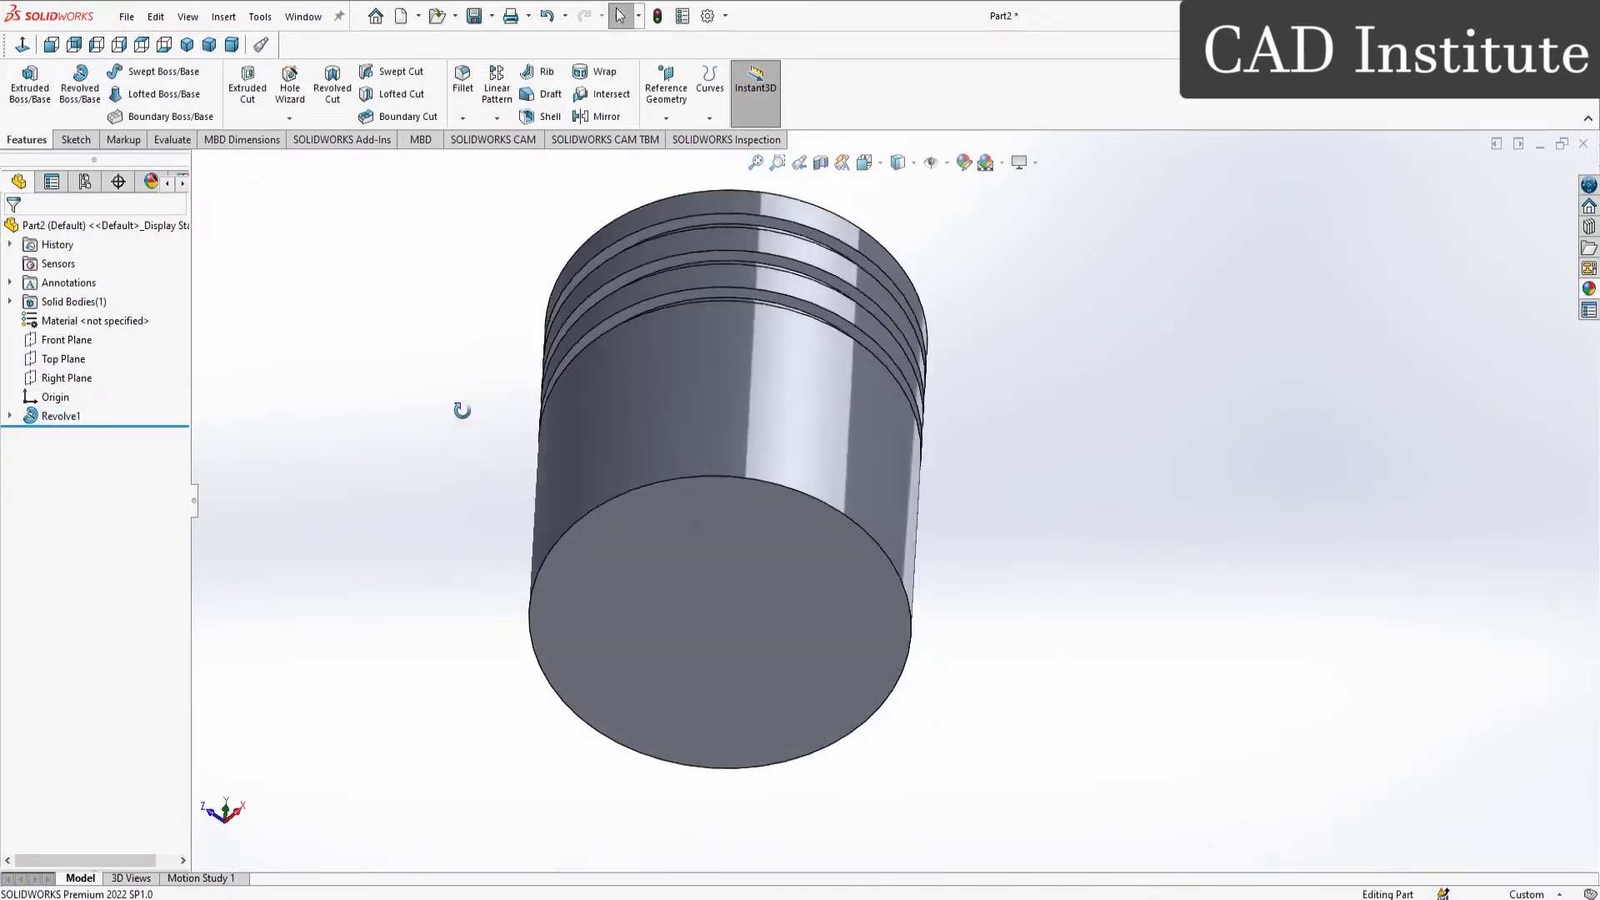
pyautogui.click(672, 567)
pyautogui.click(745, 516)
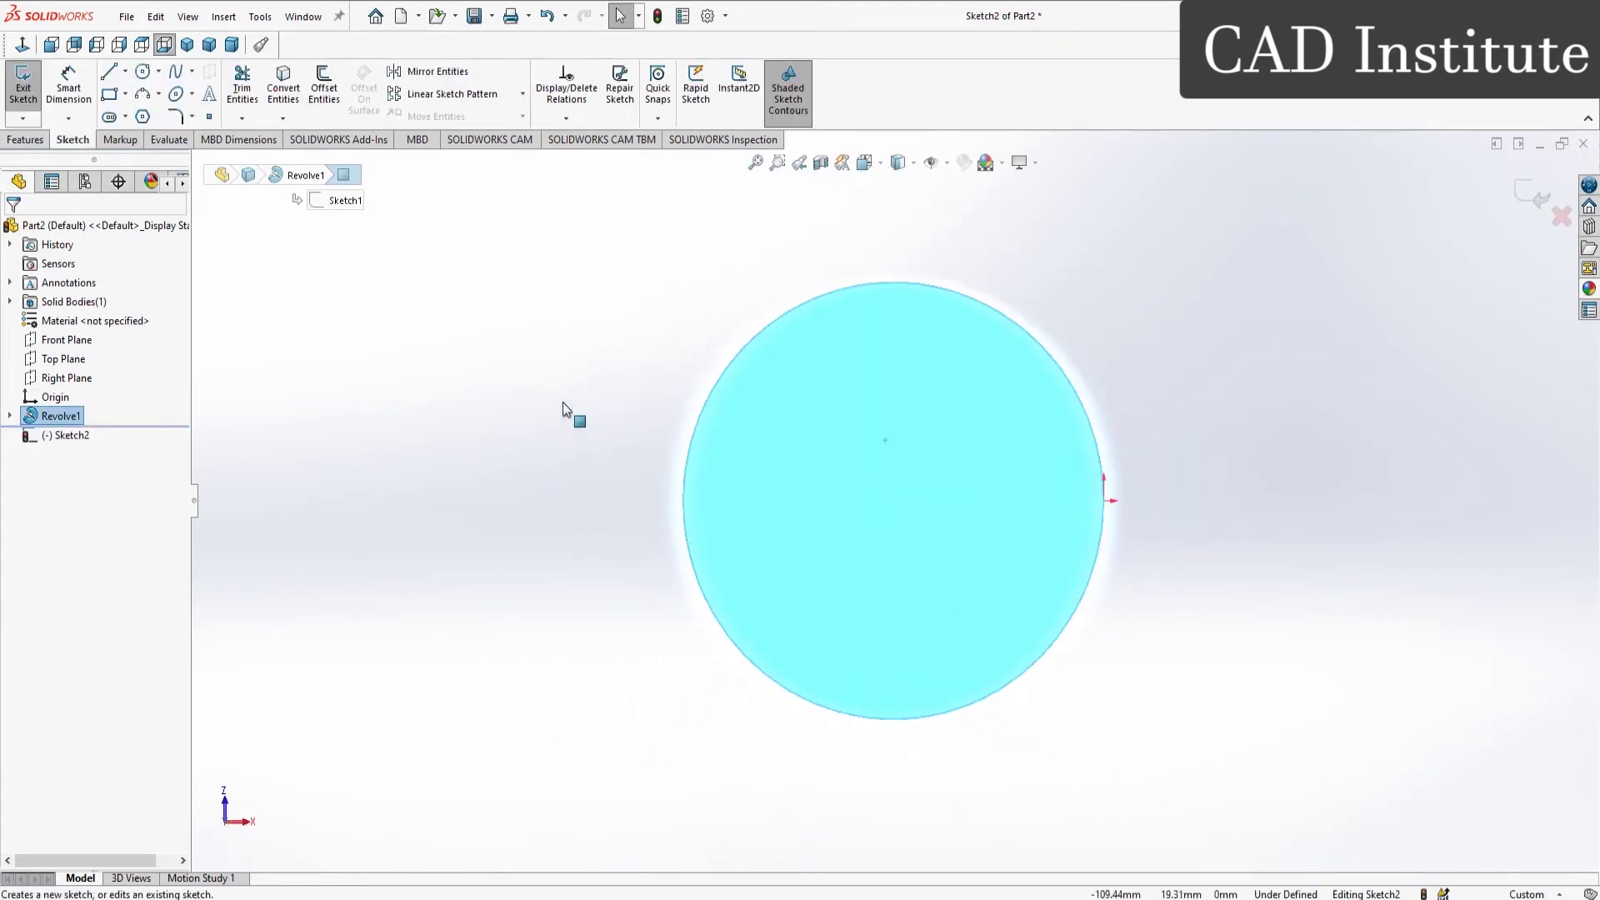
# Step: Draw a circle centred on the bottom face and dimension it to Ø76
pyautogui.click(143, 74)
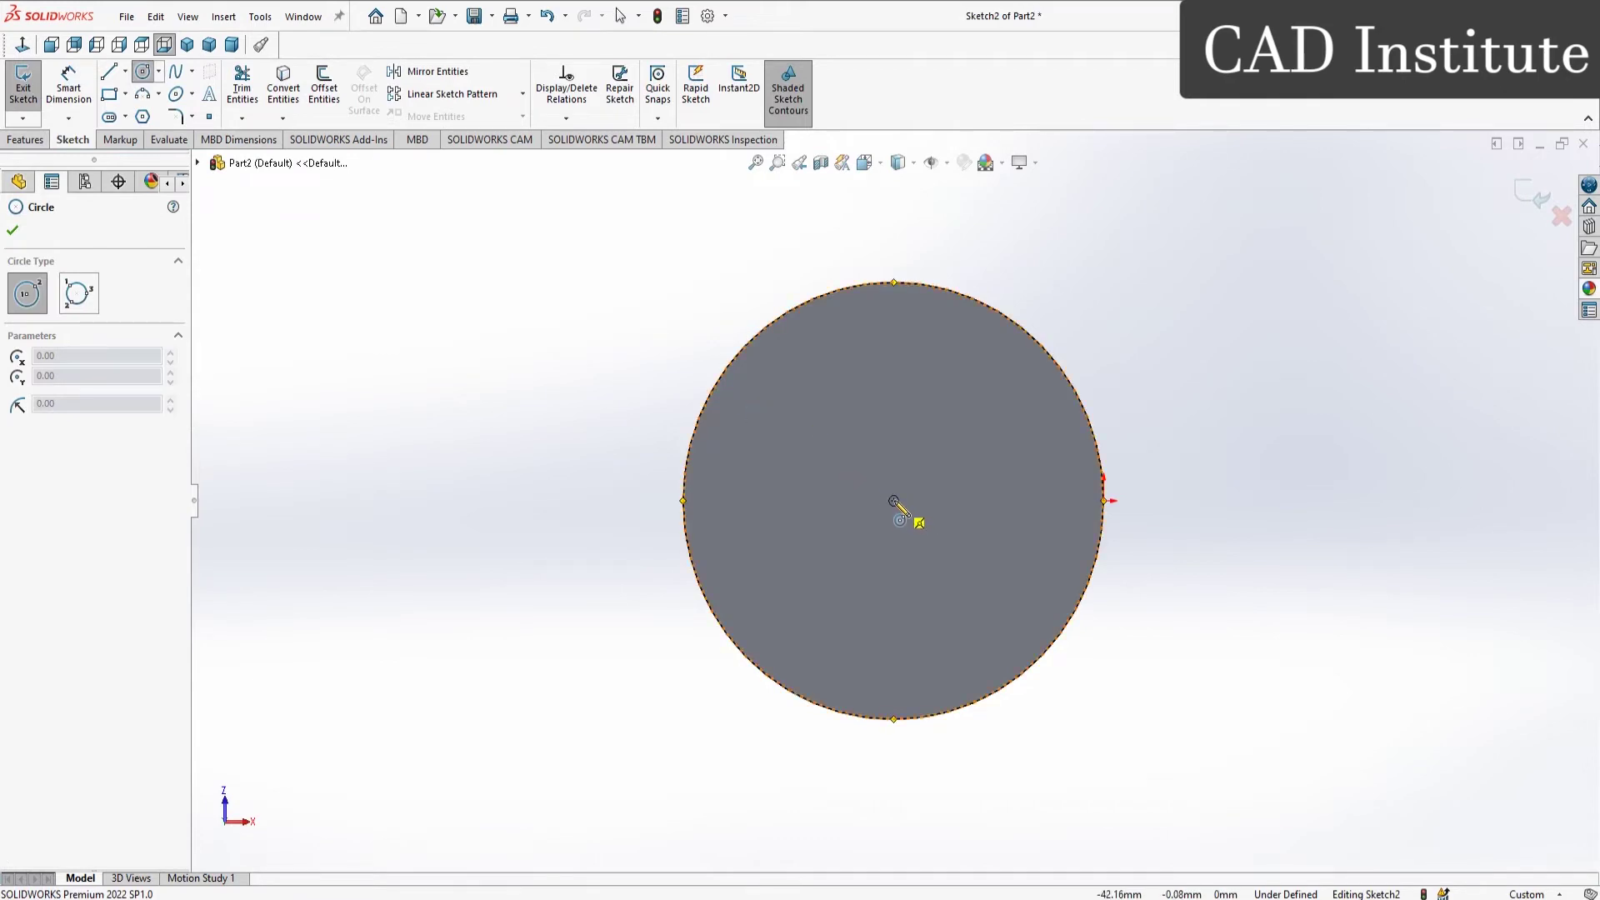
pyautogui.click(893, 500)
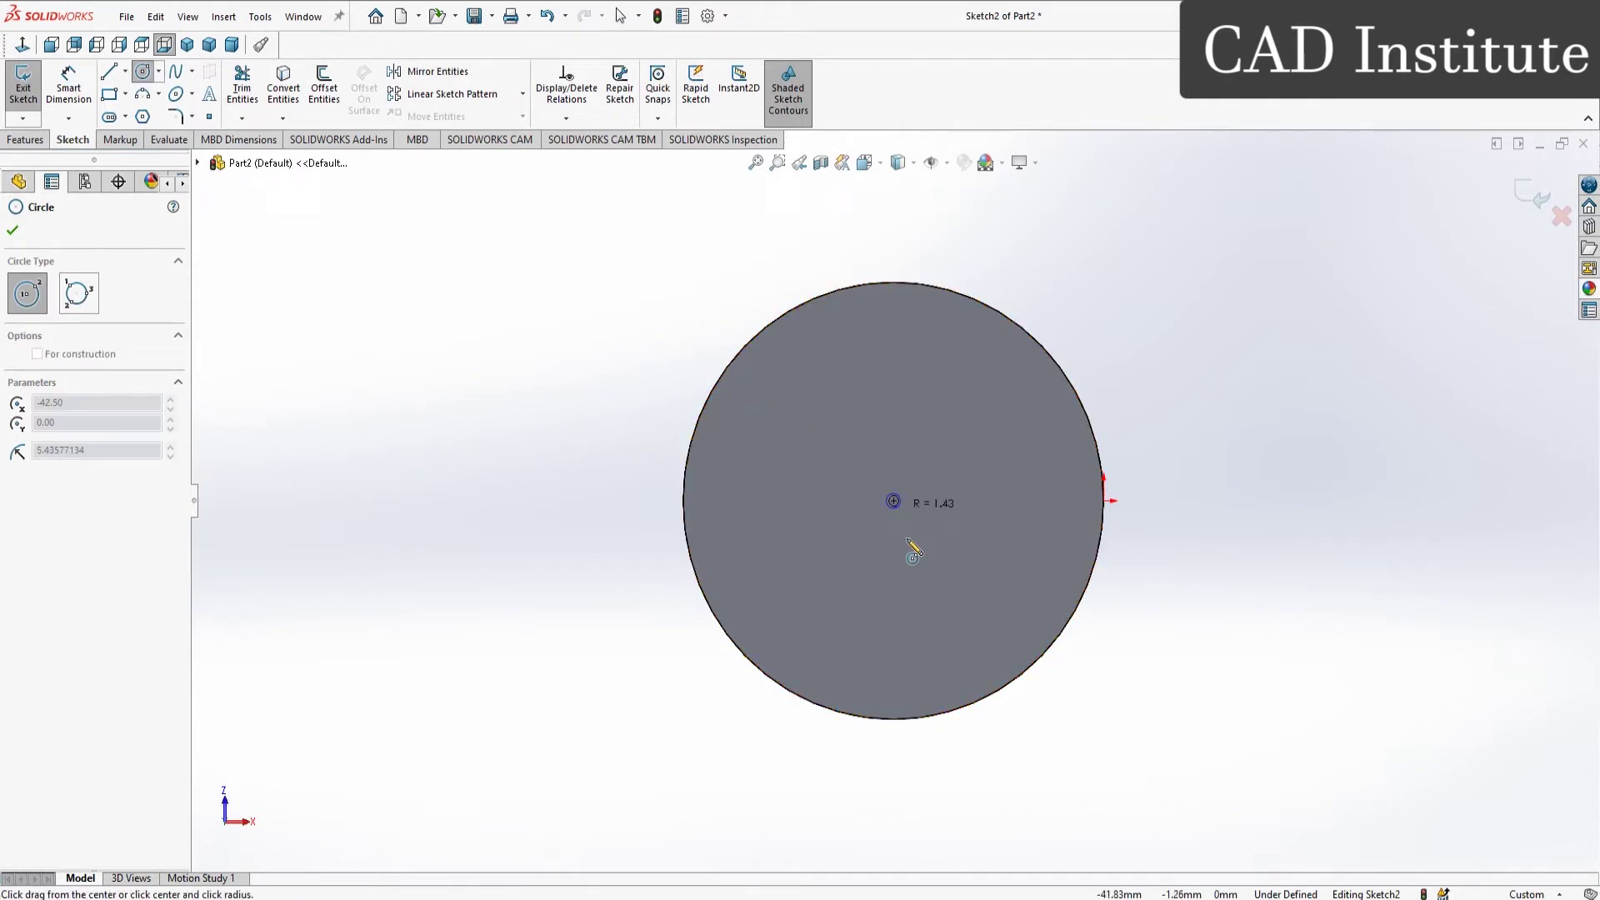
pyautogui.click(925, 640)
pyautogui.click(68, 87)
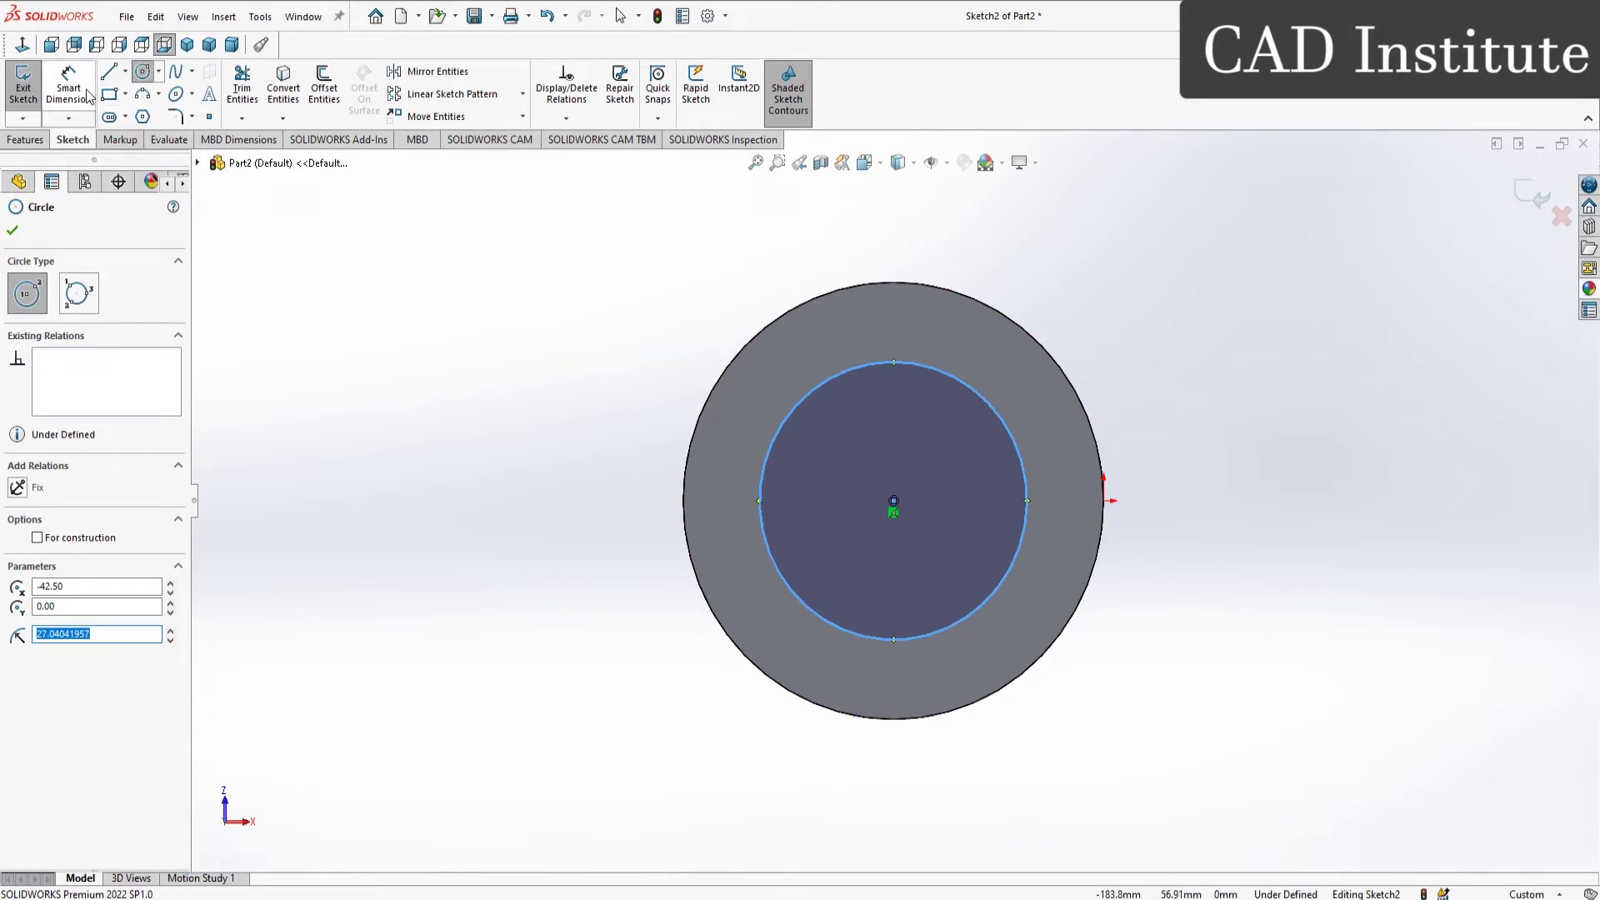
pyautogui.click(927, 368)
pyautogui.click(1200, 350)
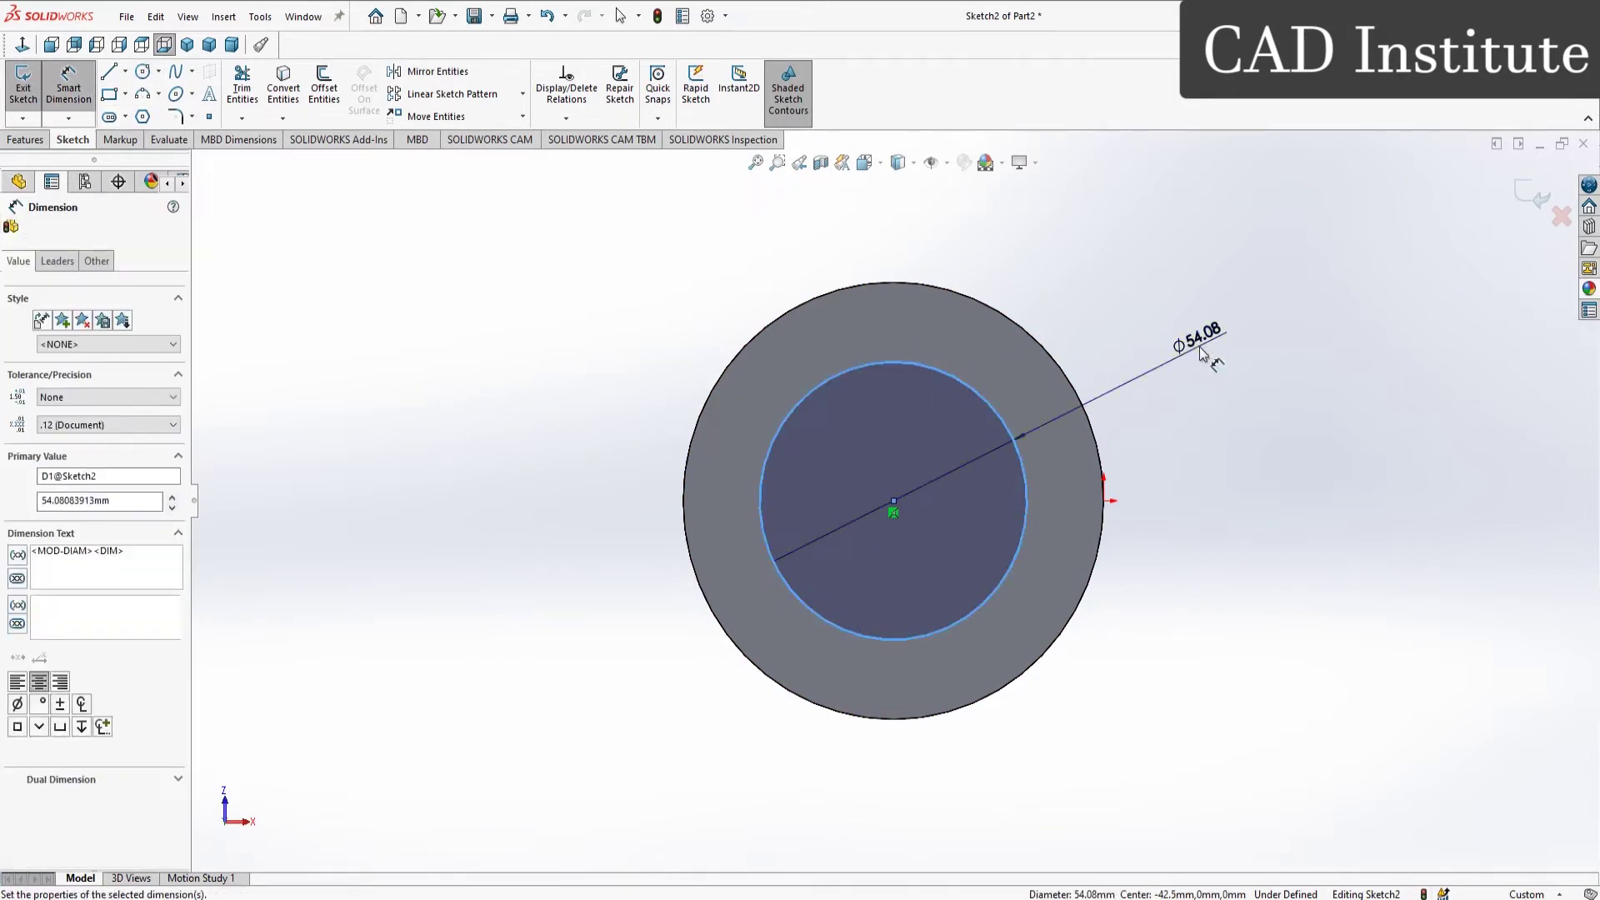
pyautogui.write('76')
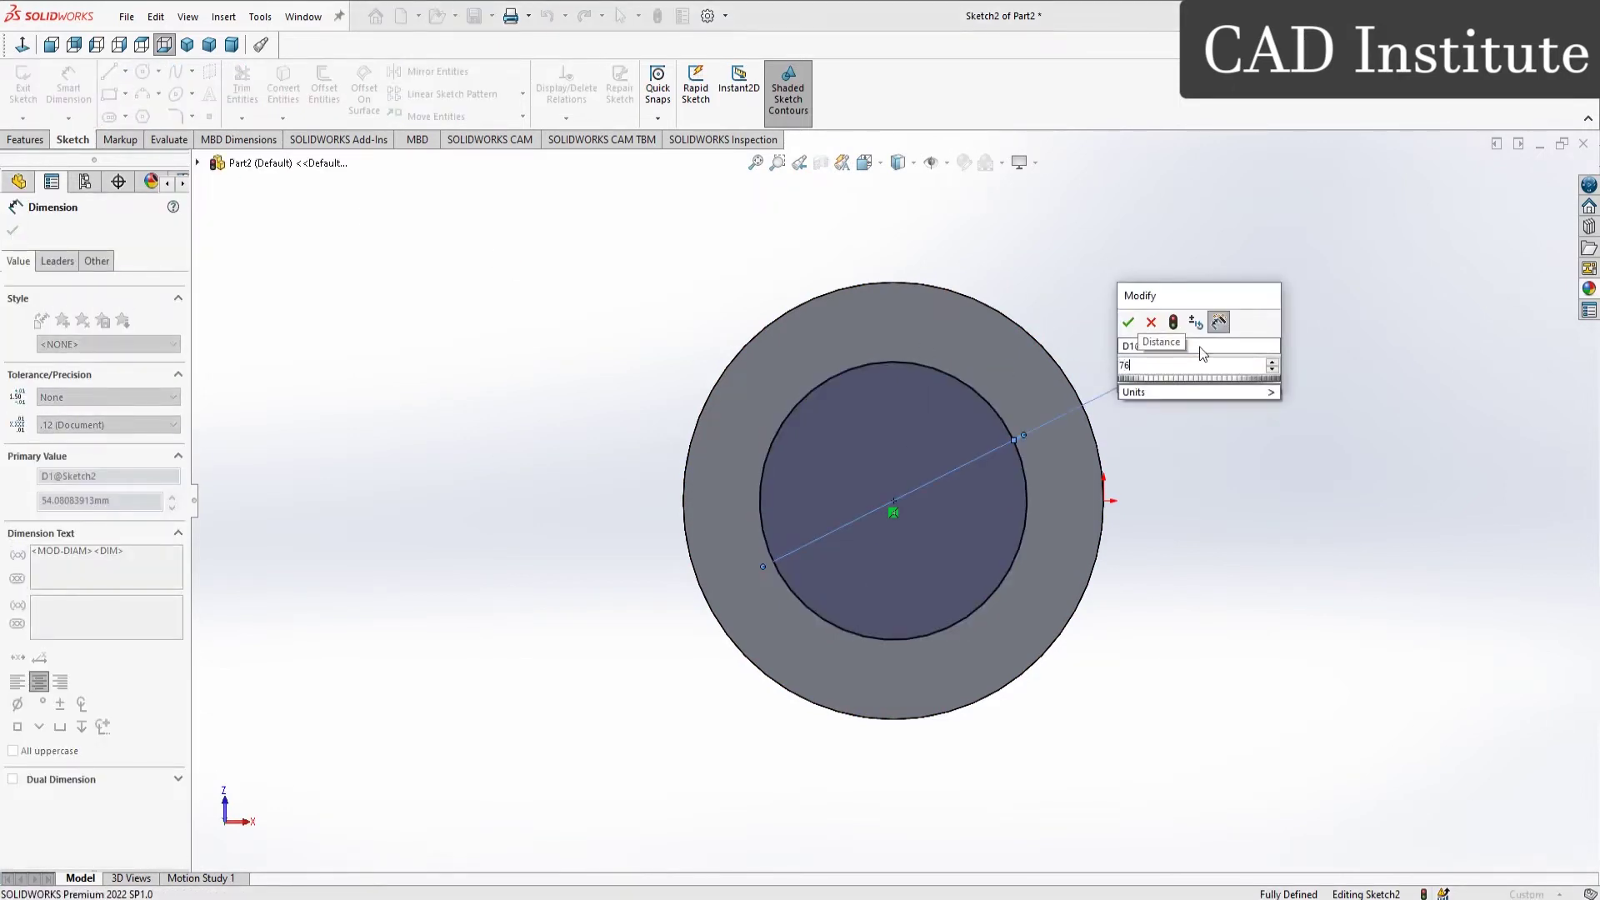
pyautogui.press('Return')
pyautogui.rightClick(1234, 365)
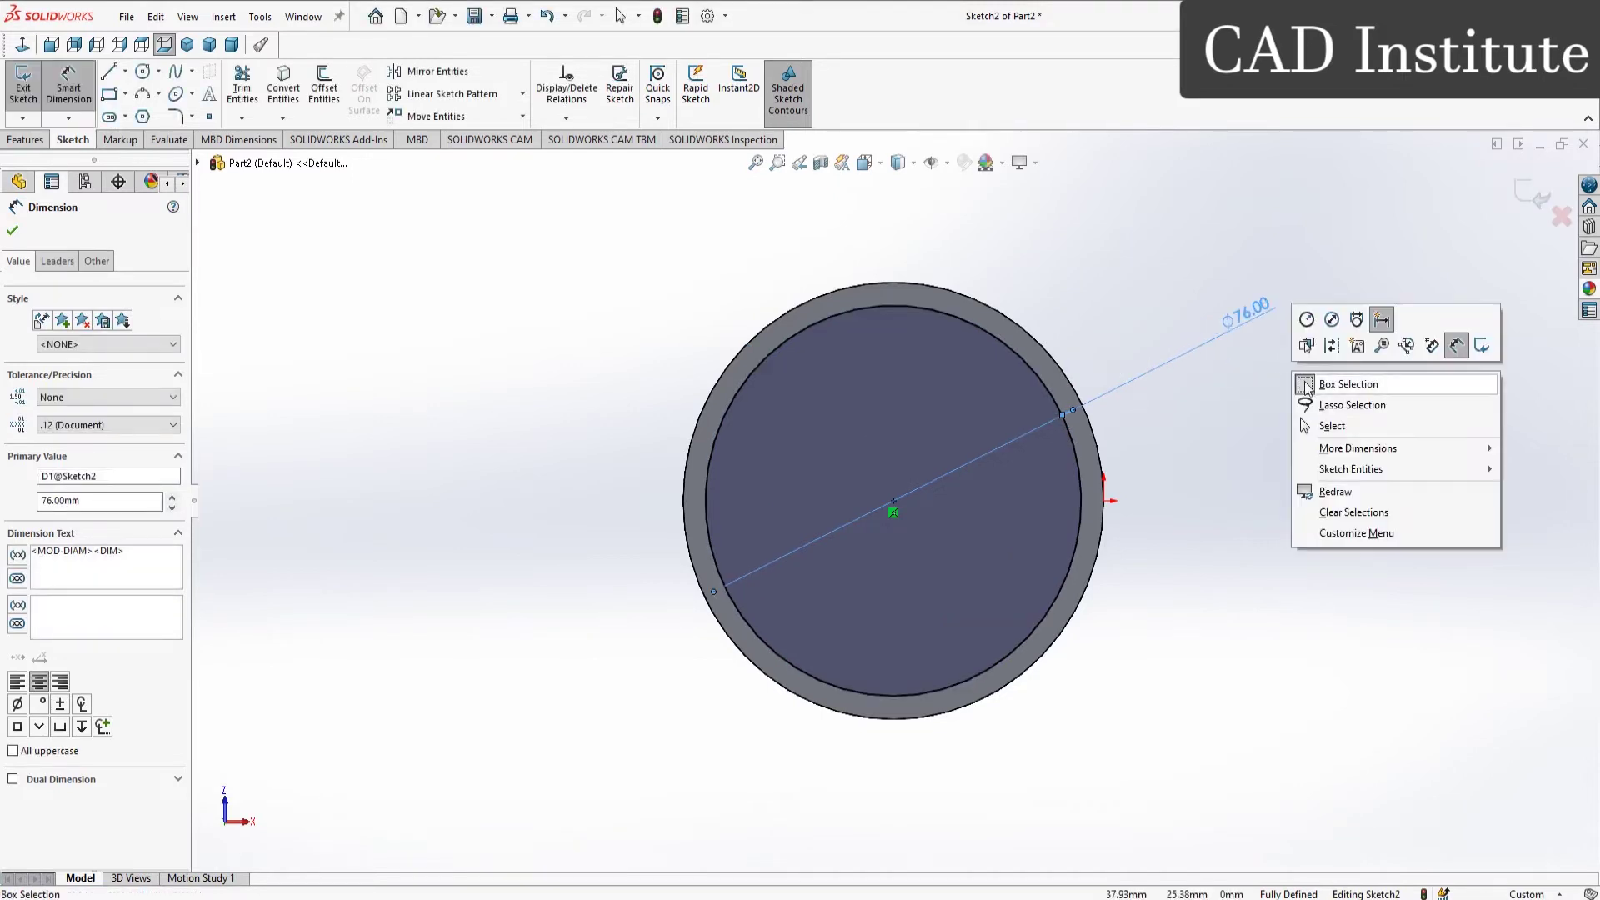
pyautogui.click(1329, 421)
pyautogui.press('Escape')
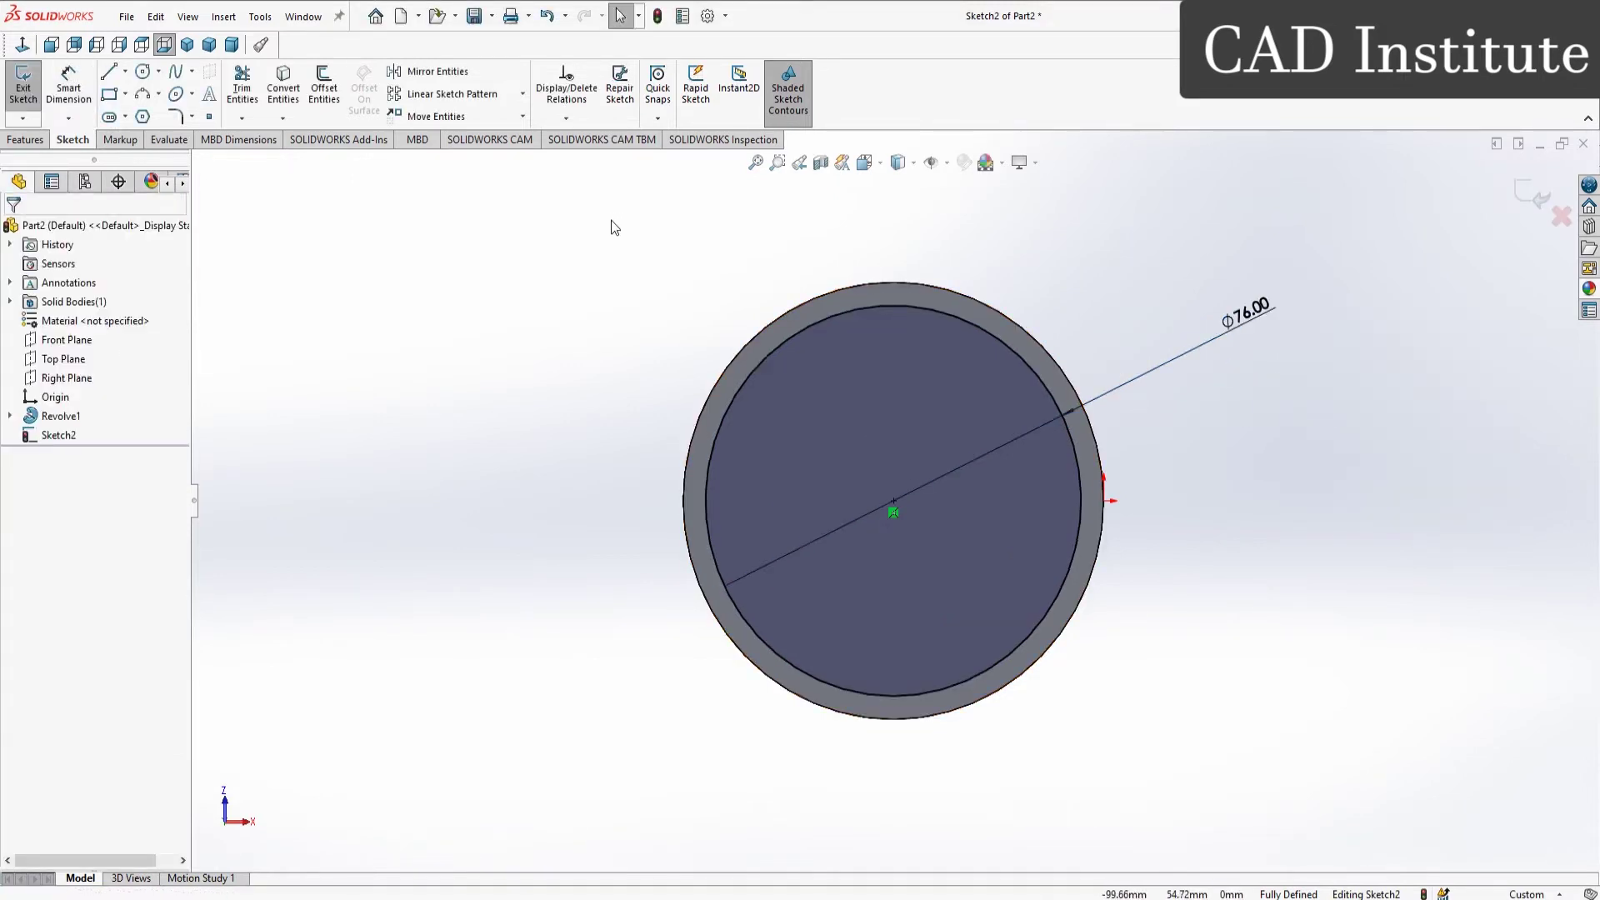
pyautogui.moveTo(611, 220); pyautogui.dragTo(614, 279, button='middle')
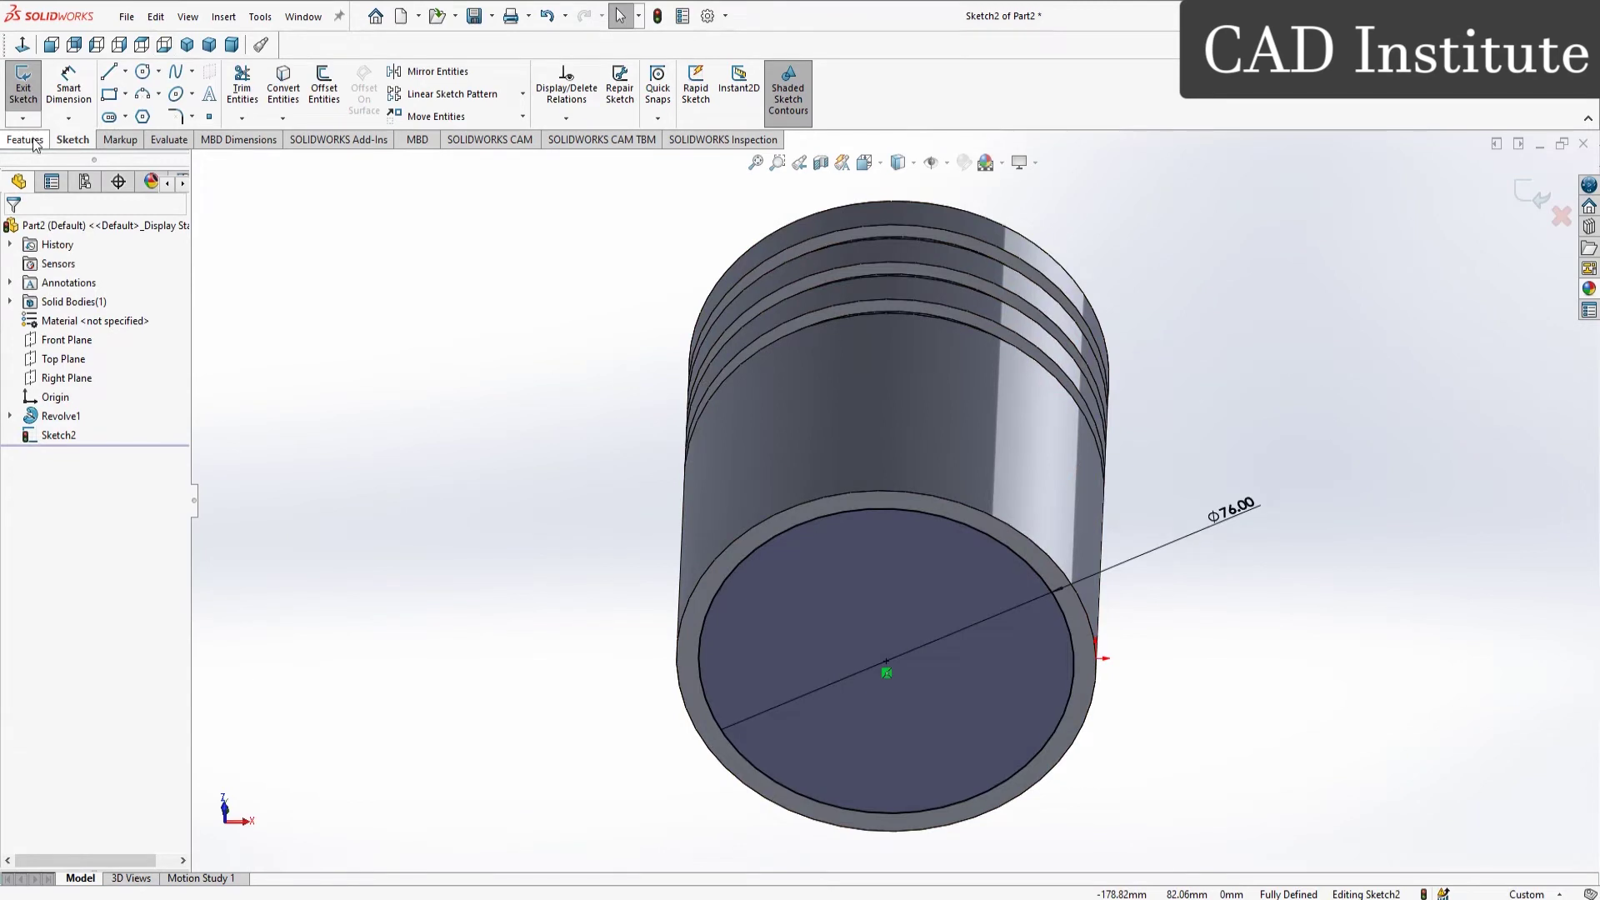
# Step: Cut the Ø76 circle Blind 85 mm deep into the piston's bottom
pyautogui.click(34, 140)
pyautogui.click(248, 88)
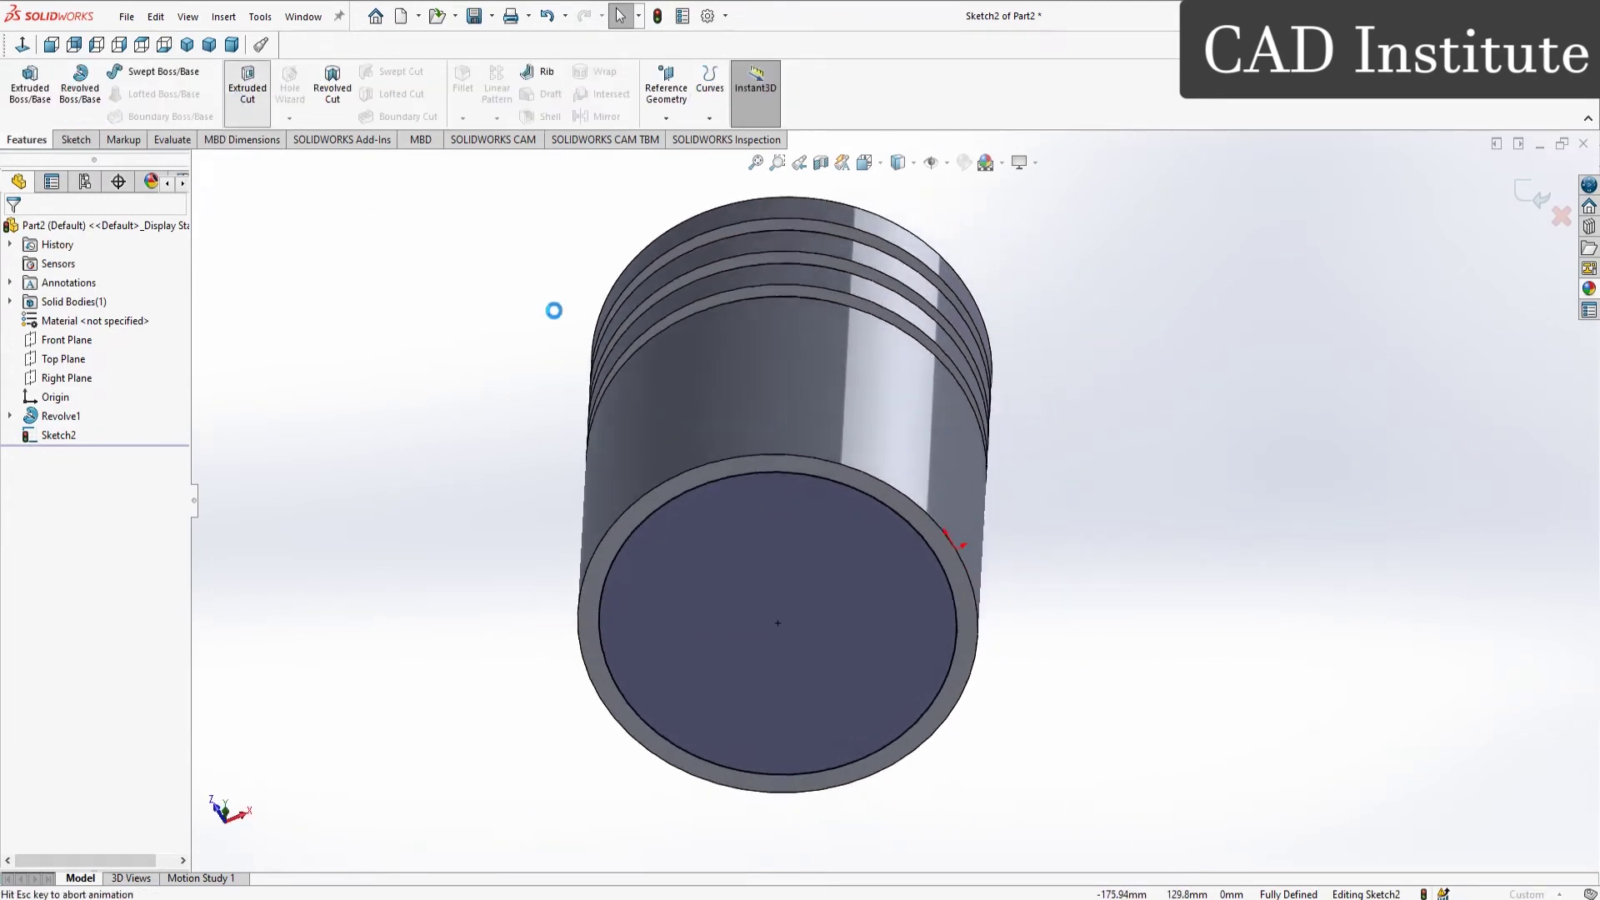
pyautogui.moveTo(554, 325); pyautogui.dragTo(524, 514, button='middle')
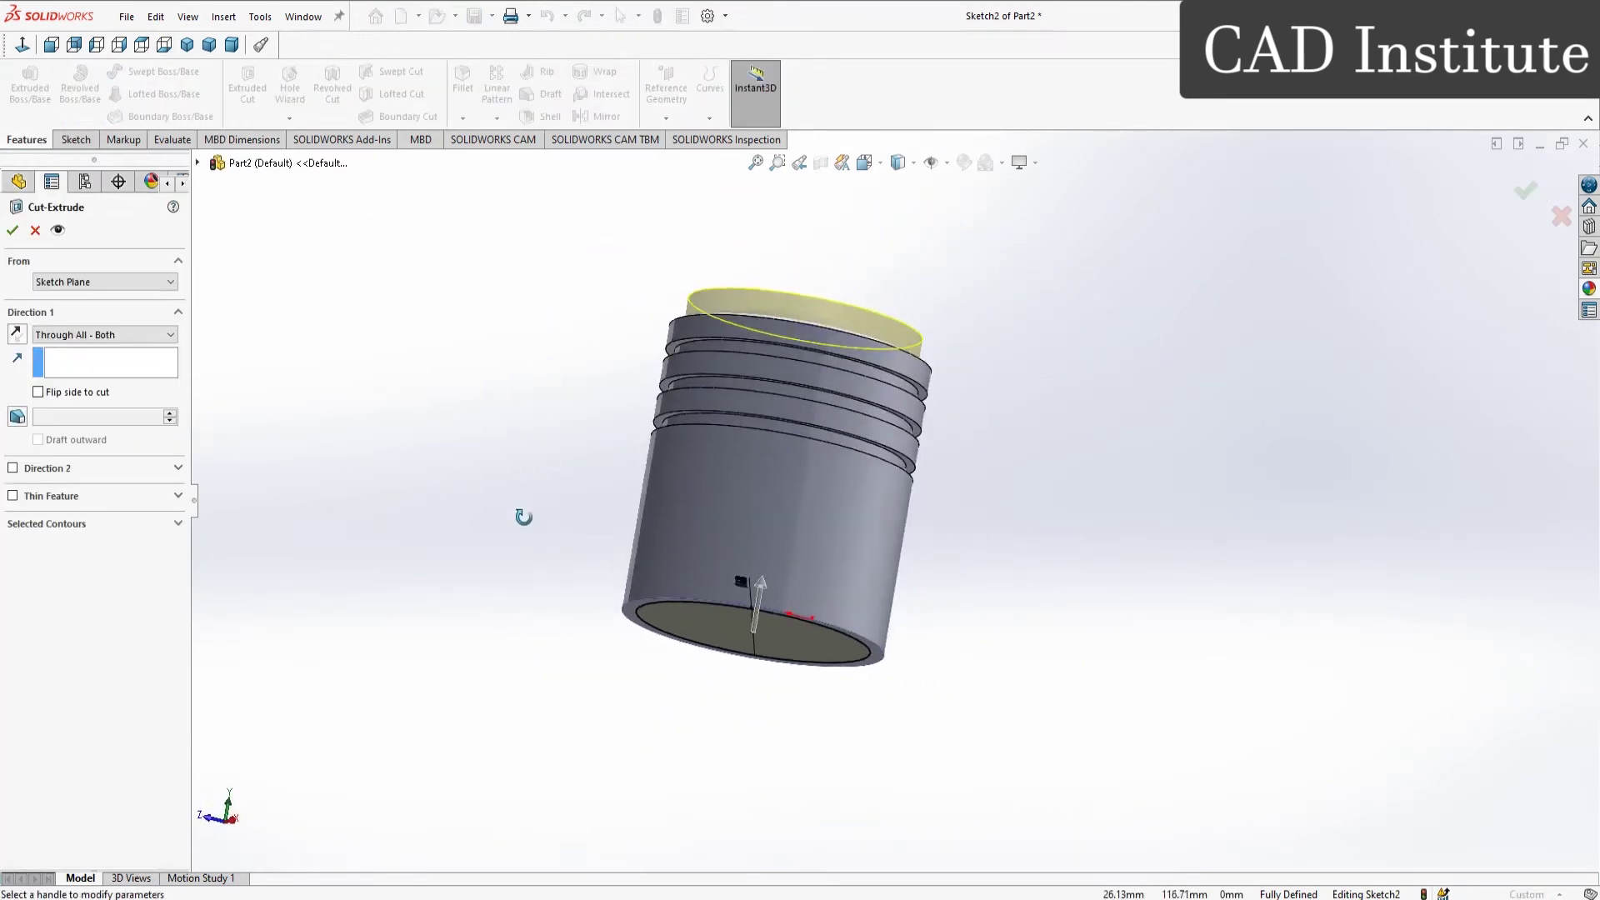
pyautogui.click(139, 334)
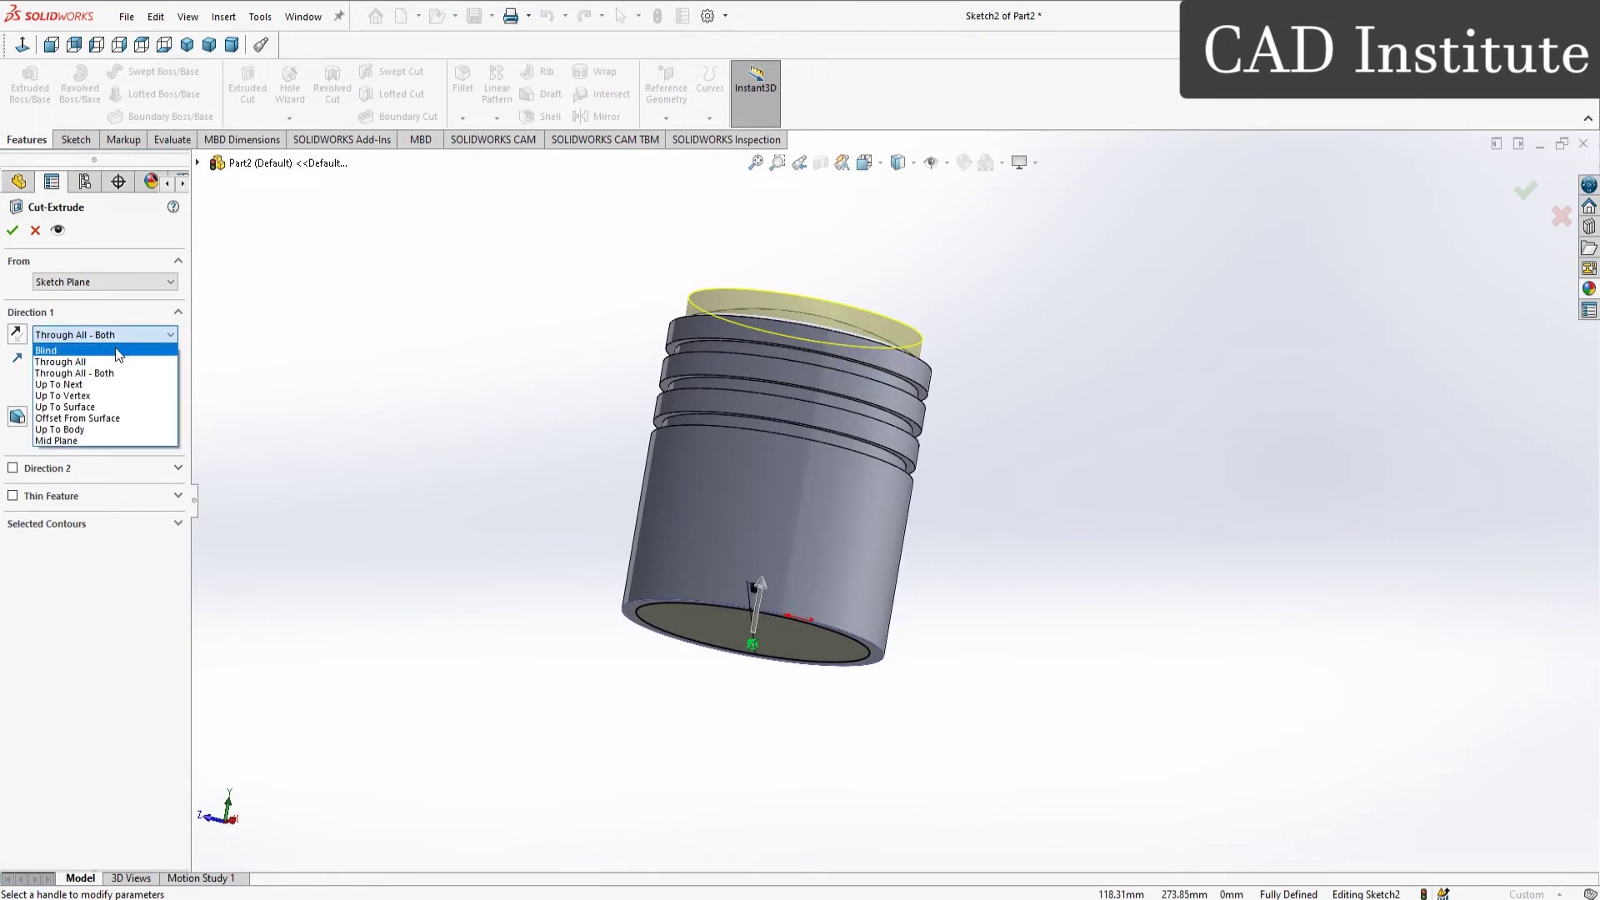
pyautogui.click(123, 350)
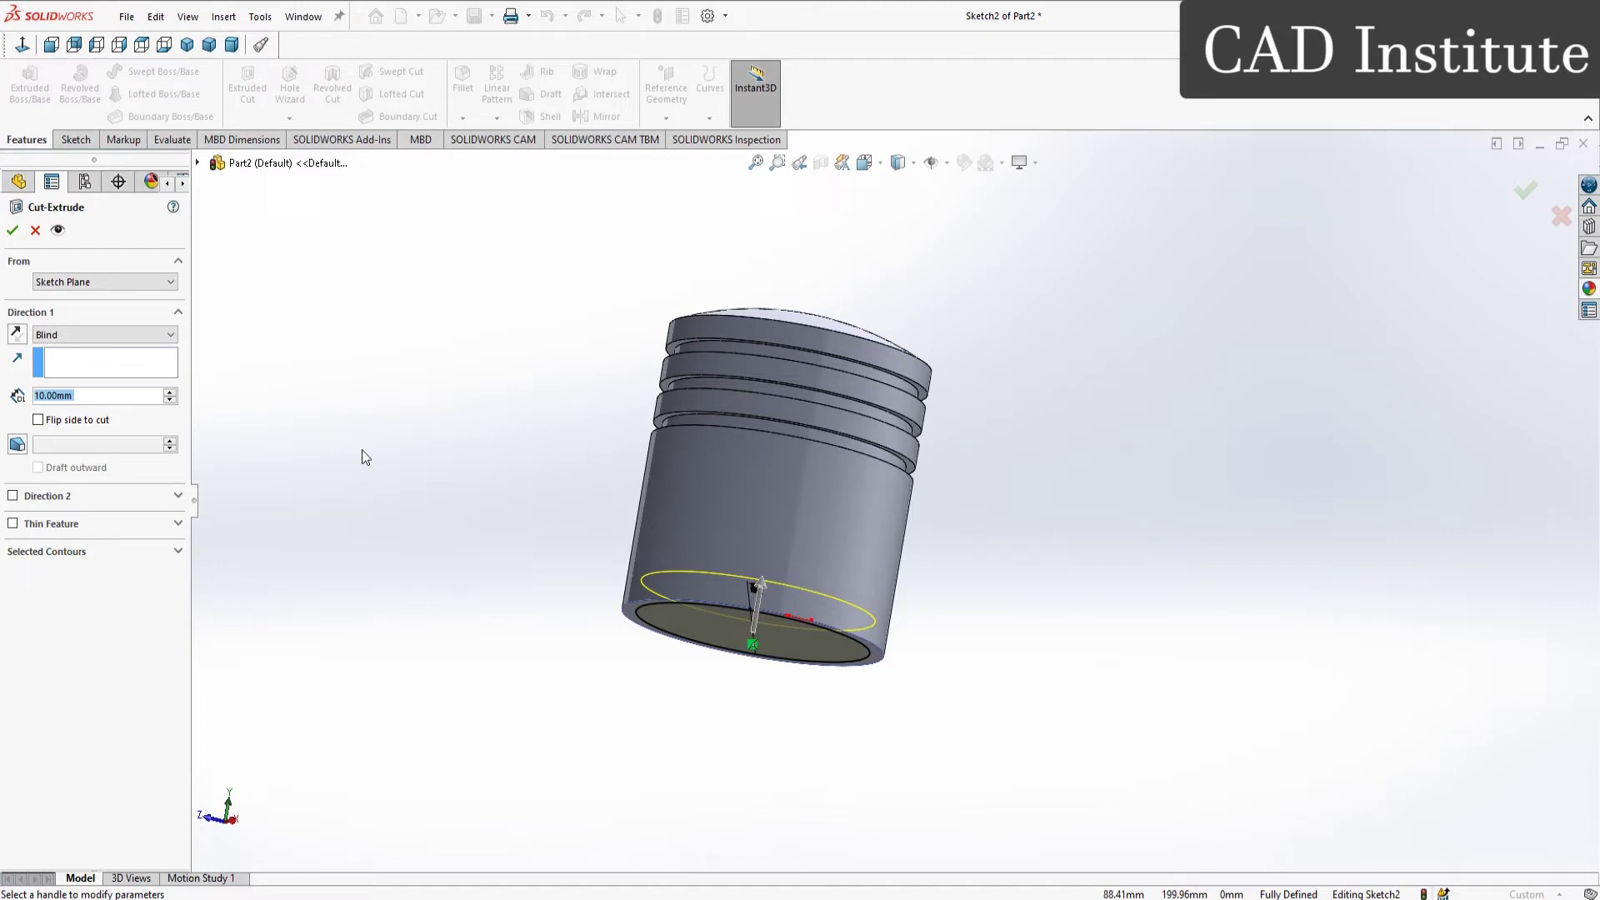
pyautogui.write('85')
pyautogui.press('Return')
pyautogui.press('Return')
pyautogui.moveTo(442, 623)
pyautogui.mouseDown(button='middle')
pyautogui.moveTo(472, 514)
pyautogui.moveTo(499, 508)
pyautogui.mouseUp(button='middle')
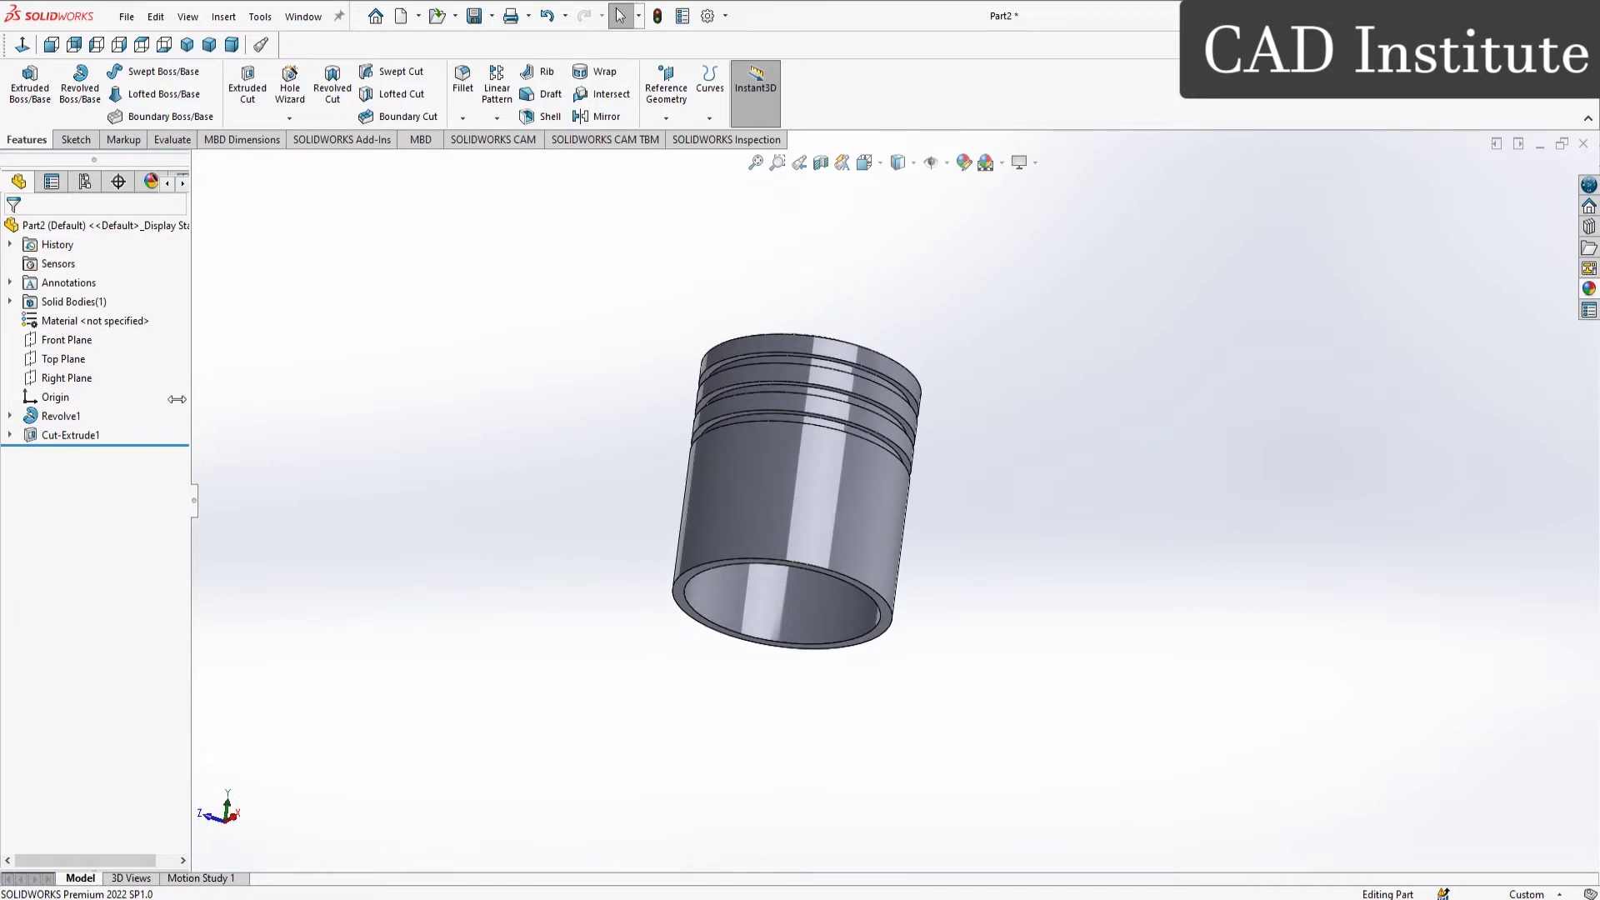
pyautogui.click(82, 379)
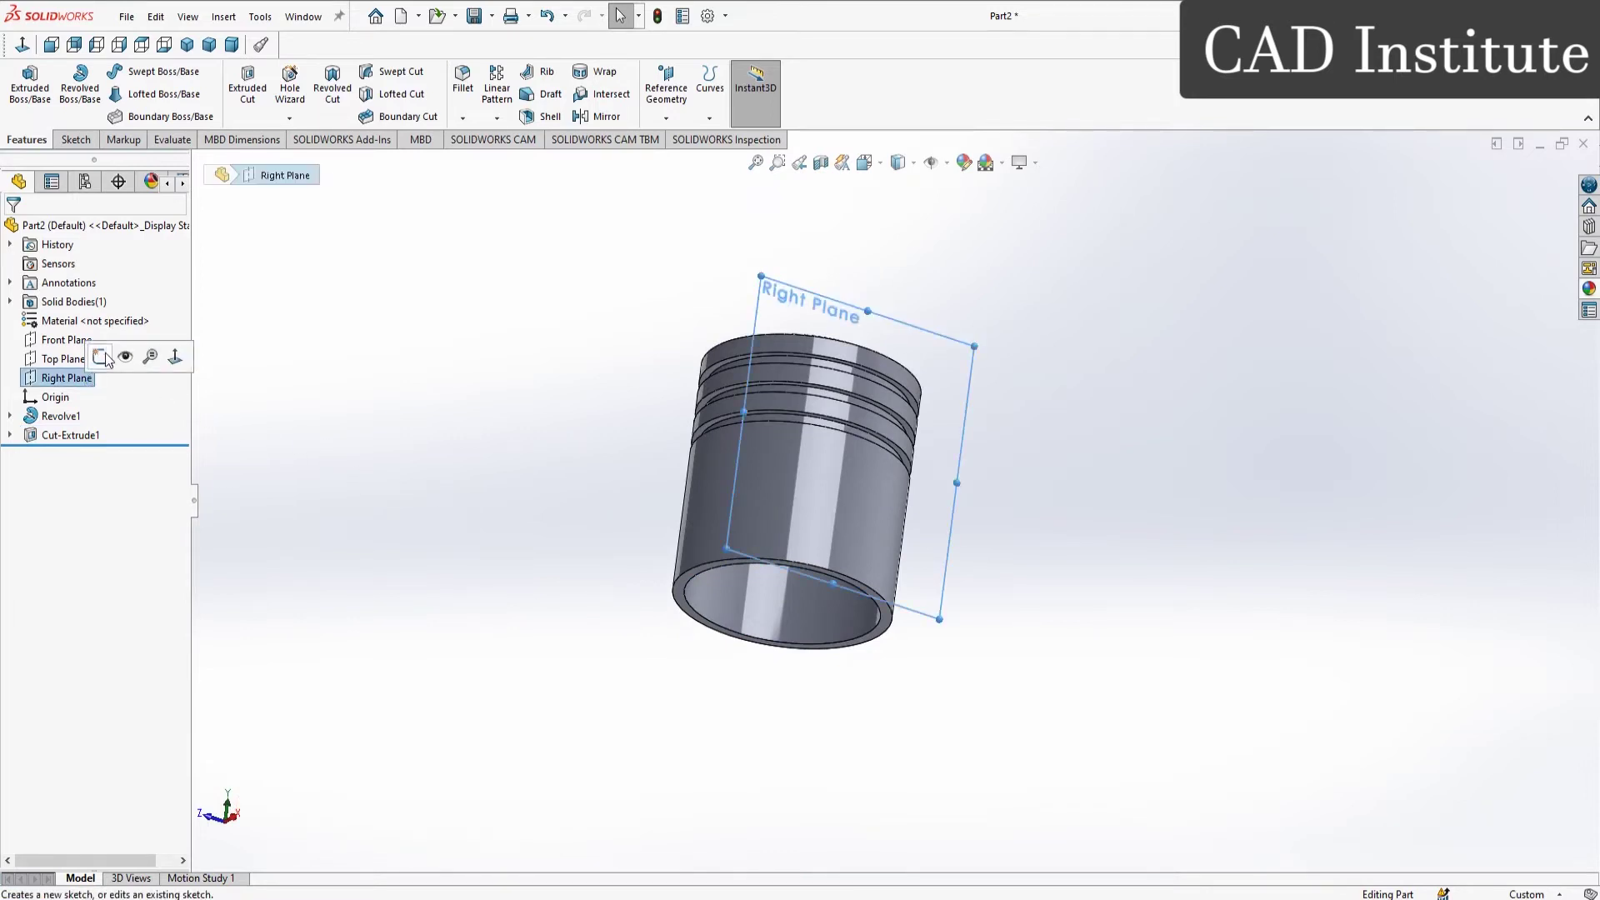
# Step: Start a Right Plane sketch and draw a rectangle on the skirt's bottom edge
pyautogui.click(101, 357)
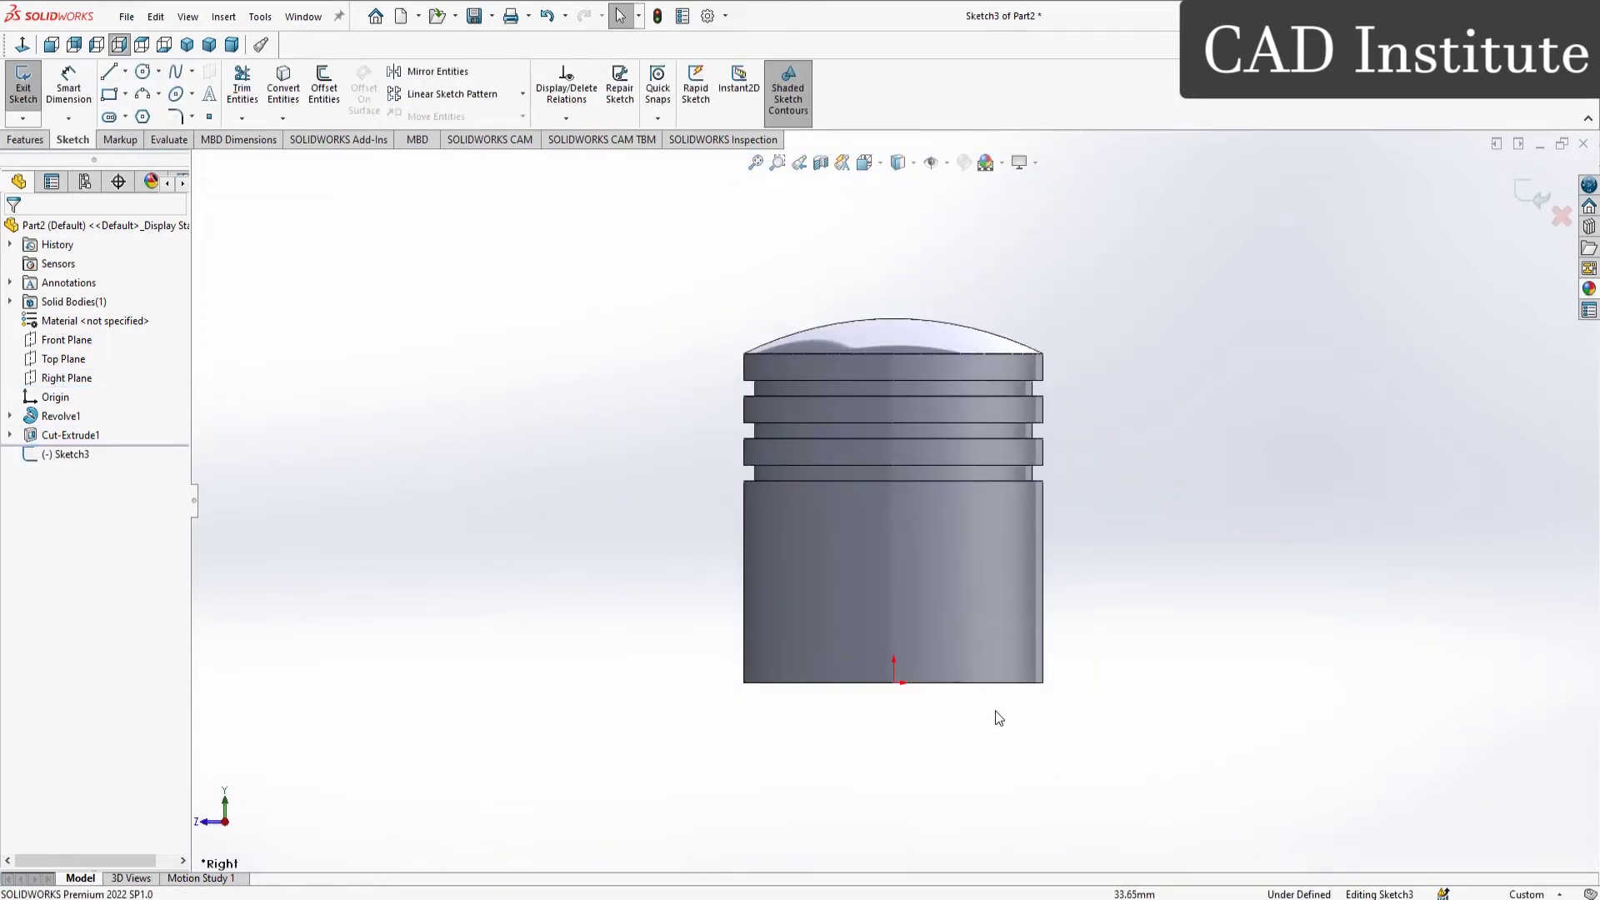
pyautogui.scroll(-2, 999, 719)
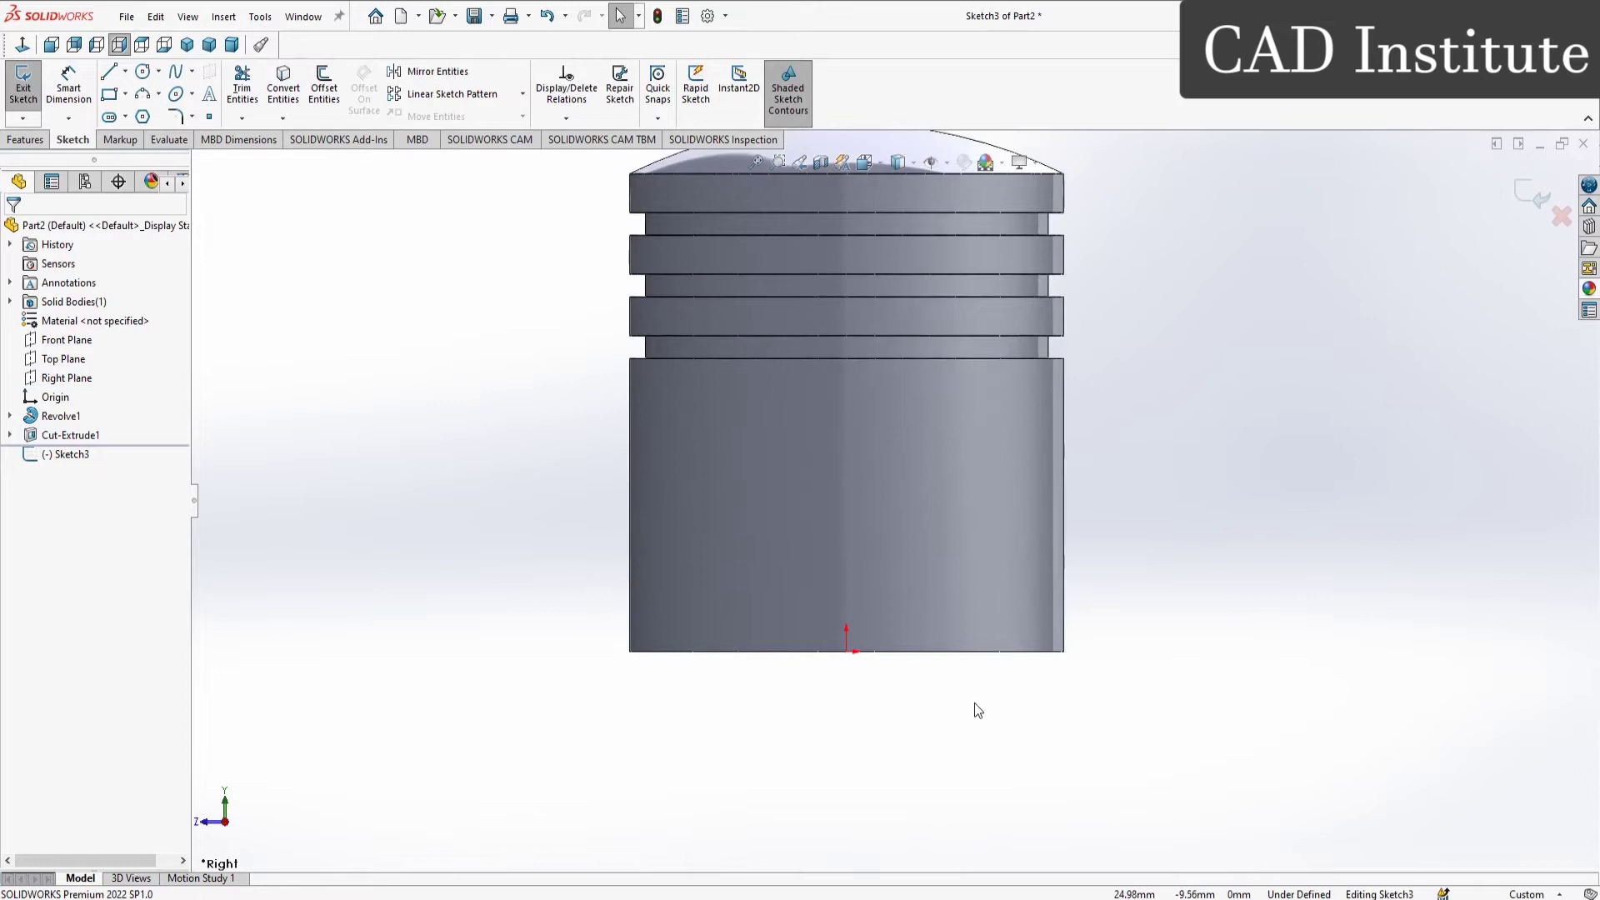
pyautogui.click(109, 95)
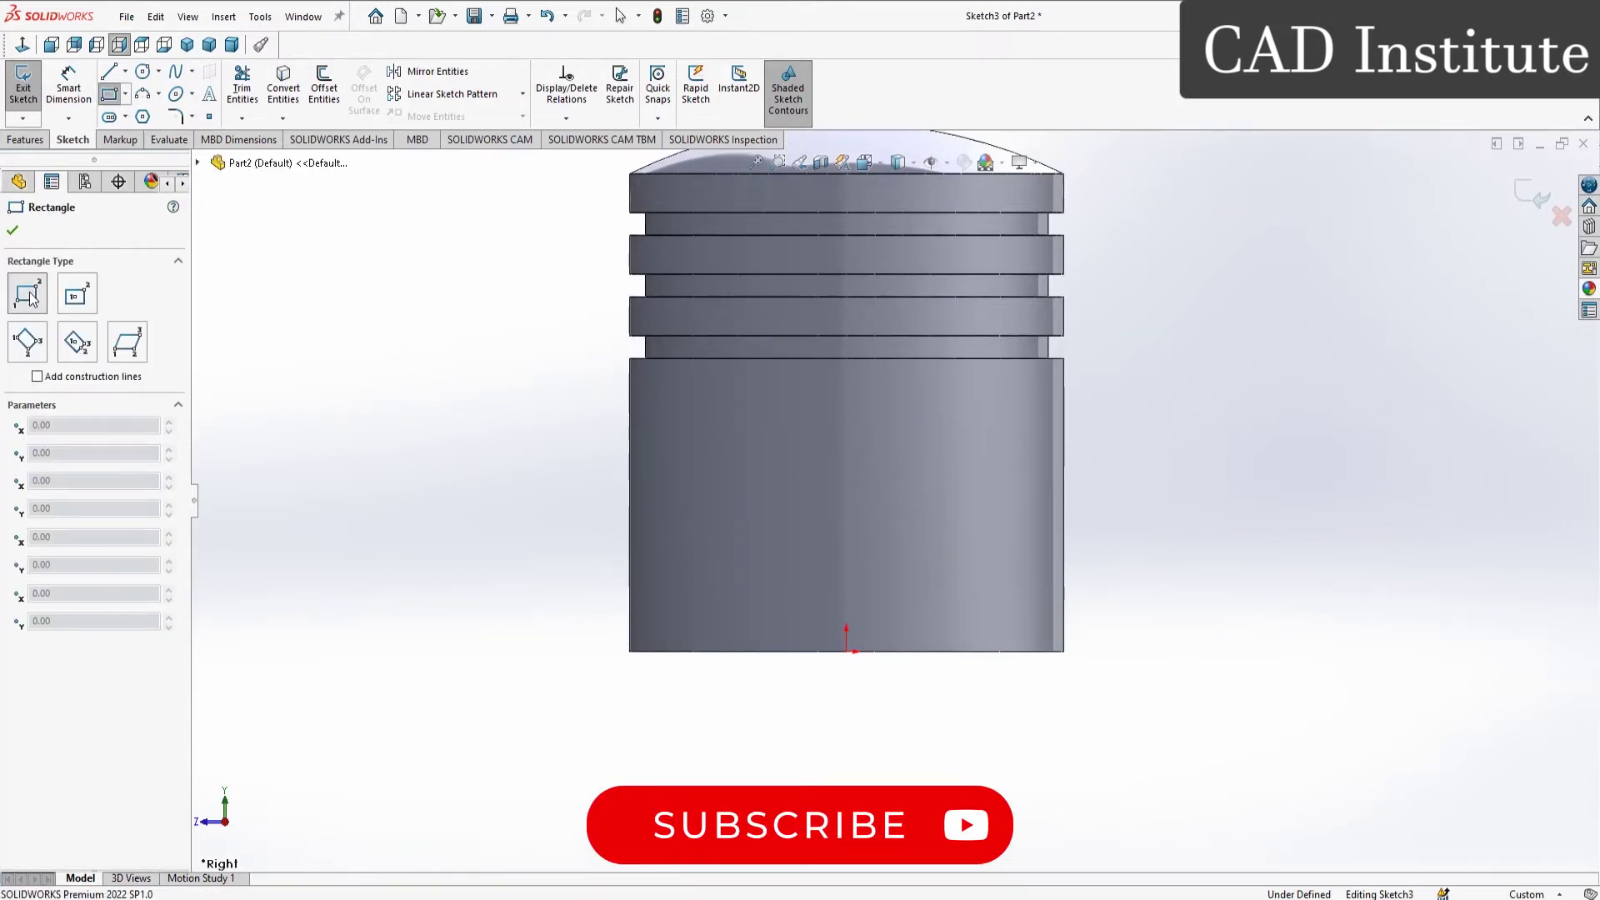
pyautogui.scroll(-1, 888, 658)
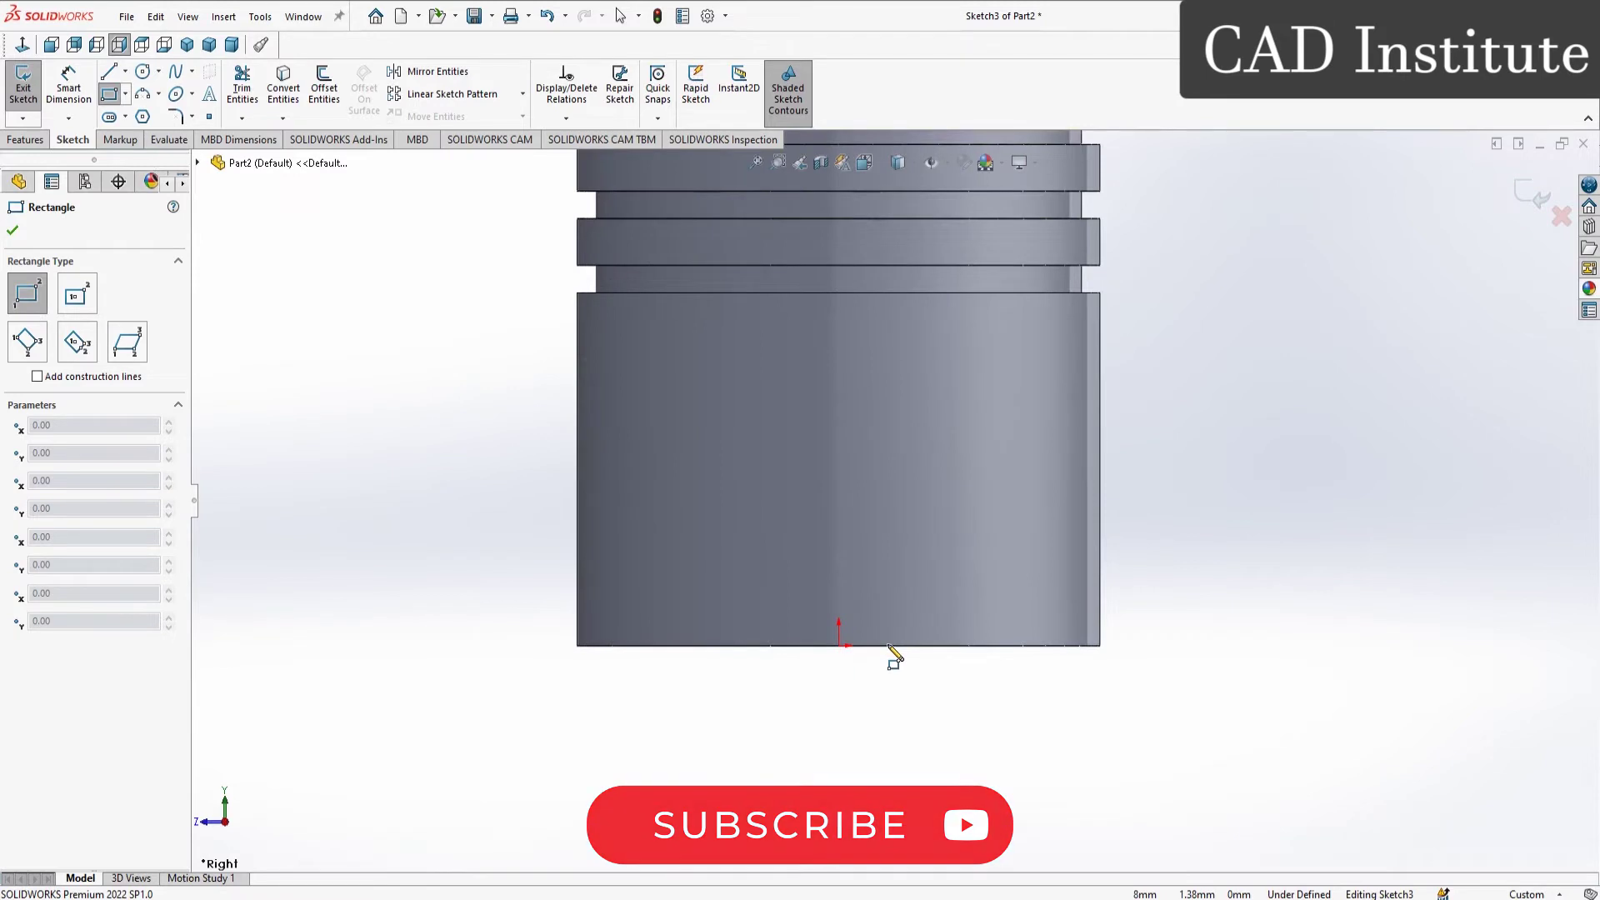
pyautogui.click(712, 646)
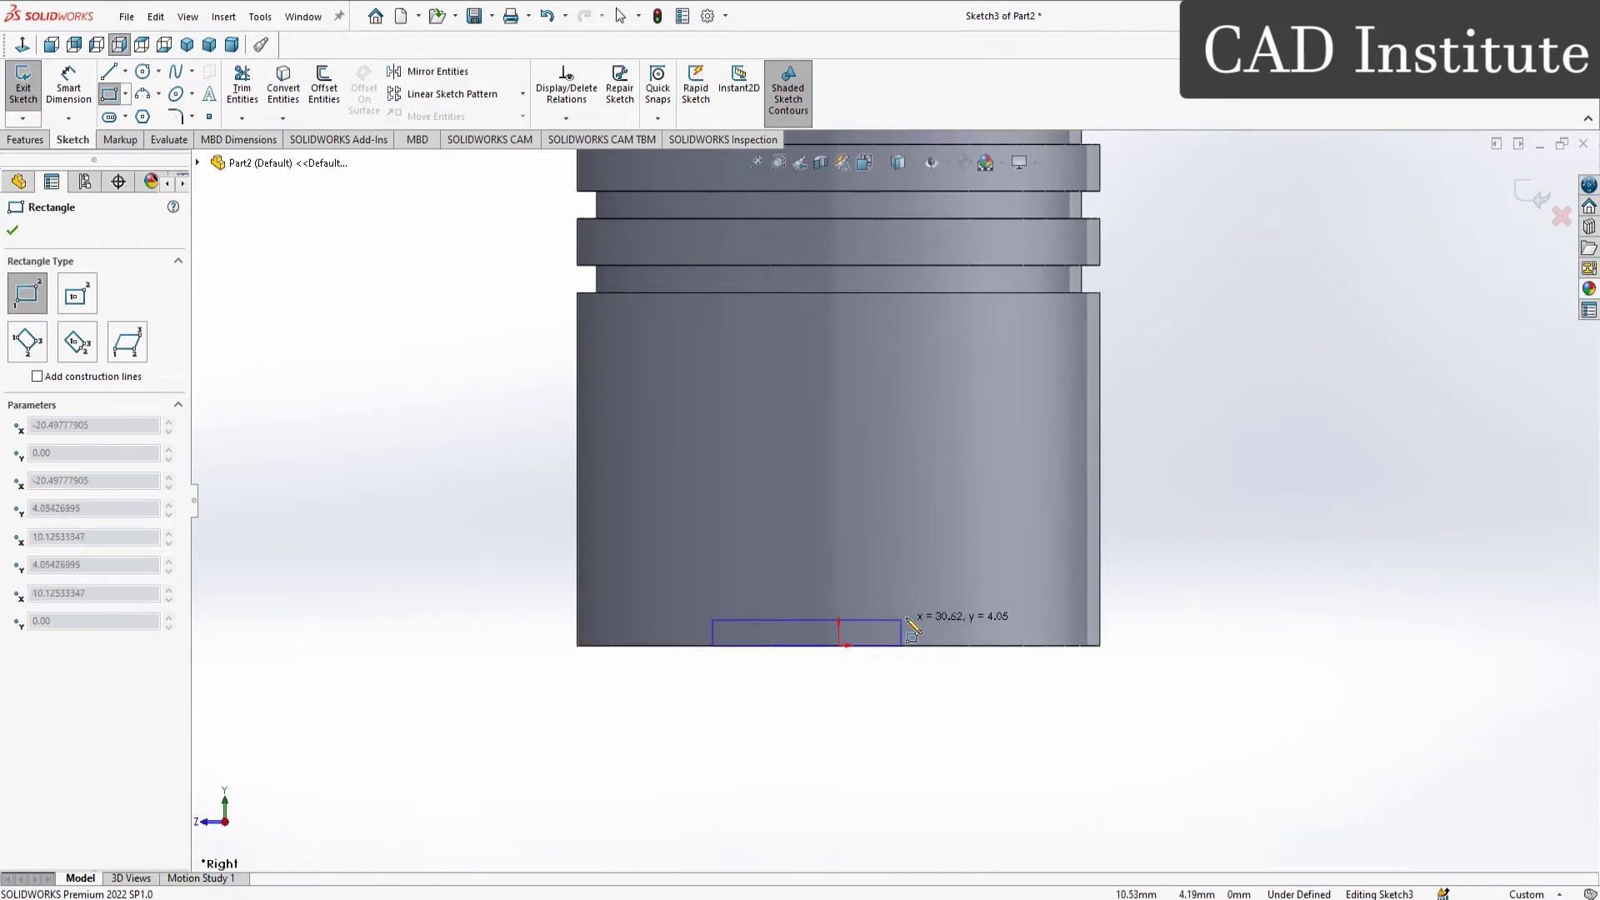
pyautogui.click(992, 604)
pyautogui.press('Escape')
# Step: Align the rectangle's top-edge midpoint vertically with the origin
pyautogui.scroll(-1, 900, 658)
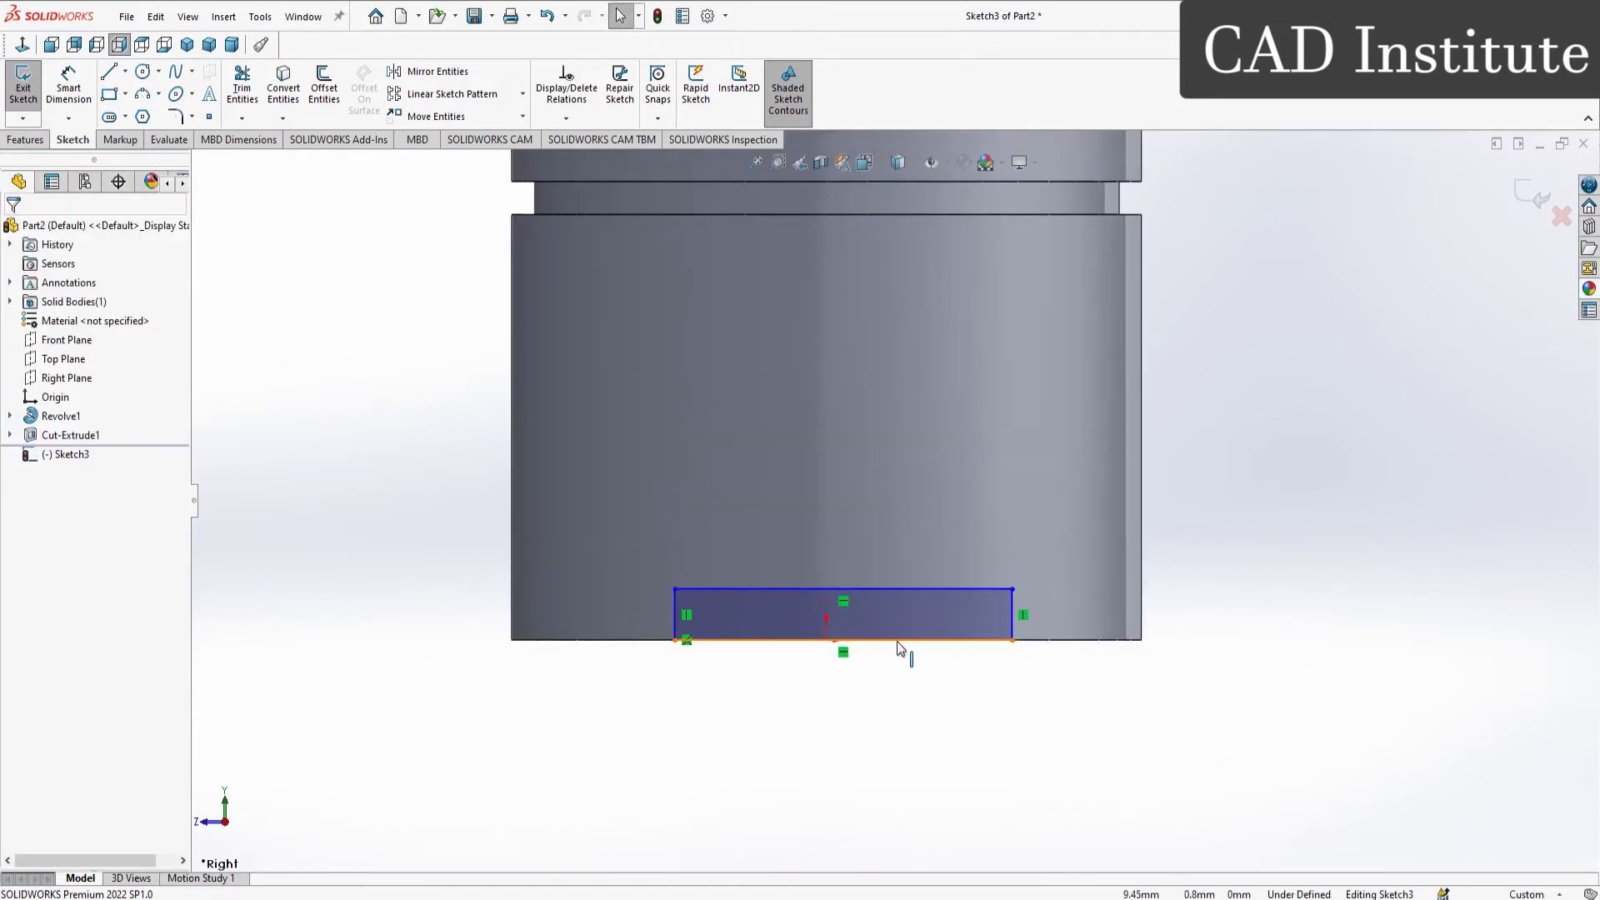
pyautogui.click(843, 595)
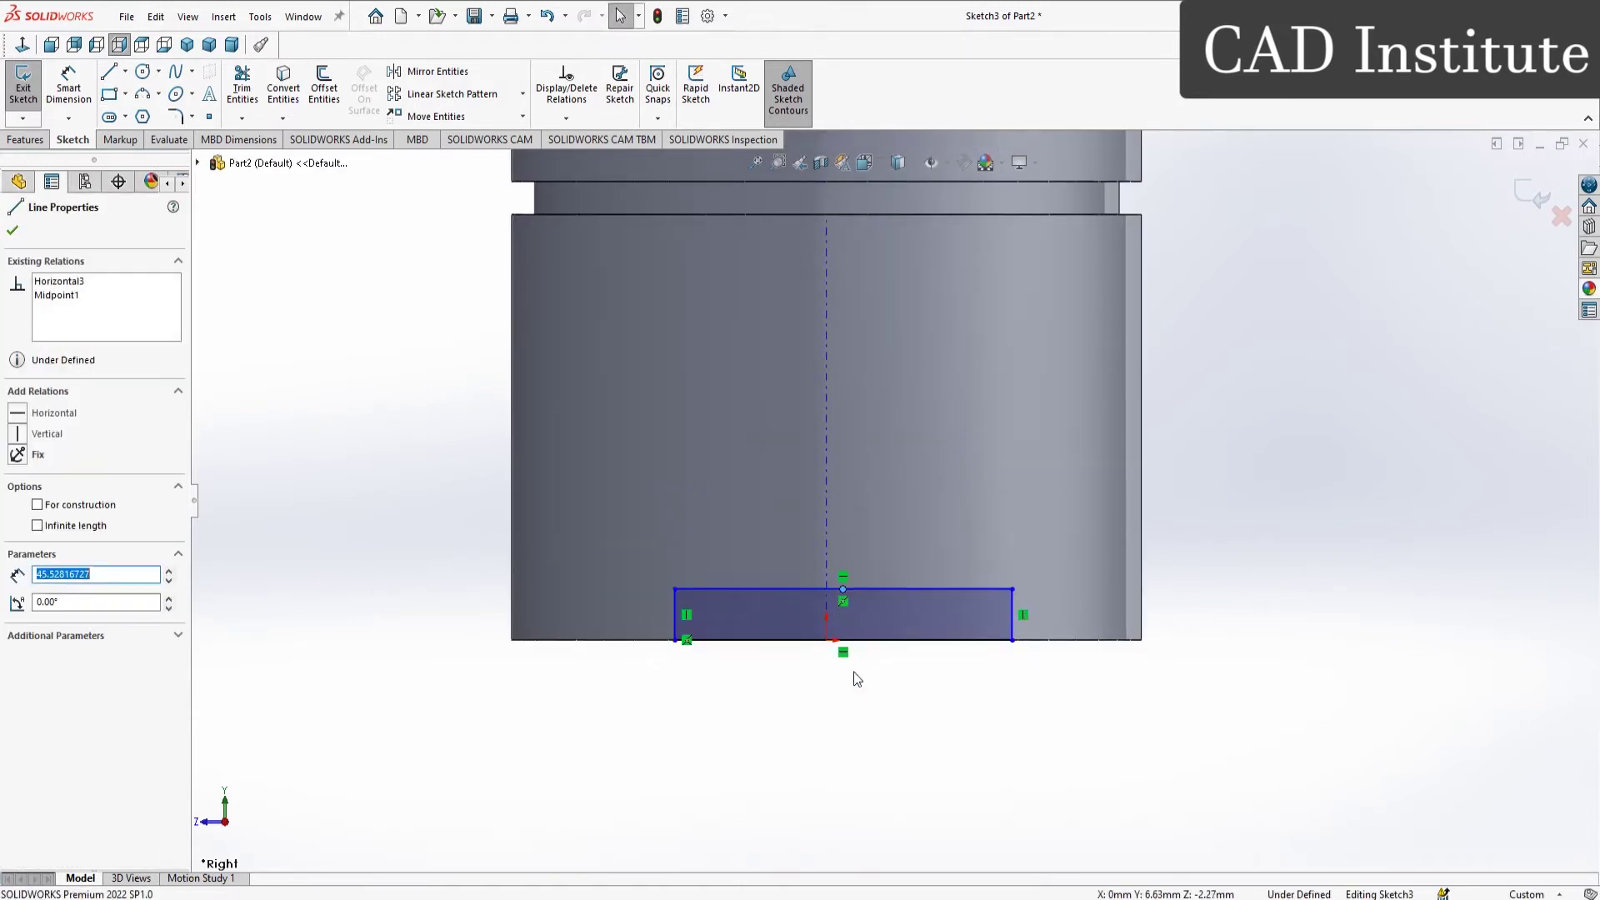
pyautogui.scroll(-1, 850, 679)
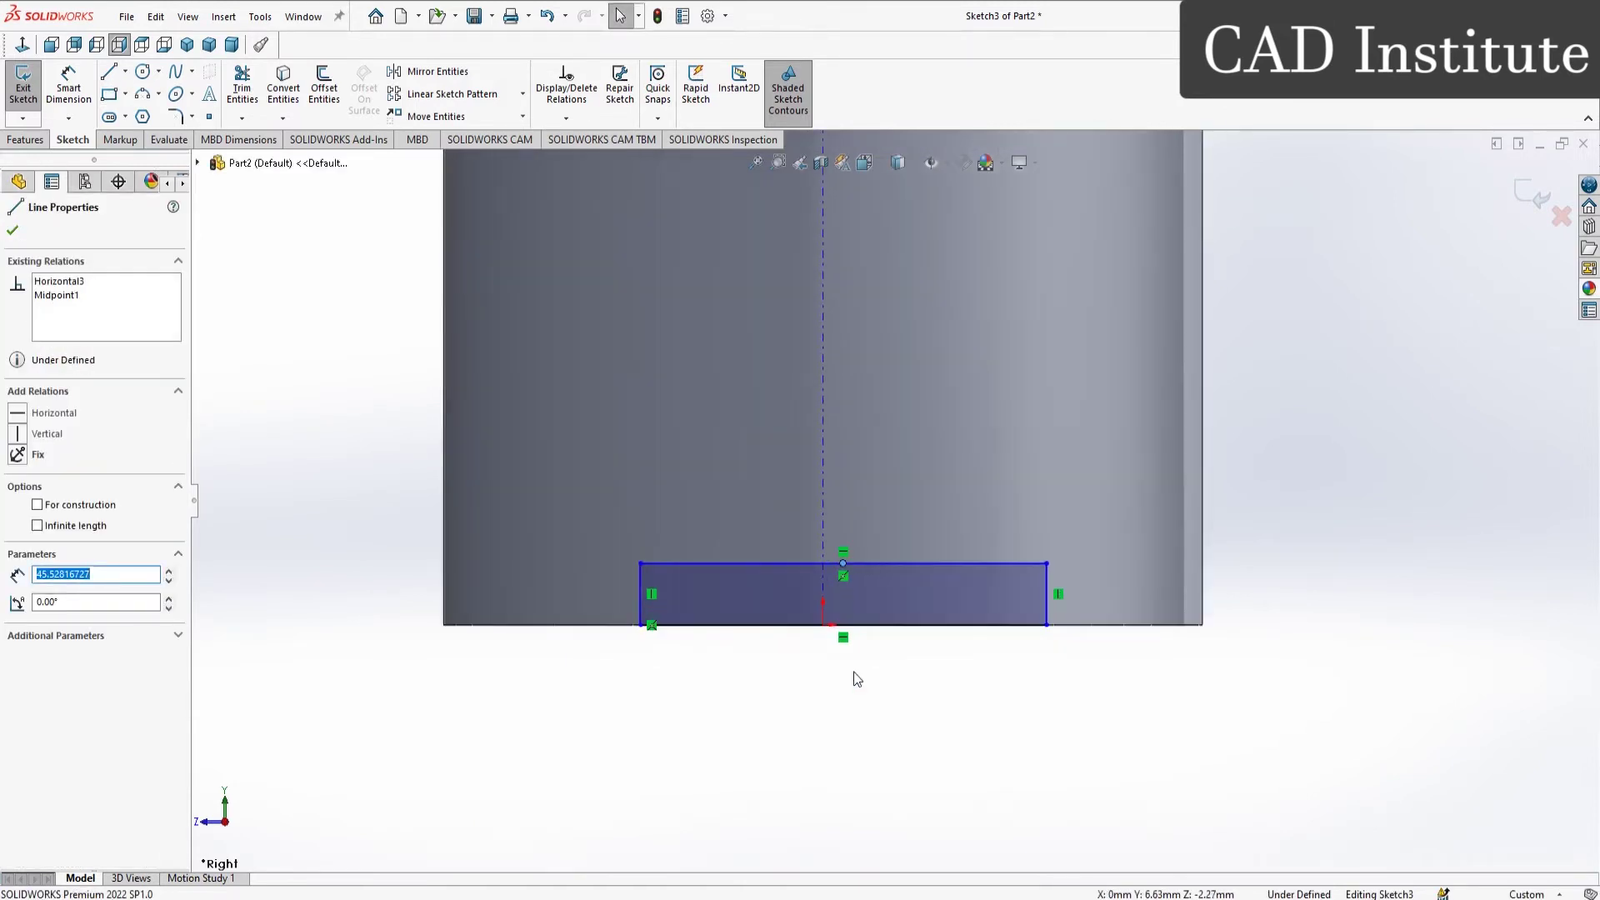
pyautogui.keyDown('ctrl'); pyautogui.click(824, 624); pyautogui.keyUp('ctrl')
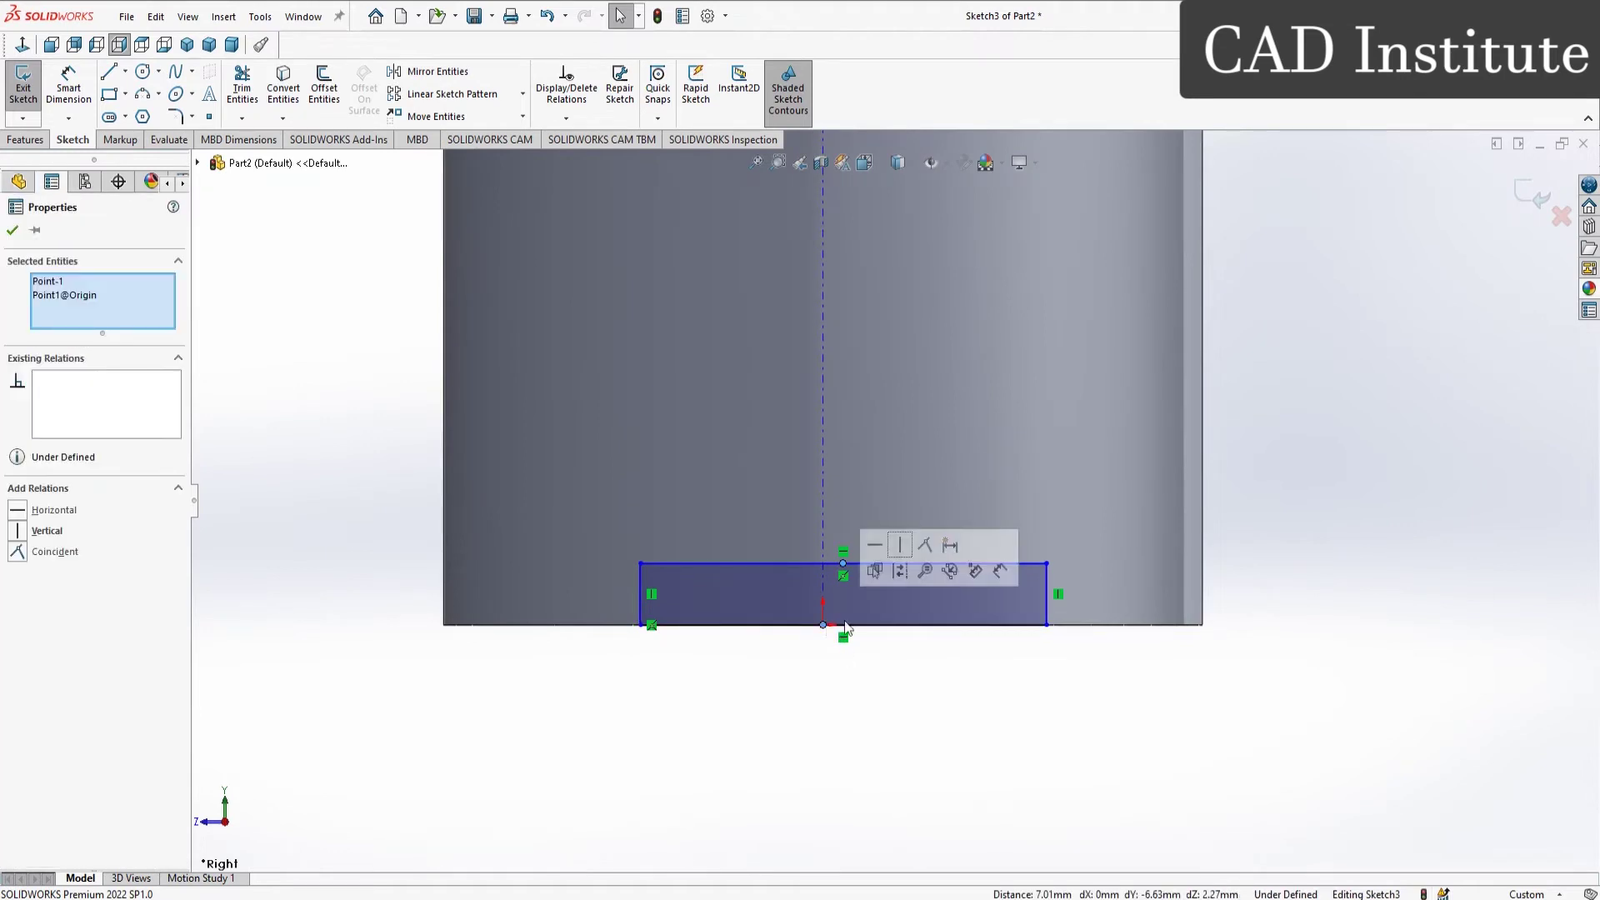
pyautogui.click(900, 545)
pyautogui.click(904, 723)
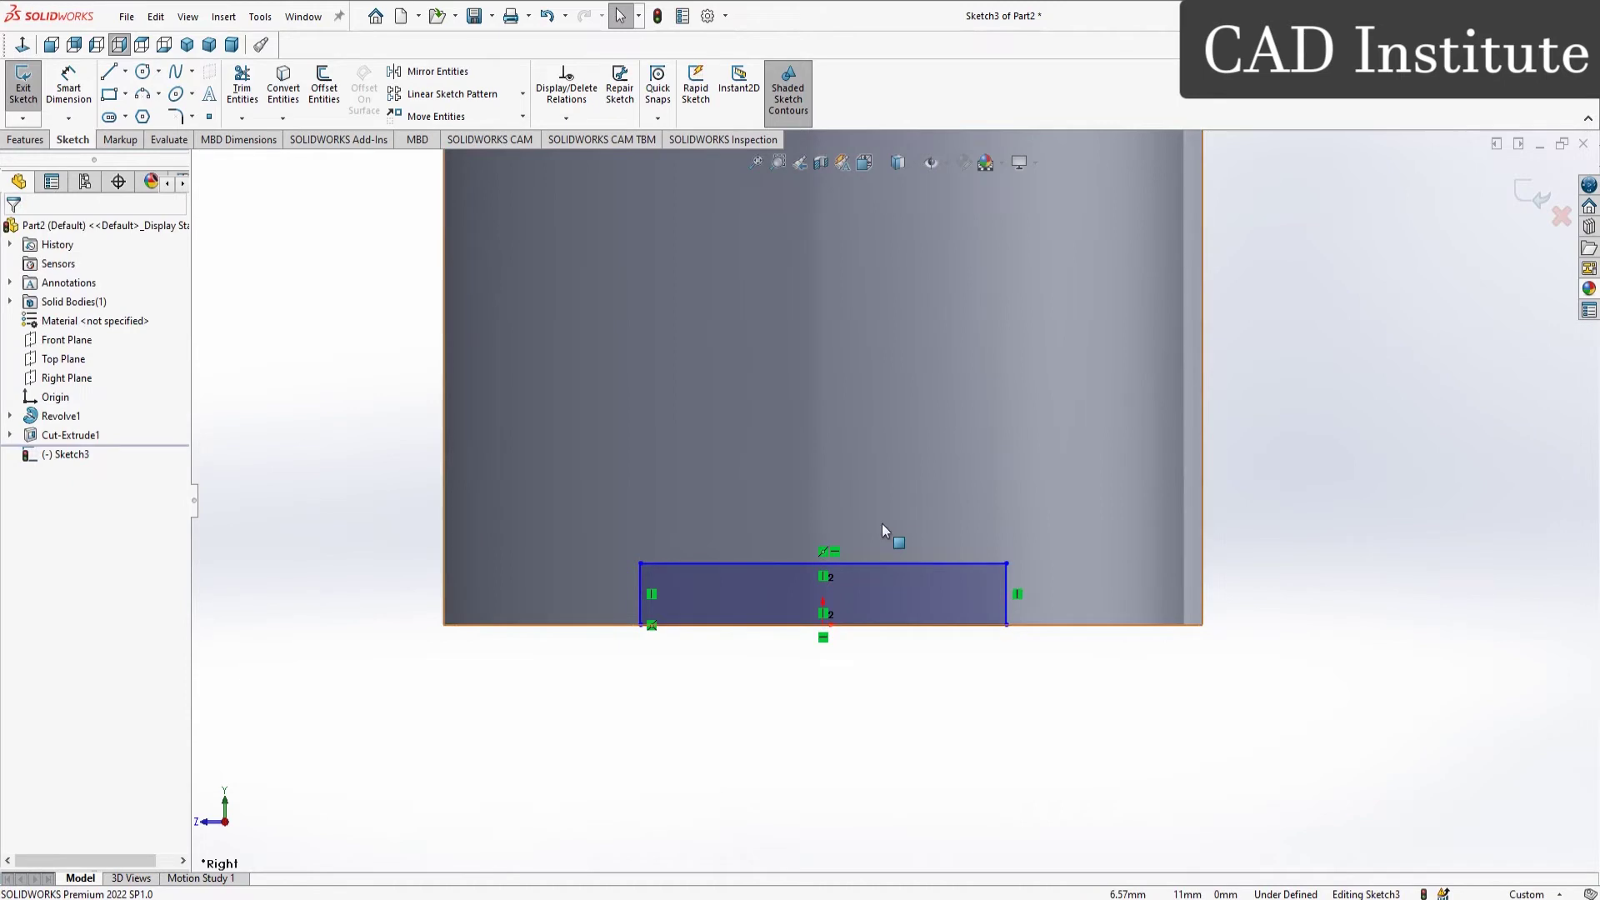
# Step: Draw a 3-point arc across the rectangle's top and make the top line construction
pyautogui.click(144, 95)
pyautogui.scroll(-1, 714, 372)
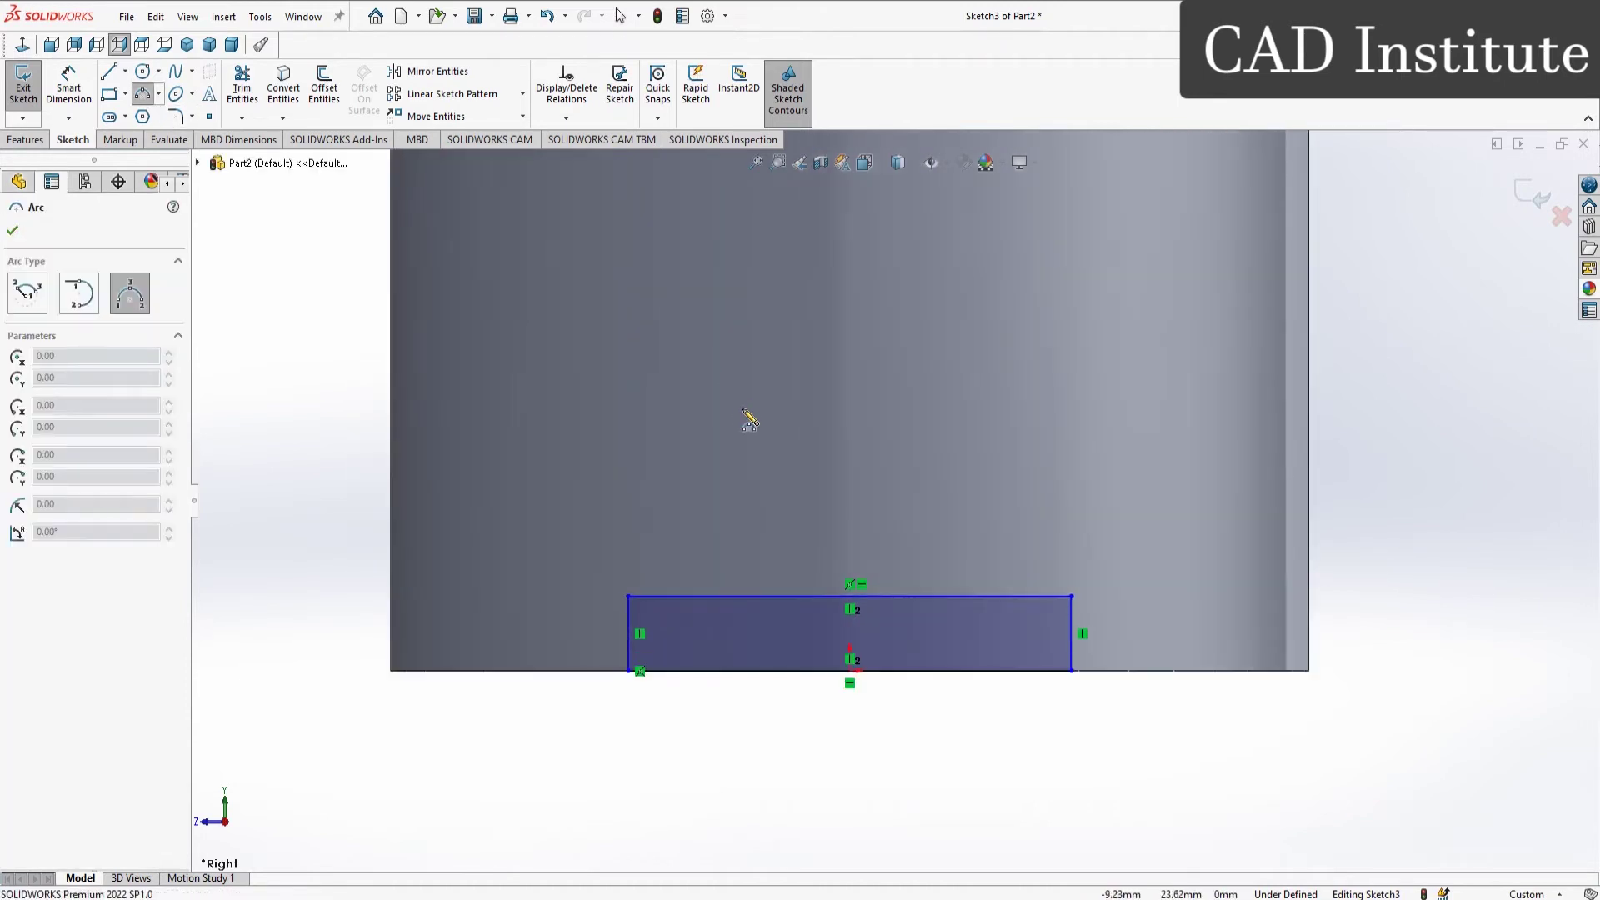
pyautogui.click(630, 597)
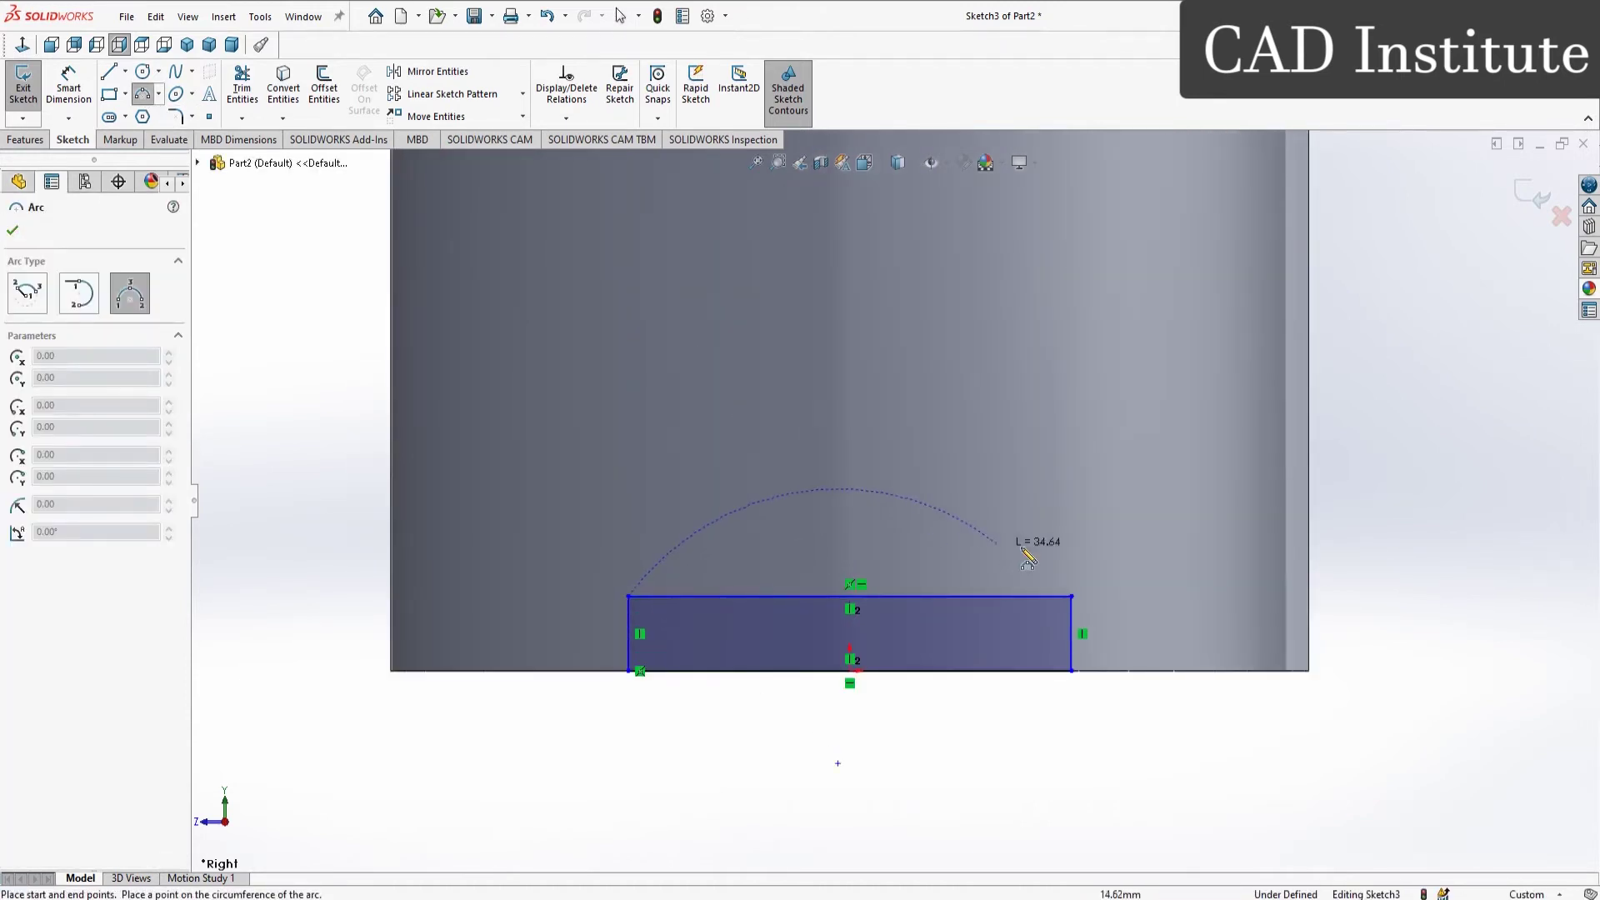
pyautogui.click(1071, 596)
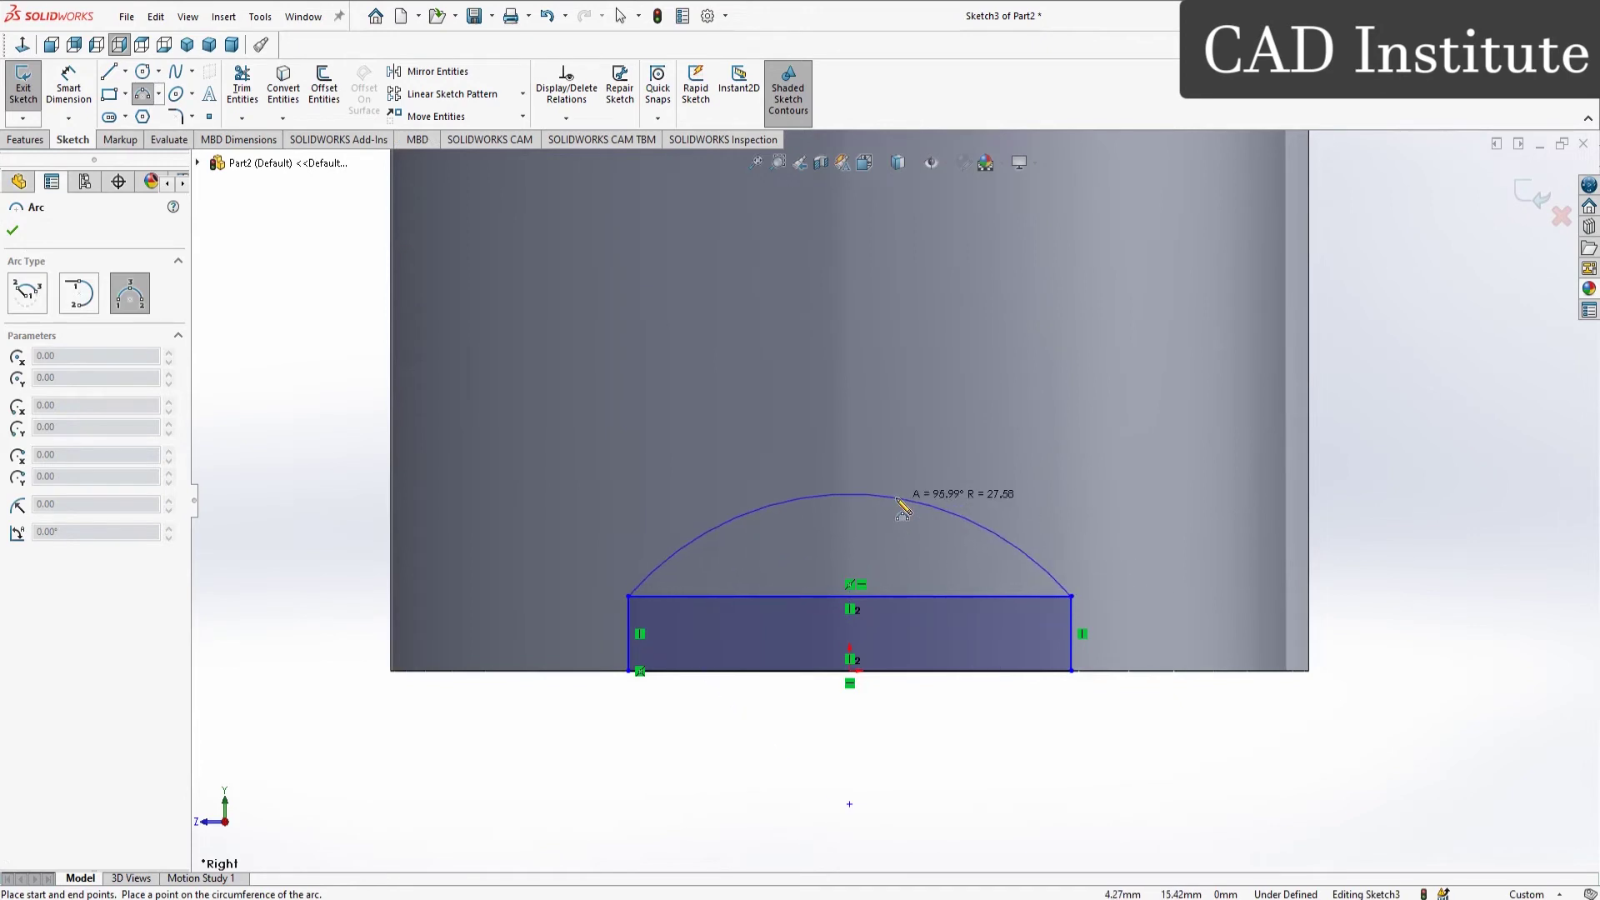
pyautogui.click(899, 505)
pyautogui.press('Escape')
pyautogui.press('Escape')
pyautogui.click(725, 597)
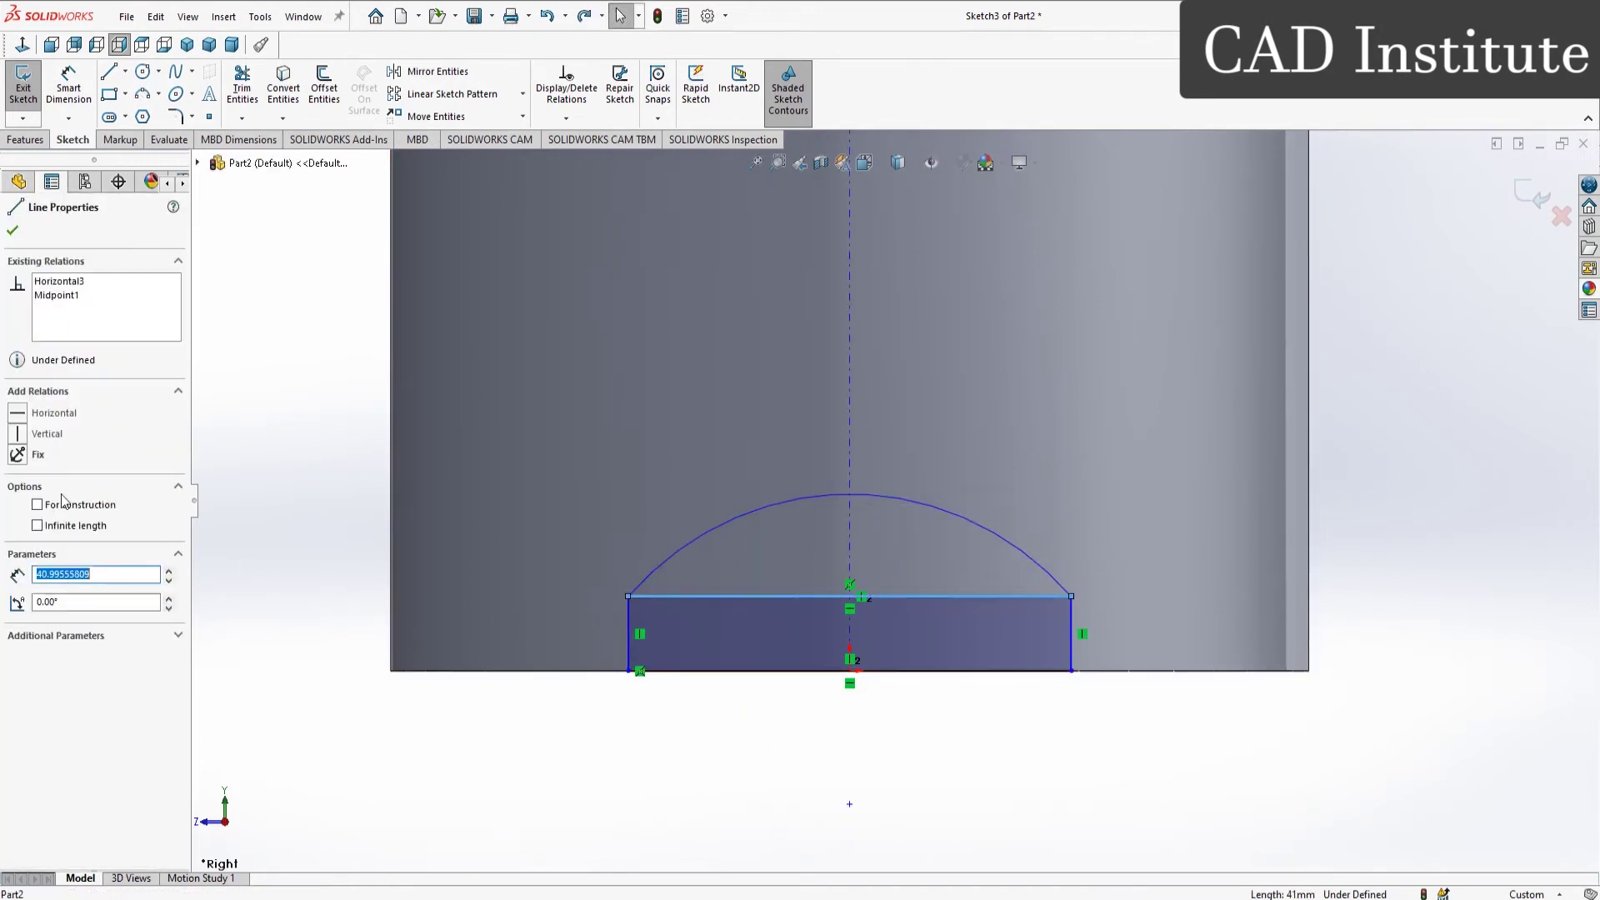
pyautogui.click(37, 505)
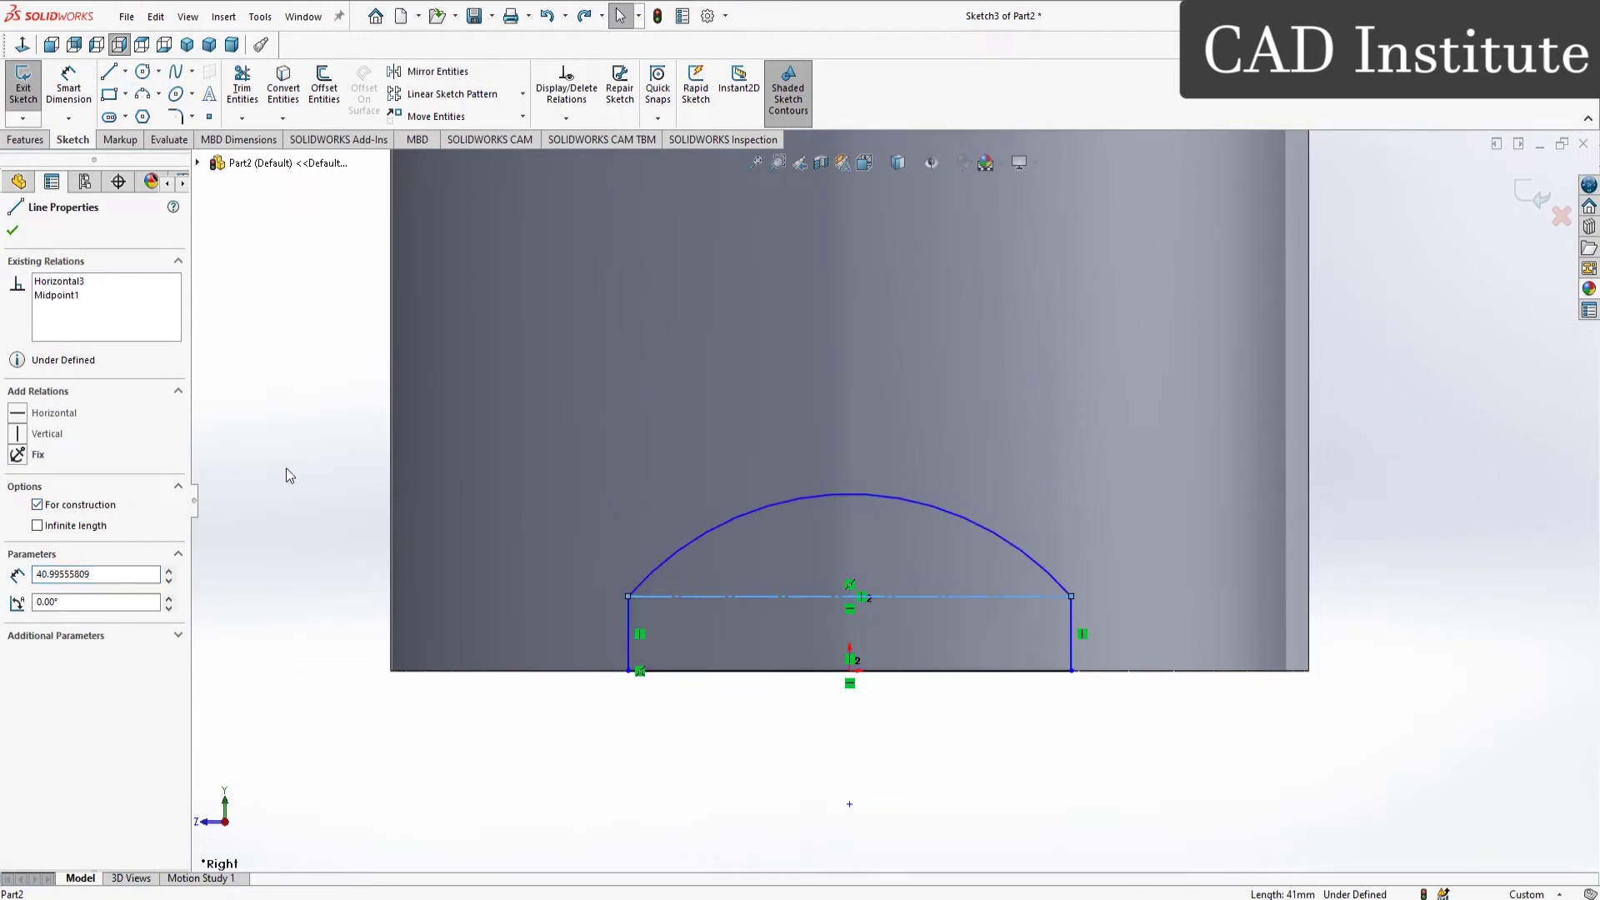
pyautogui.press('Escape')
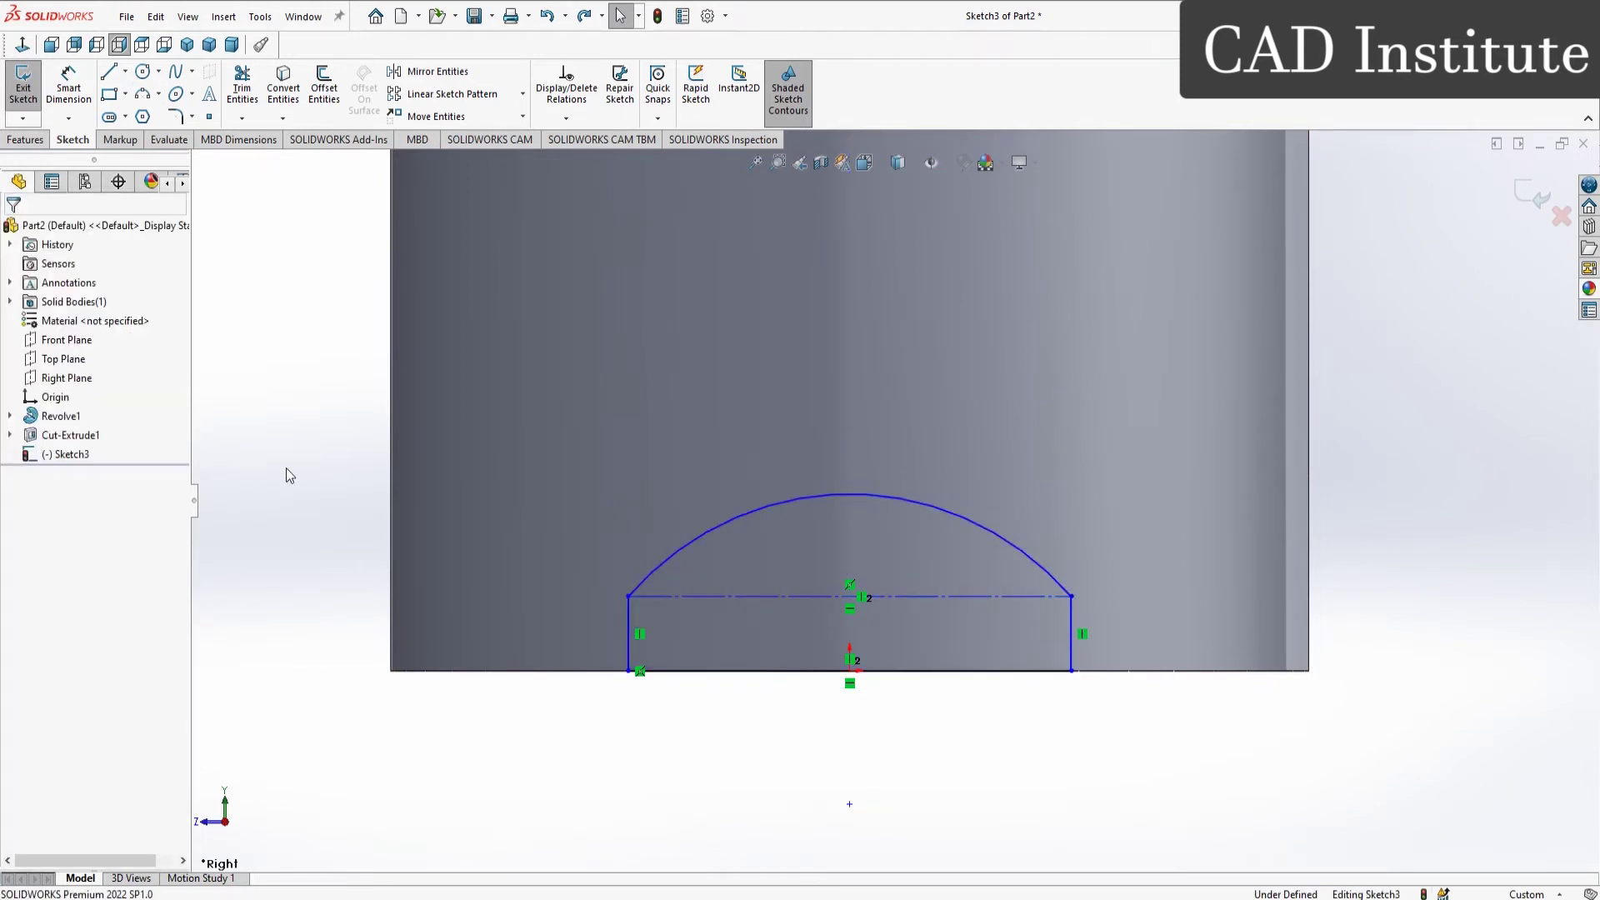
pyautogui.press('z')
# Step: Dimension the profile: 50 mm width, R40 arc radius, 5 mm side height
pyautogui.click(69, 84)
pyautogui.scroll(-1, 816, 649)
pyautogui.click(821, 636)
pyautogui.click(829, 696)
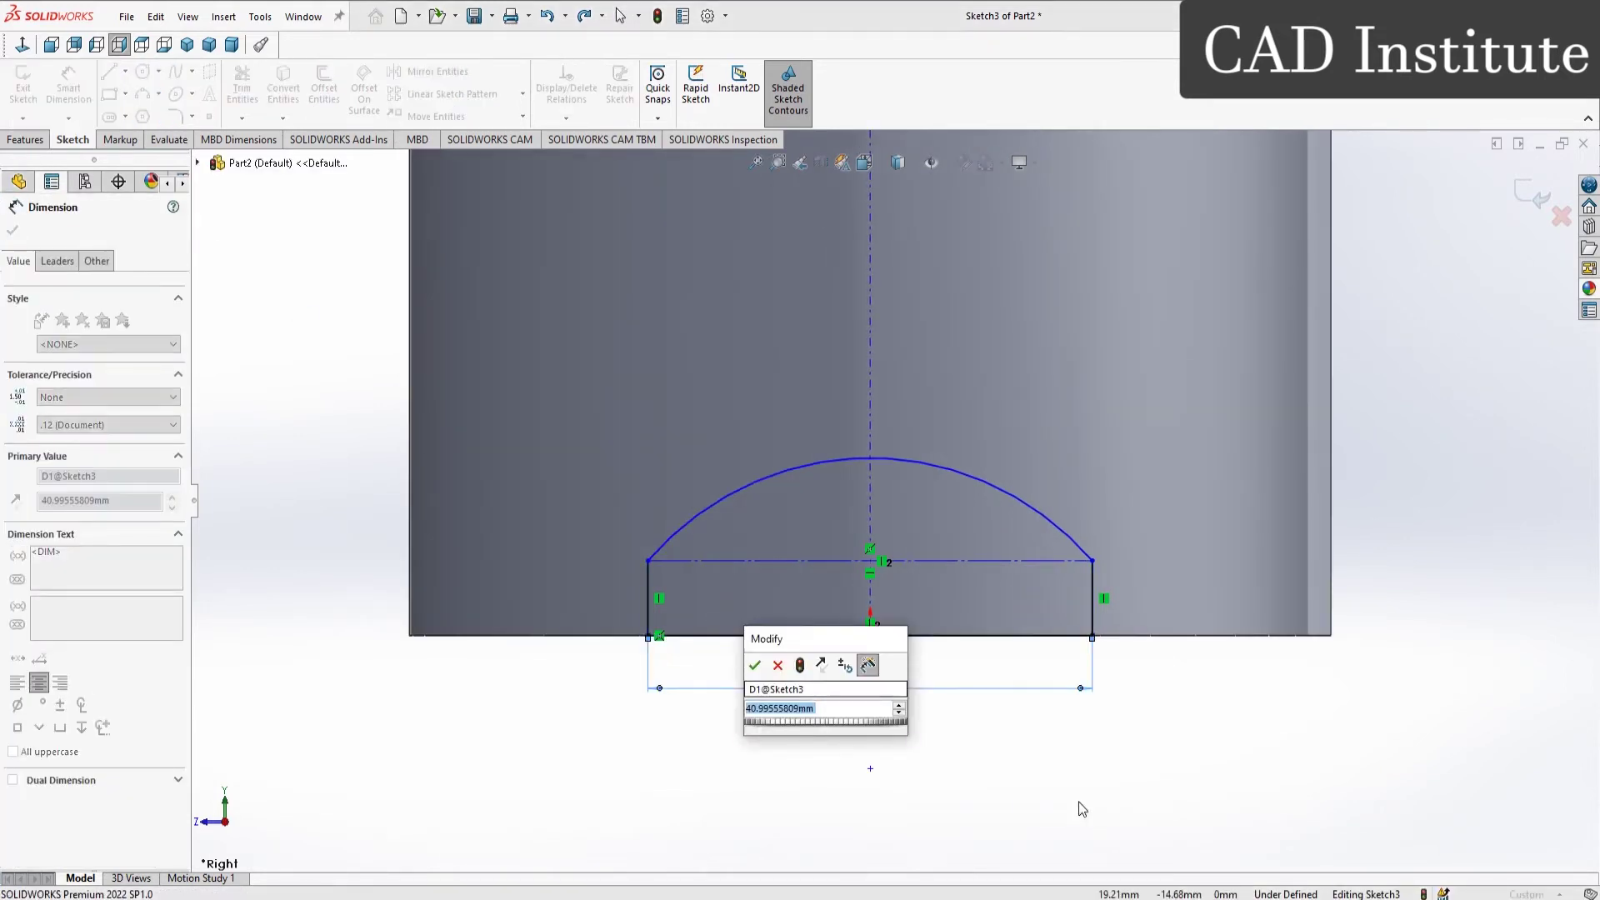
pyautogui.write('50')
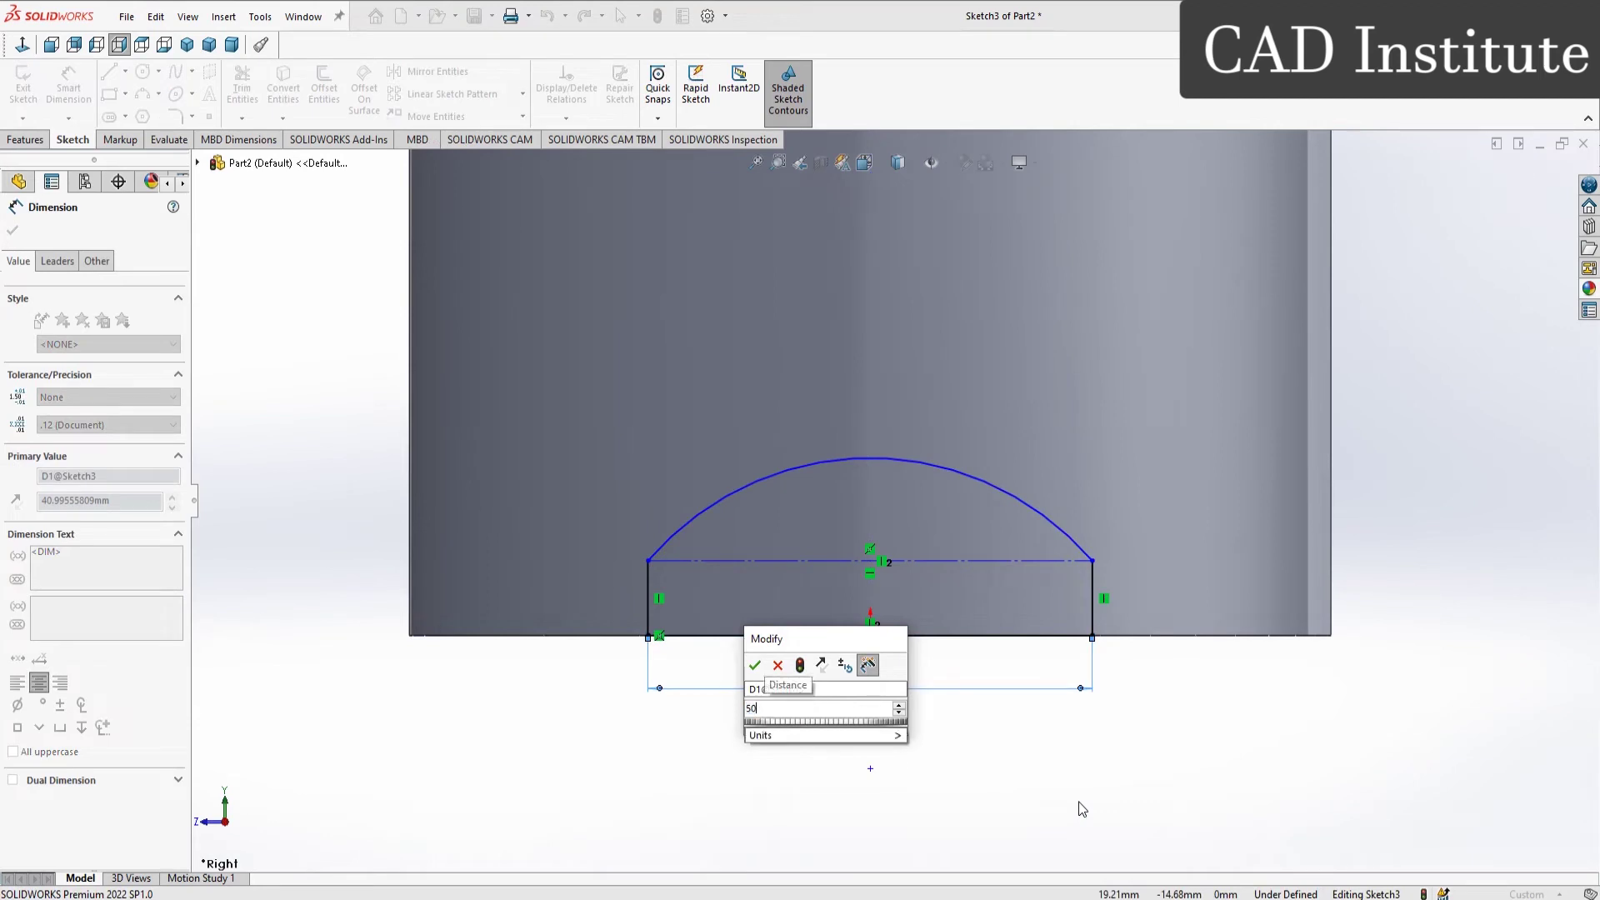
pyautogui.press('Return')
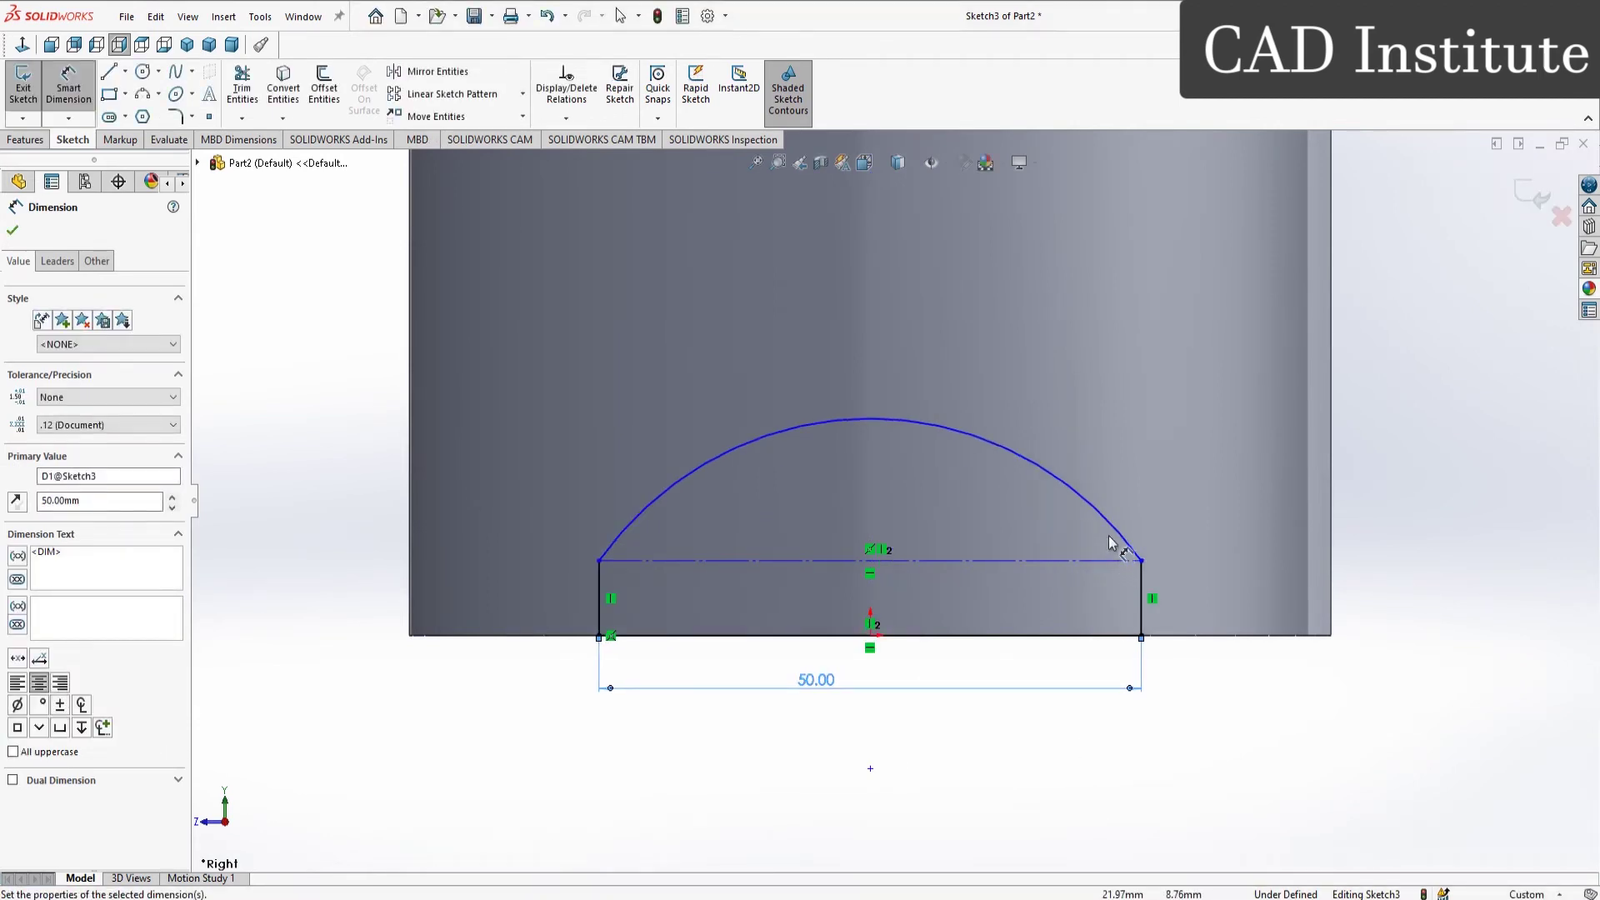
pyautogui.click(1115, 527)
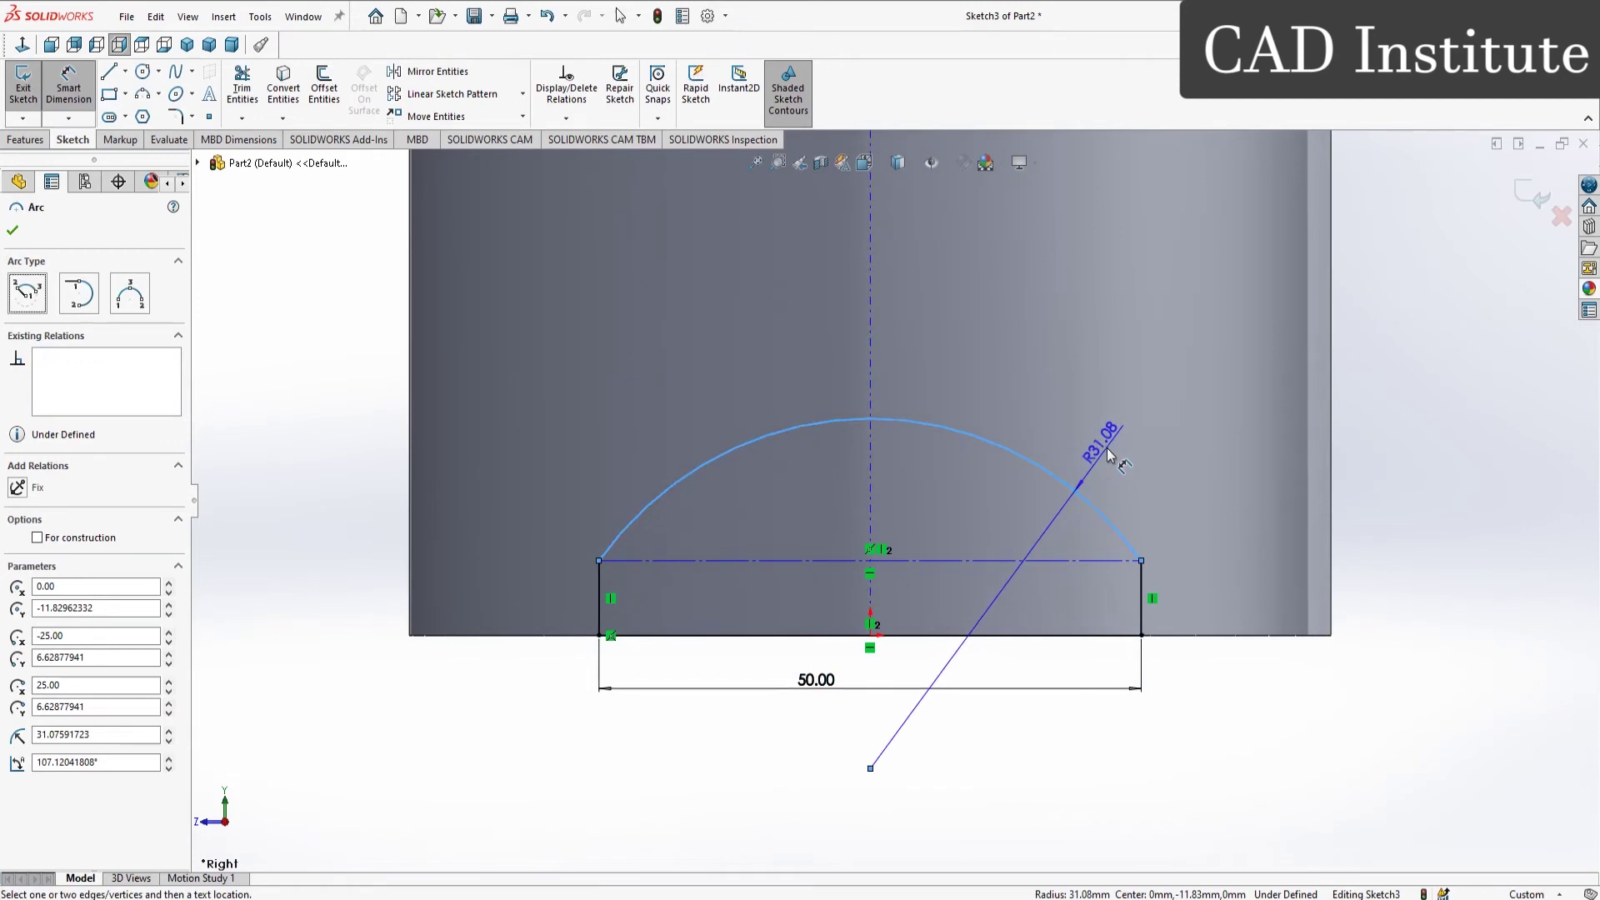
pyautogui.click(1108, 454)
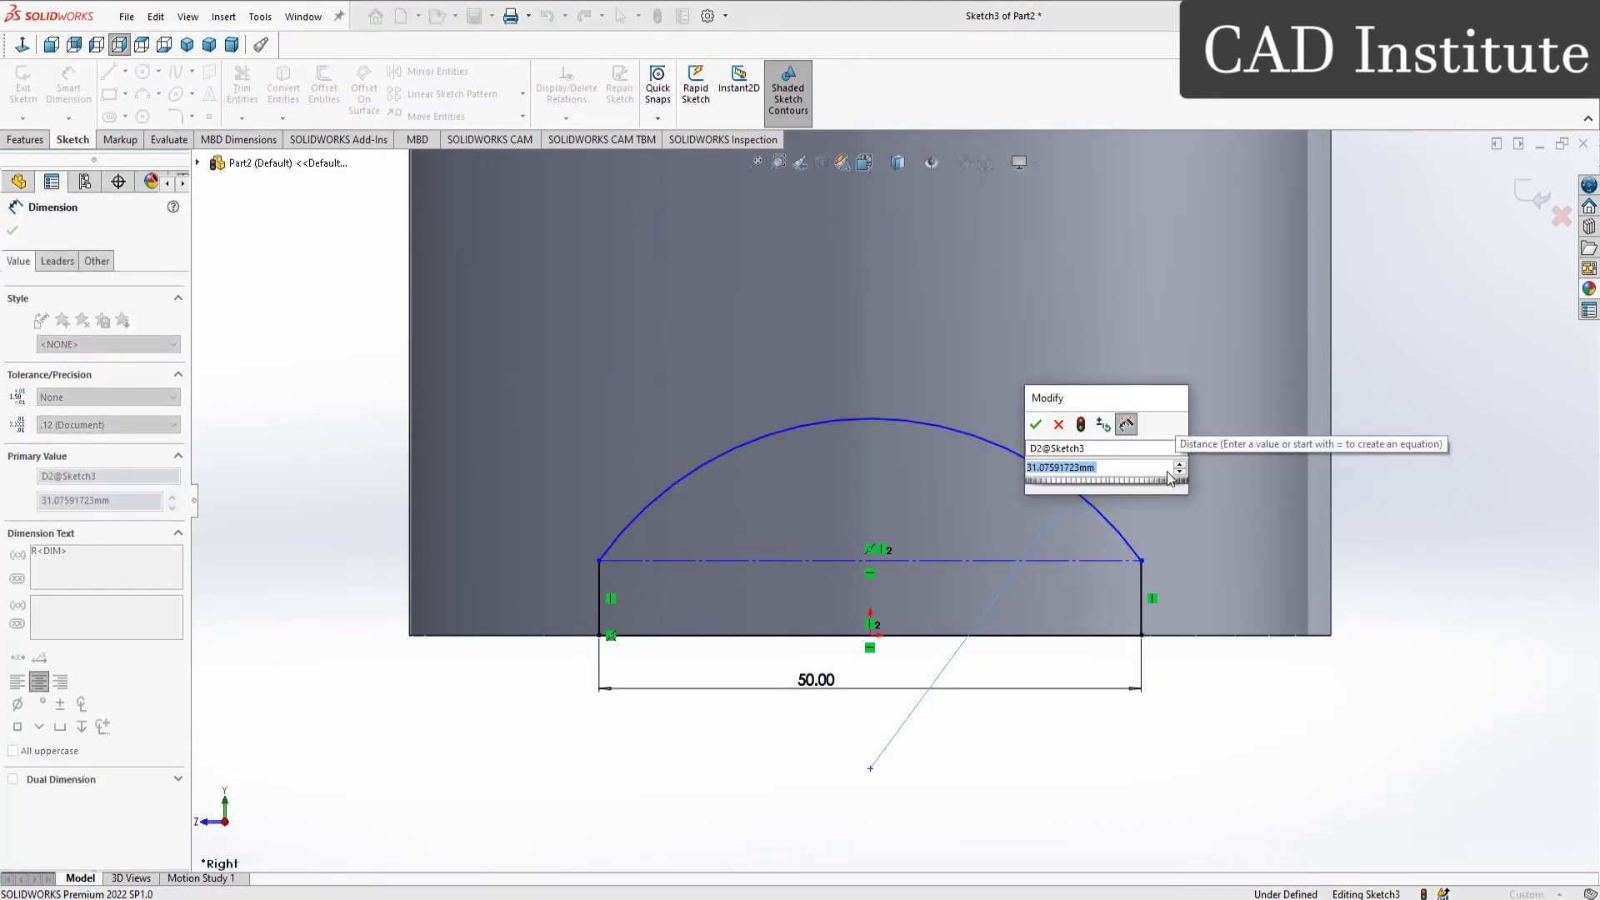
pyautogui.write('40')
pyautogui.press('Return')
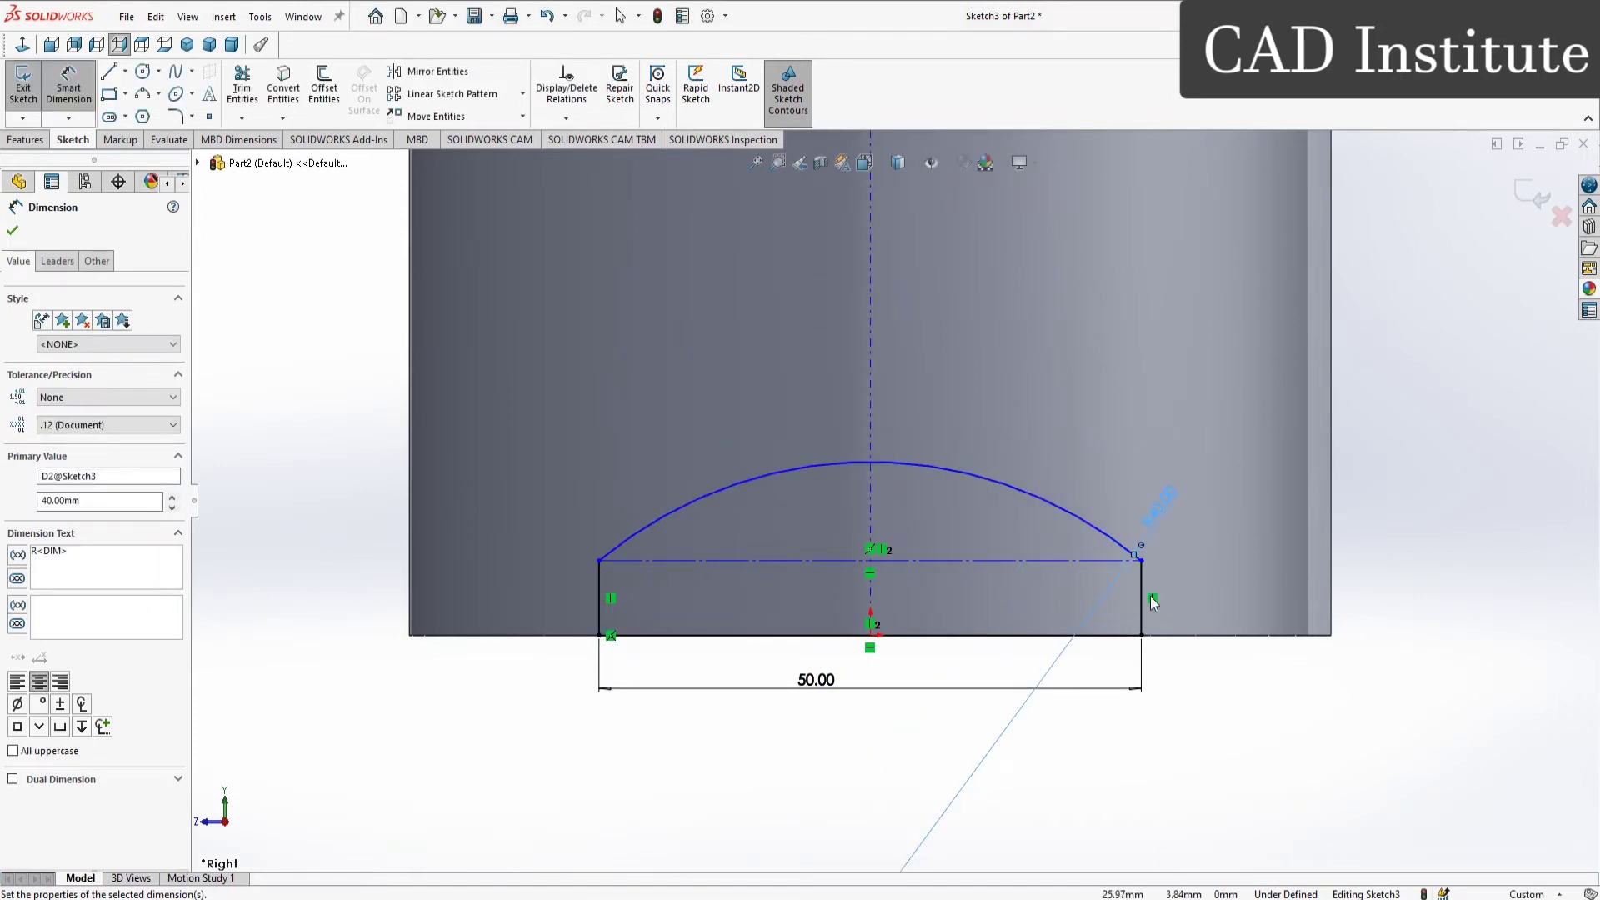
pyautogui.click(1143, 605)
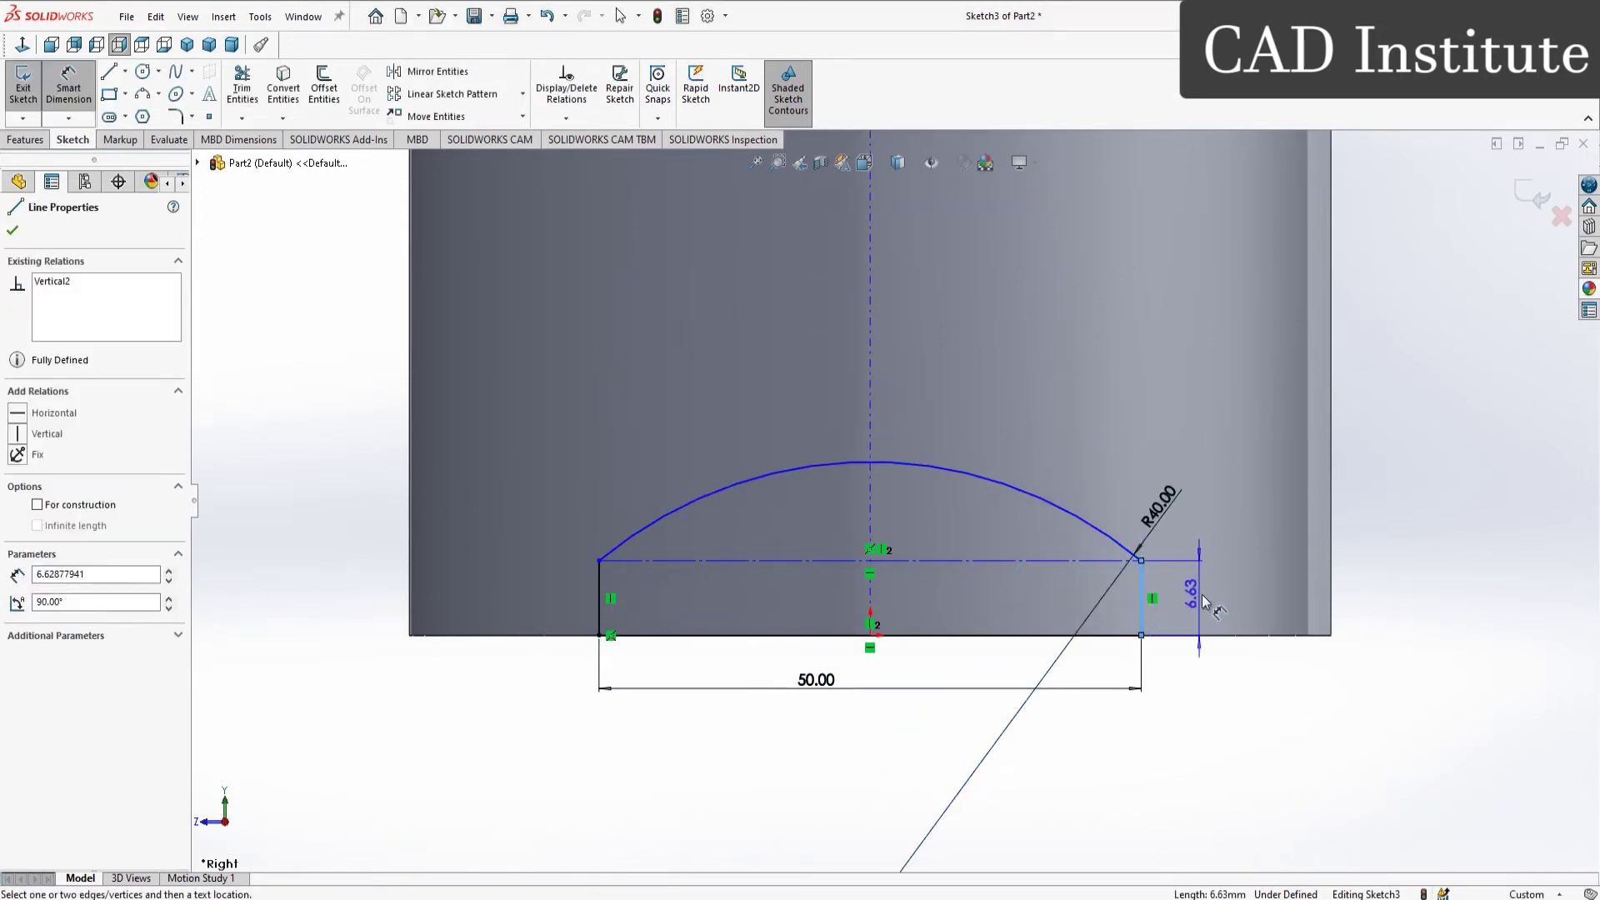
pyautogui.click(1203, 608)
pyautogui.write('5')
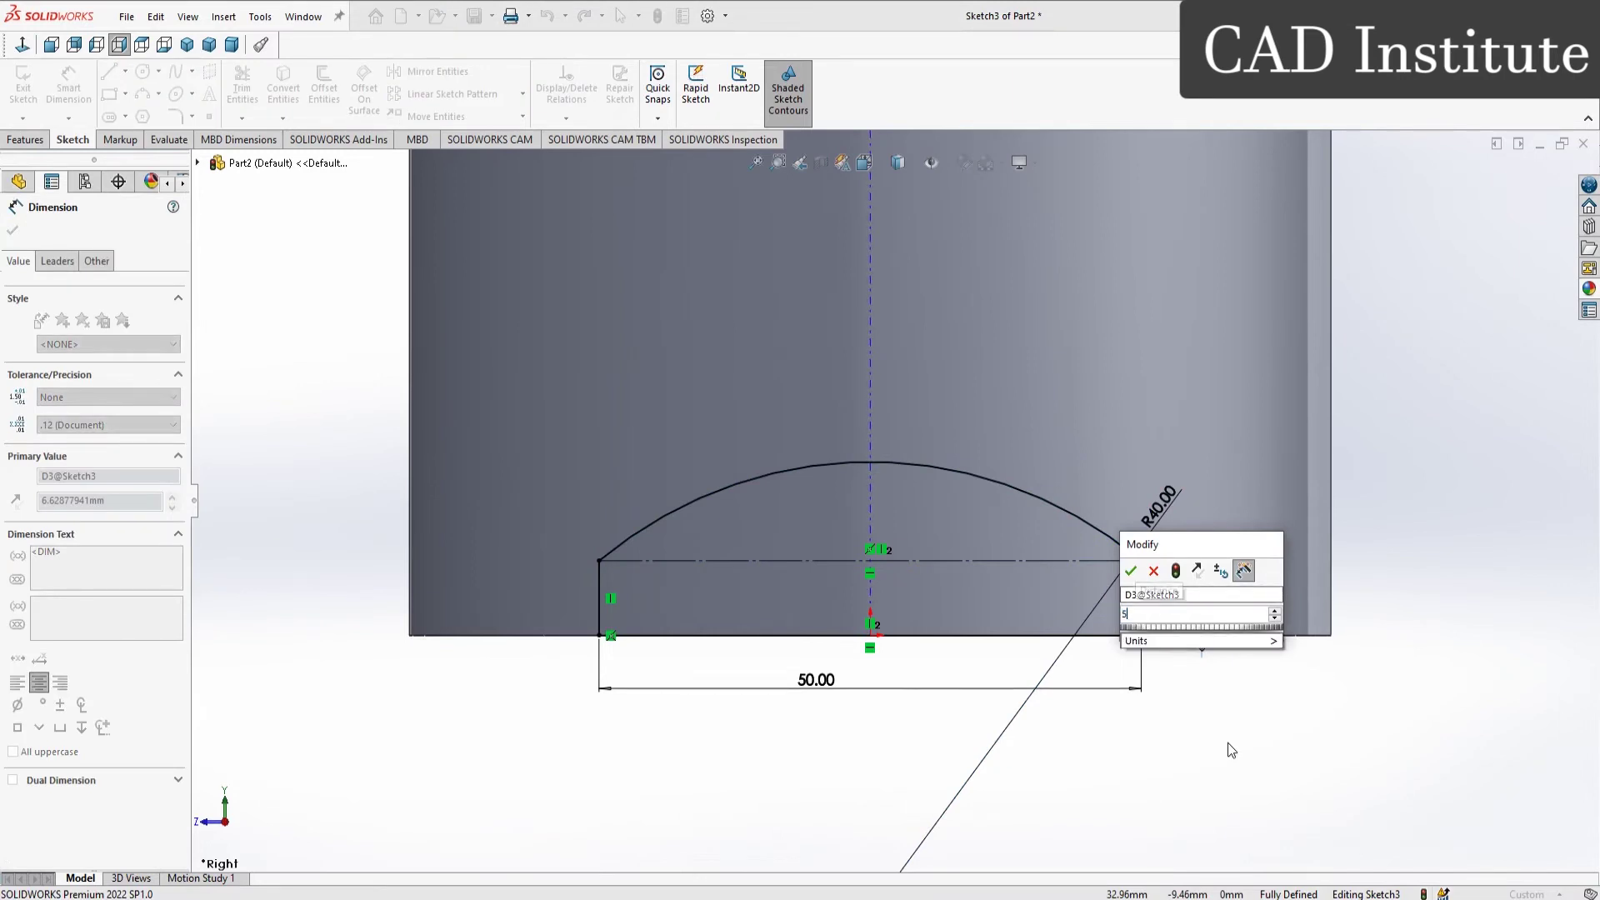
pyautogui.press('Return')
pyautogui.click(1229, 748)
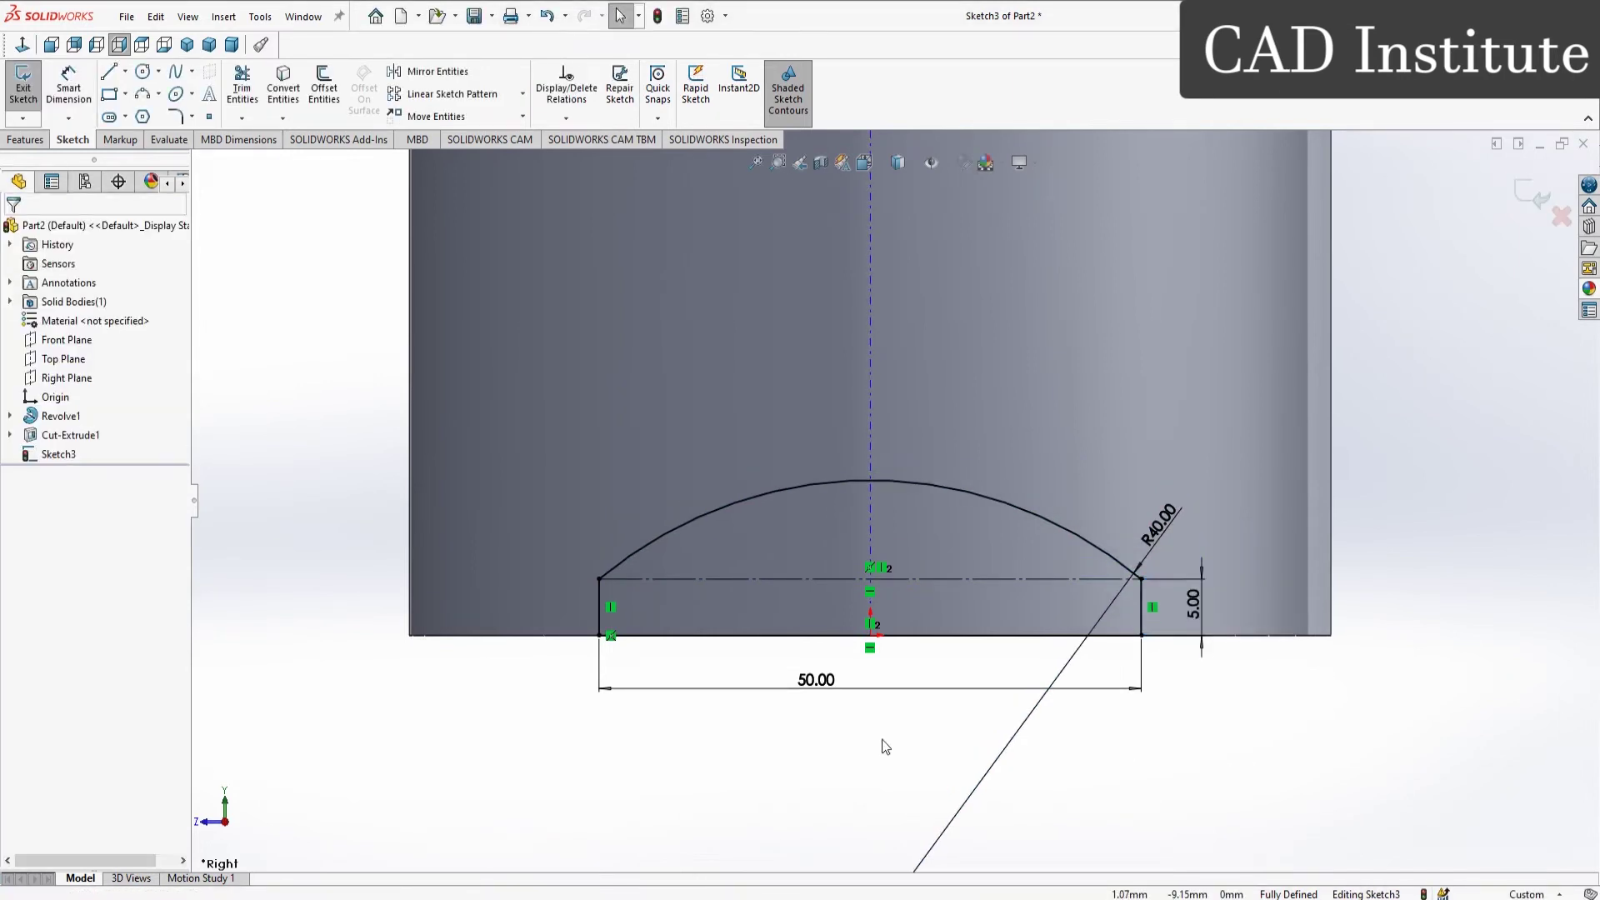
pyautogui.click(26, 139)
pyautogui.click(247, 81)
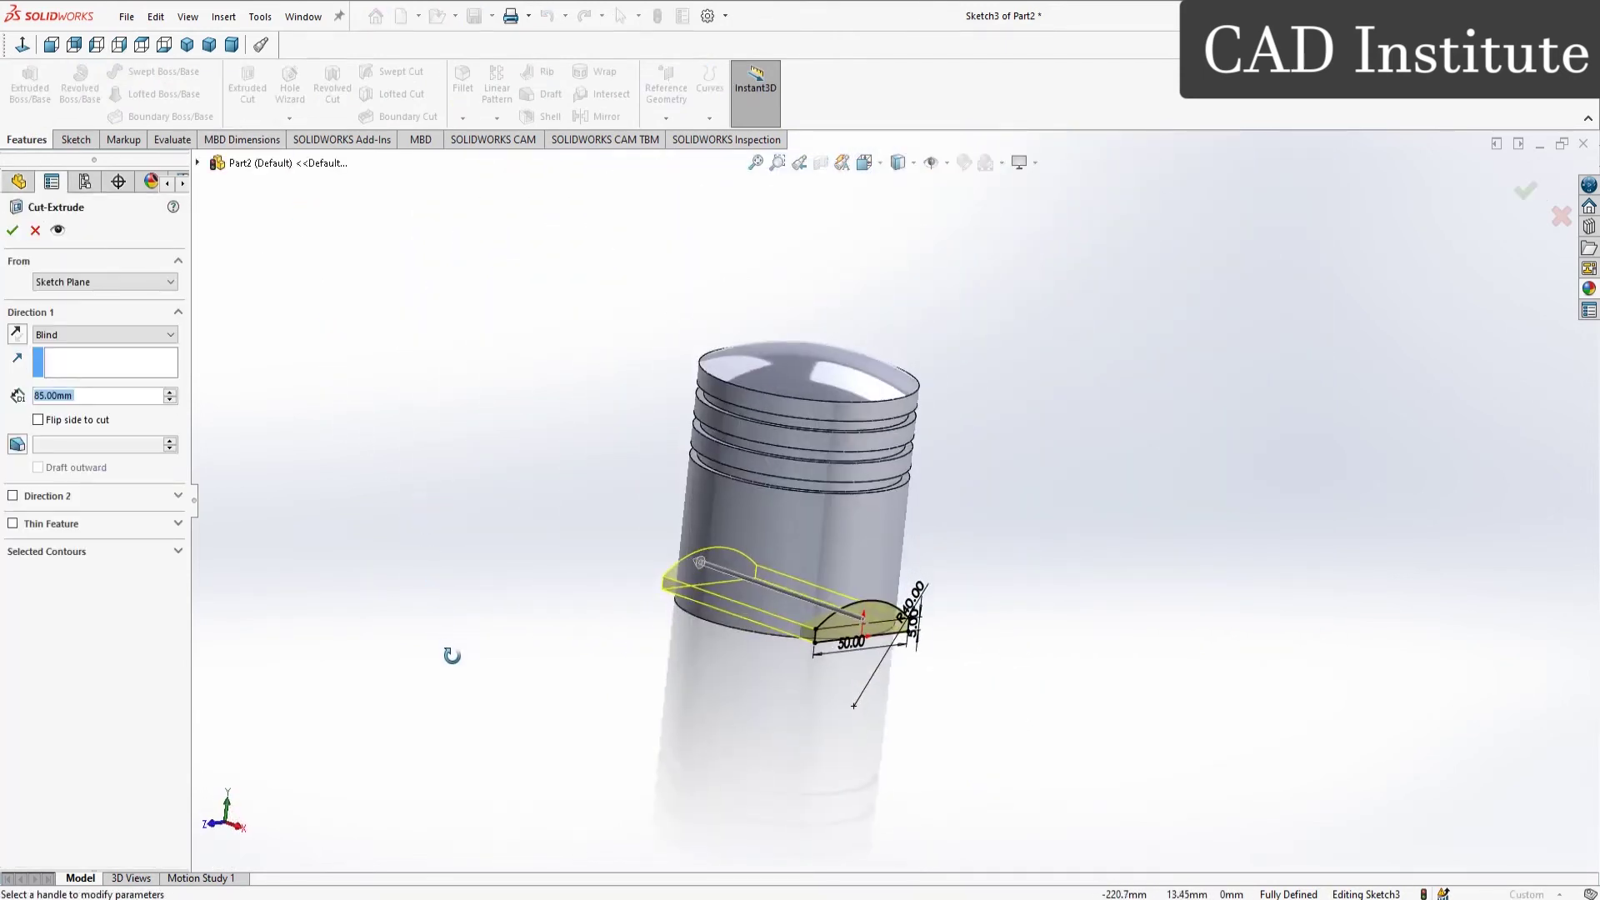
# Step: Cut the arched Sketch3 profile Through All to notch the skirt's lower edge
pyautogui.click(77, 335)
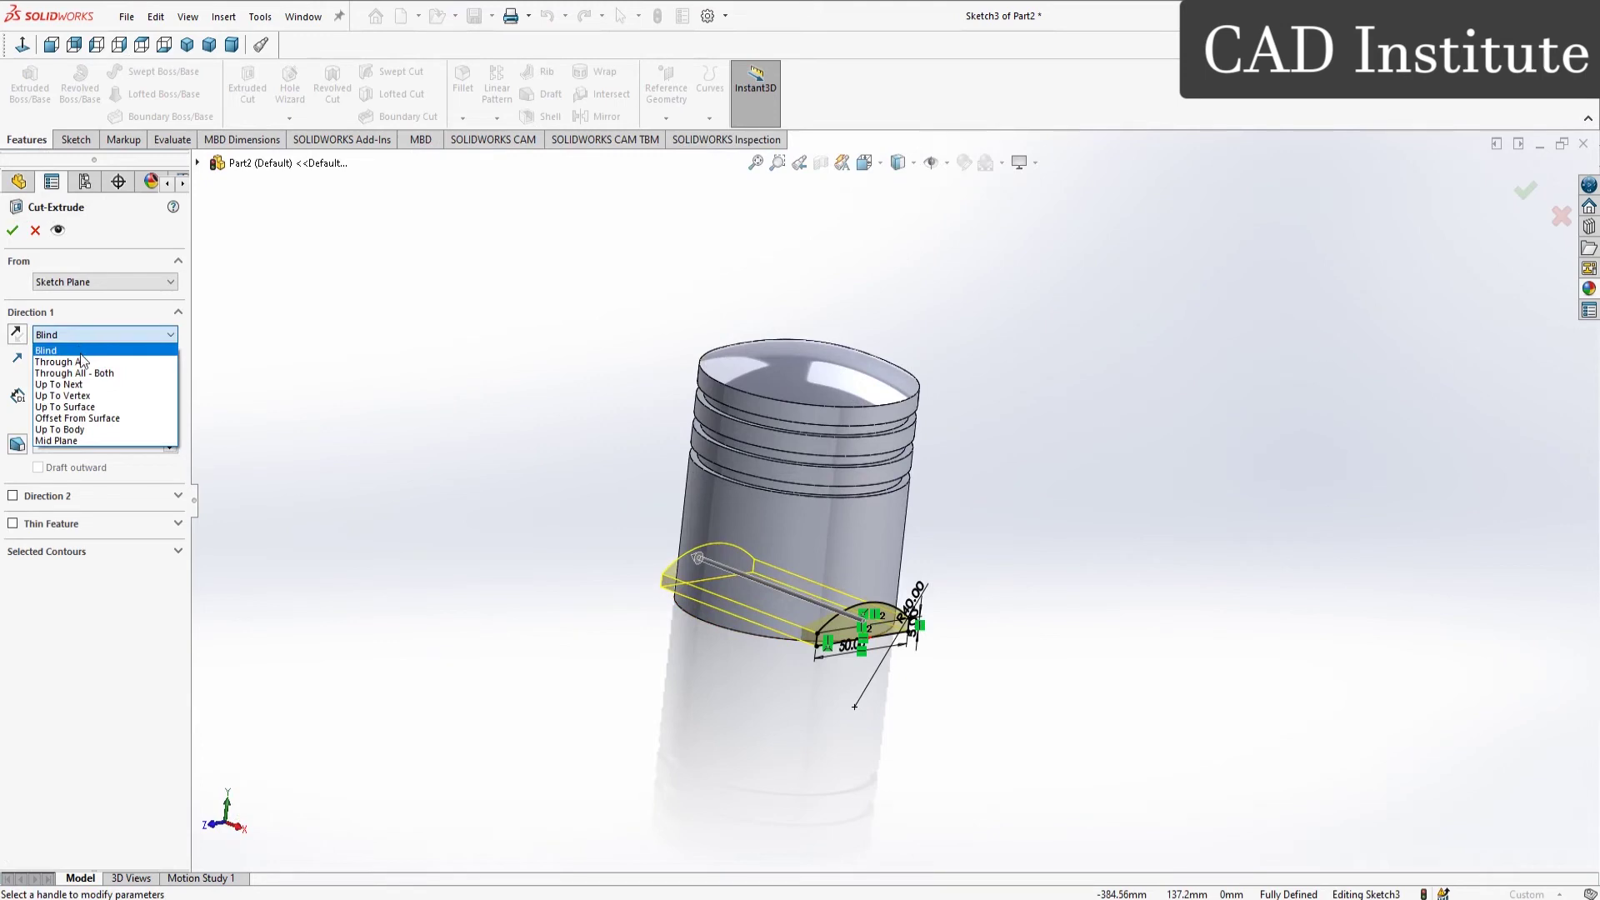
pyautogui.click(82, 363)
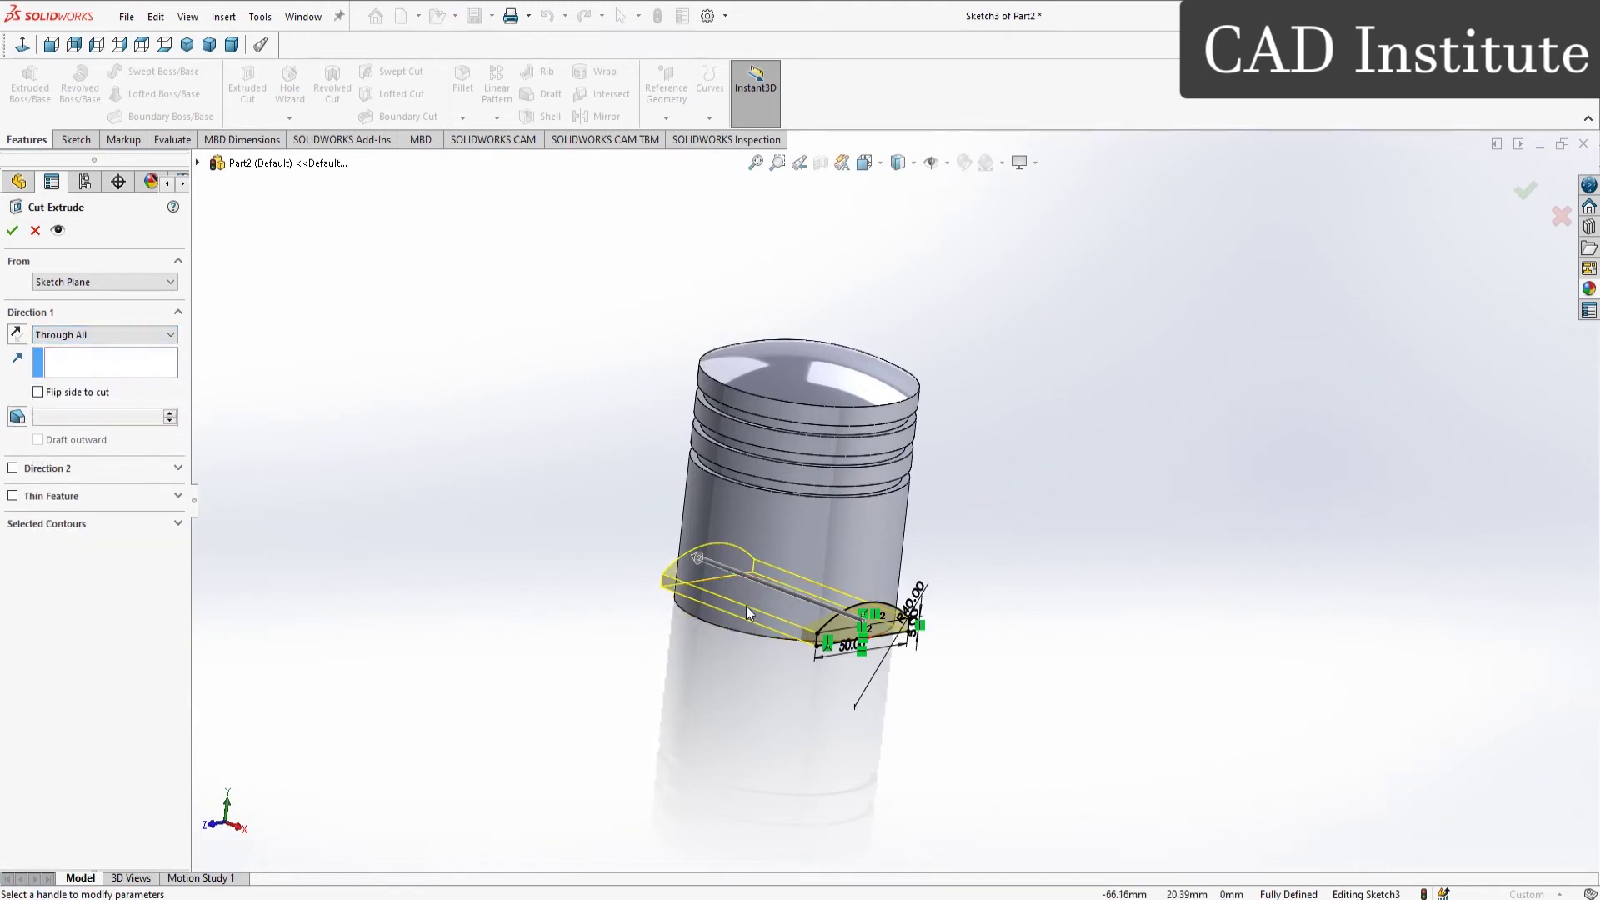
pyautogui.scroll(-2, 746, 607)
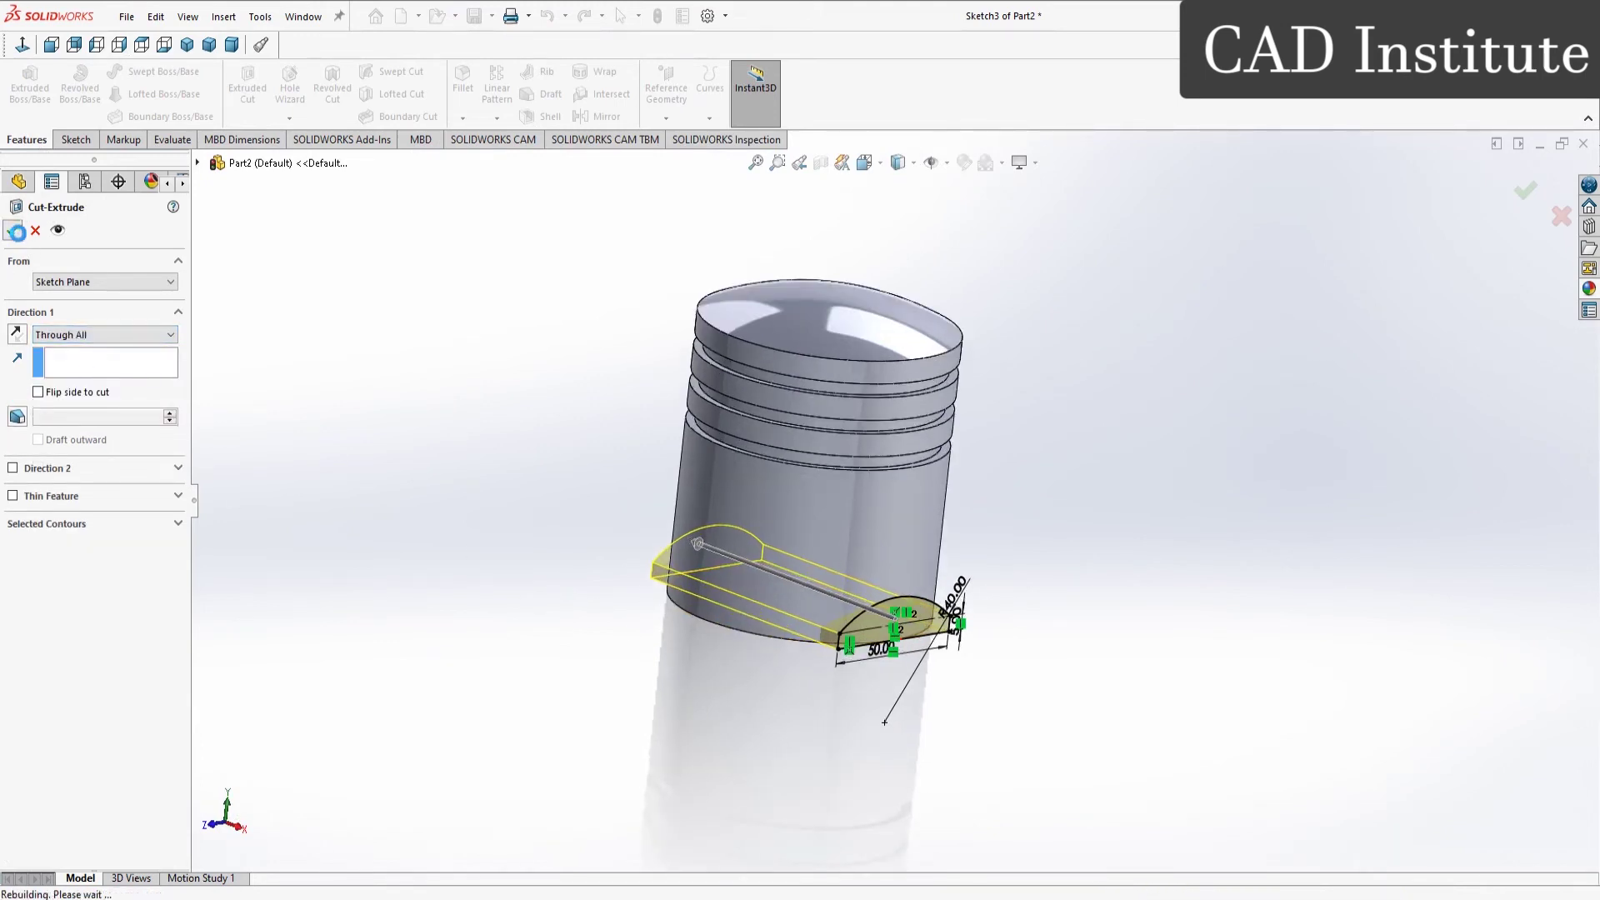
pyautogui.click(15, 231)
pyautogui.moveTo(469, 546)
pyautogui.mouseDown(button='middle')
pyautogui.moveTo(375, 347)
pyautogui.moveTo(375, 464)
pyautogui.moveTo(483, 475)
pyautogui.moveTo(485, 558)
pyautogui.mouseUp(button='middle')
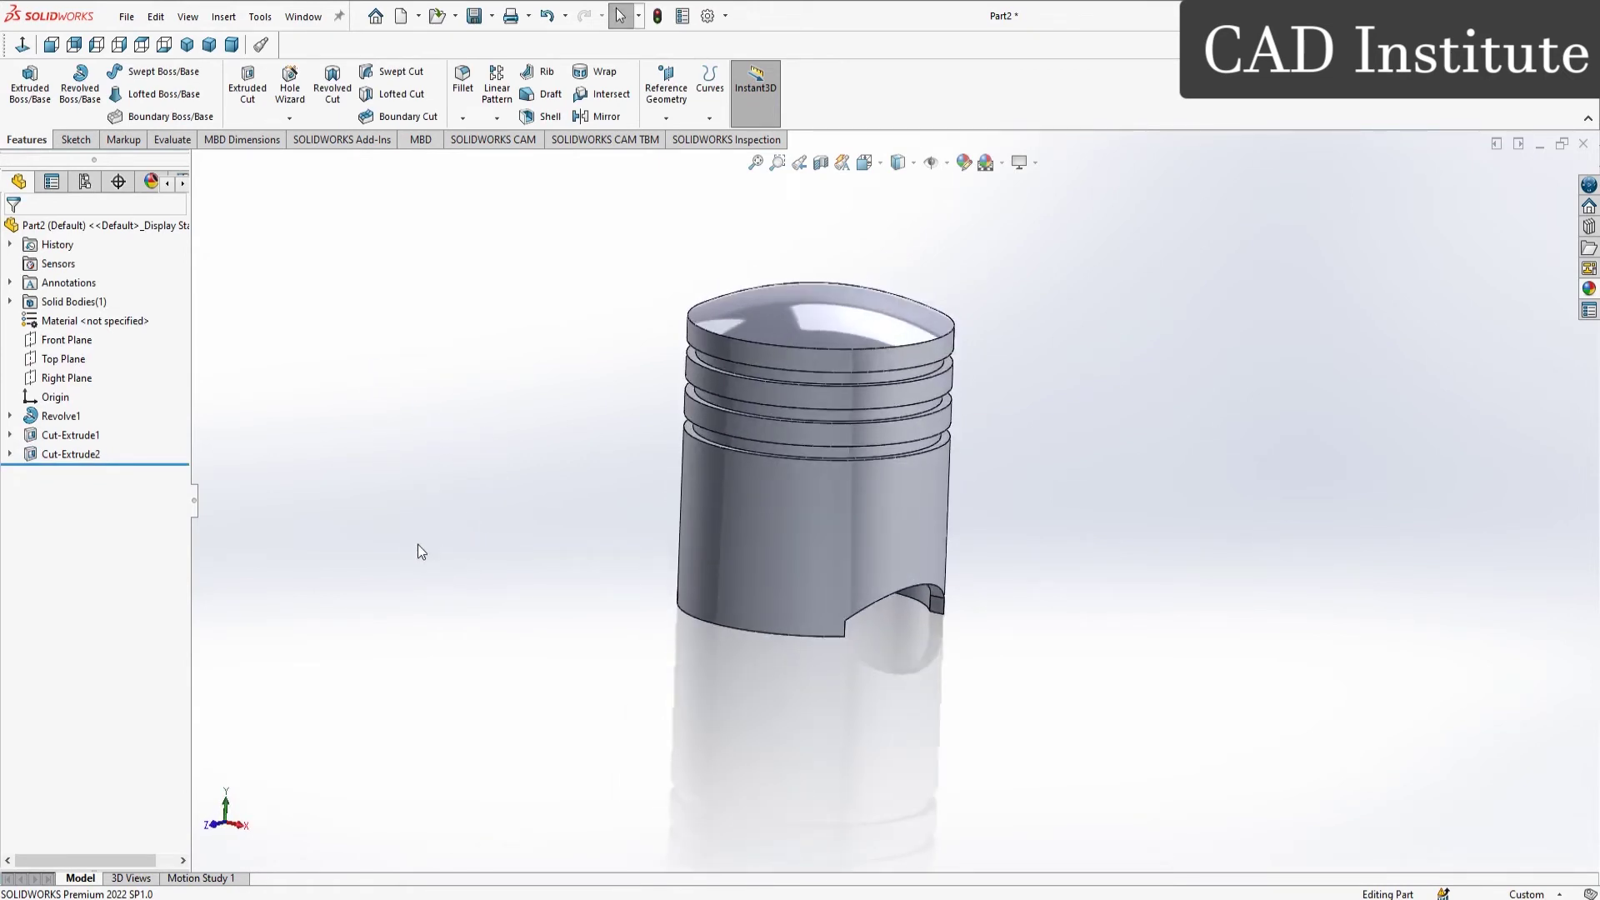
# Step: Start a Front Plane sketch and draw two concentric circles on the skirt
pyautogui.click(75, 348)
pyautogui.click(96, 330)
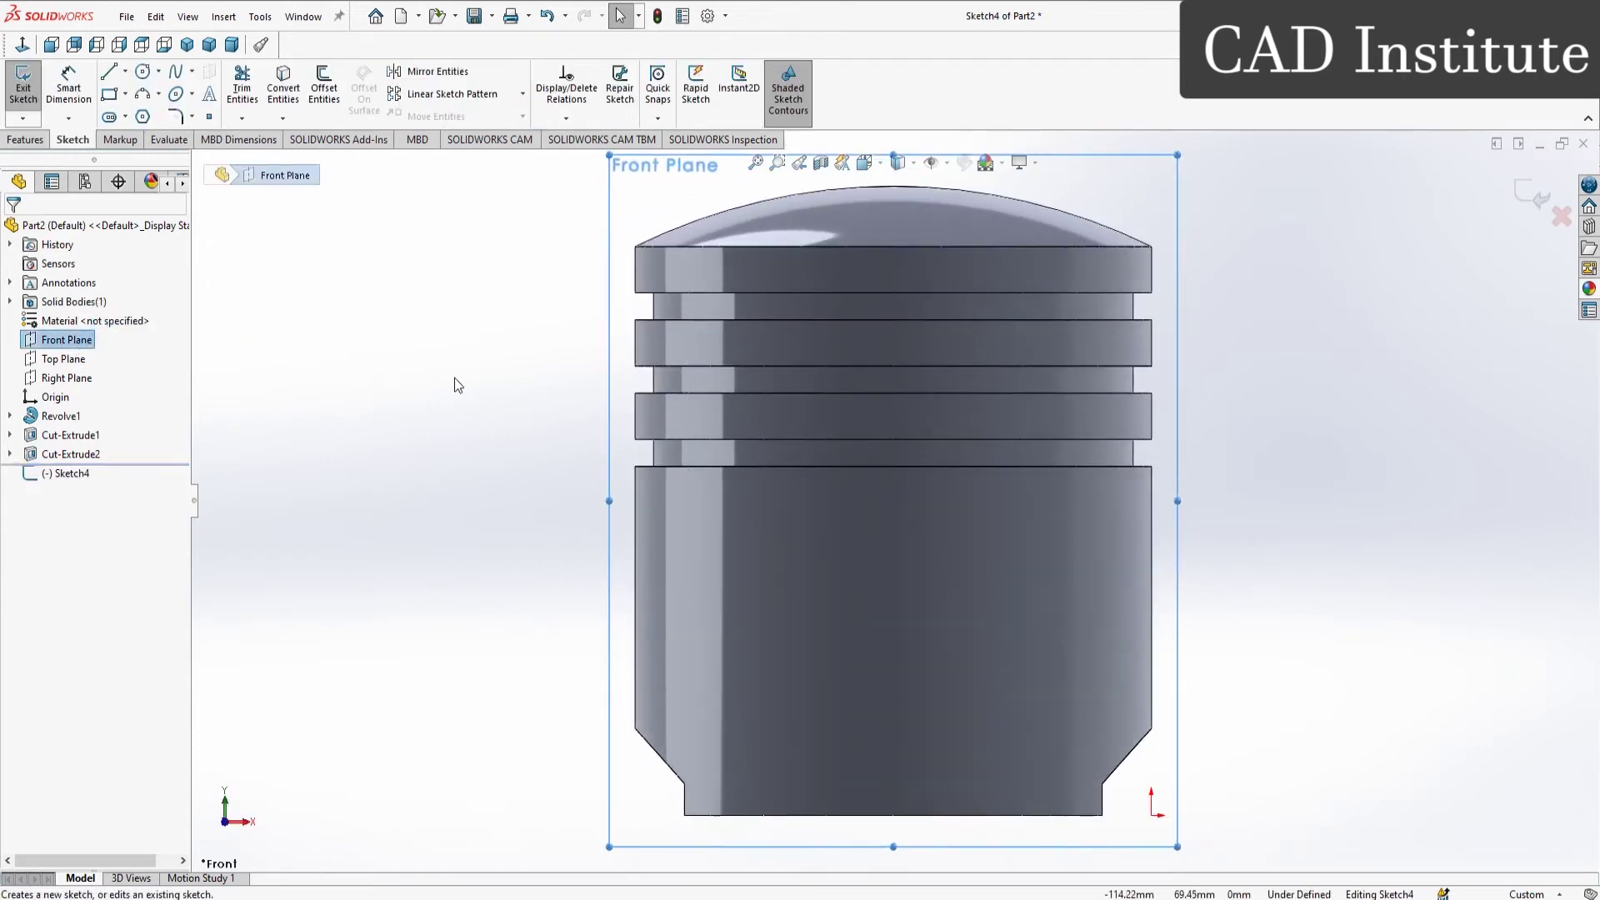
pyautogui.click(455, 384)
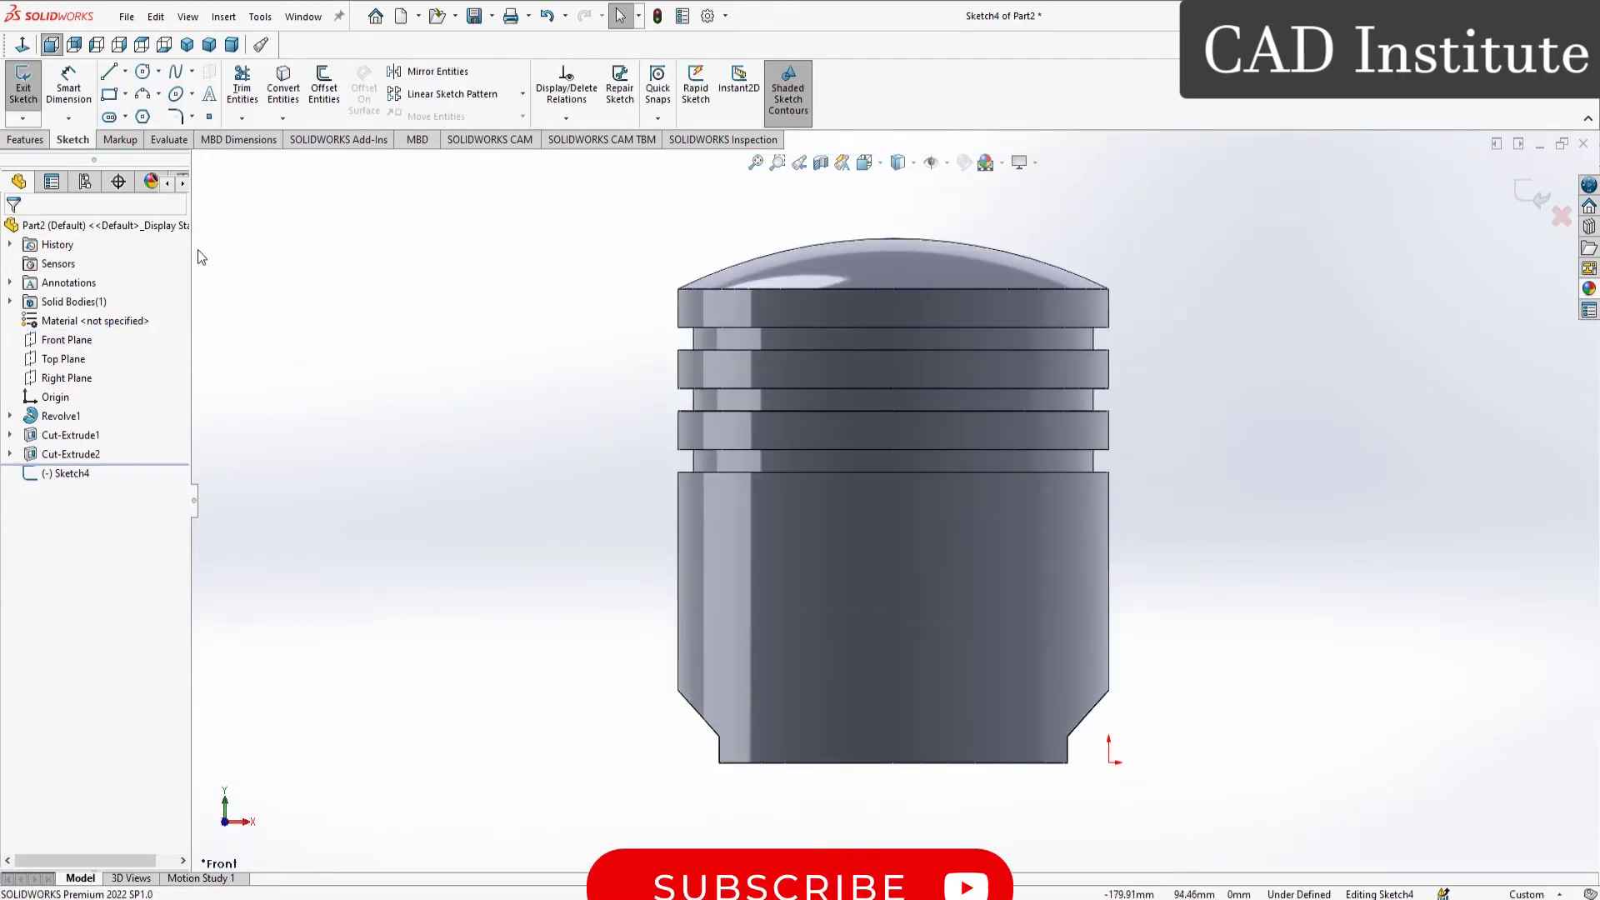
pyautogui.click(143, 71)
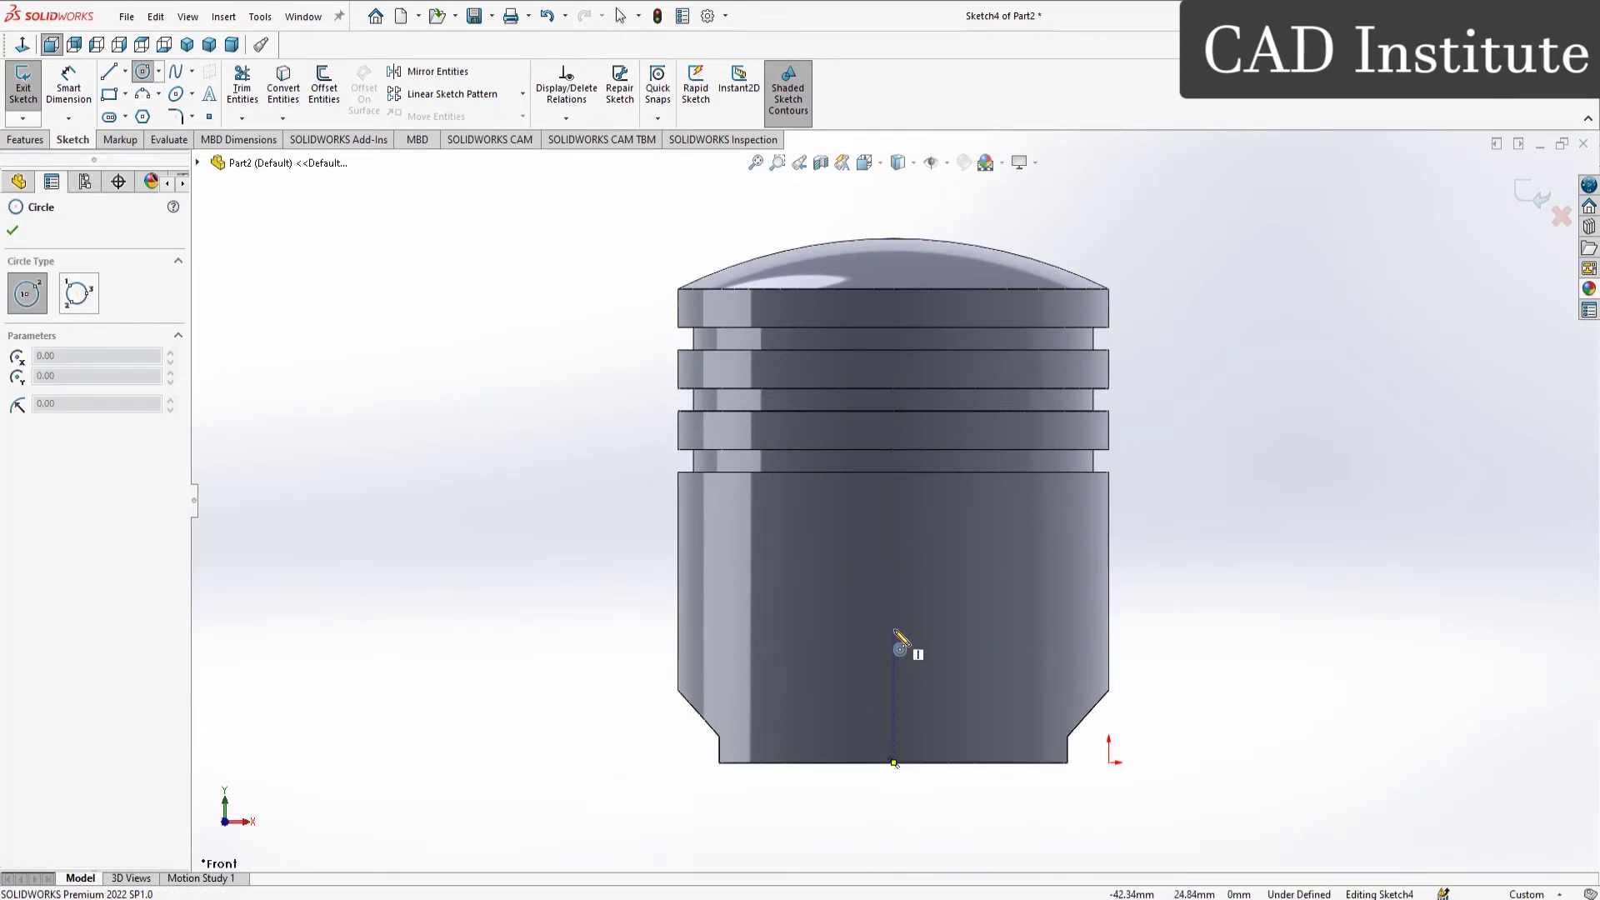
pyautogui.click(893, 602)
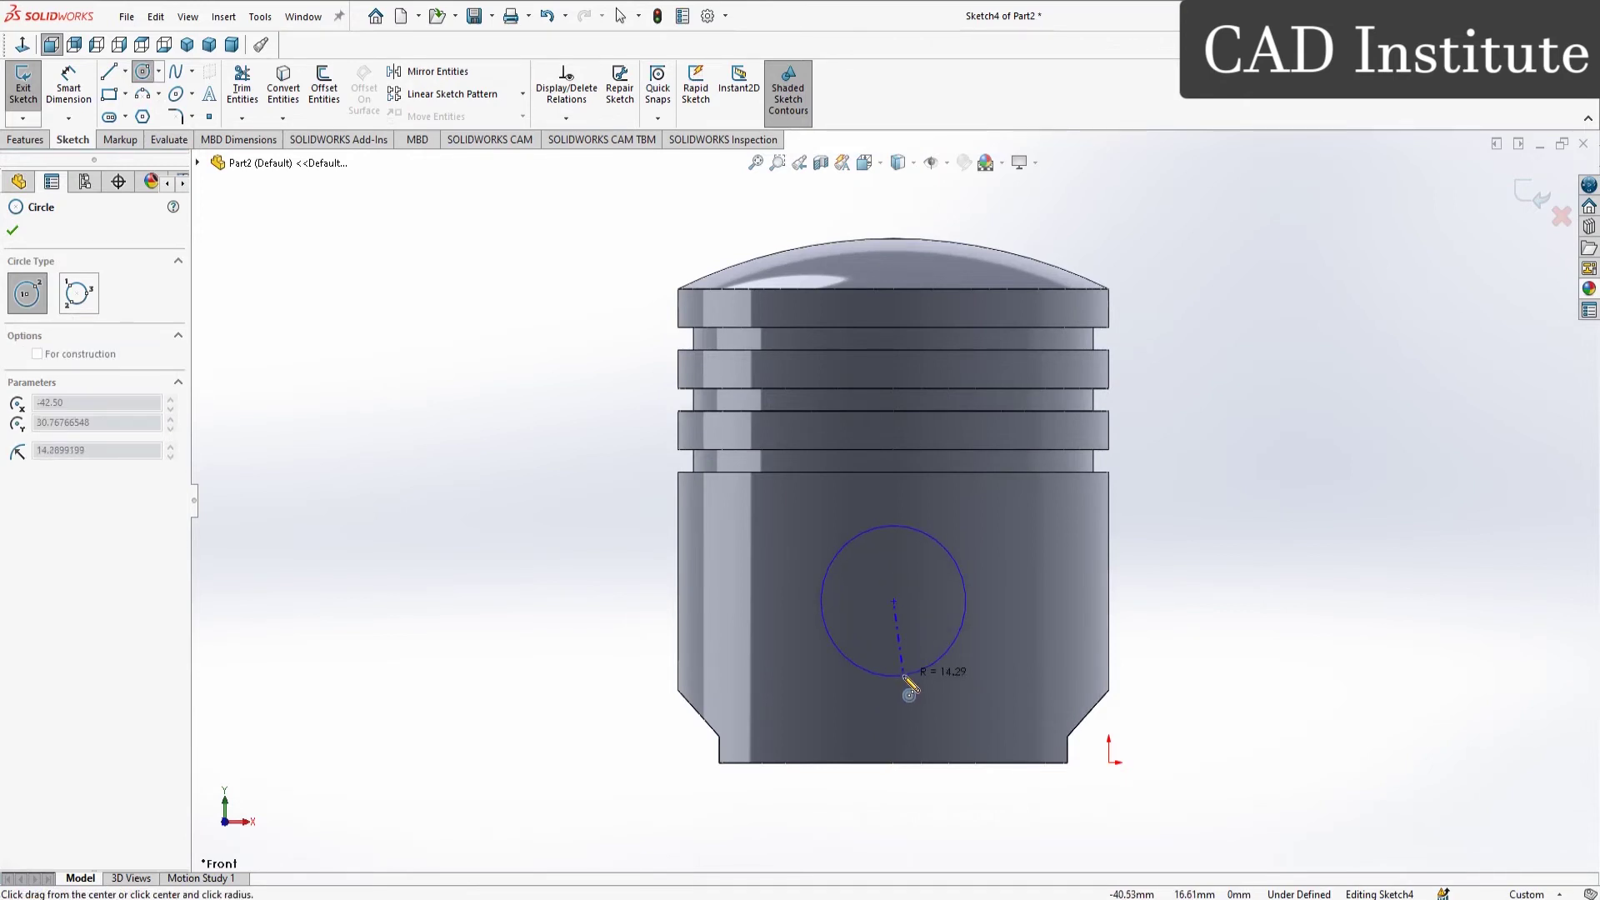
pyautogui.click(907, 672)
pyautogui.click(893, 599)
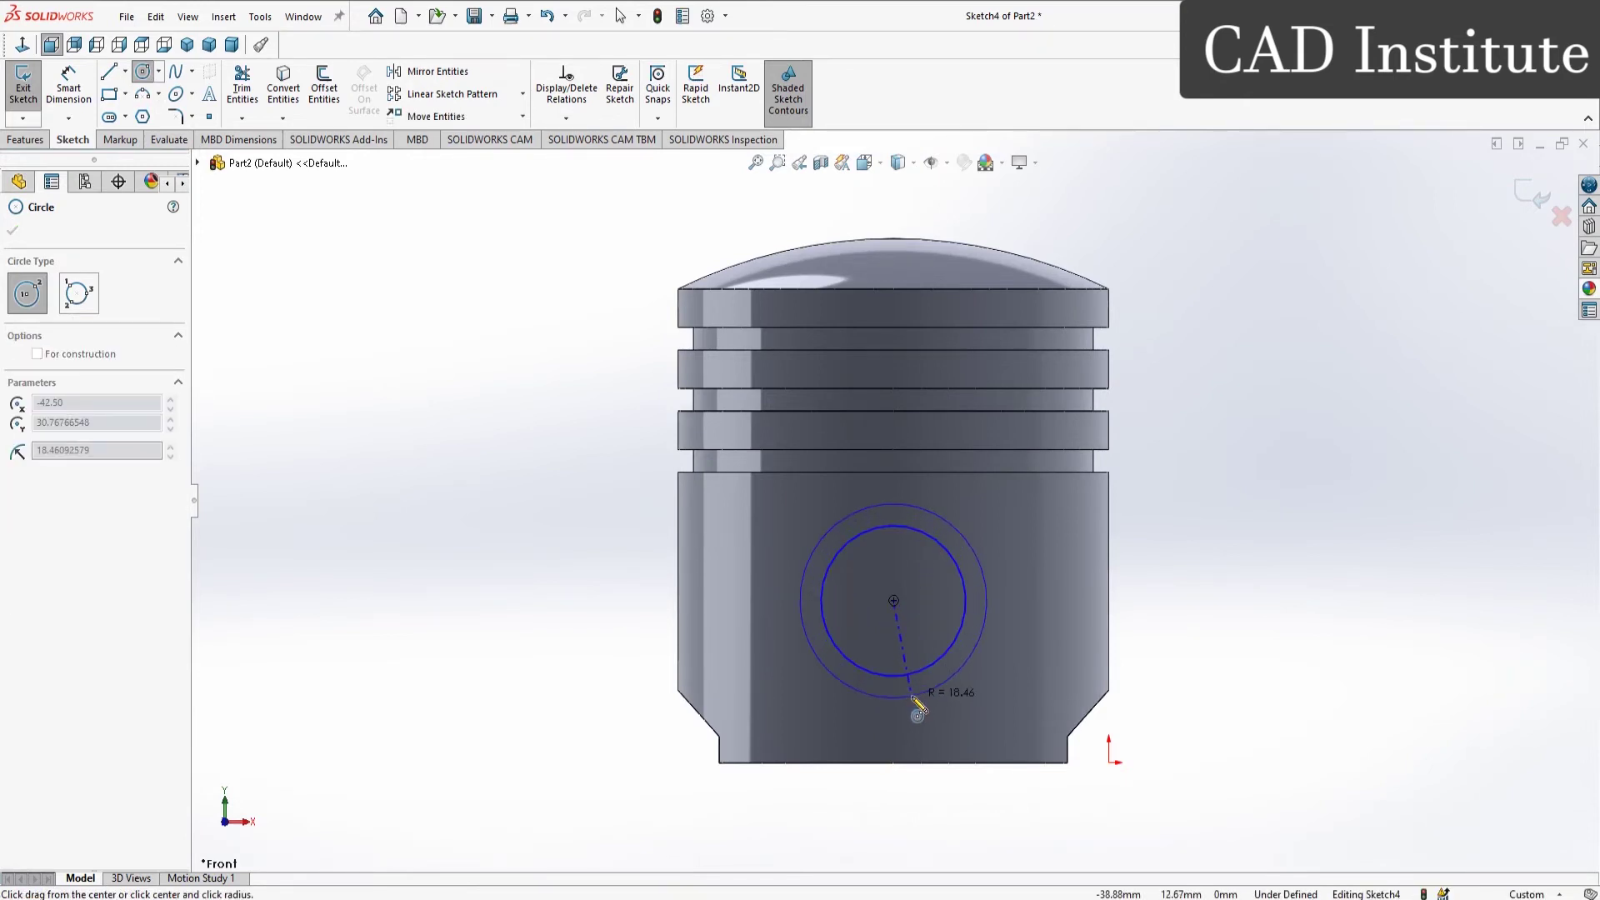
pyautogui.click(916, 690)
pyautogui.rightClick(469, 551)
pyautogui.click(497, 543)
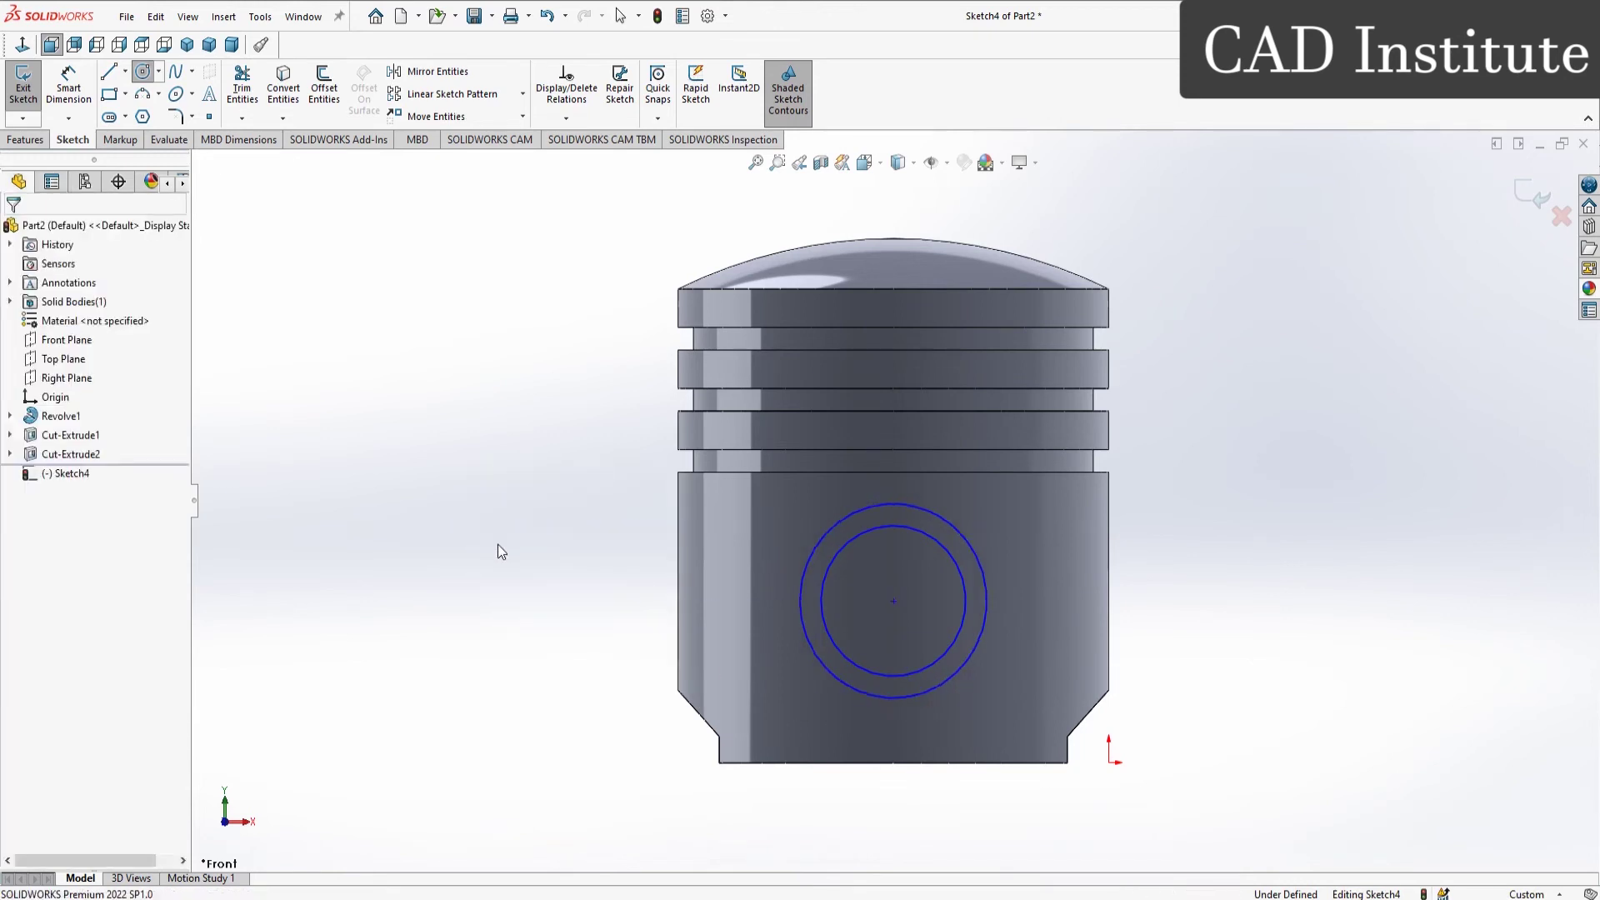
# Step: Make the circles' centre vertical with the bottom edge's midpoint
pyautogui.click(894, 763)
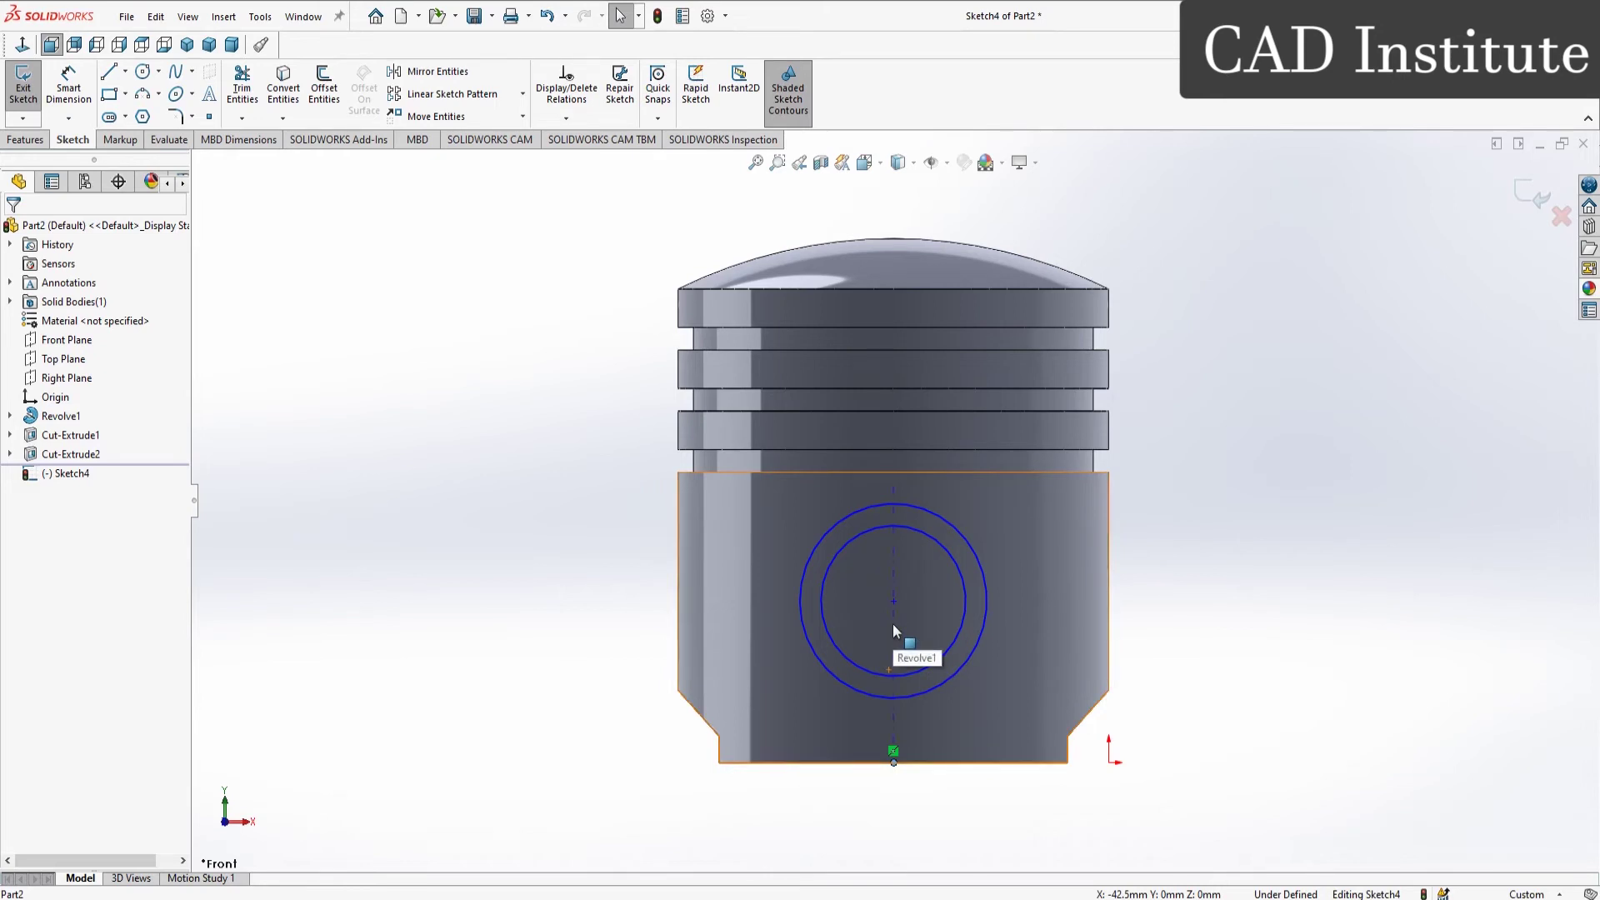
pyautogui.keyDown('ctrl'); pyautogui.click(893, 601); pyautogui.keyUp('ctrl')
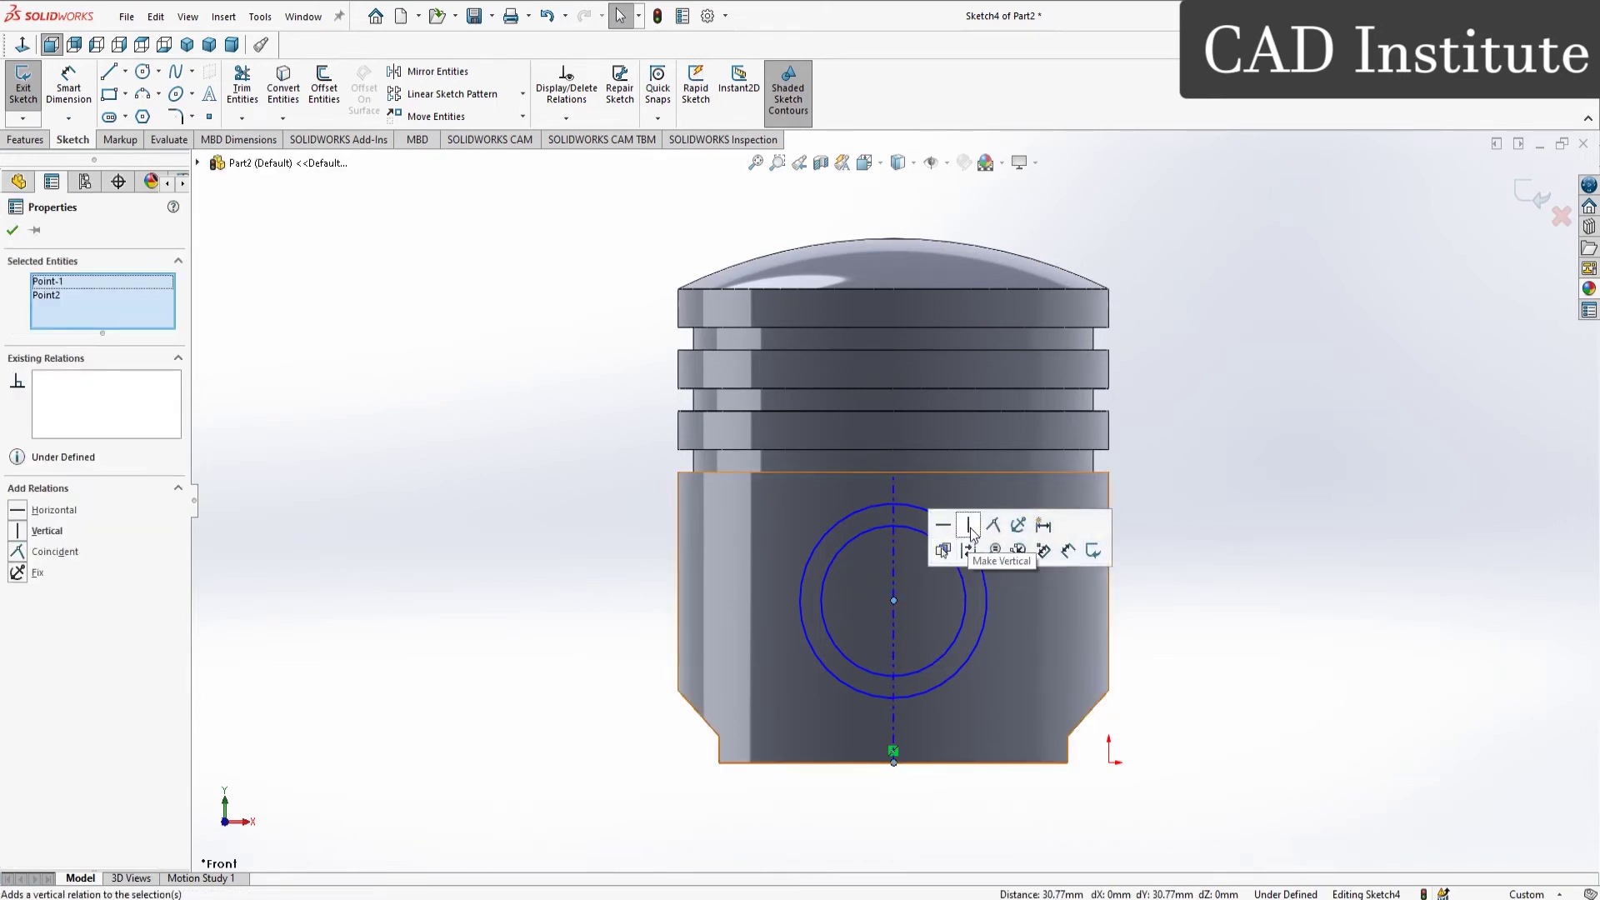
pyautogui.click(969, 525)
pyautogui.click(563, 516)
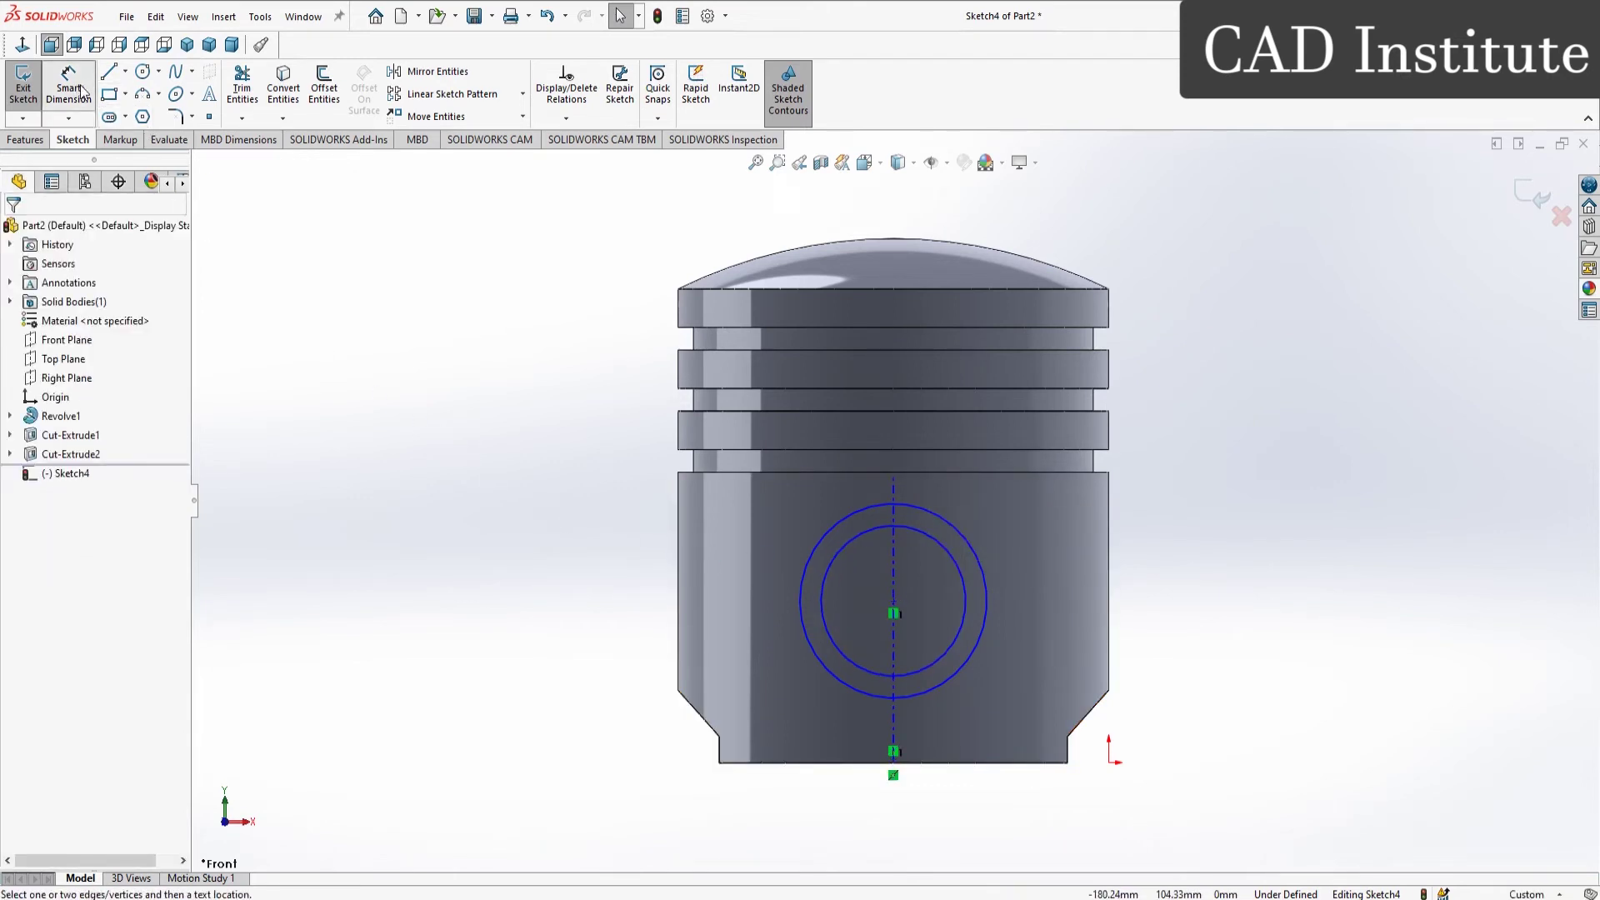
# Step: Dimension the outer circle to Ø45 and the inner circle to Ø33.8
pyautogui.click(963, 533)
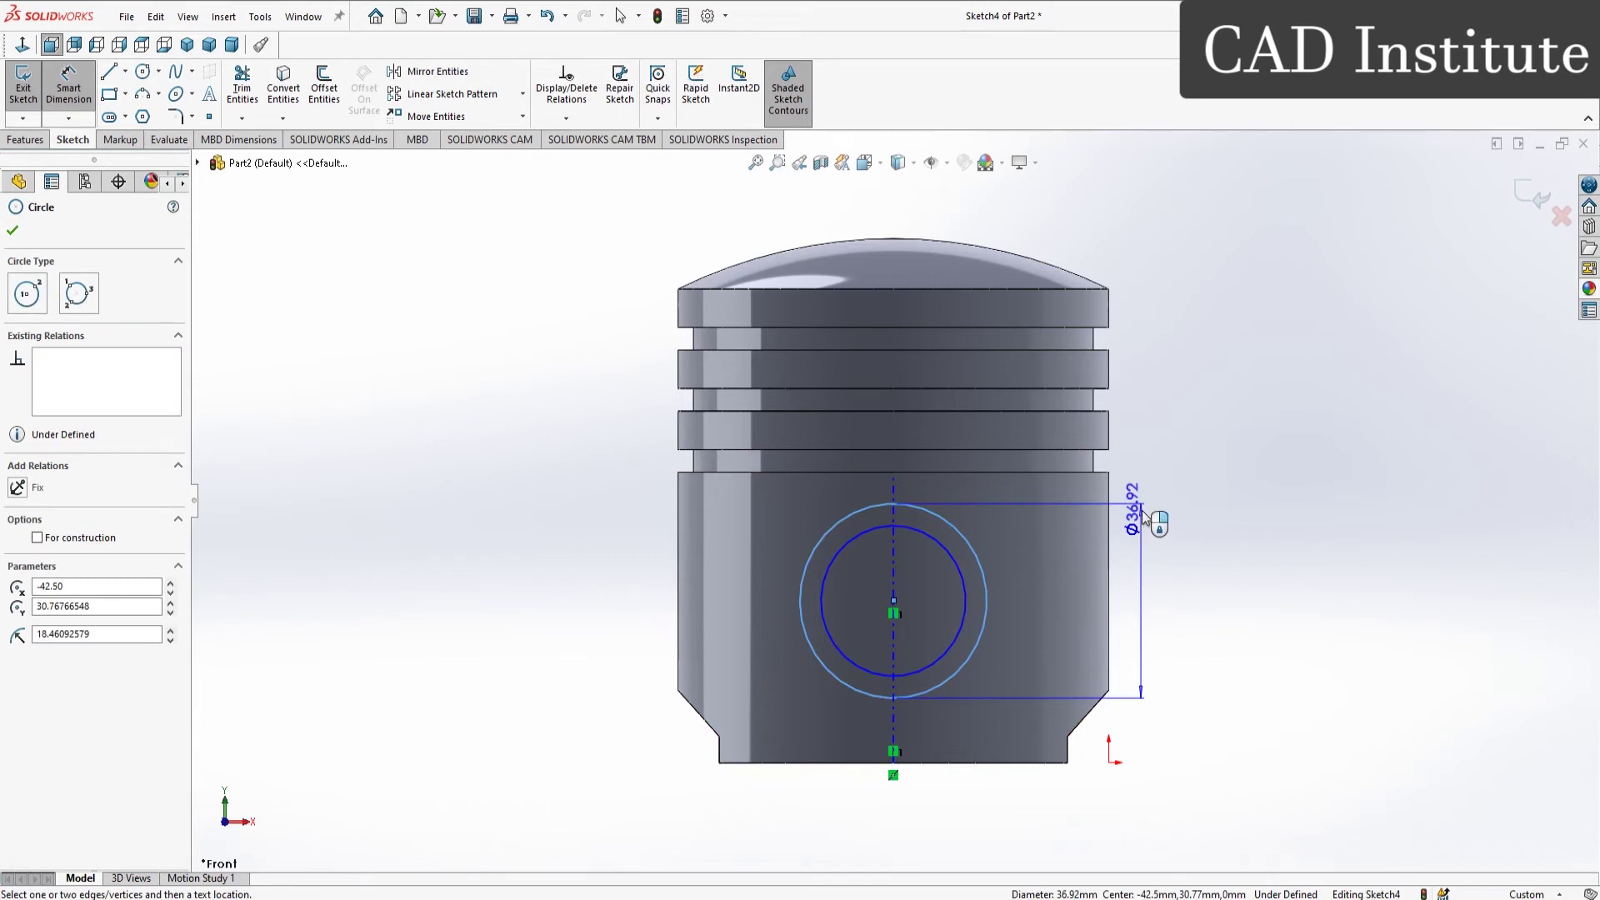
pyautogui.click(1179, 502)
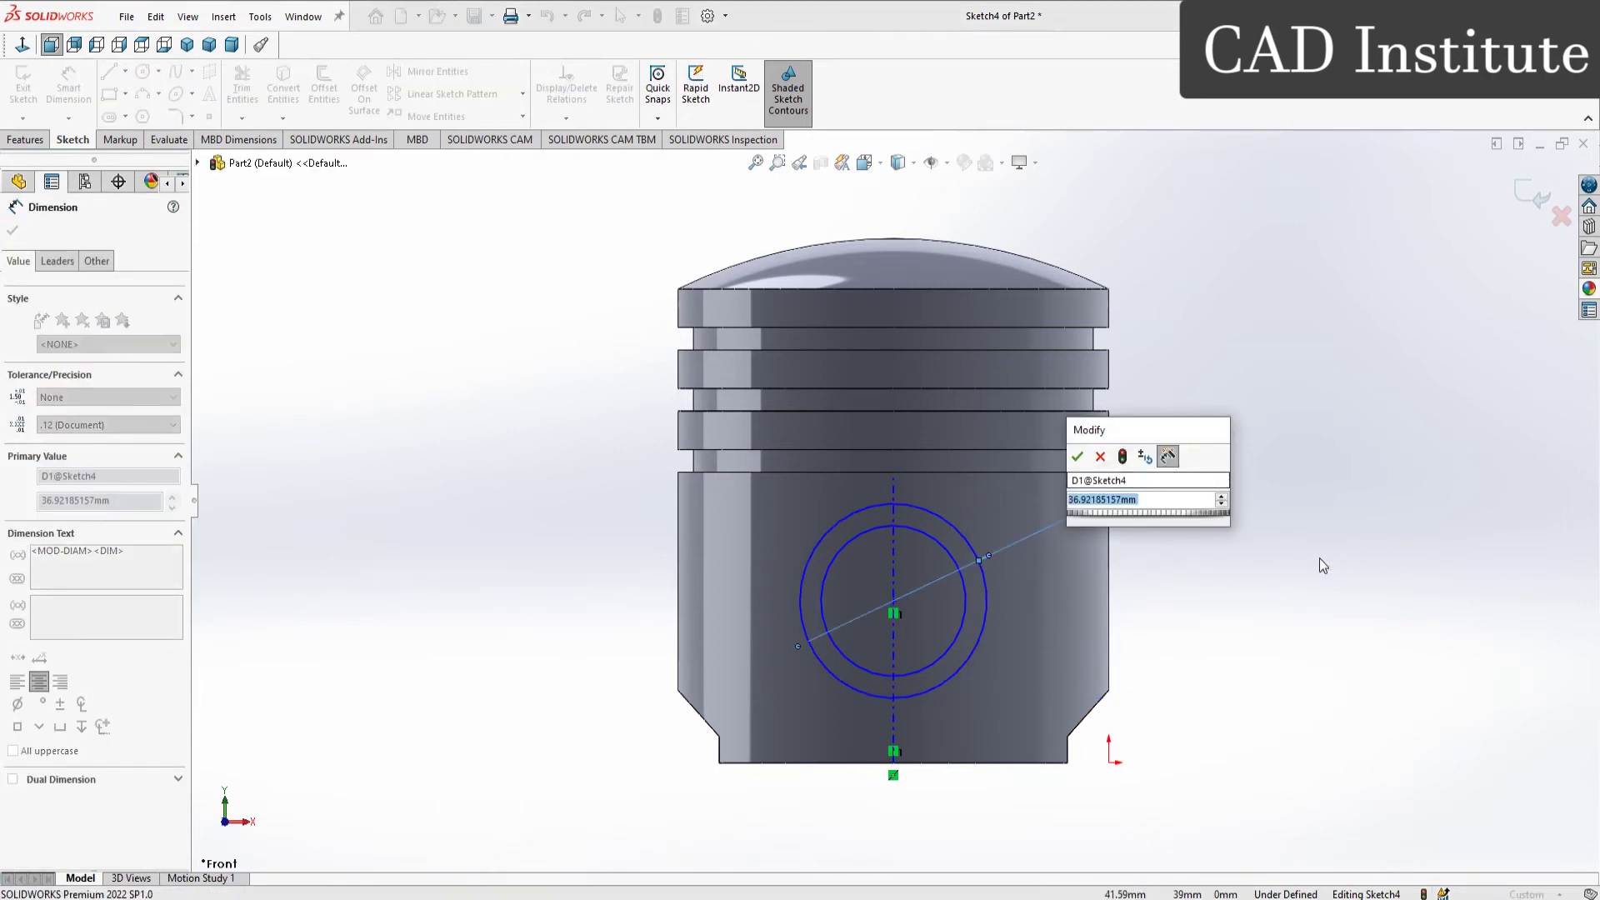
pyautogui.write('45')
pyautogui.press('Return')
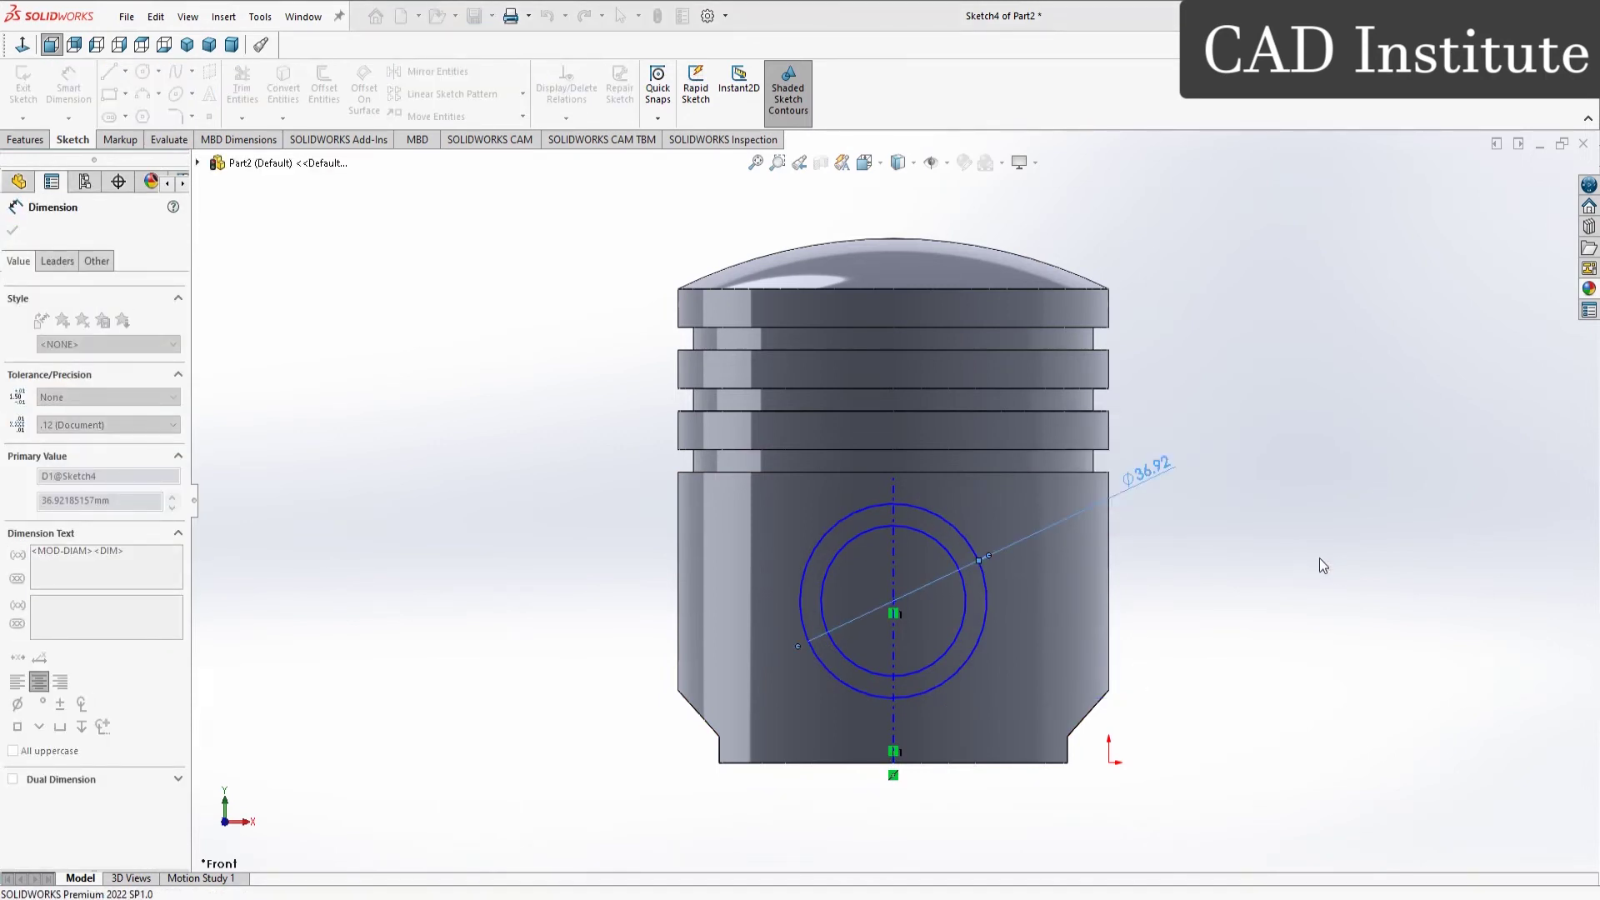
pyautogui.click(965, 608)
pyautogui.click(1160, 608)
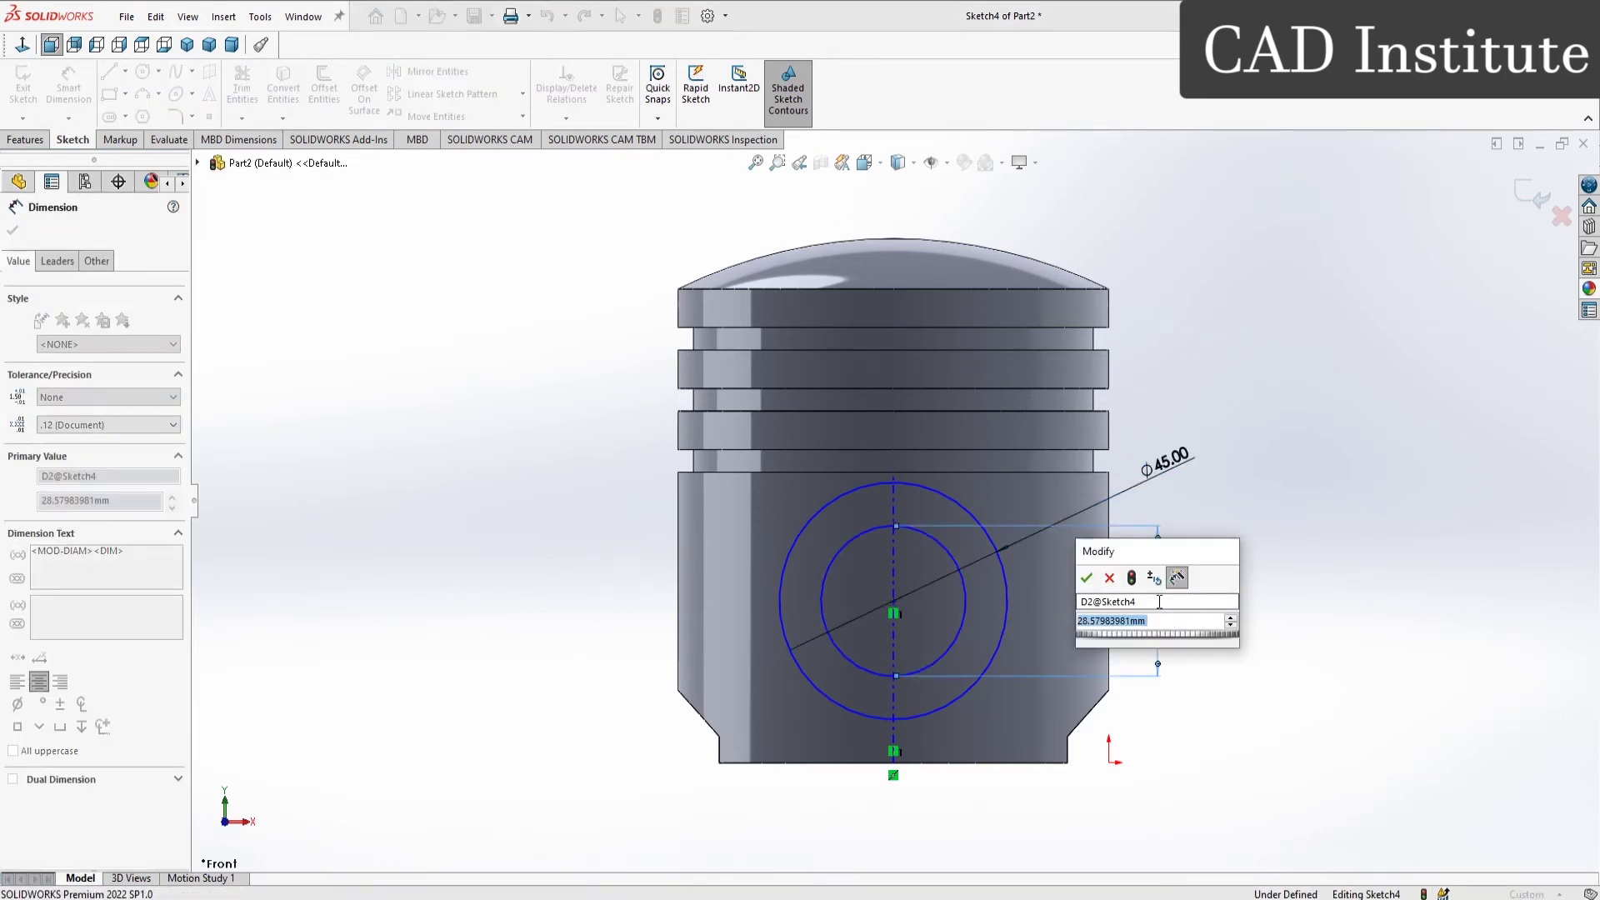
pyautogui.write('33.8')
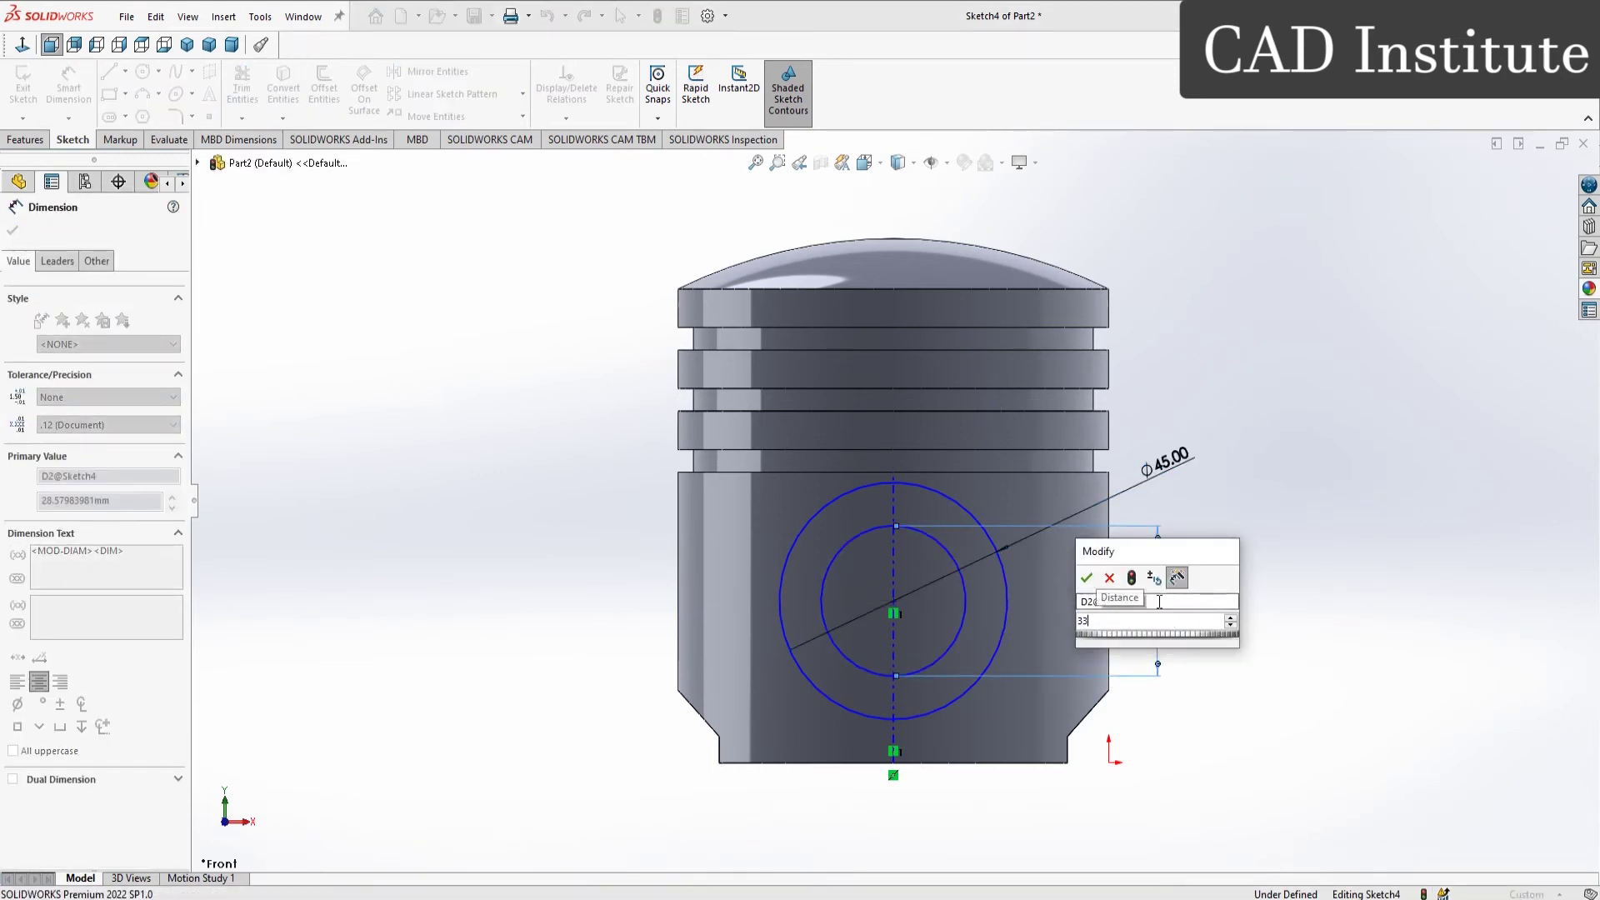
pyautogui.press('Return')
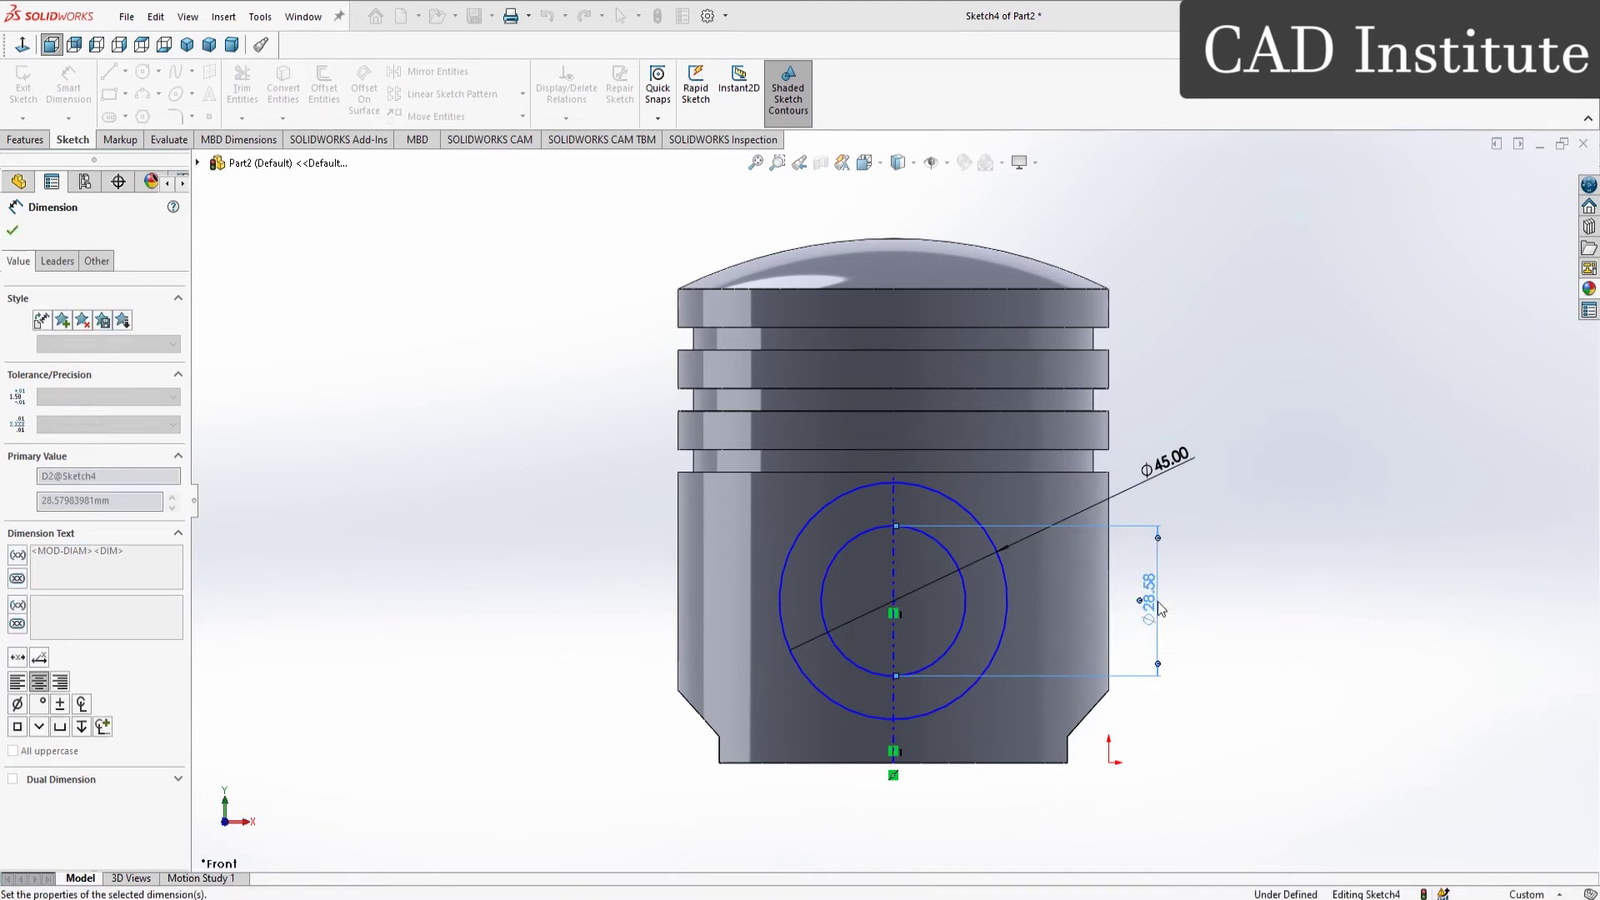
pyautogui.rightClick(1278, 538)
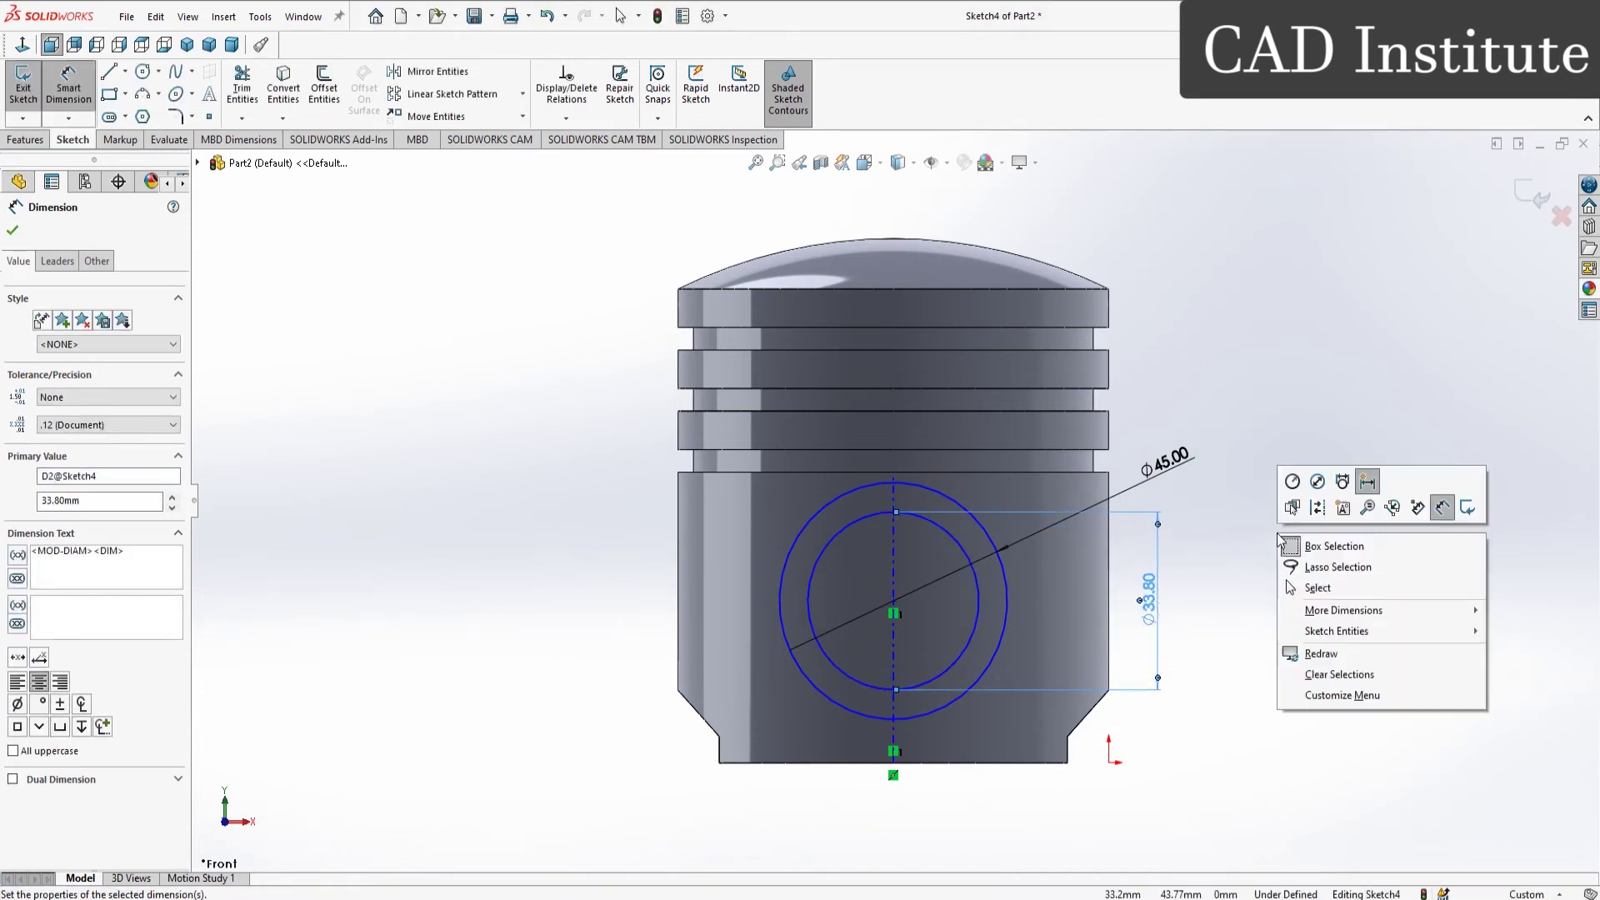
pyautogui.click(1318, 588)
# Step: Dimension the circles' centre 27 mm above the skirt's bottom edge
pyautogui.moveTo(386, 446); pyautogui.dragTo(397, 471, button='middle')
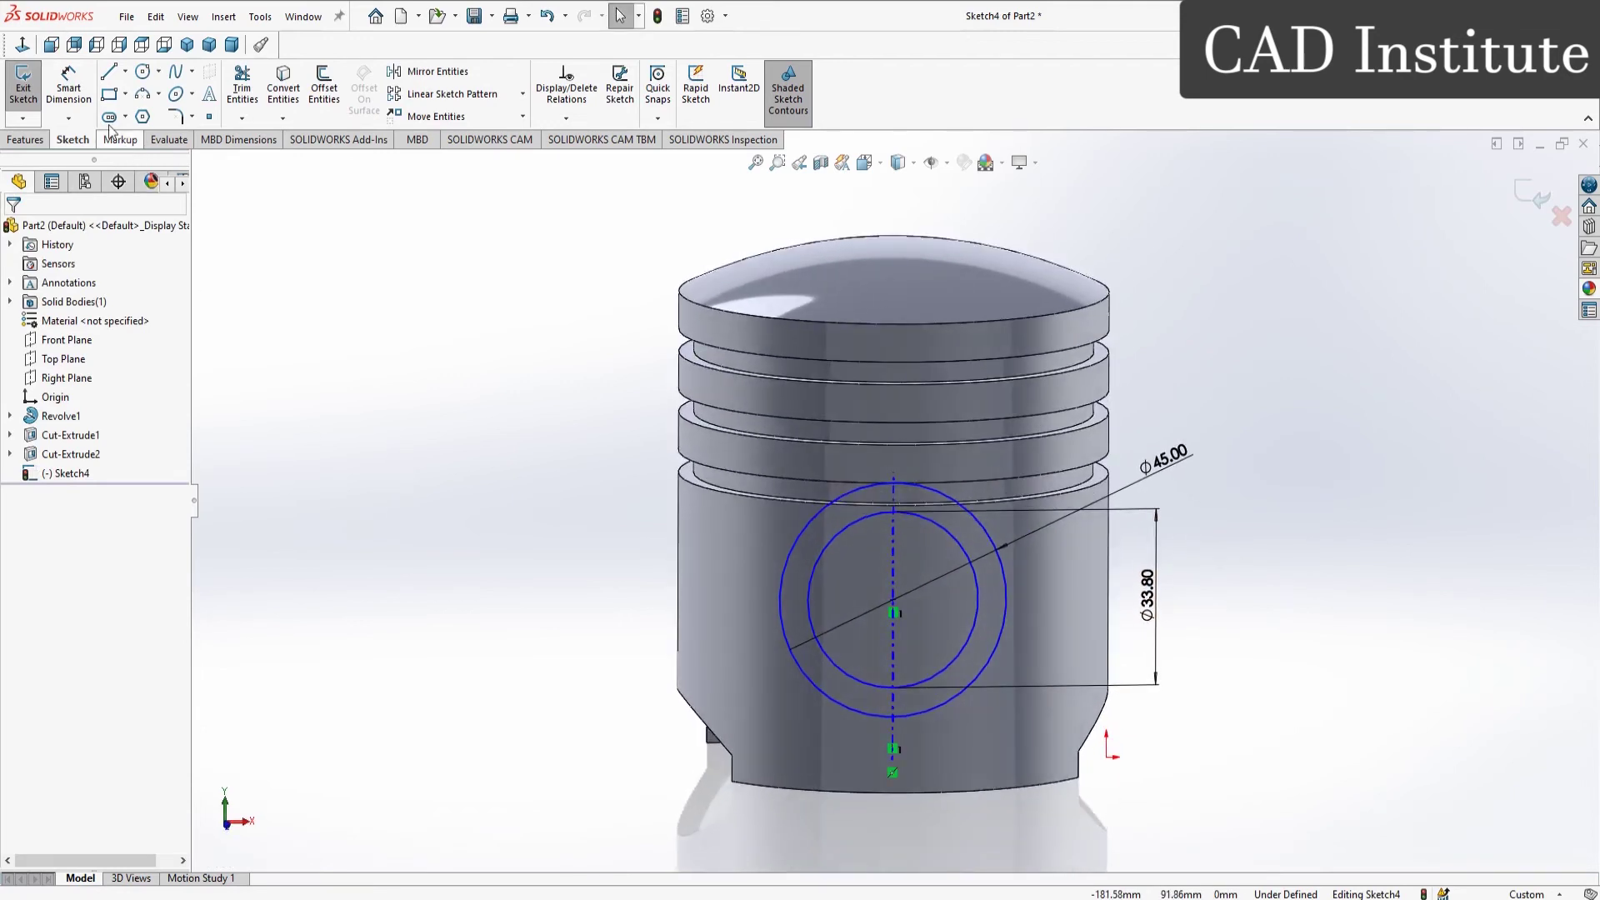
pyautogui.click(22, 44)
pyautogui.click(75, 85)
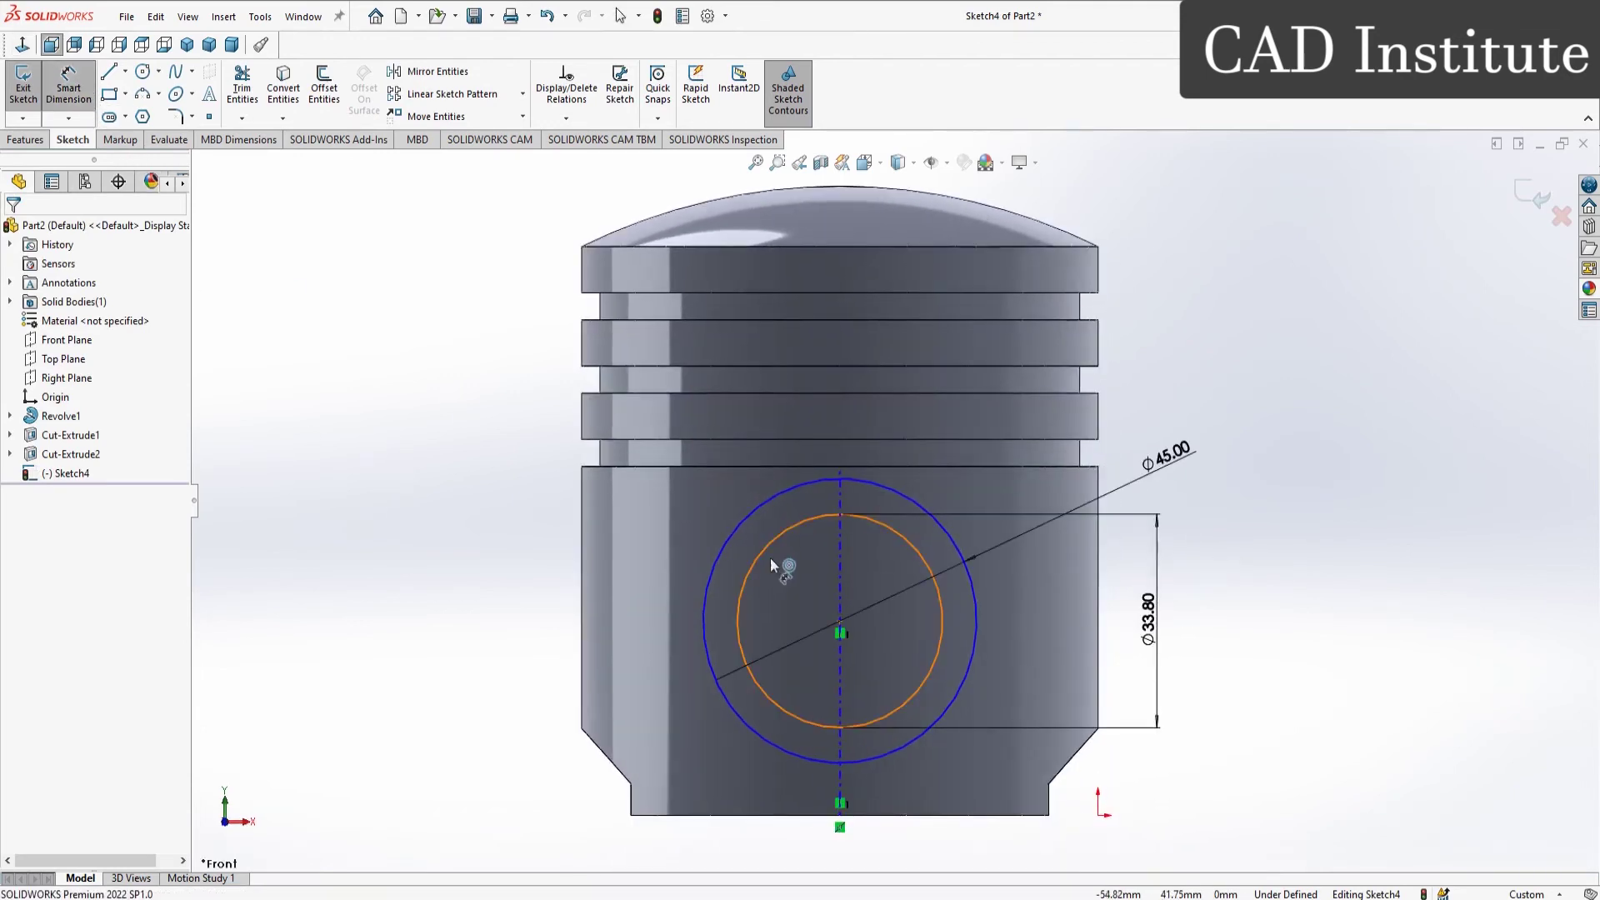
pyautogui.click(840, 622)
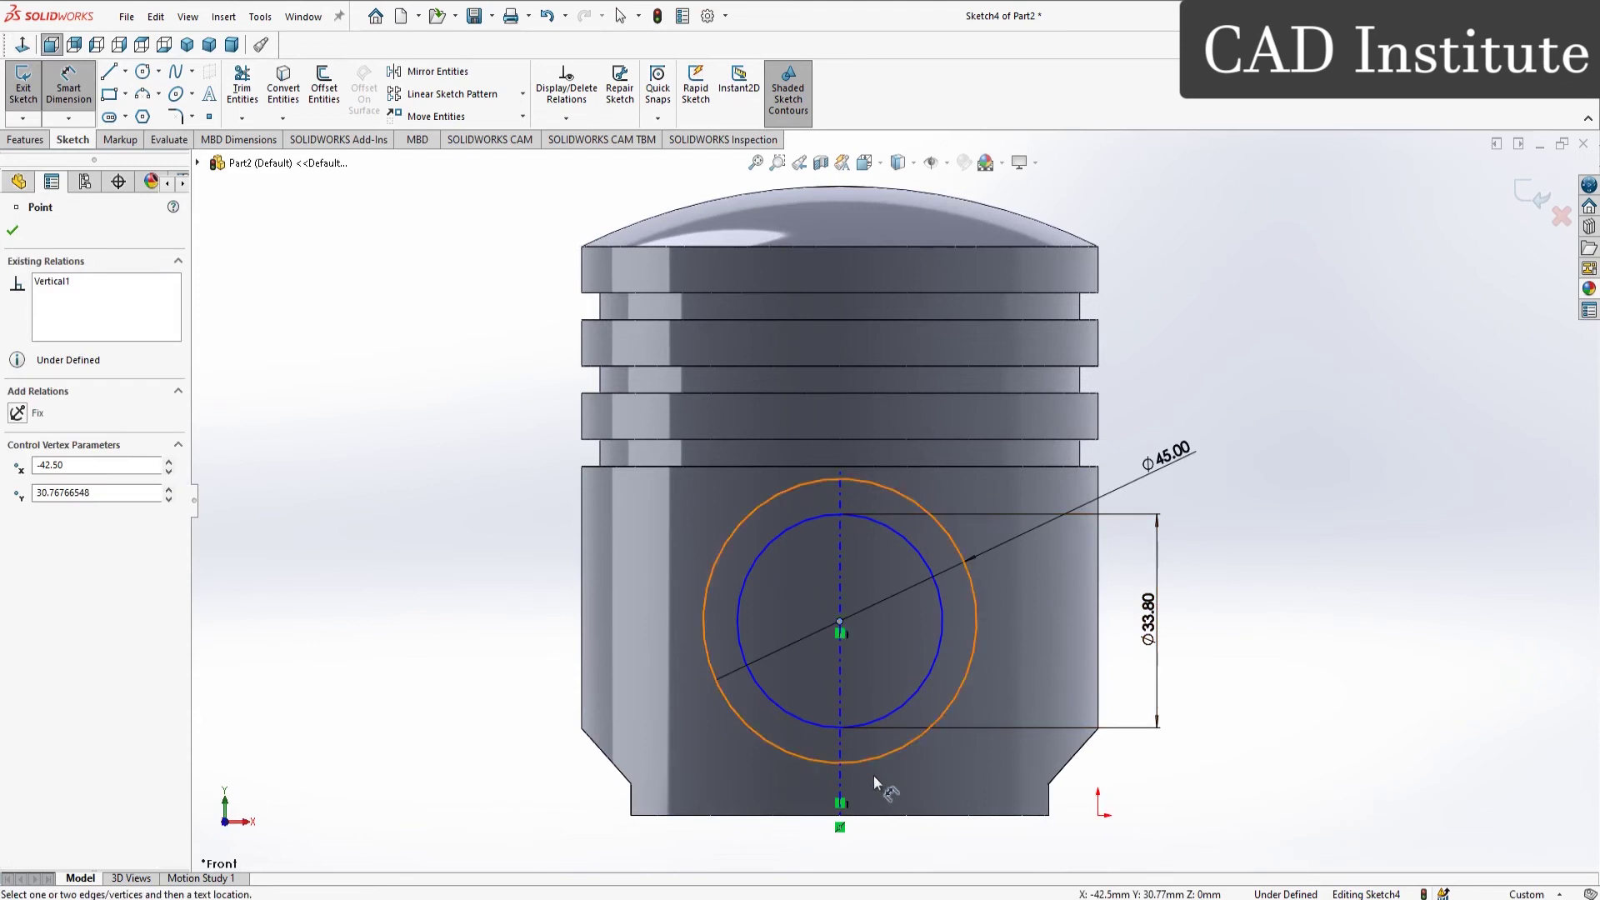
pyautogui.click(912, 815)
pyautogui.click(1230, 749)
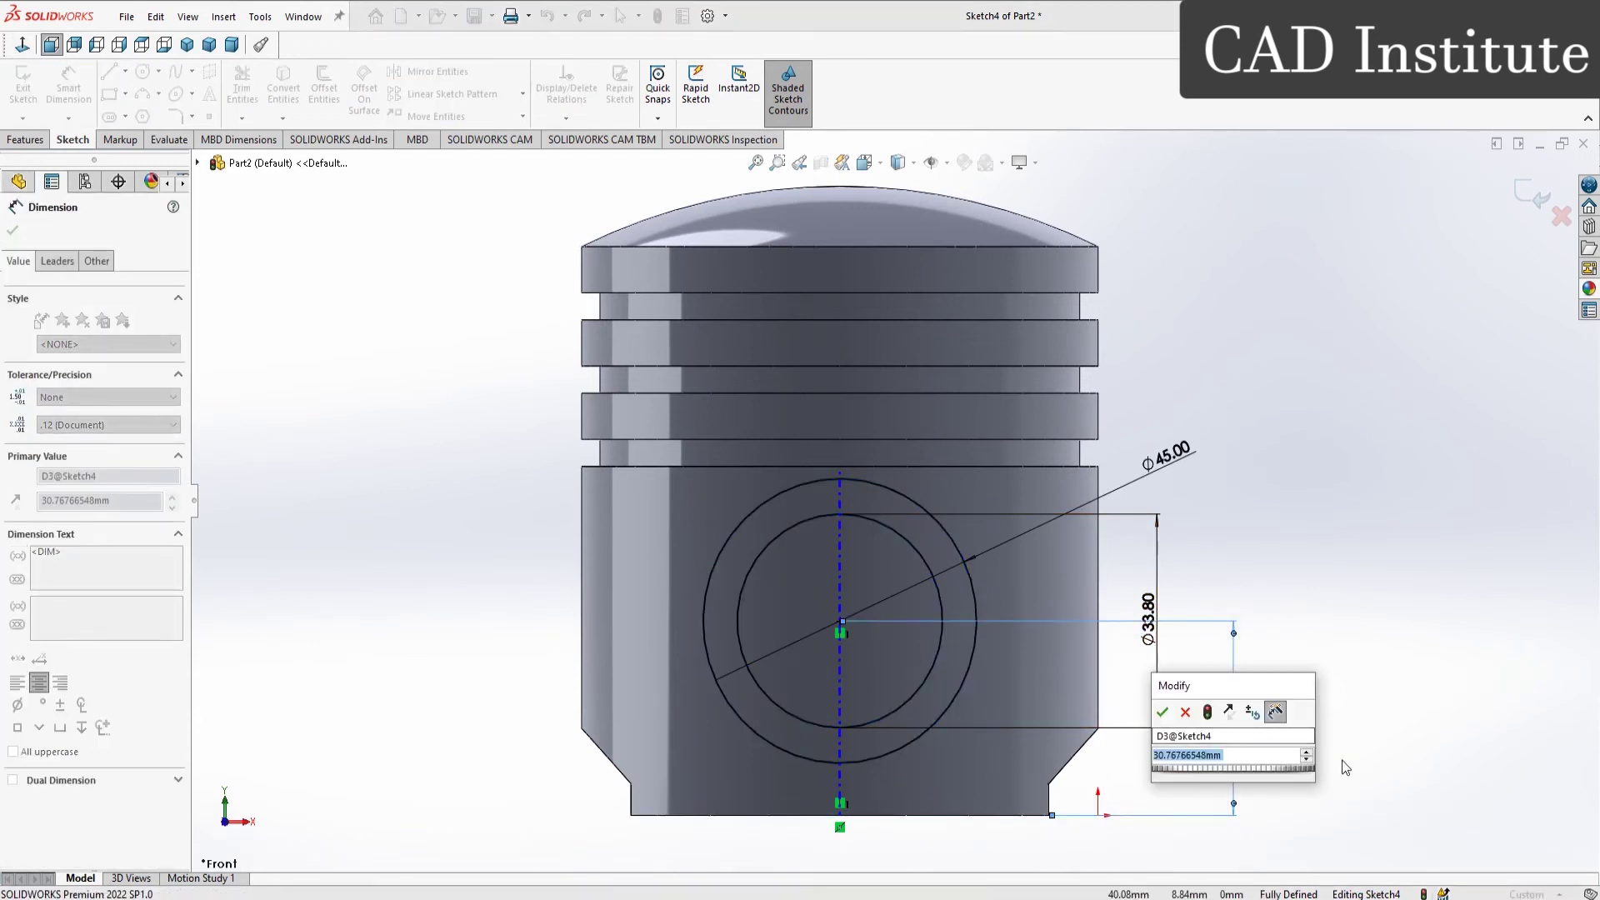
pyautogui.write('27')
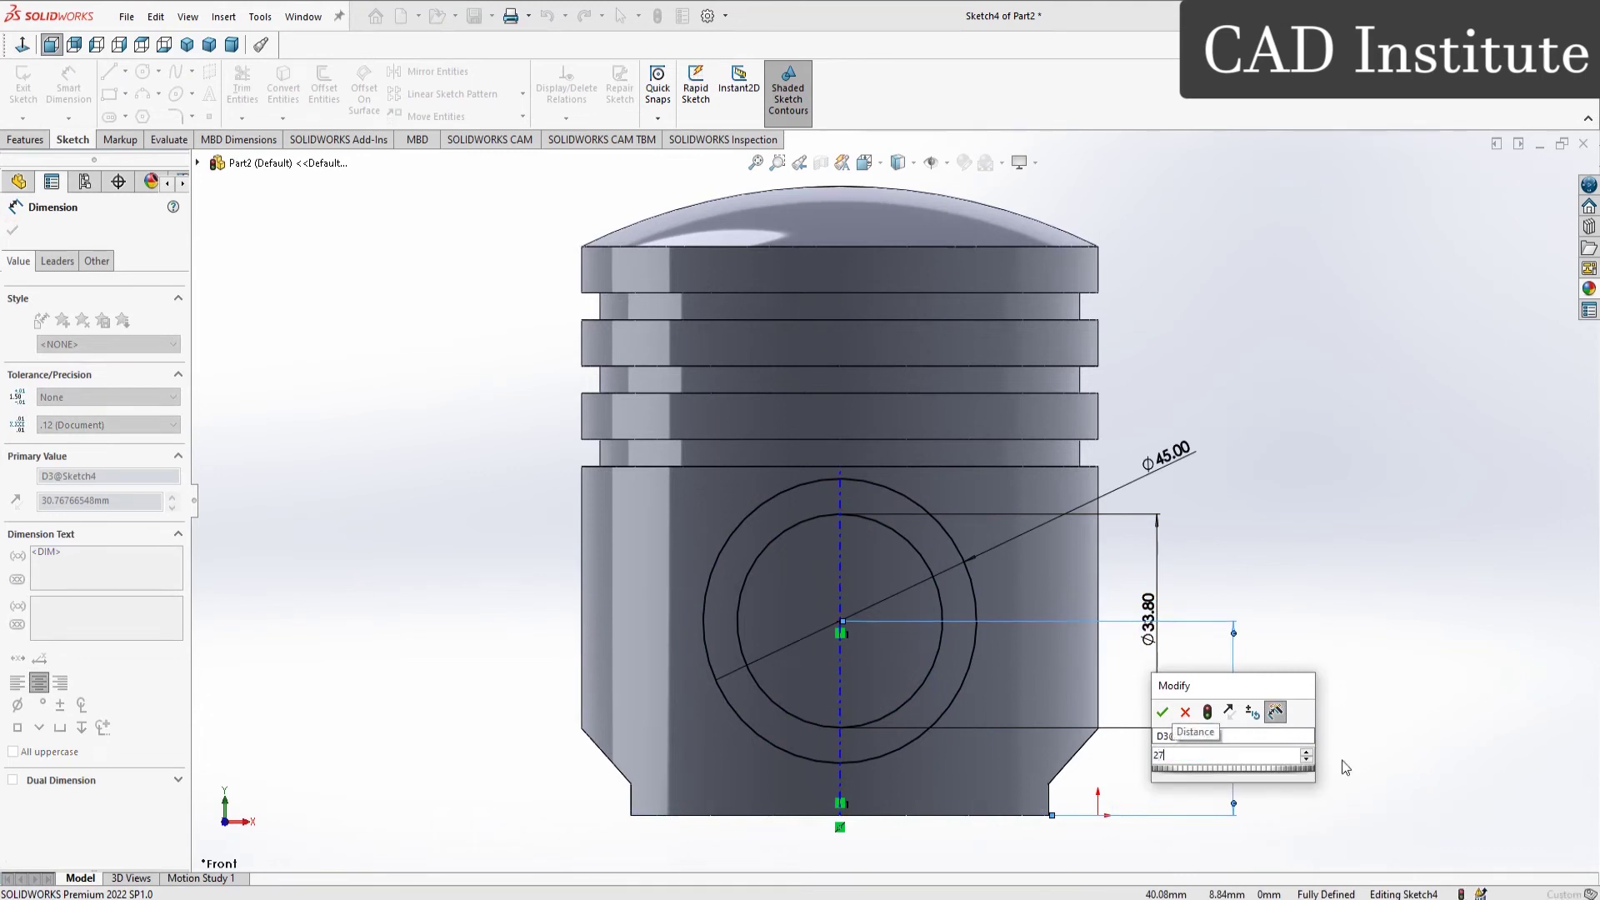
pyautogui.press('Return')
pyautogui.rightClick(1355, 627)
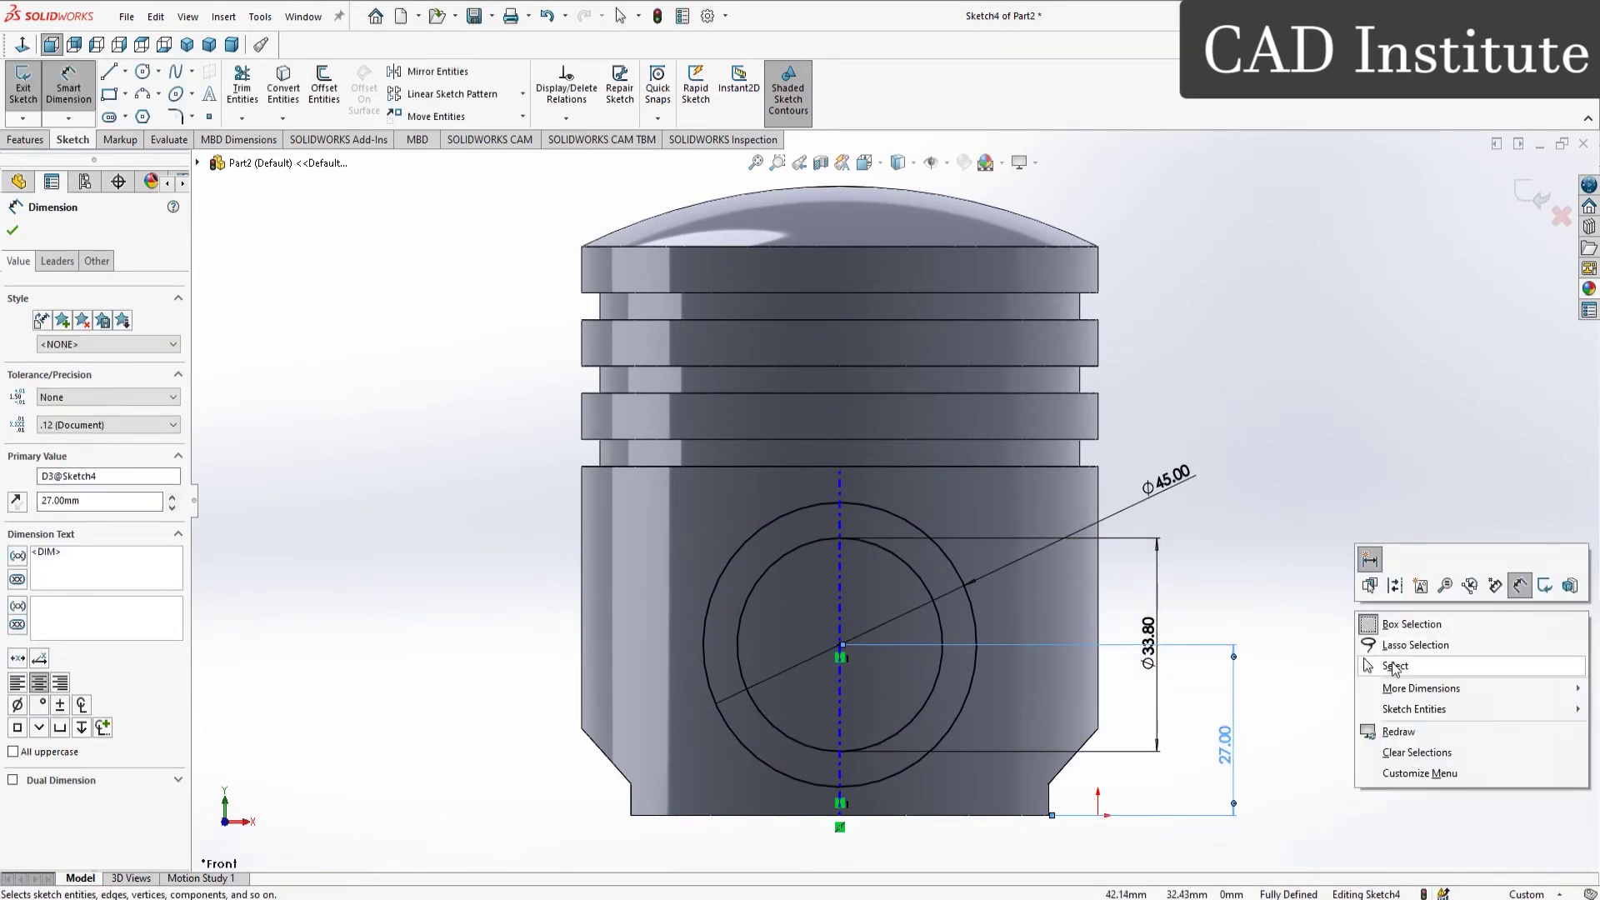
pyautogui.click(1394, 667)
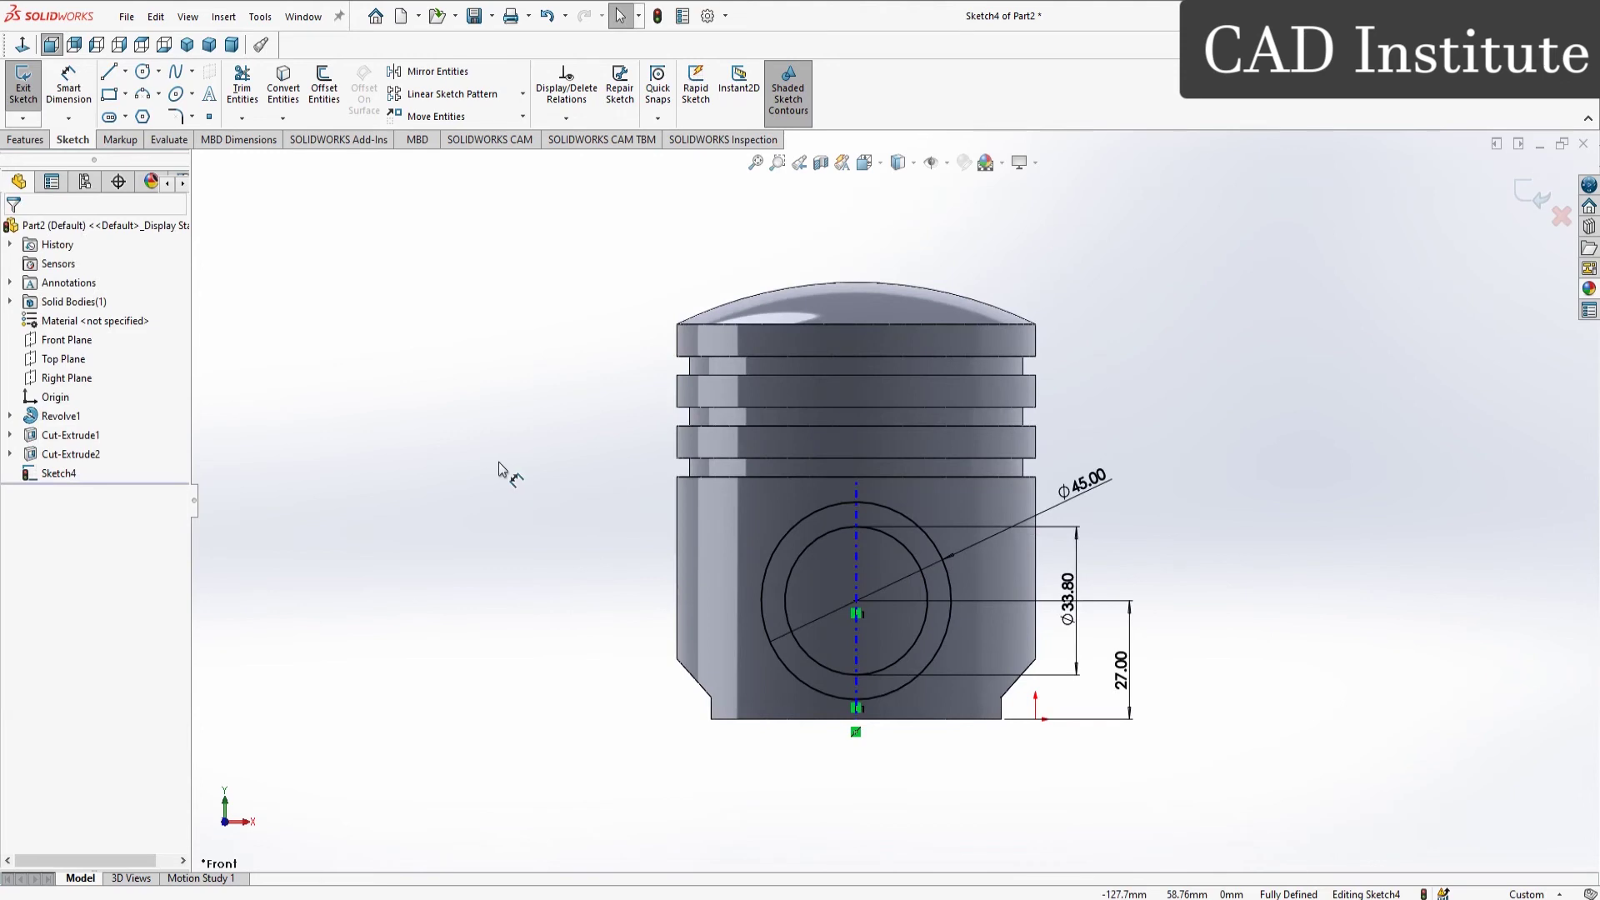
pyautogui.moveTo(511, 465); pyautogui.dragTo(533, 491, button='middle')
pyautogui.click(26, 139)
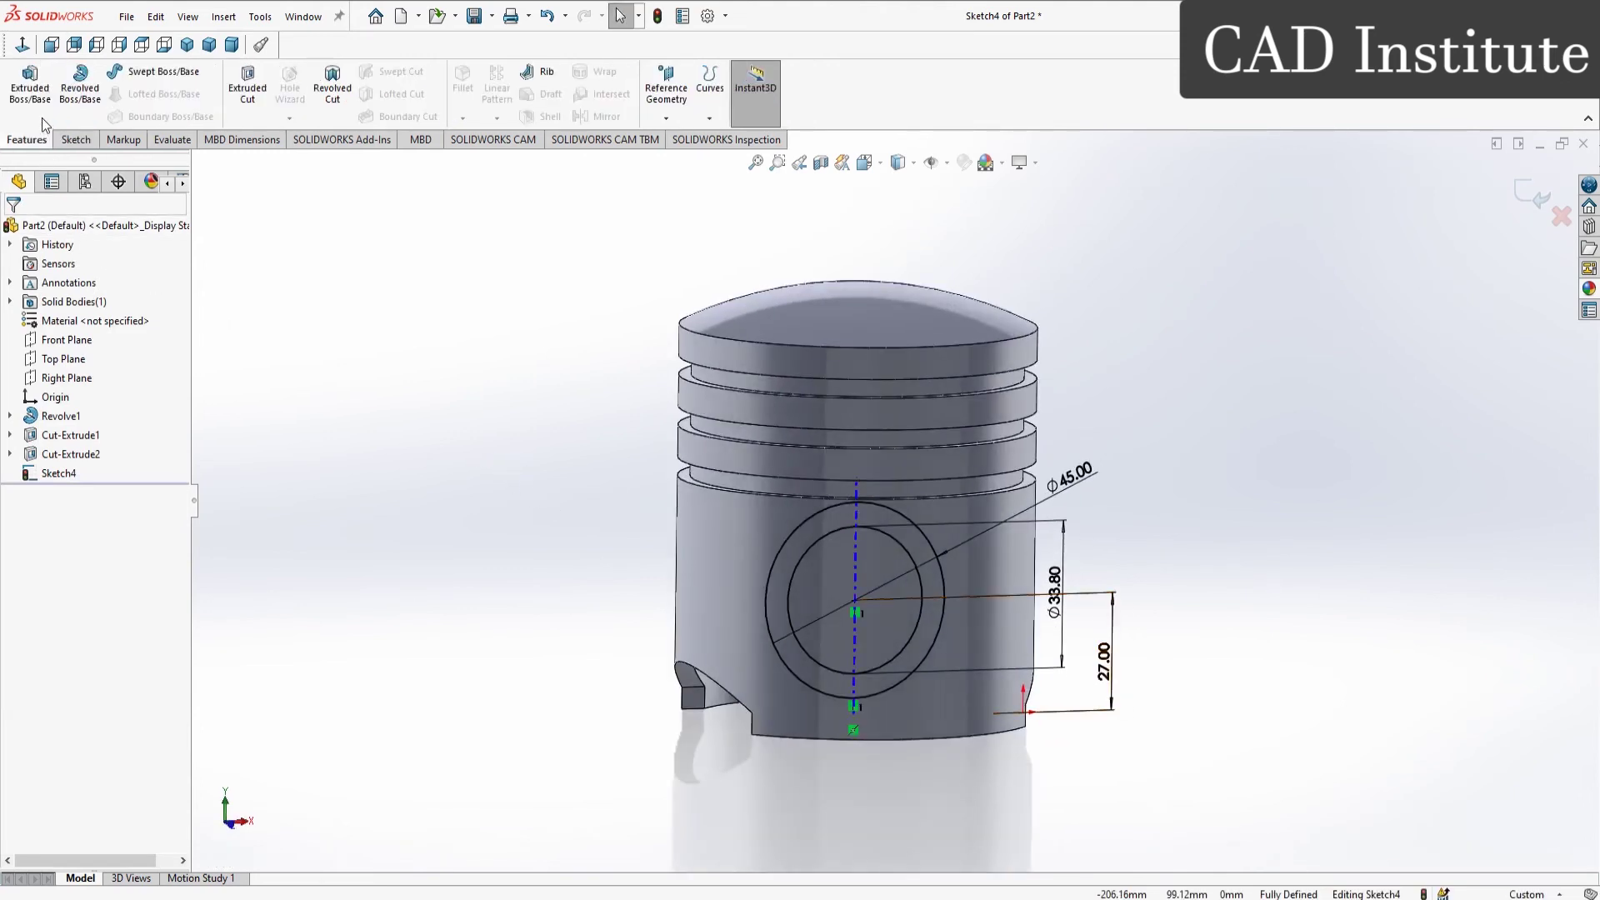
pyautogui.click(30, 87)
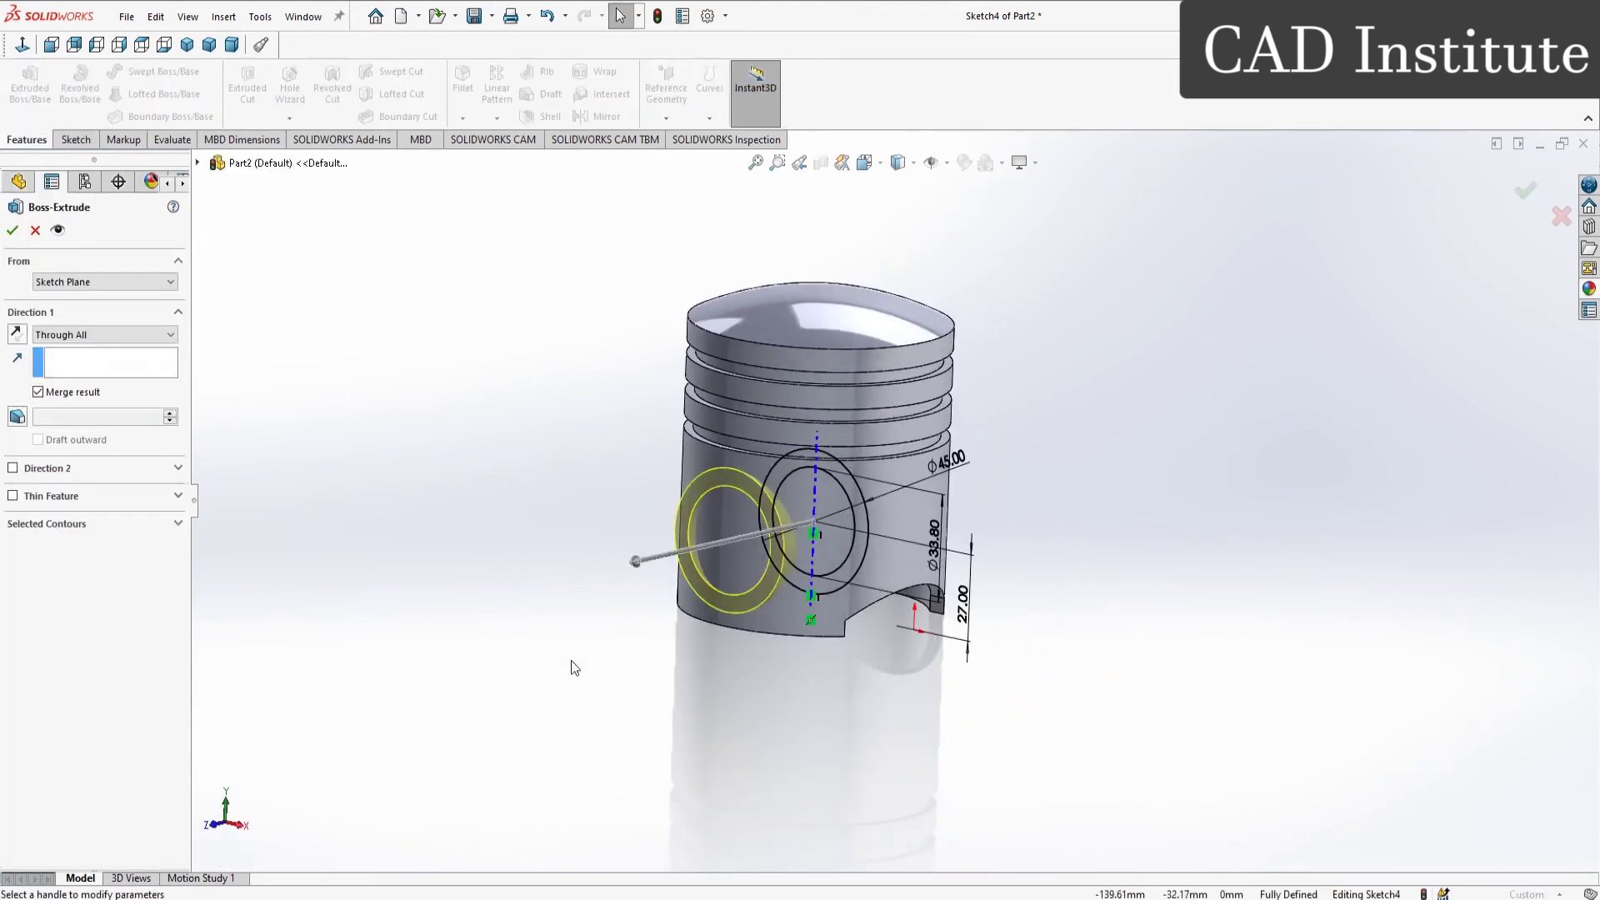
# Step: Extrude the Sketch4 ring into a pin boss starting at a 19 mm offset, ending Up To Next
pyautogui.click(111, 284)
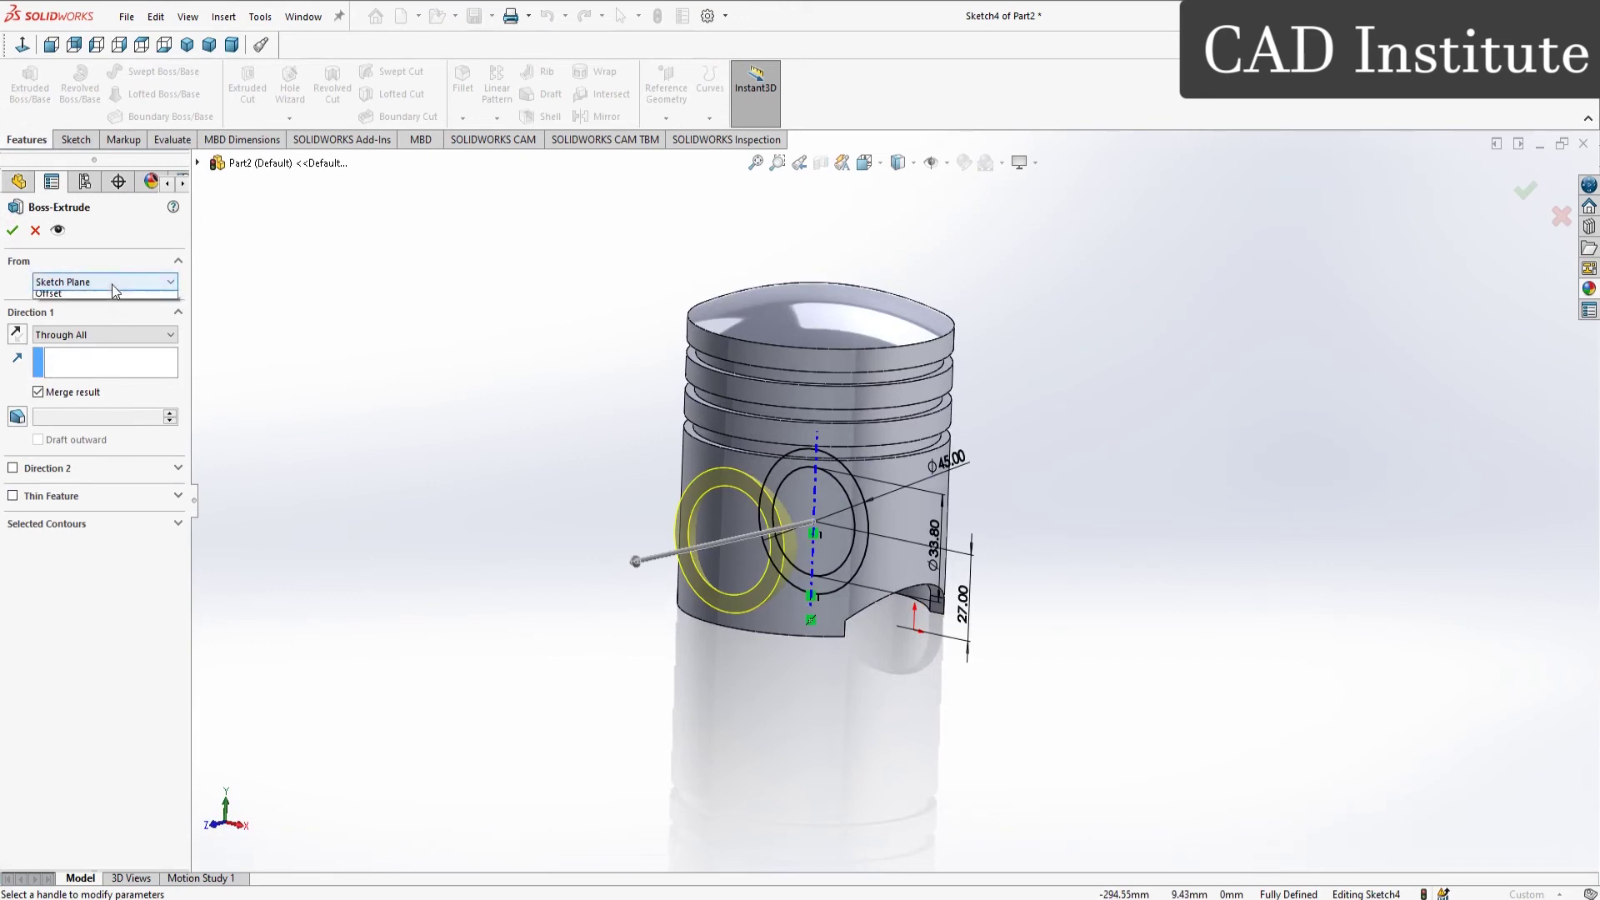
pyautogui.click(74, 332)
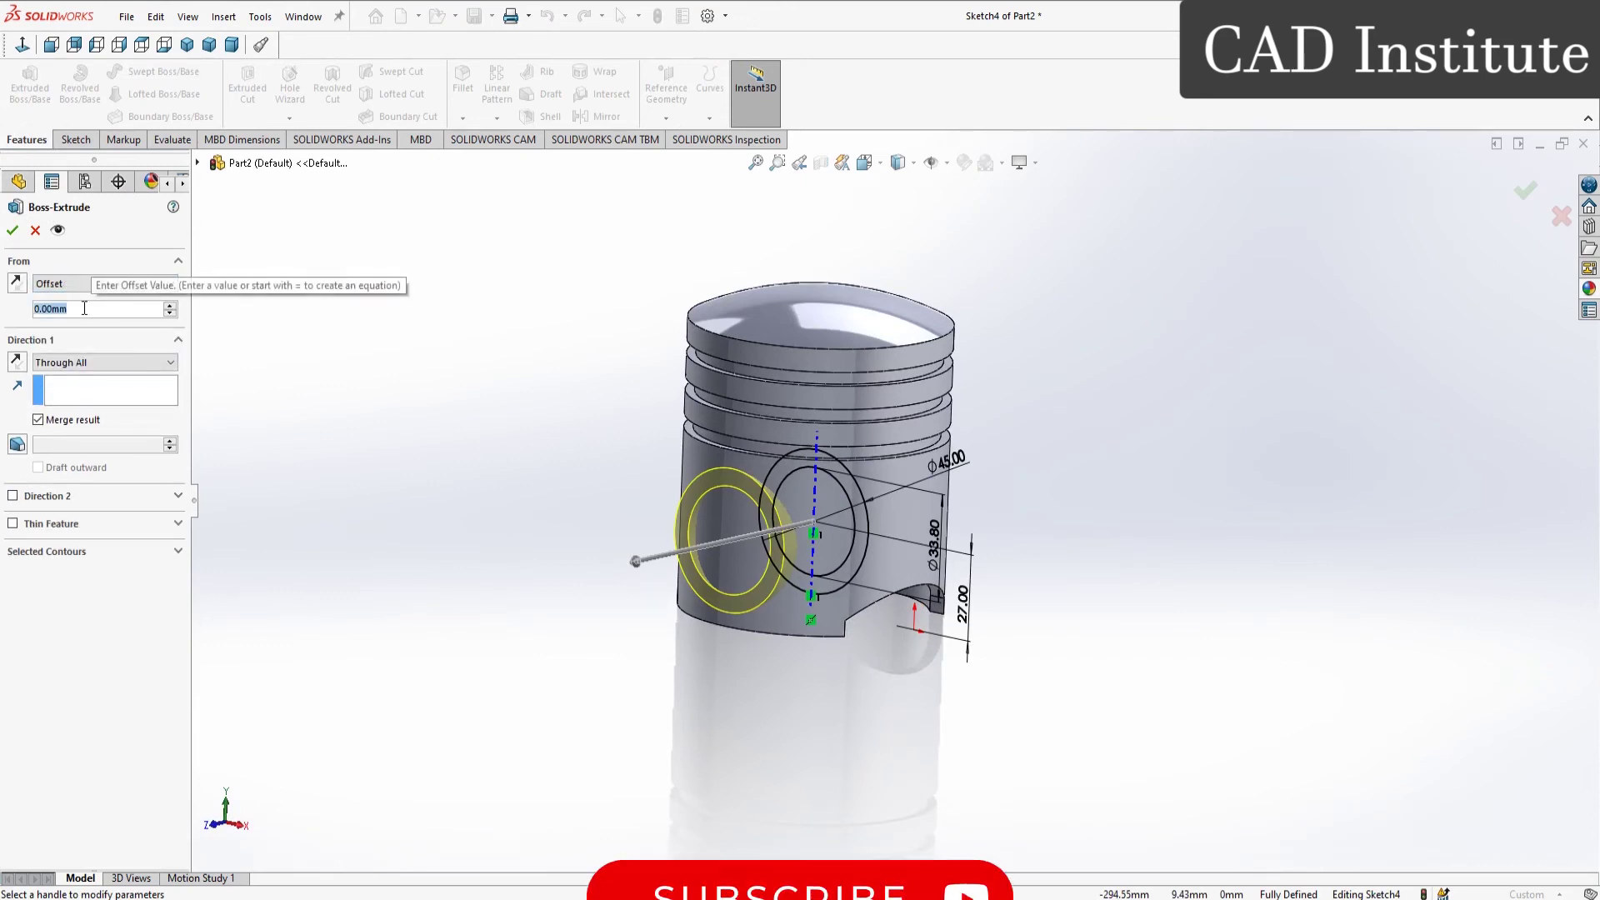
pyautogui.write('19')
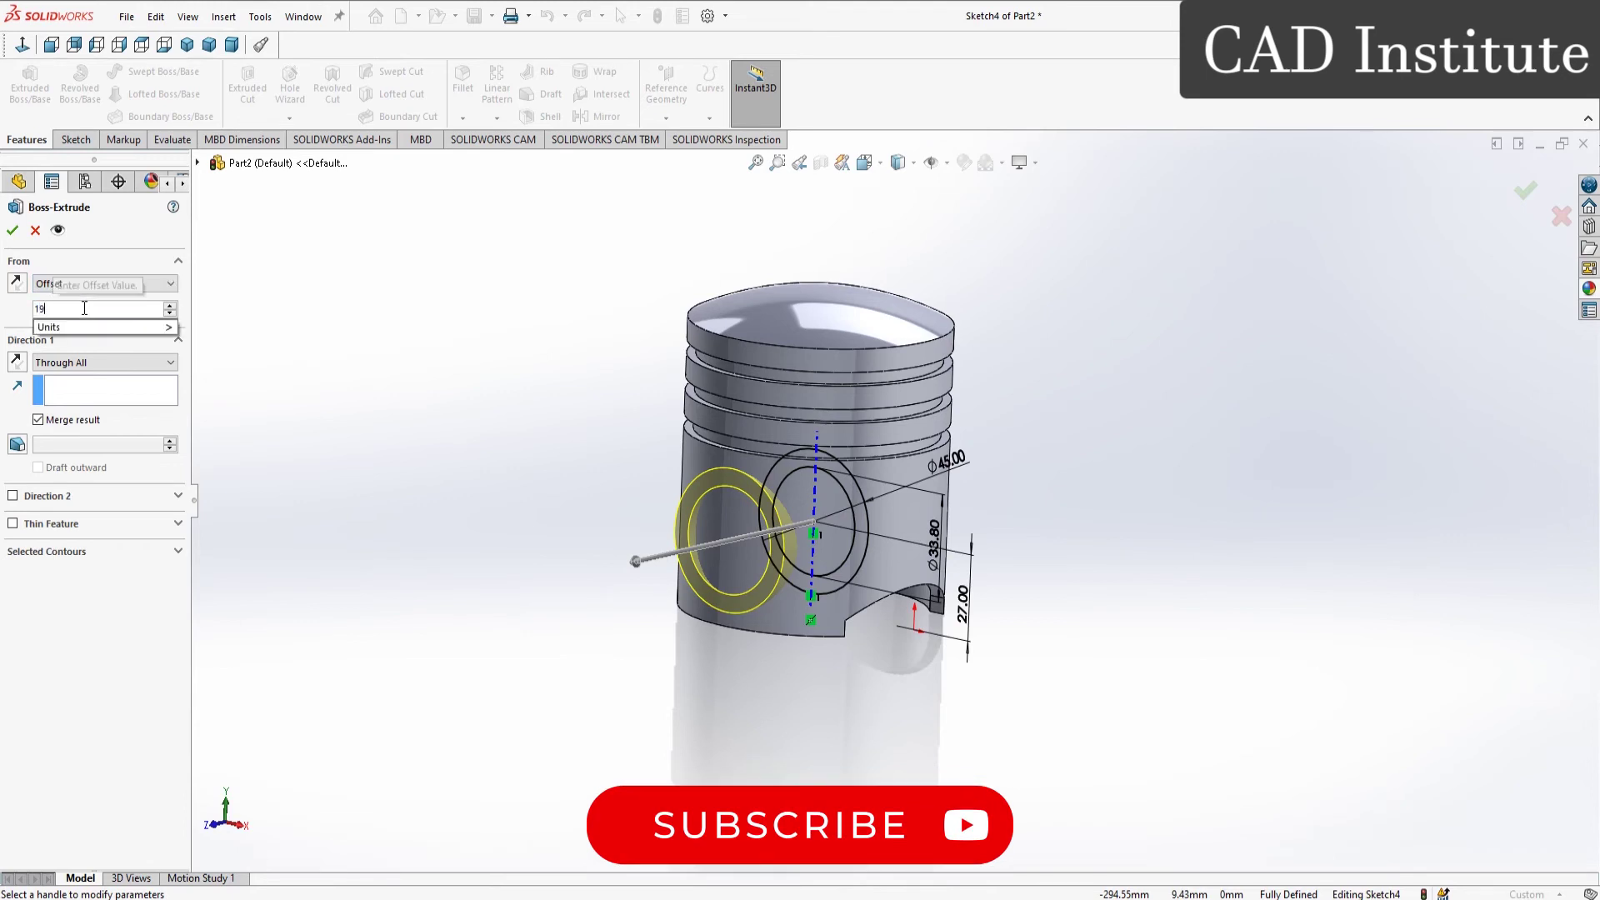
pyautogui.press('Return')
pyautogui.moveTo(382, 568)
pyautogui.mouseDown(button='middle')
pyautogui.moveTo(286, 388)
pyautogui.moveTo(750, 640)
pyautogui.mouseUp(button='middle')
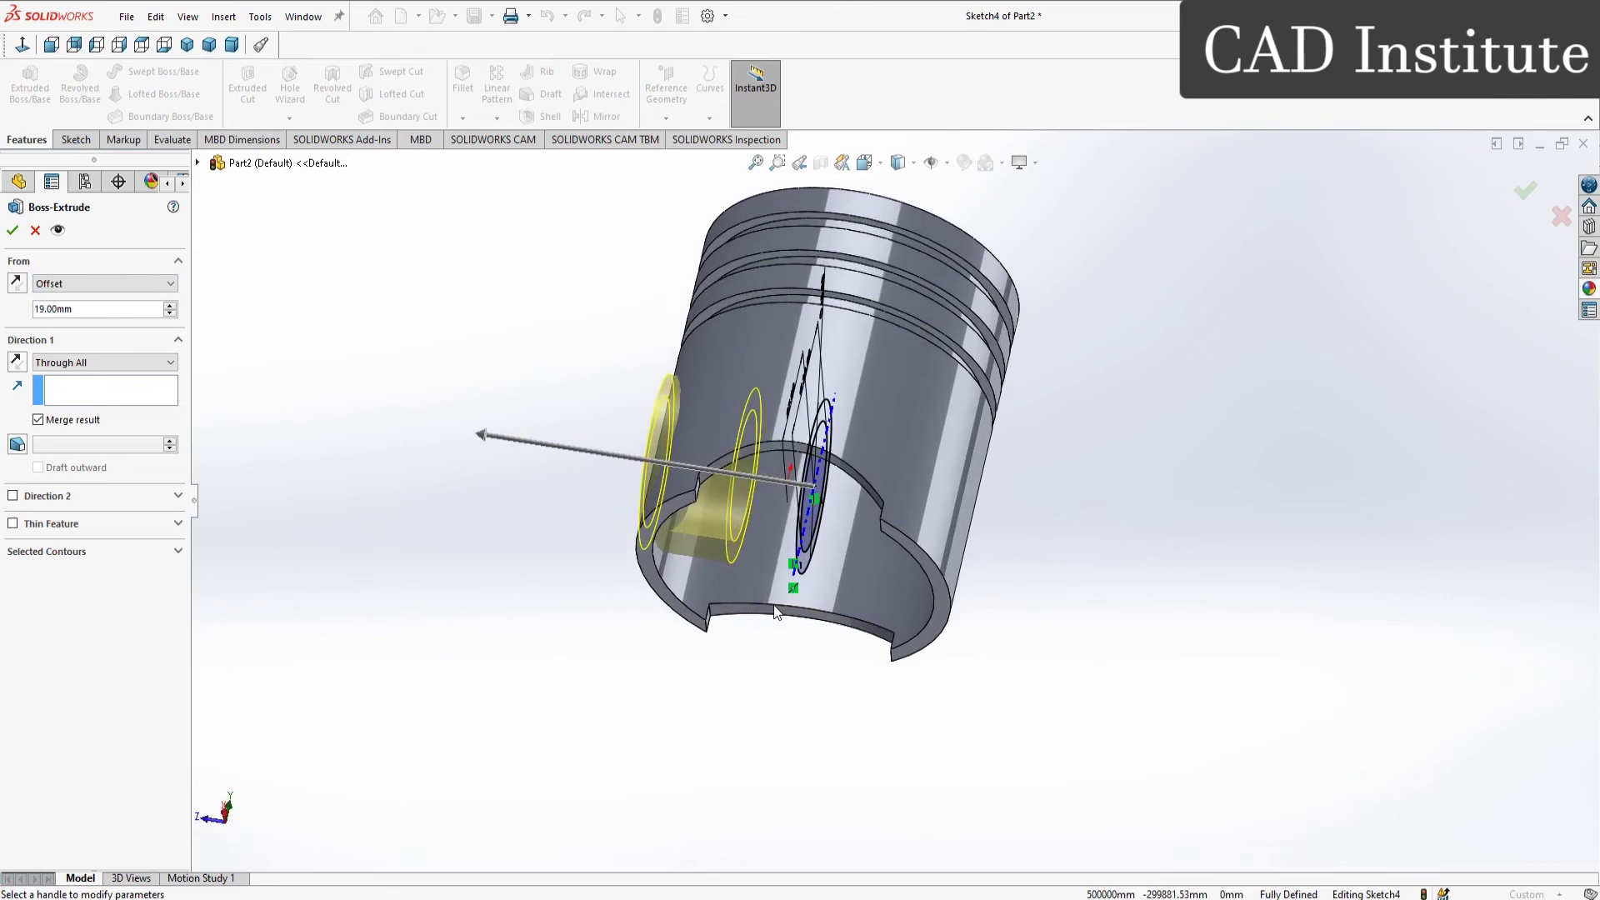
pyautogui.scroll(-3, 750, 640)
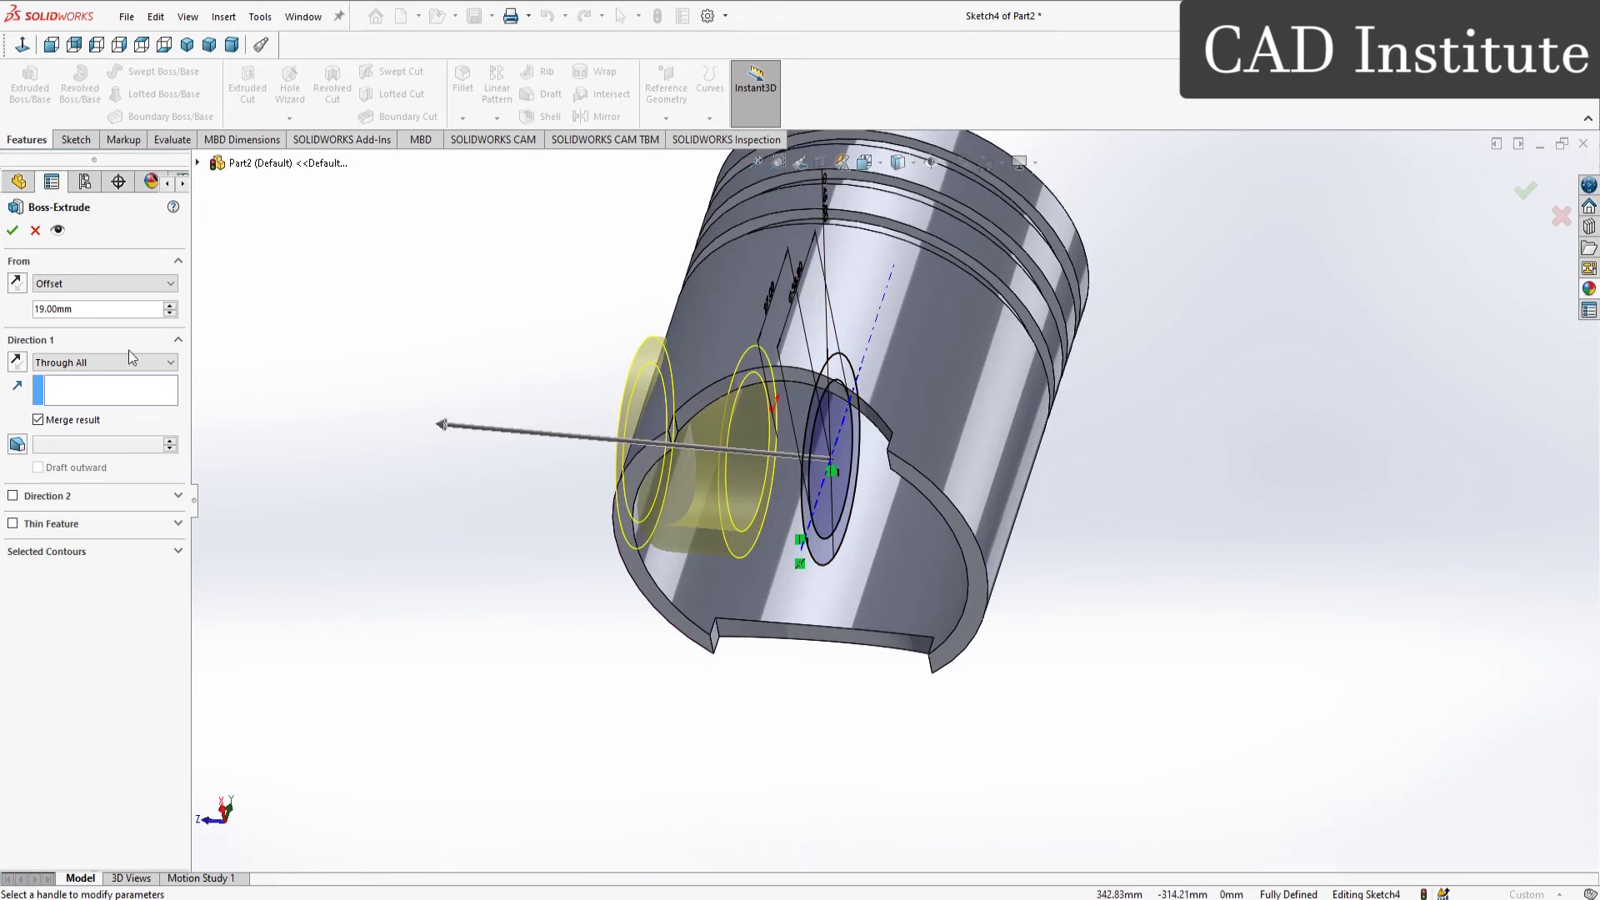
pyautogui.click(108, 363)
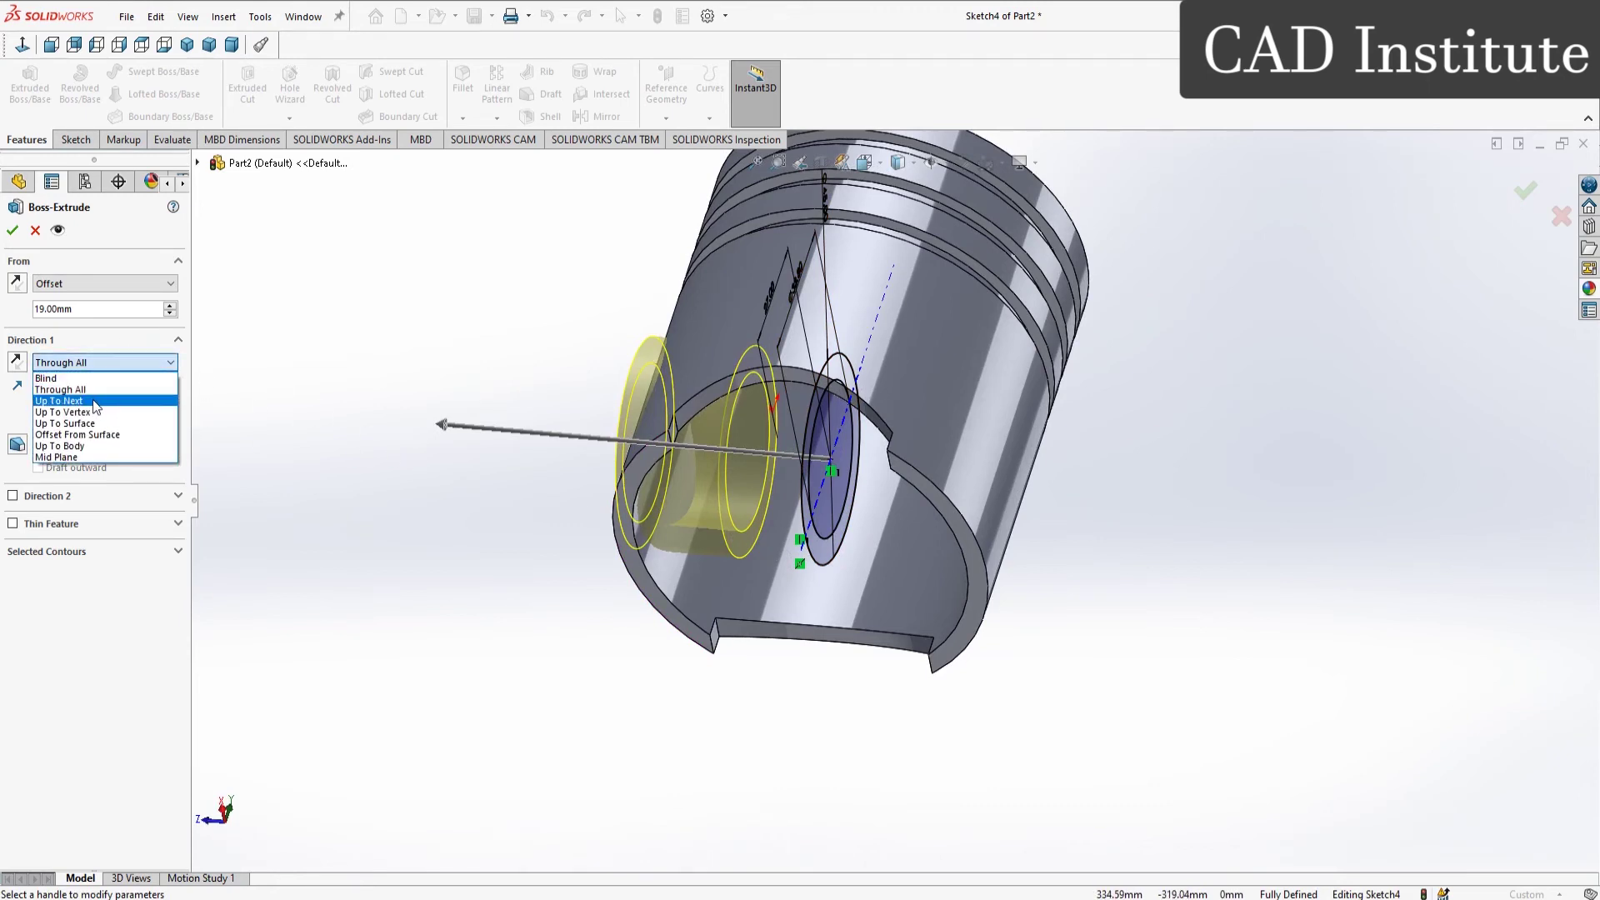
pyautogui.click(92, 400)
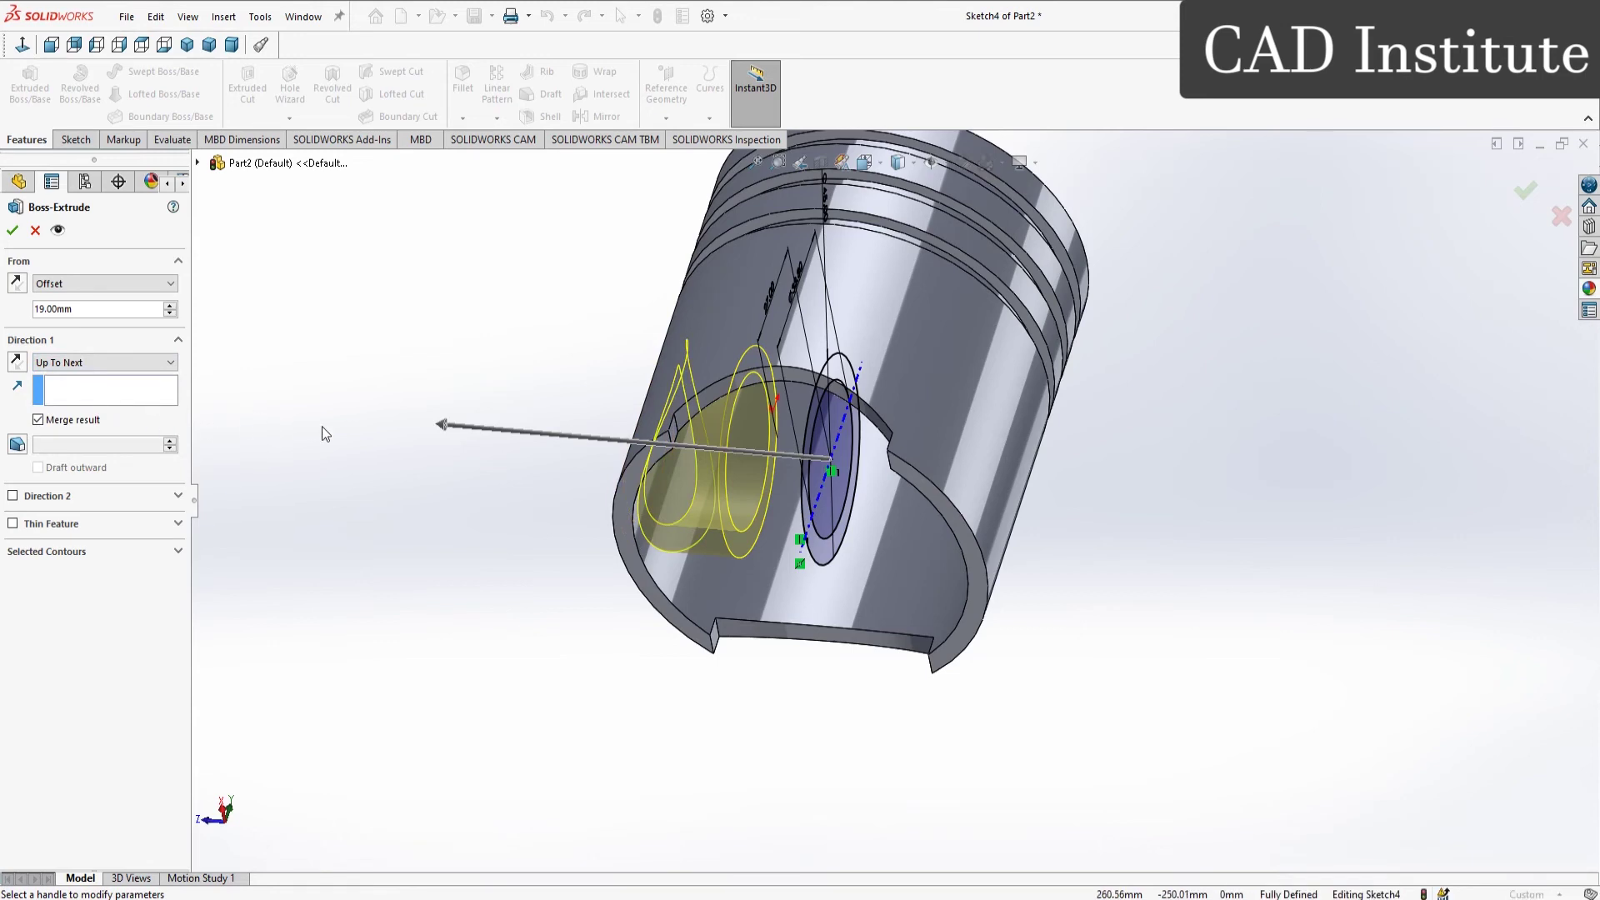
pyautogui.moveTo(322, 427); pyautogui.dragTo(358, 464, button='middle')
pyautogui.click(14, 231)
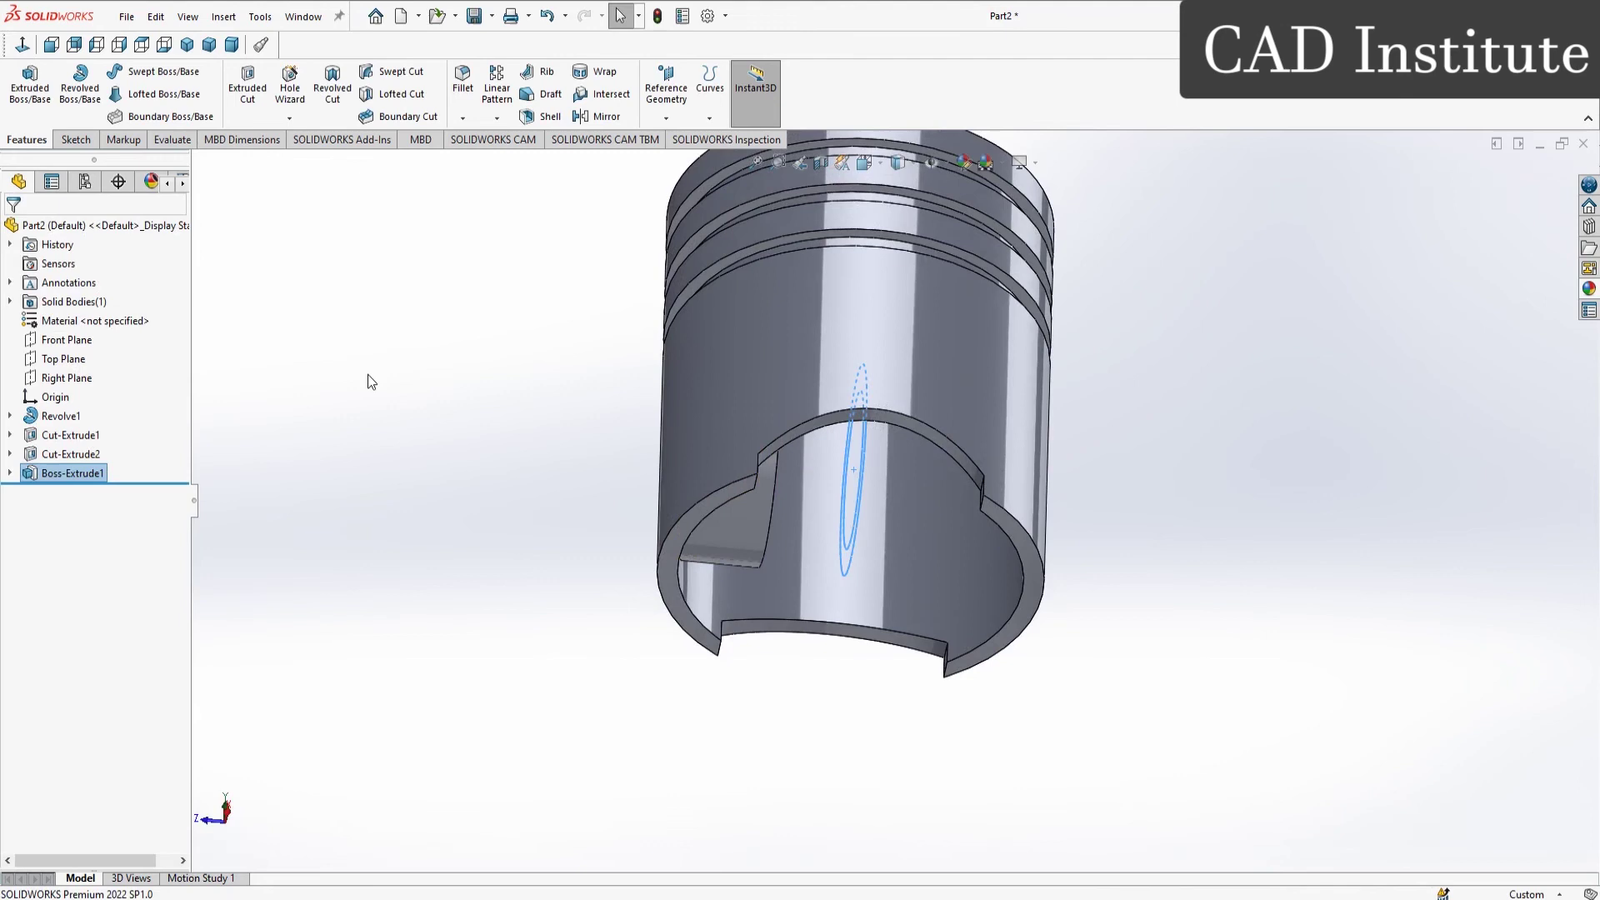
# Step: Reuse Sketch4 for a reversed boss extrusion with a flipped 19 mm start offset on the opposite wall
pyautogui.click(10, 473)
pyautogui.click(83, 493)
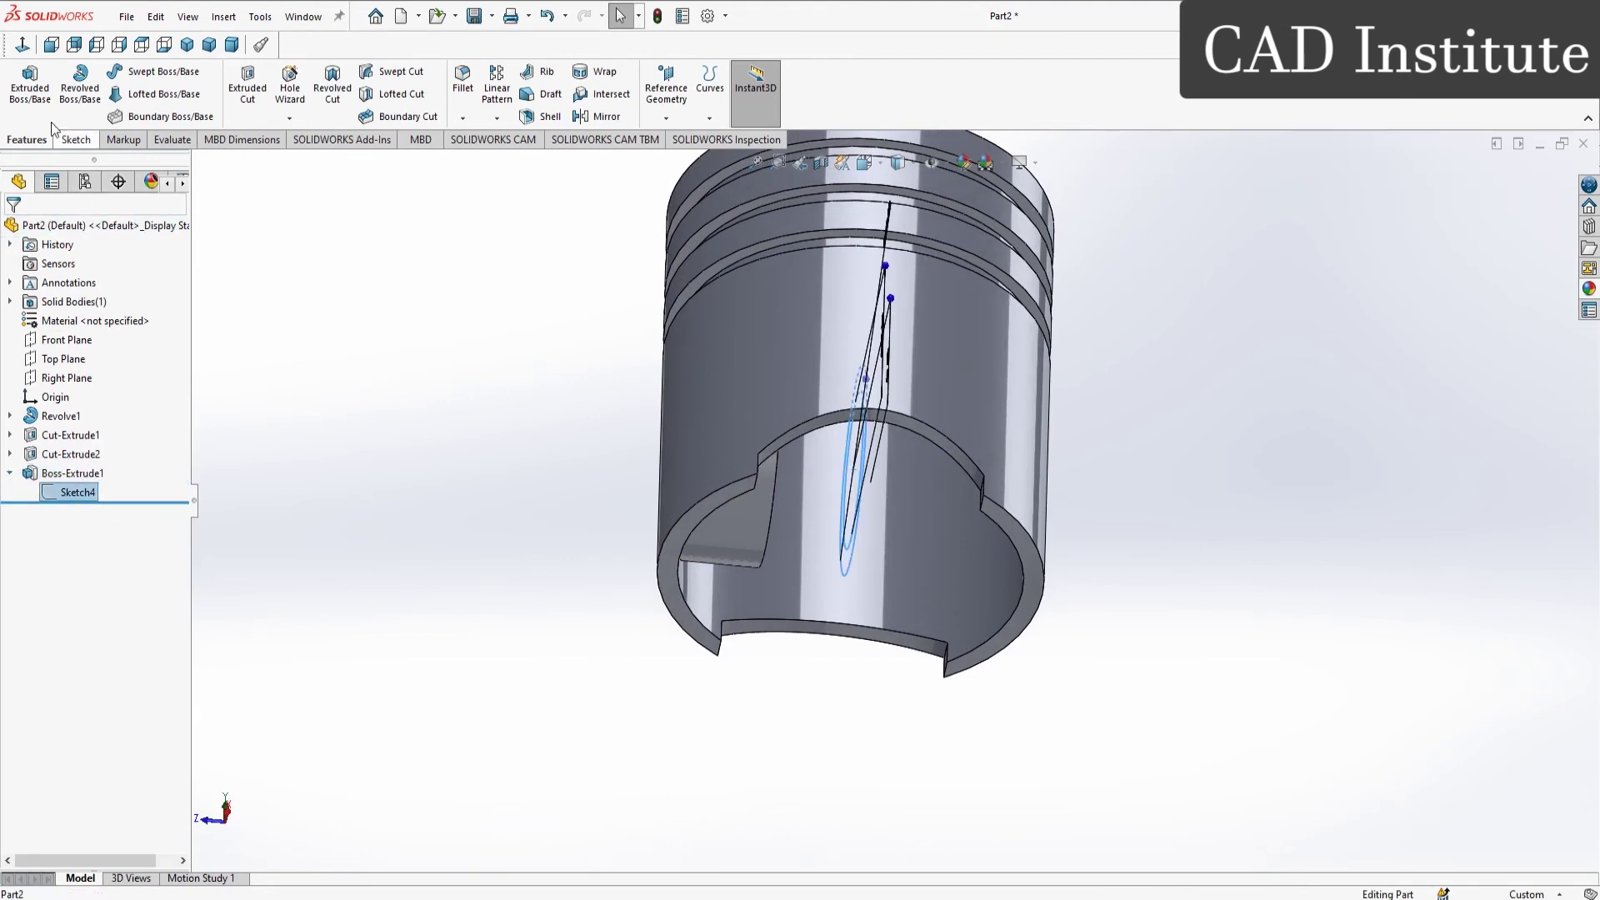
pyautogui.click(30, 83)
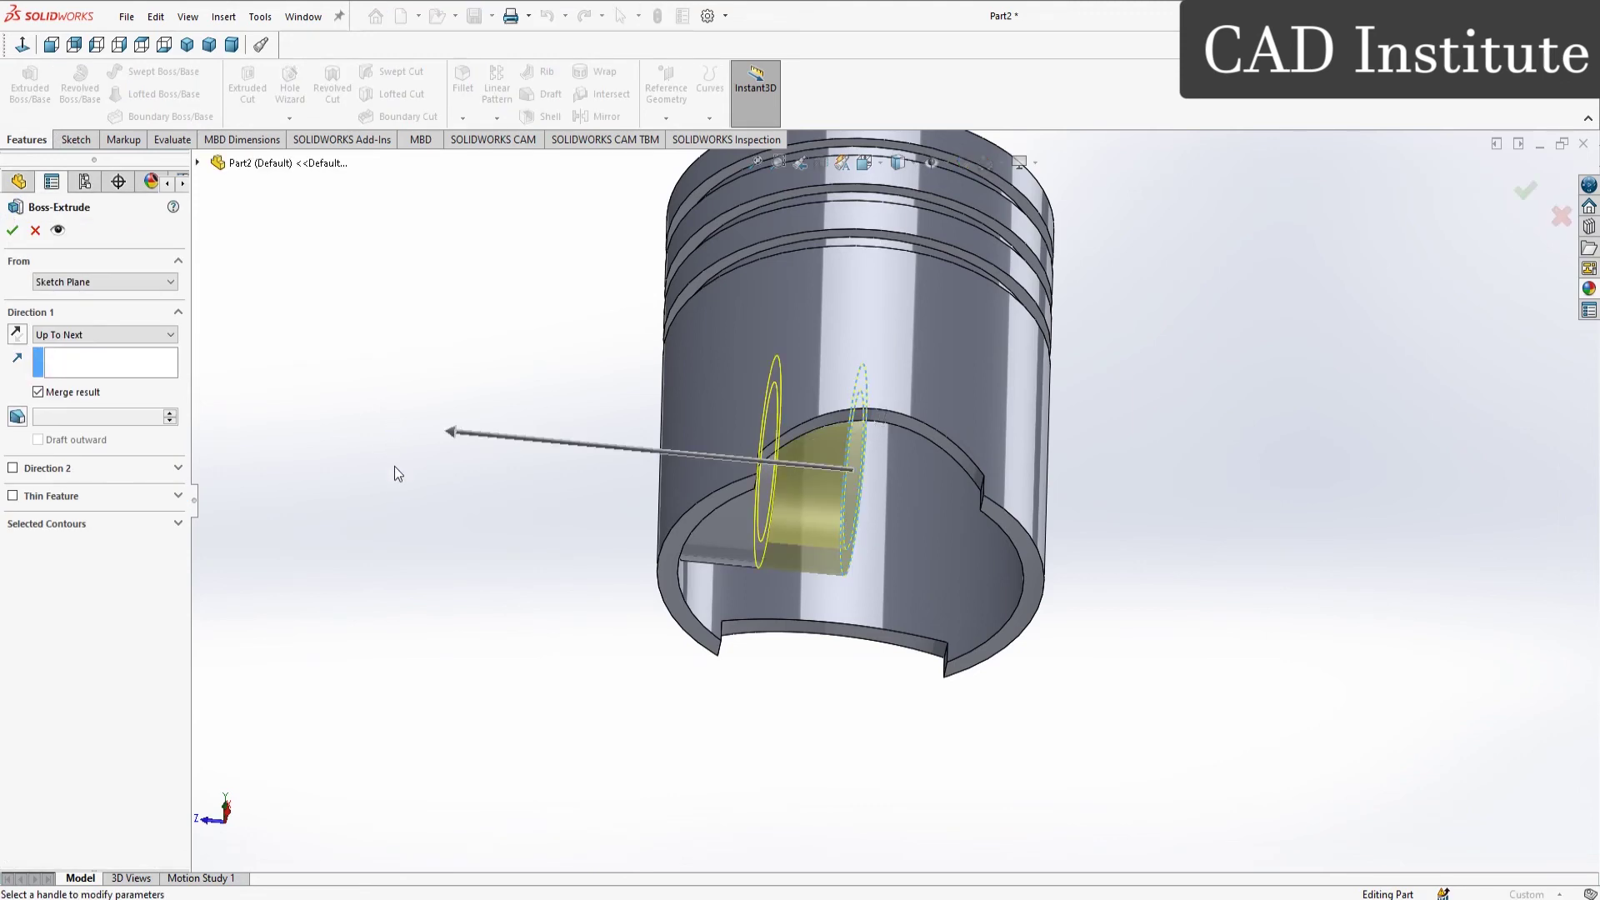
pyautogui.click(19, 335)
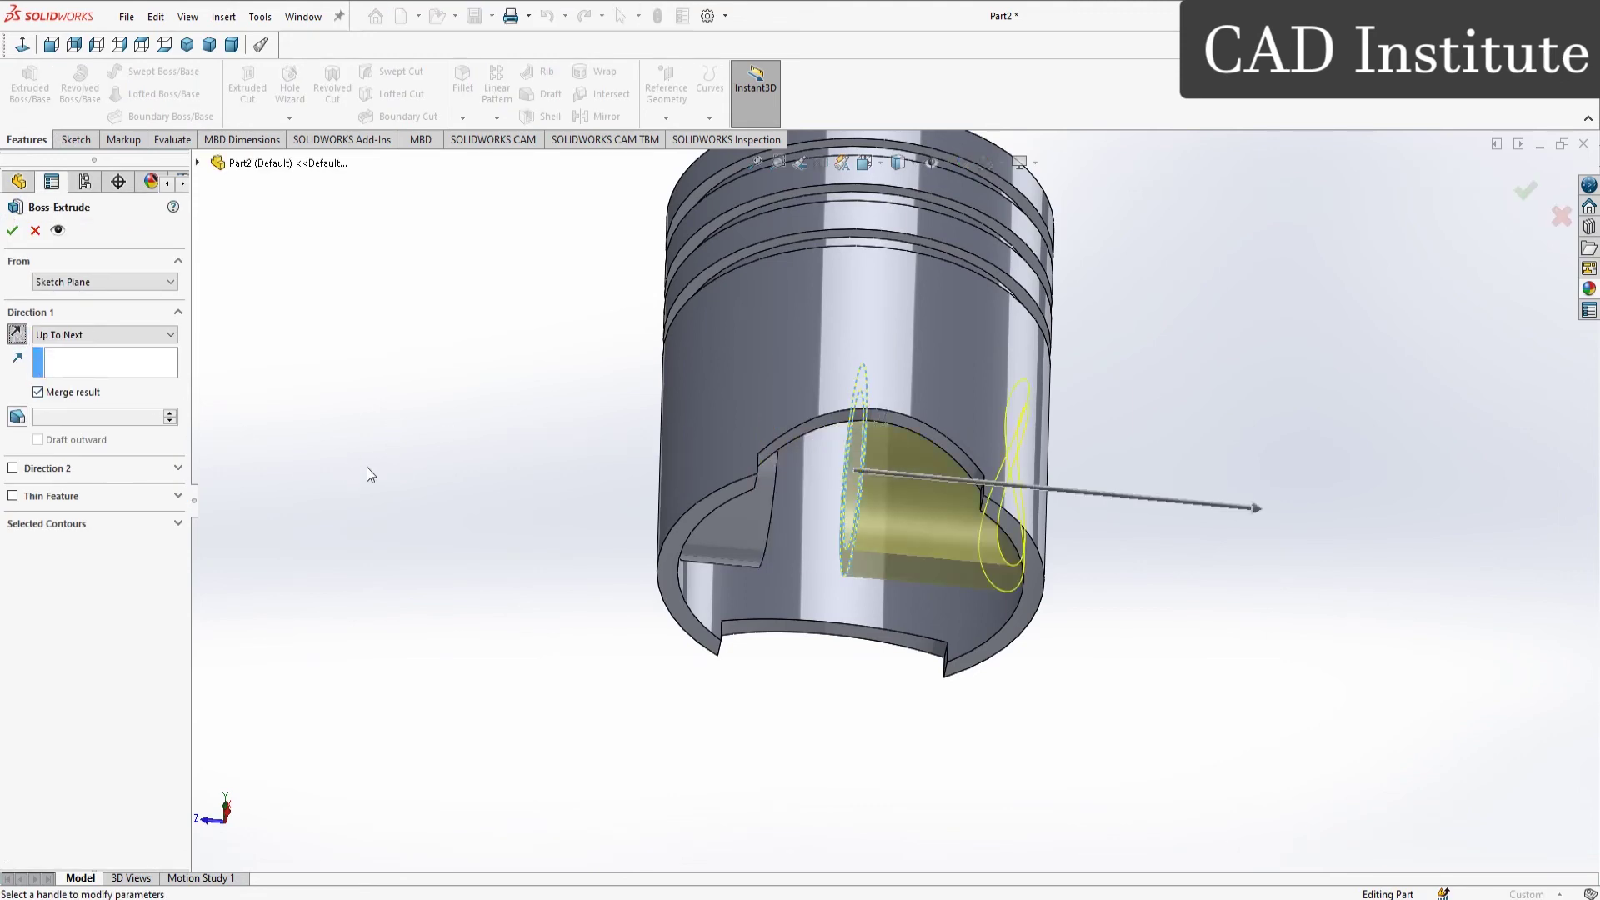
pyautogui.click(75, 283)
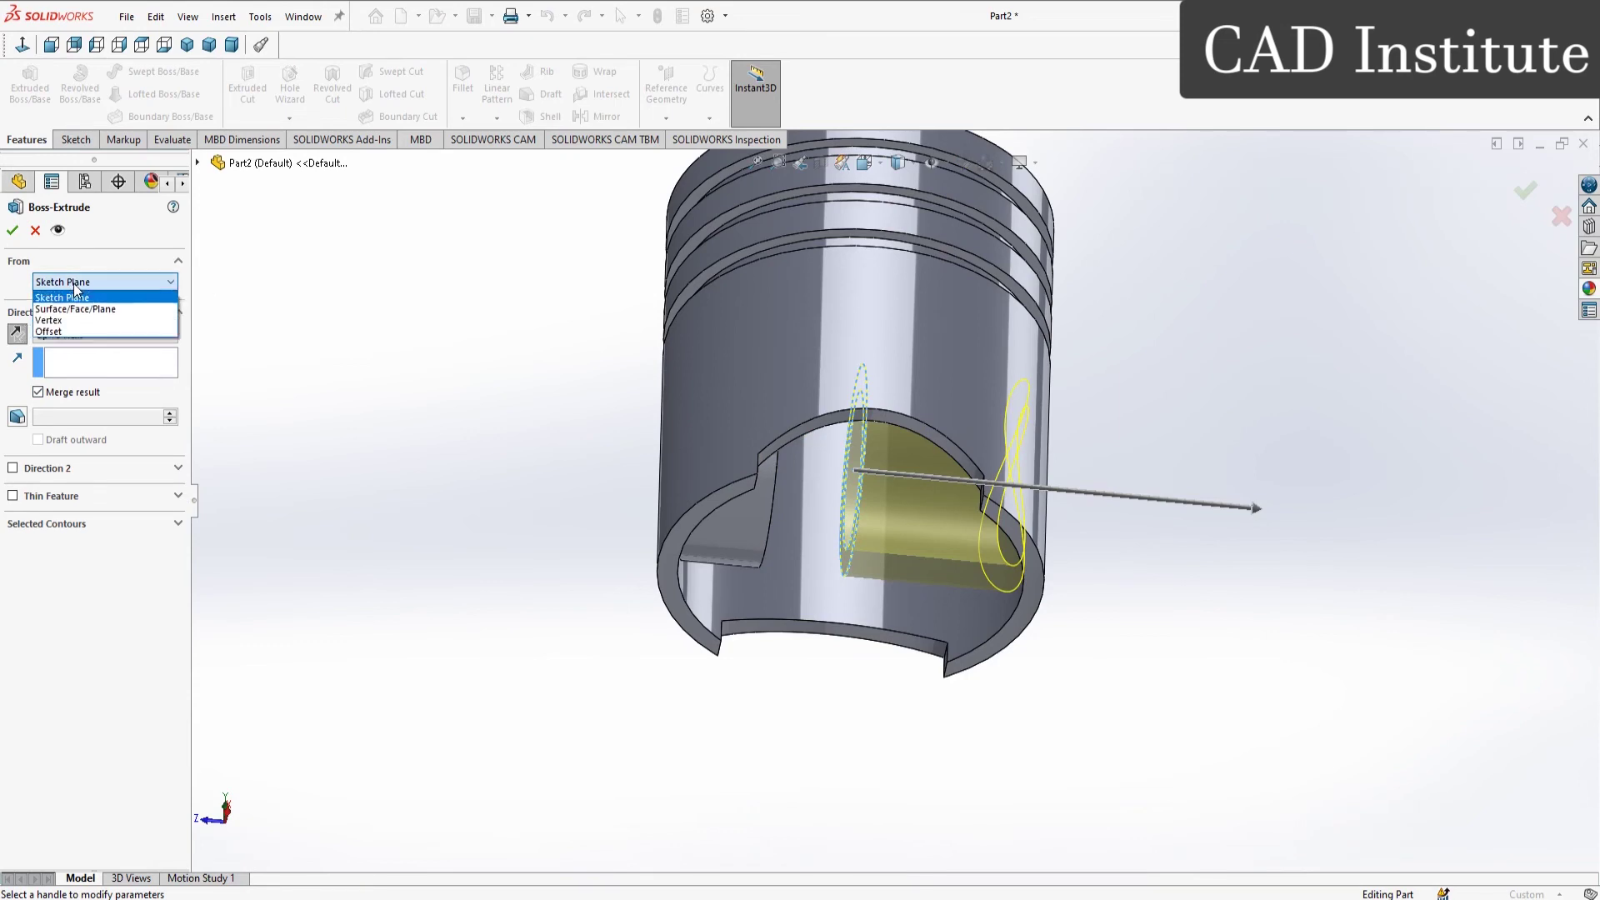
pyautogui.click(79, 327)
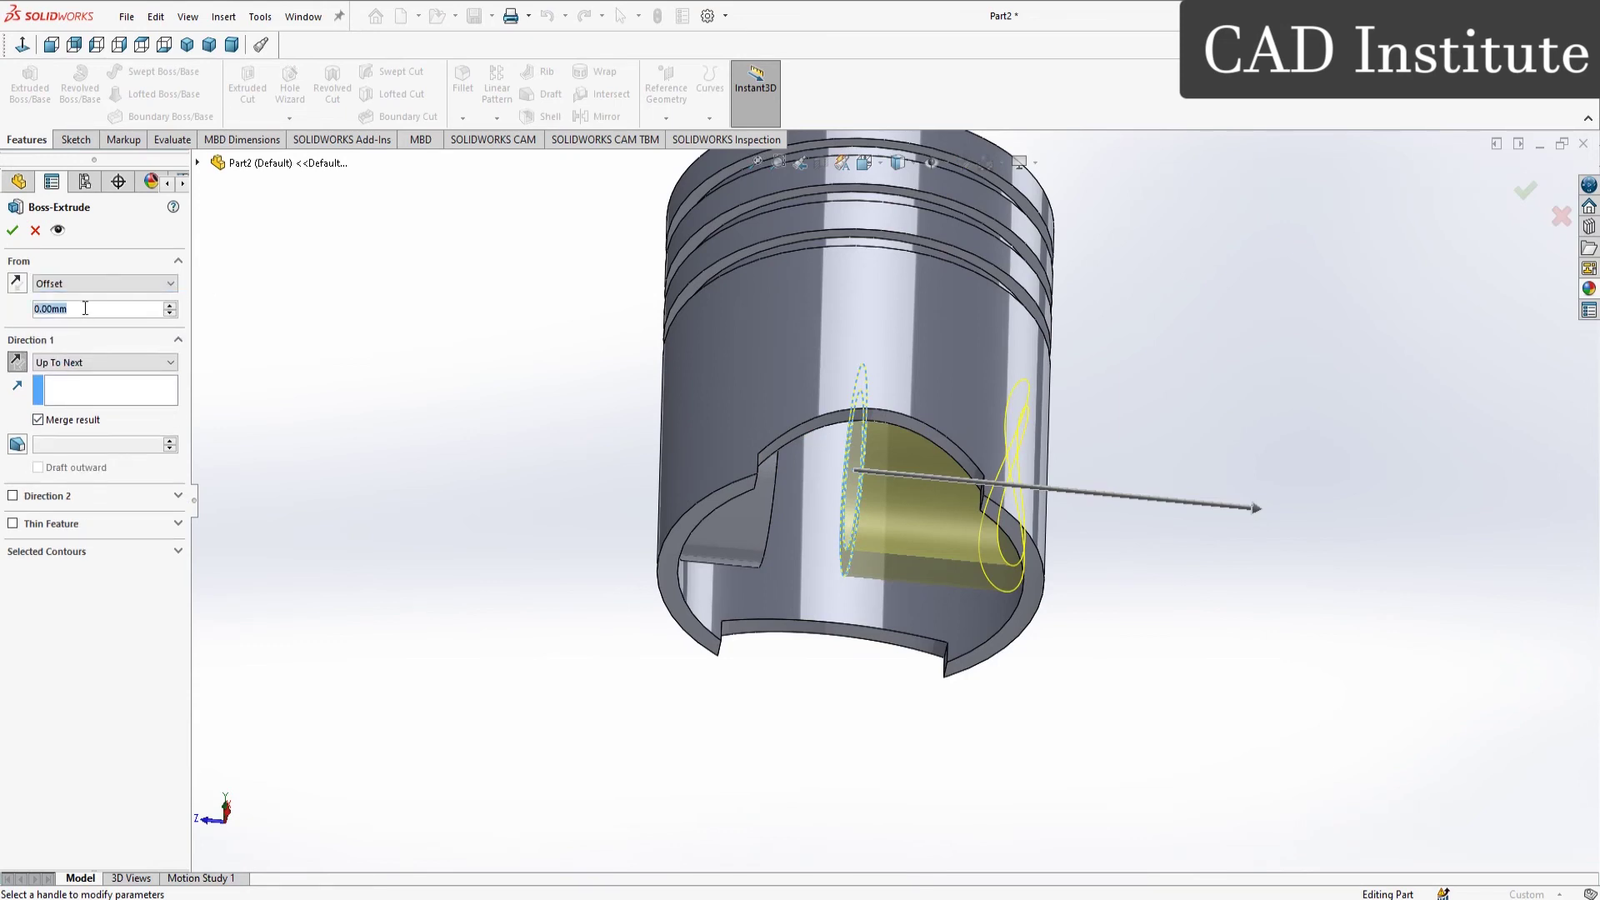
pyautogui.write('19')
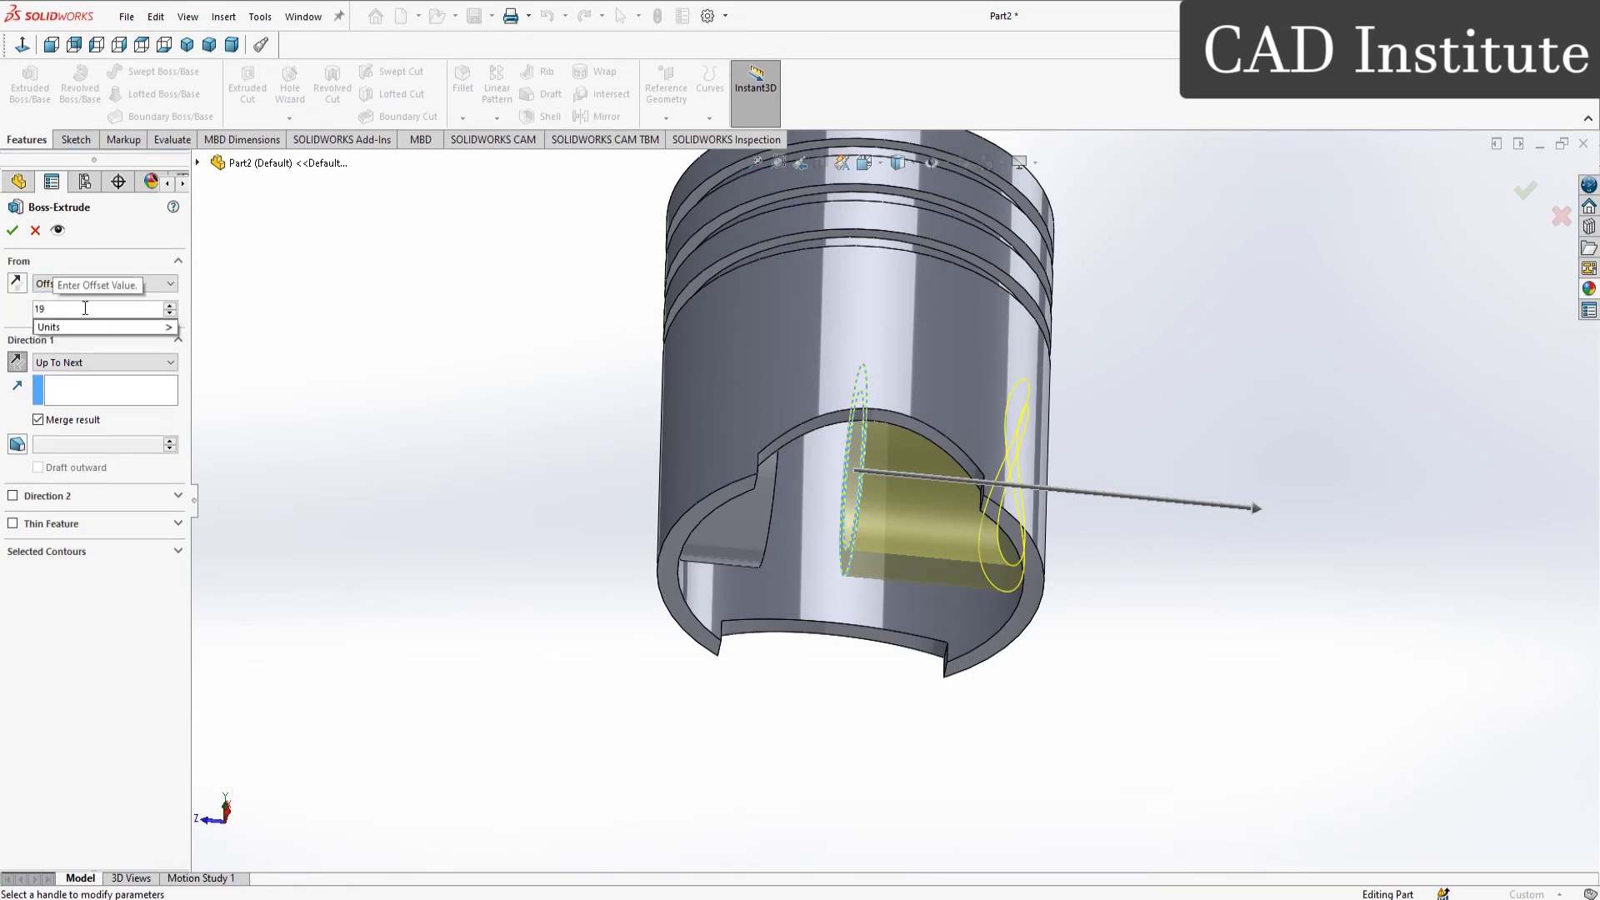
pyautogui.press('Return')
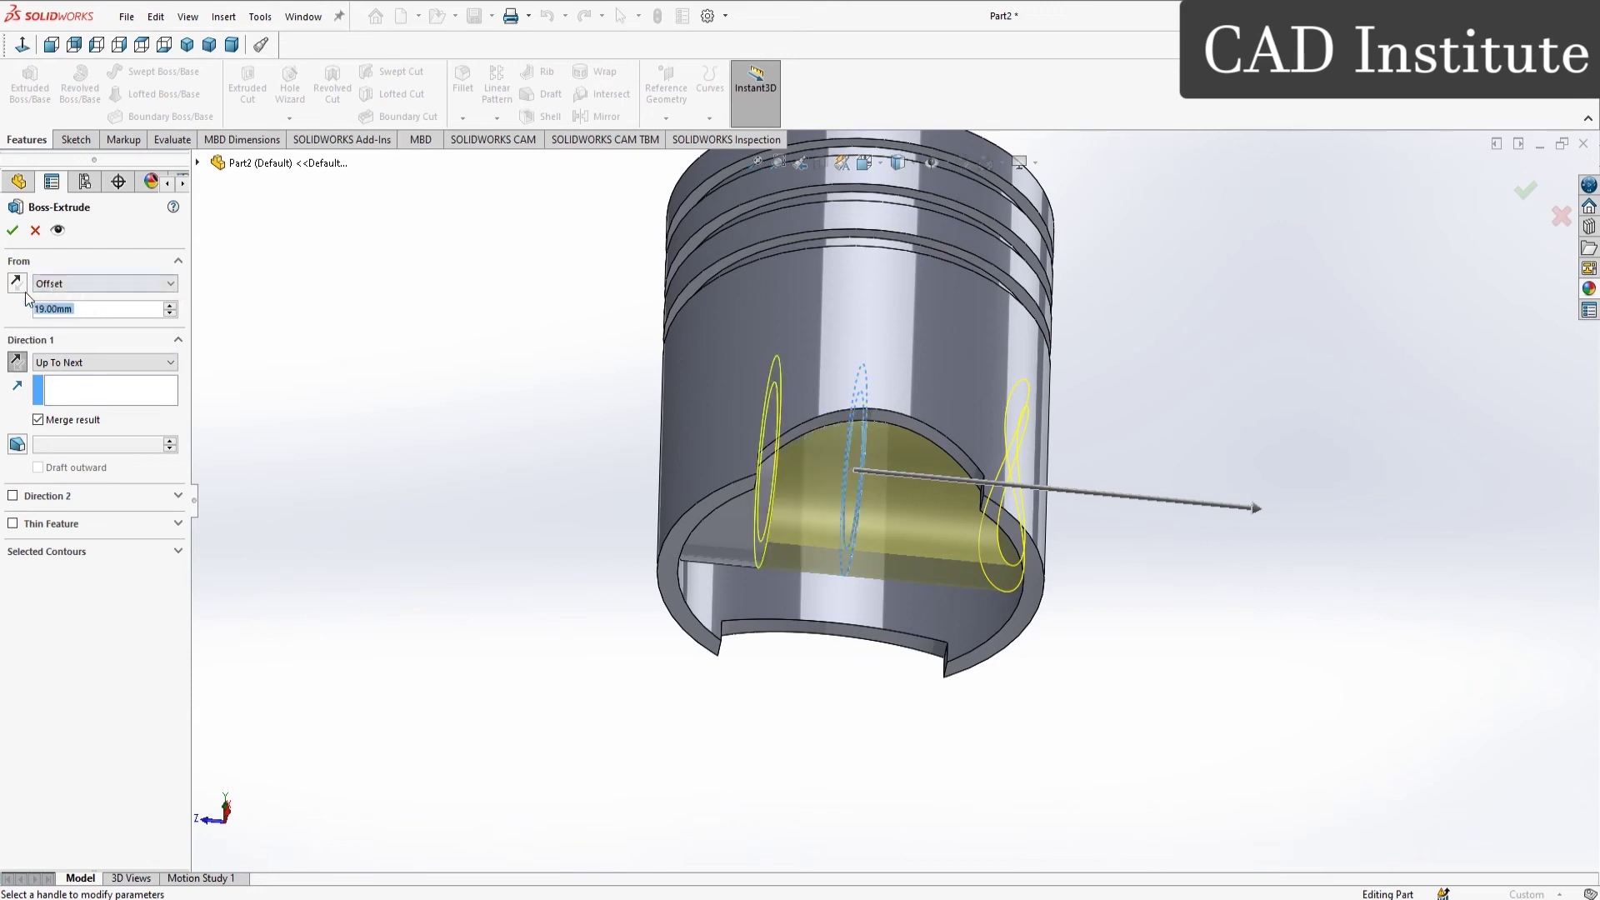
pyautogui.click(16, 284)
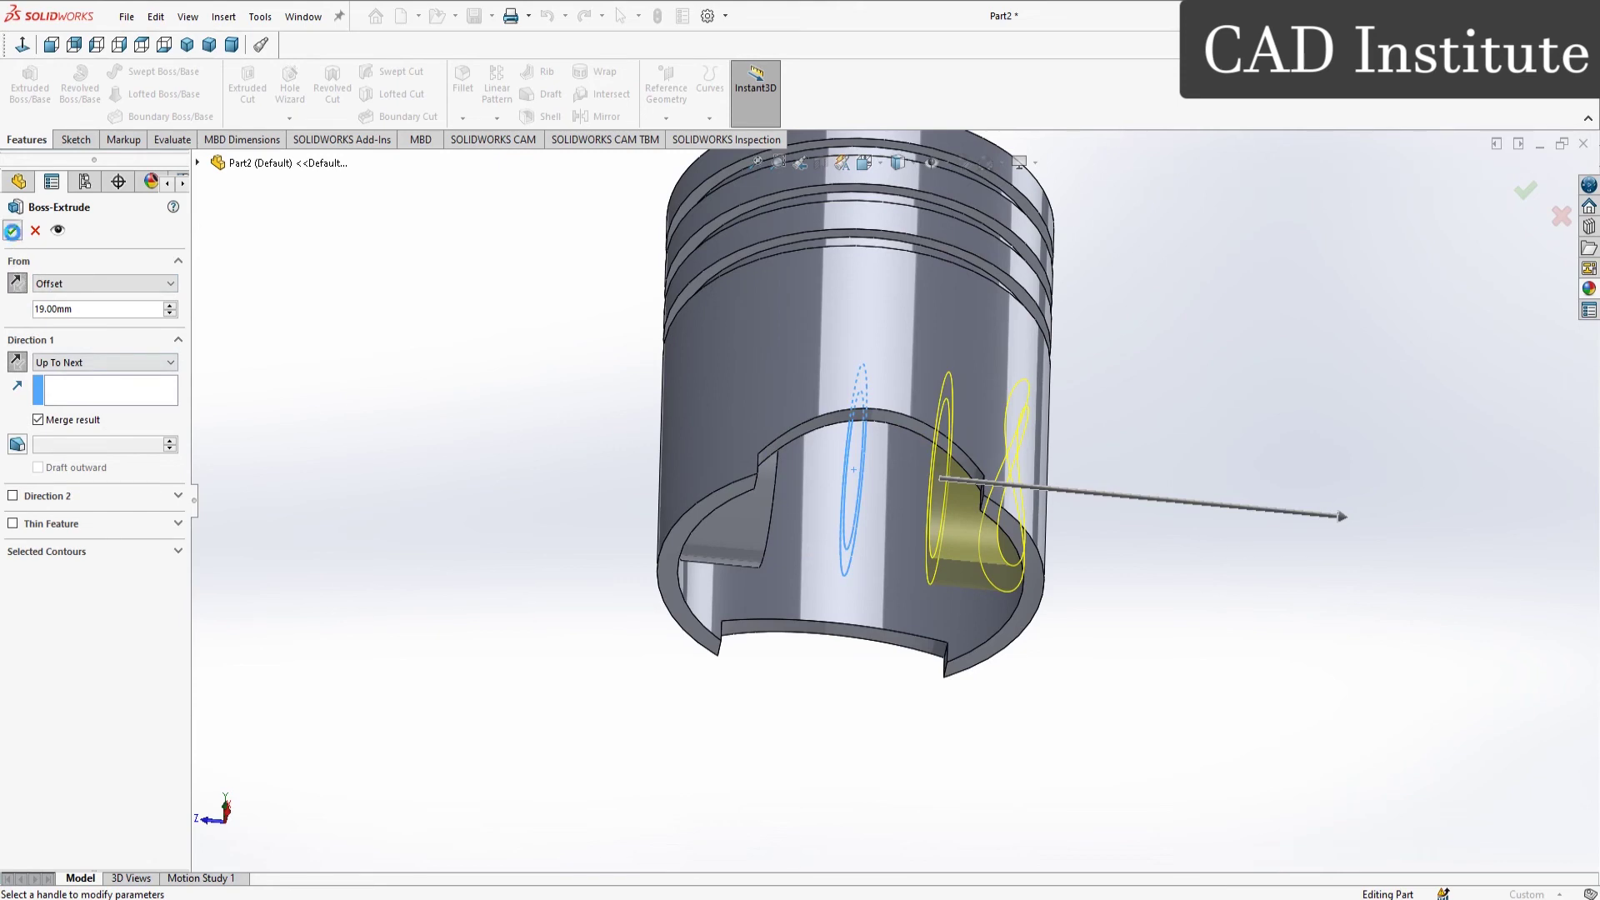
pyautogui.click(13, 232)
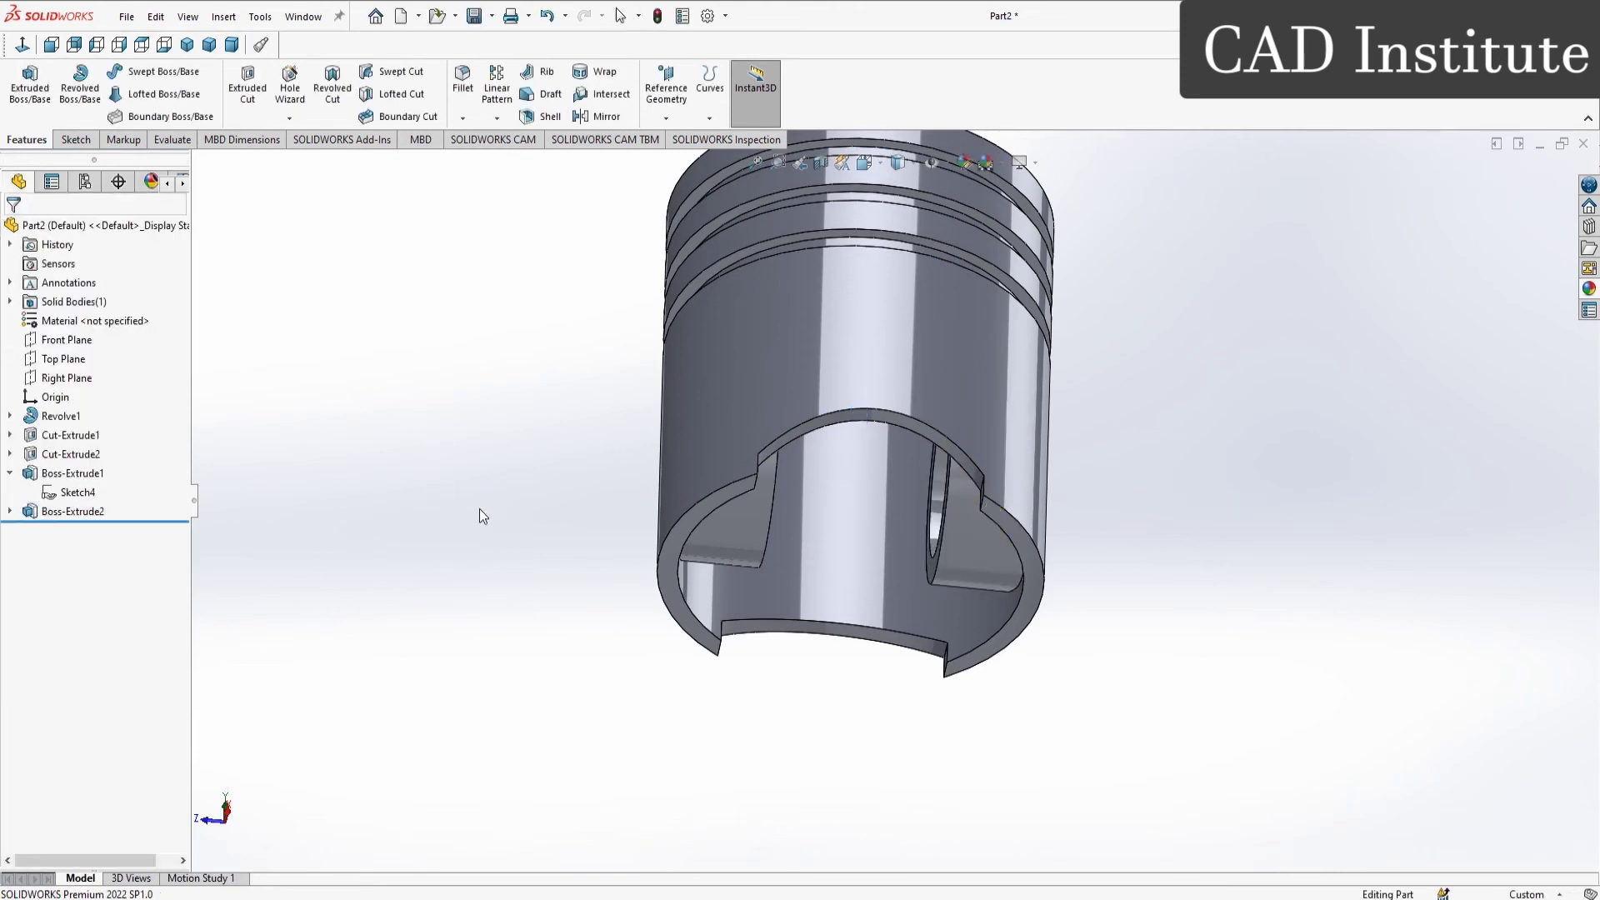
pyautogui.moveTo(480, 512); pyautogui.dragTo(733, 547, button='middle')
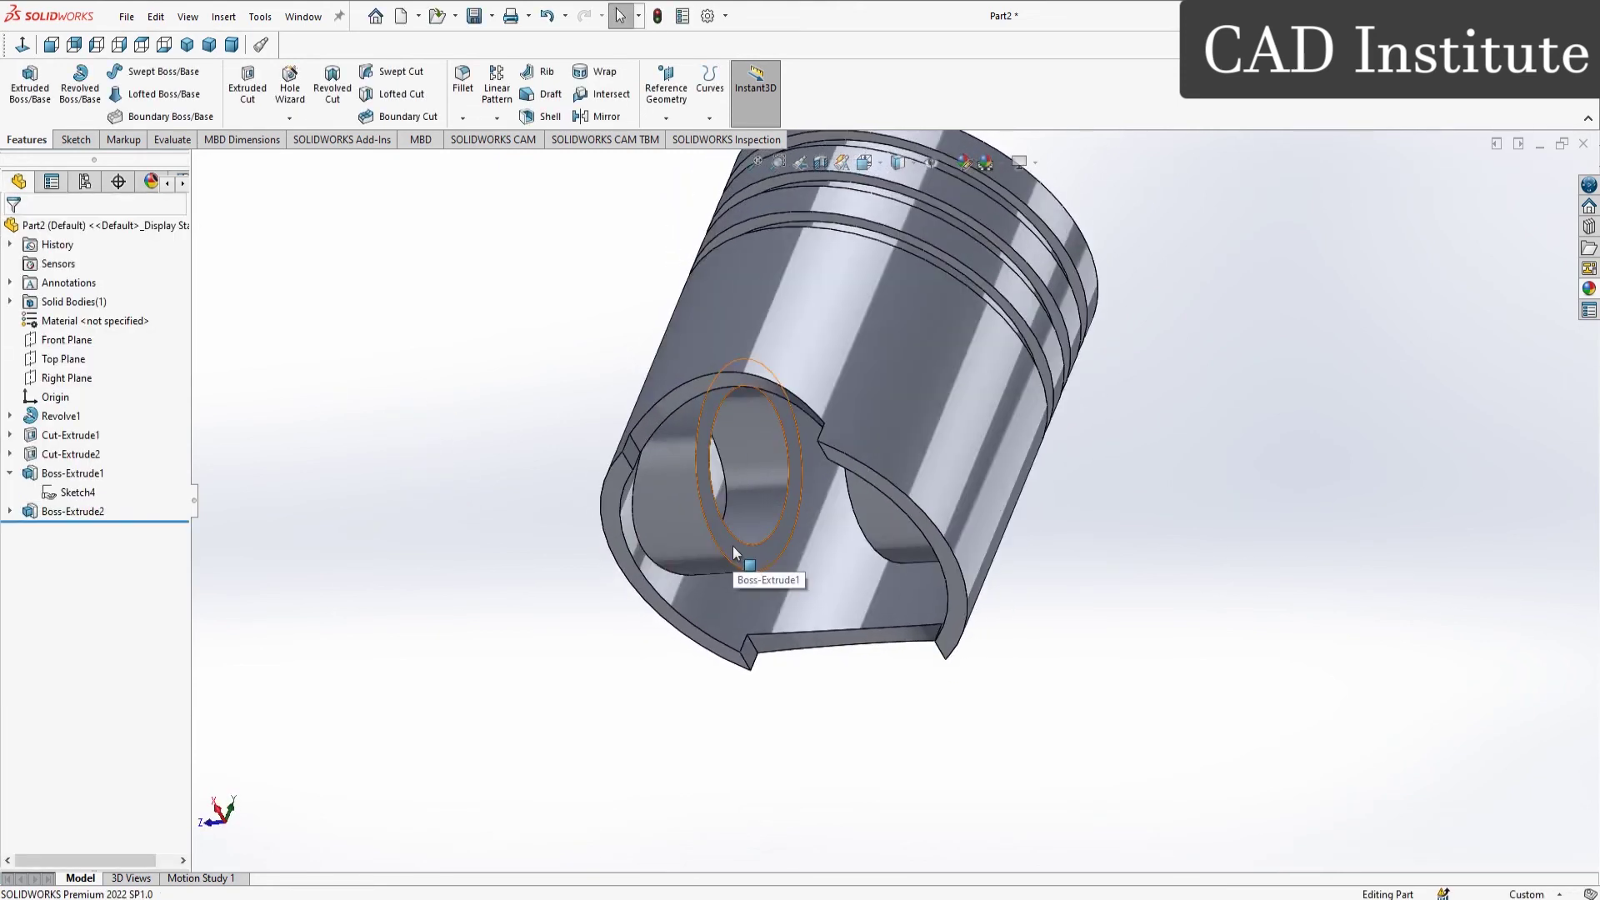
# Step: Sketch on the pin boss face and convert its inner circular edge into the sketch
pyautogui.click(733, 547)
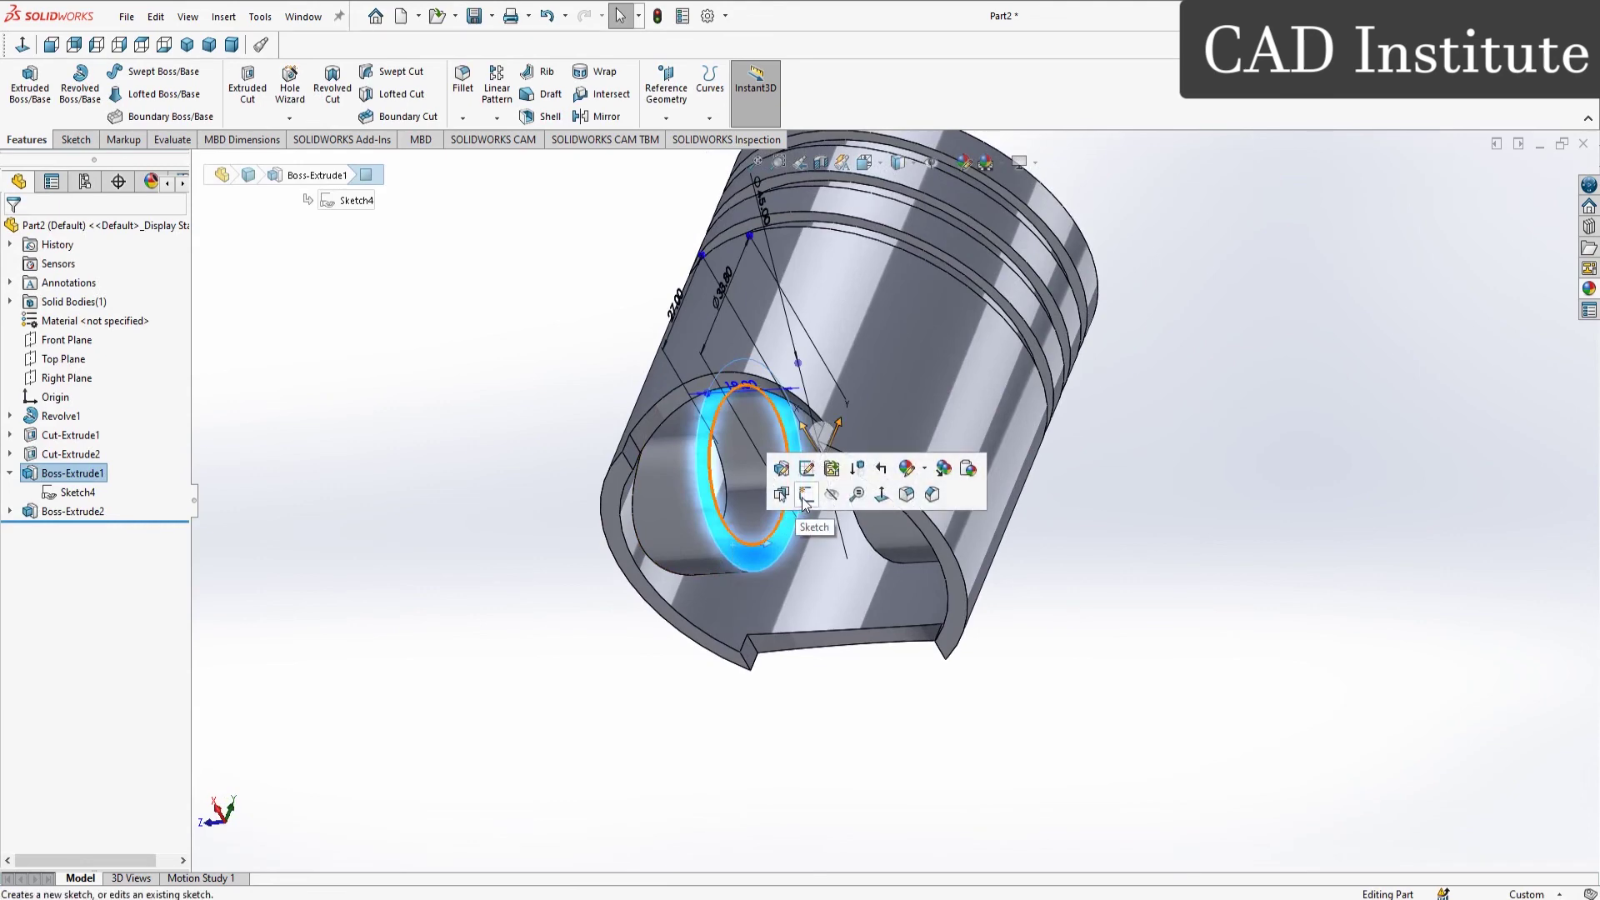
pyautogui.click(805, 502)
pyautogui.moveTo(499, 563); pyautogui.dragTo(898, 671, button='middle')
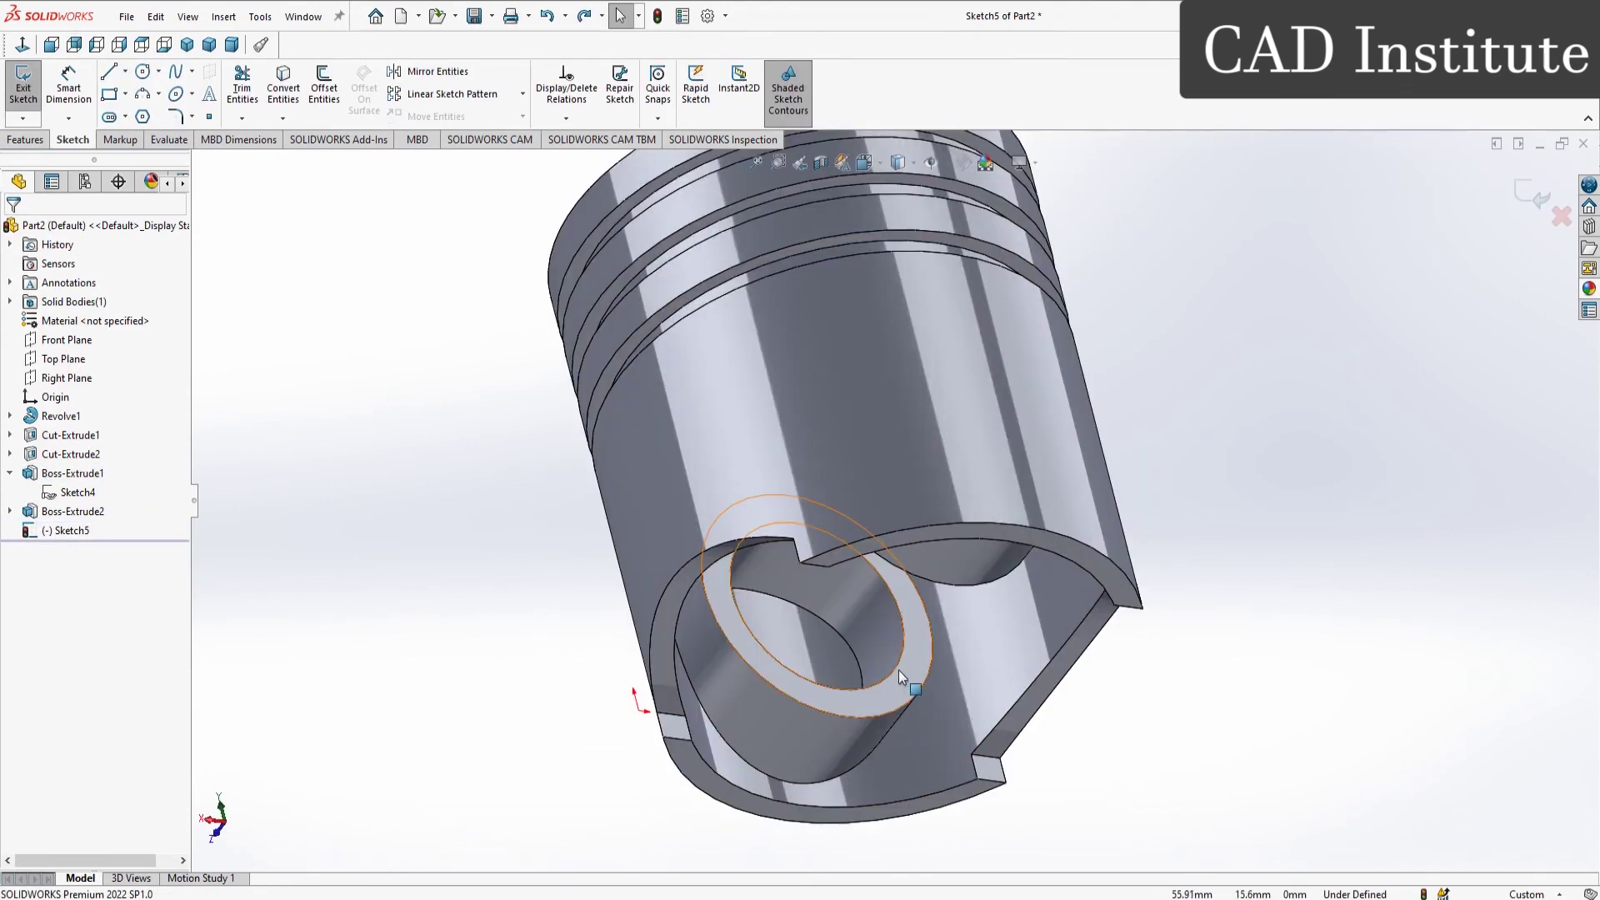
pyautogui.click(898, 663)
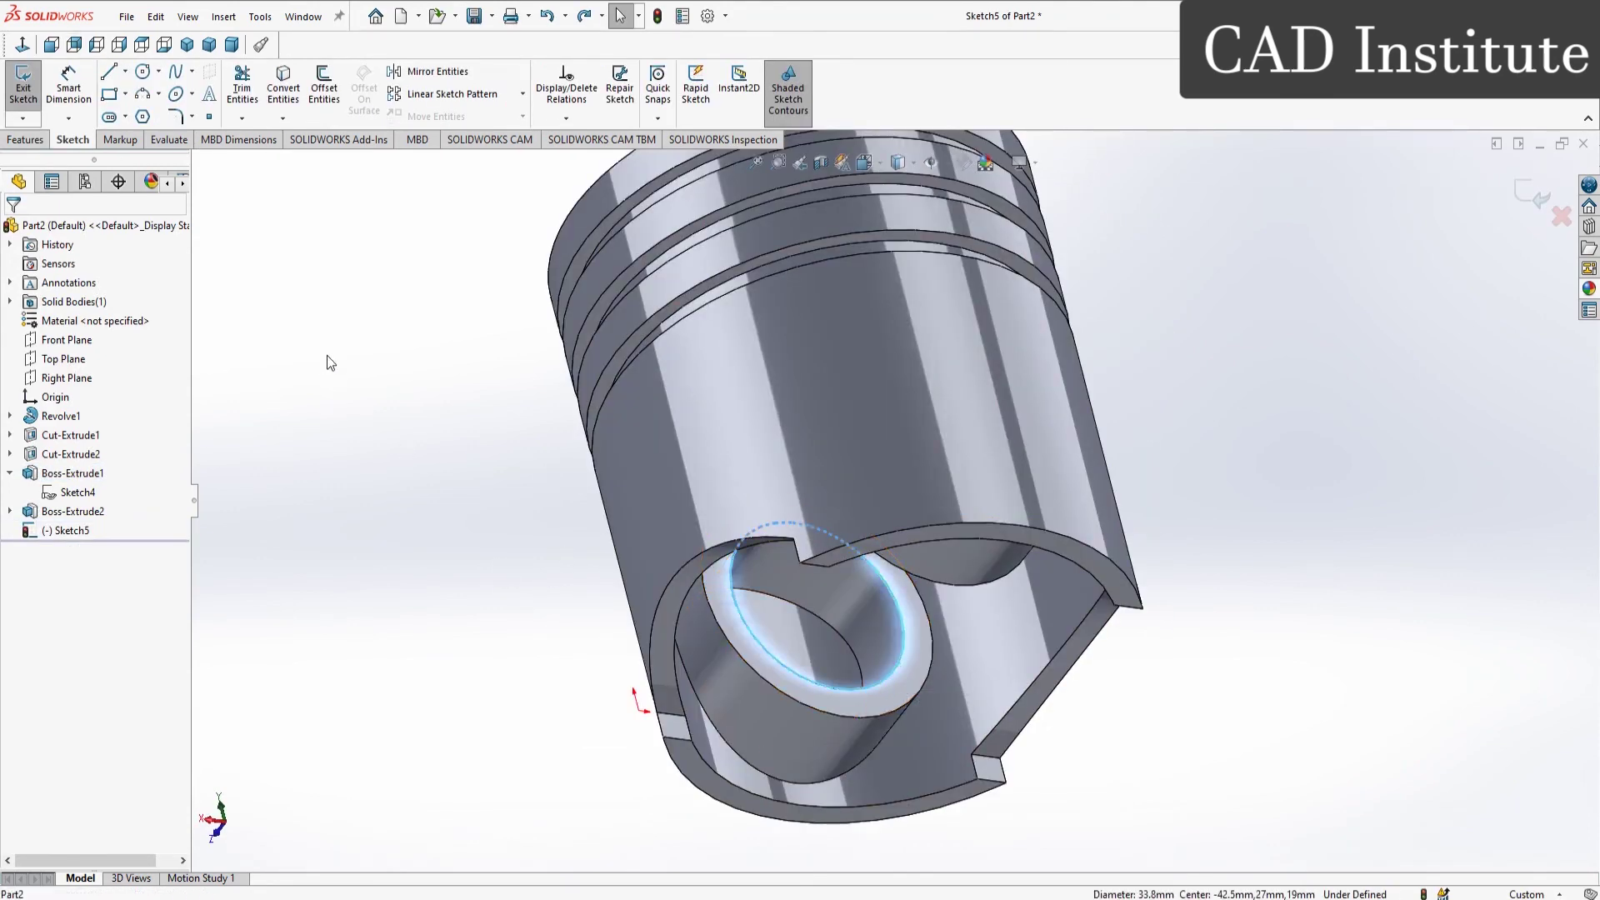
pyautogui.click(293, 89)
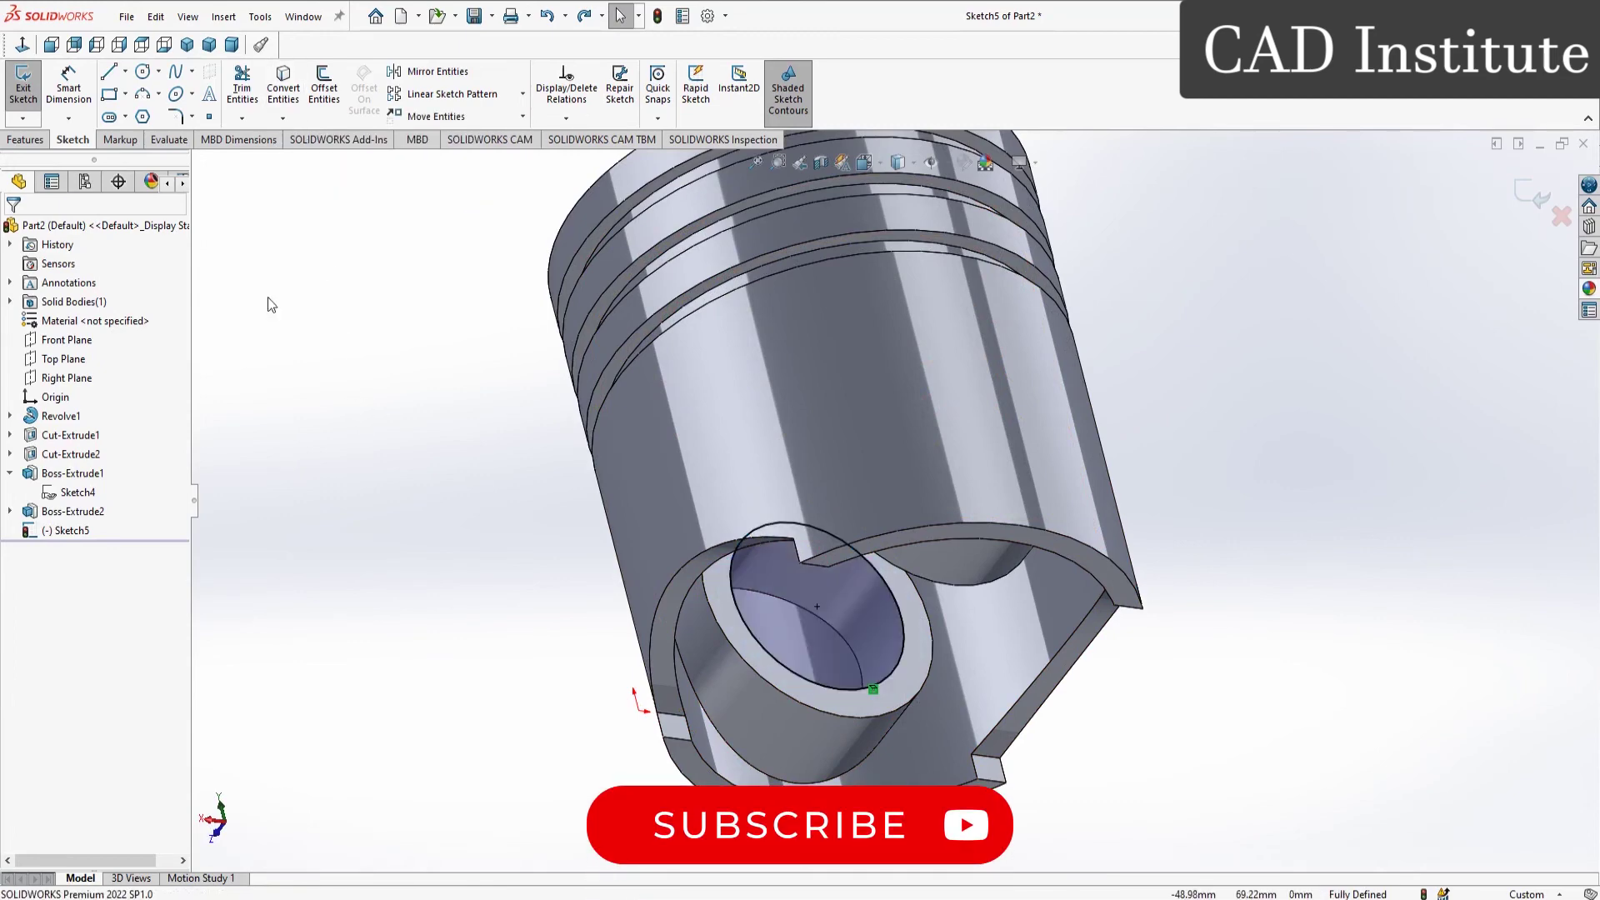
# Step: Cut the pin circle Through All in both directions to bore the pin hole
pyautogui.click(25, 139)
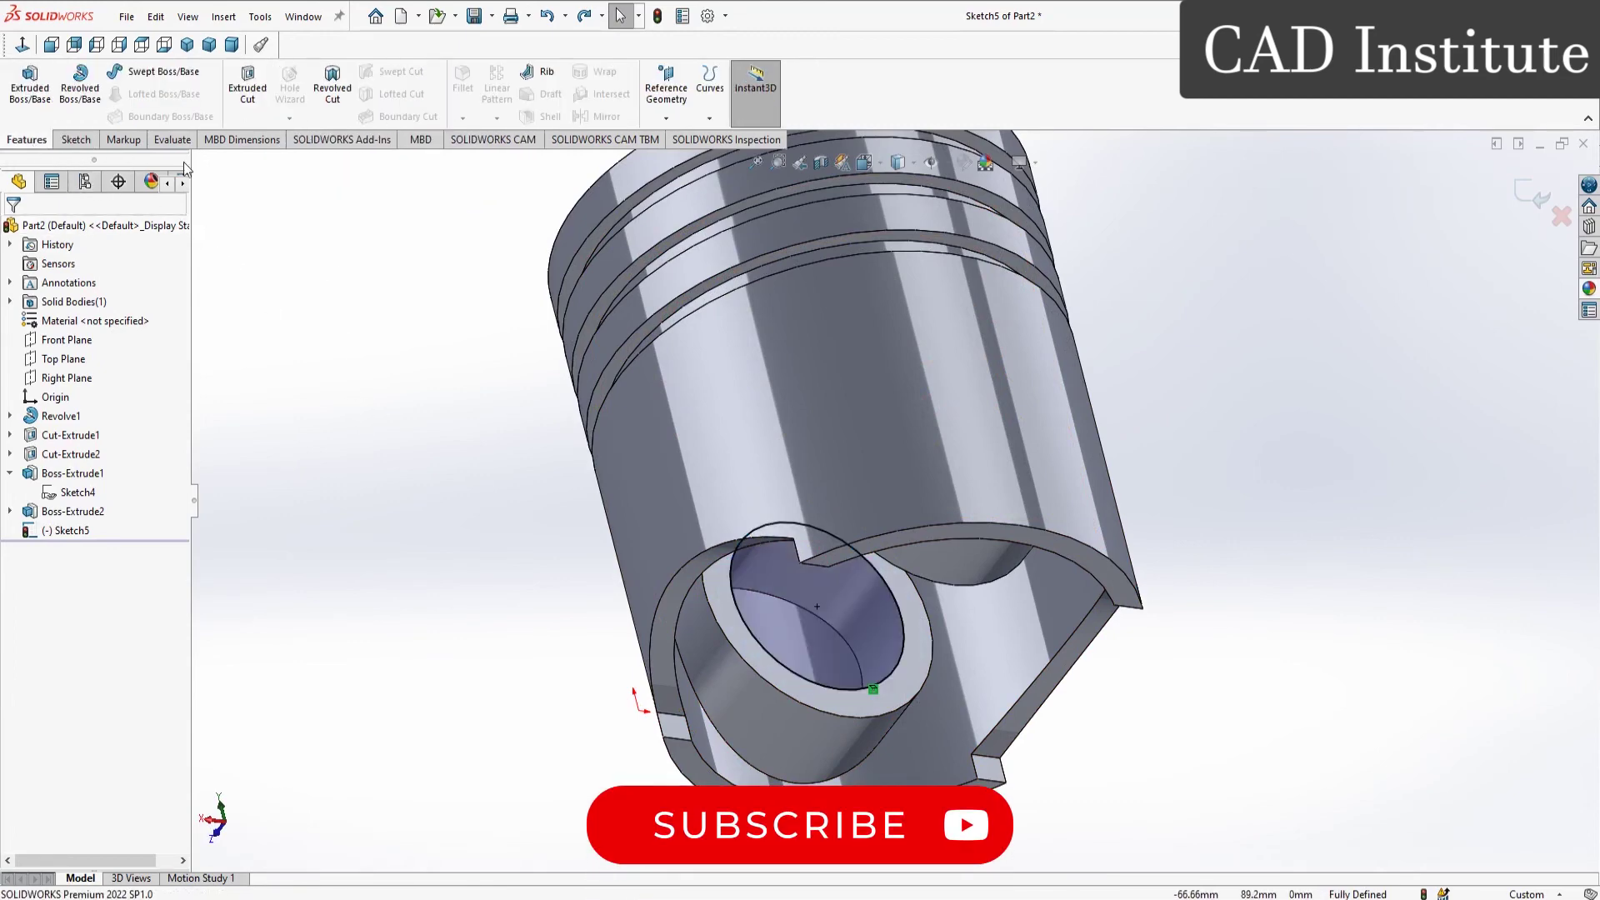
pyautogui.click(247, 84)
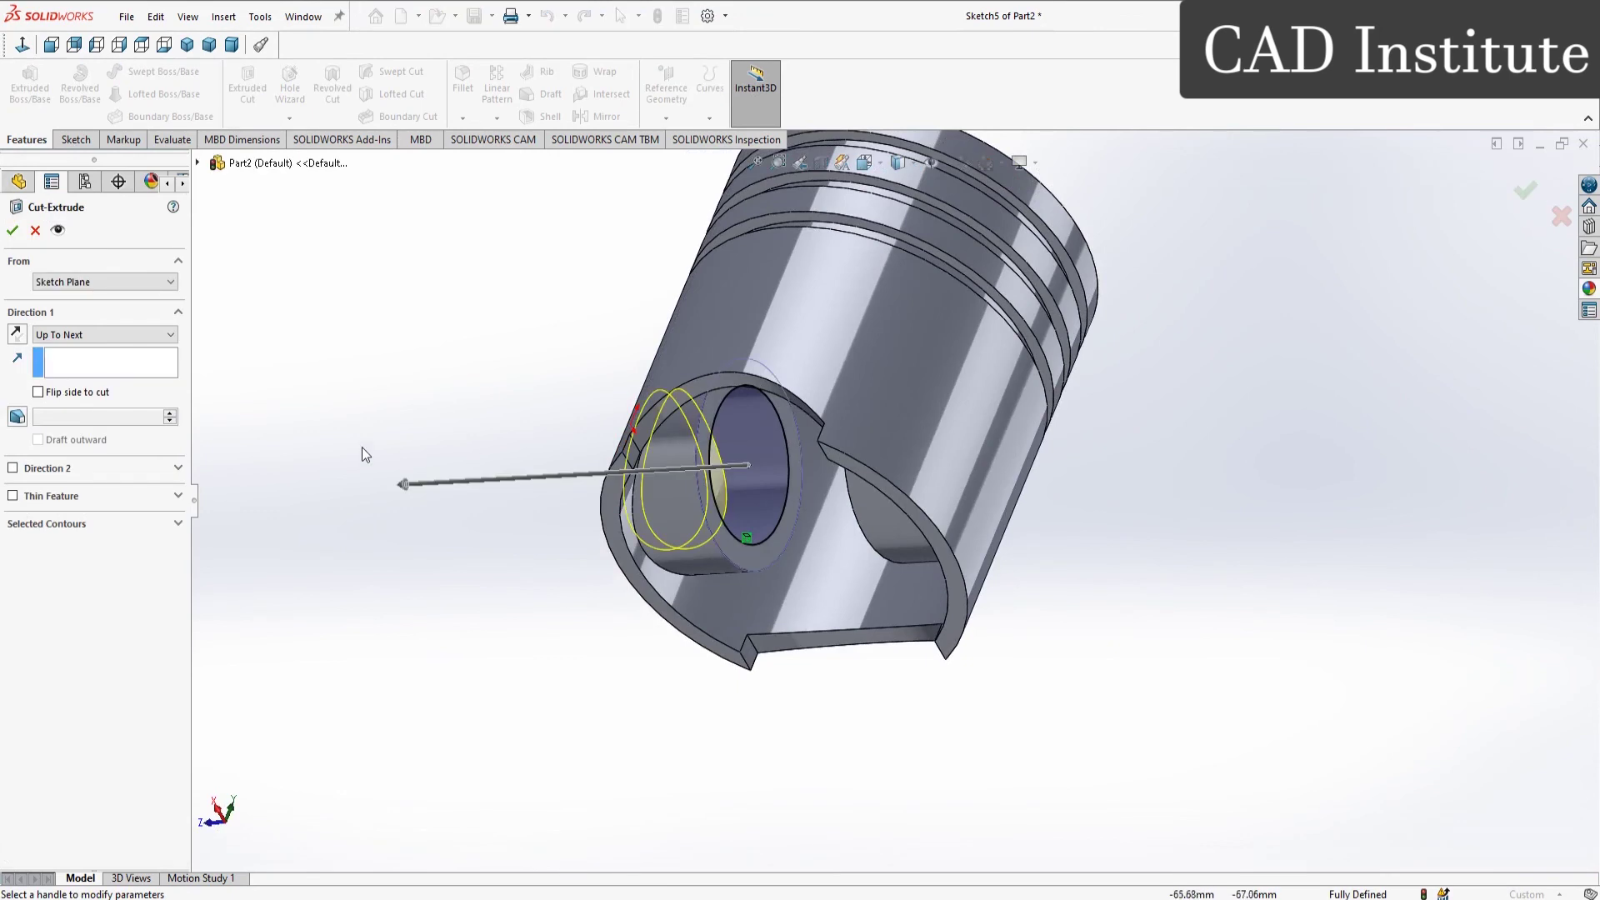
pyautogui.click(135, 340)
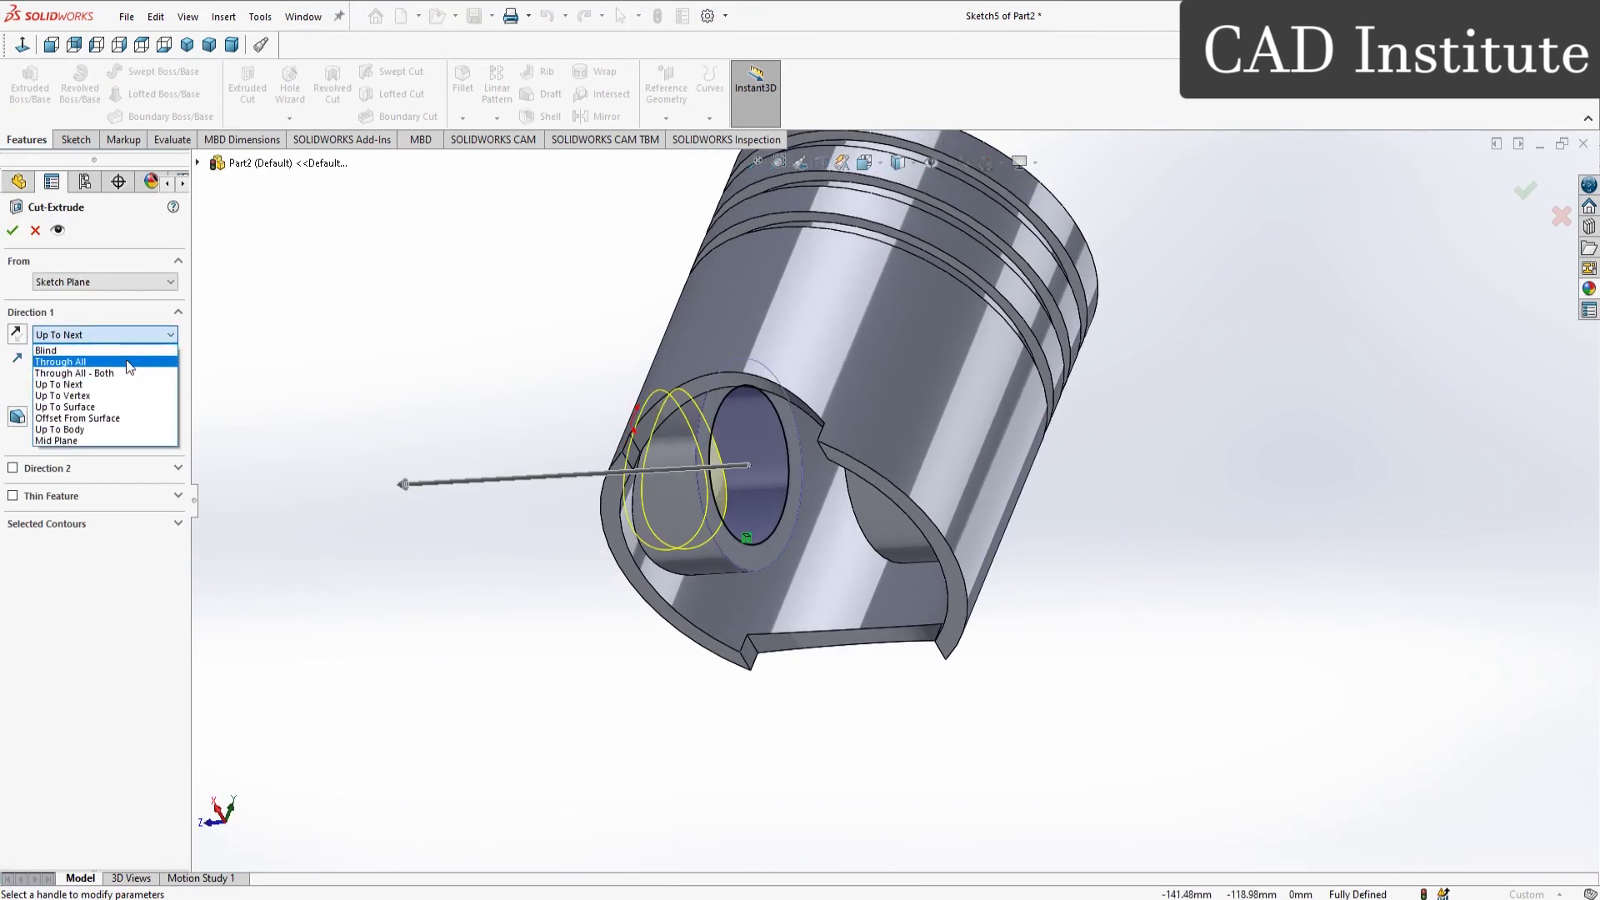
pyautogui.click(124, 373)
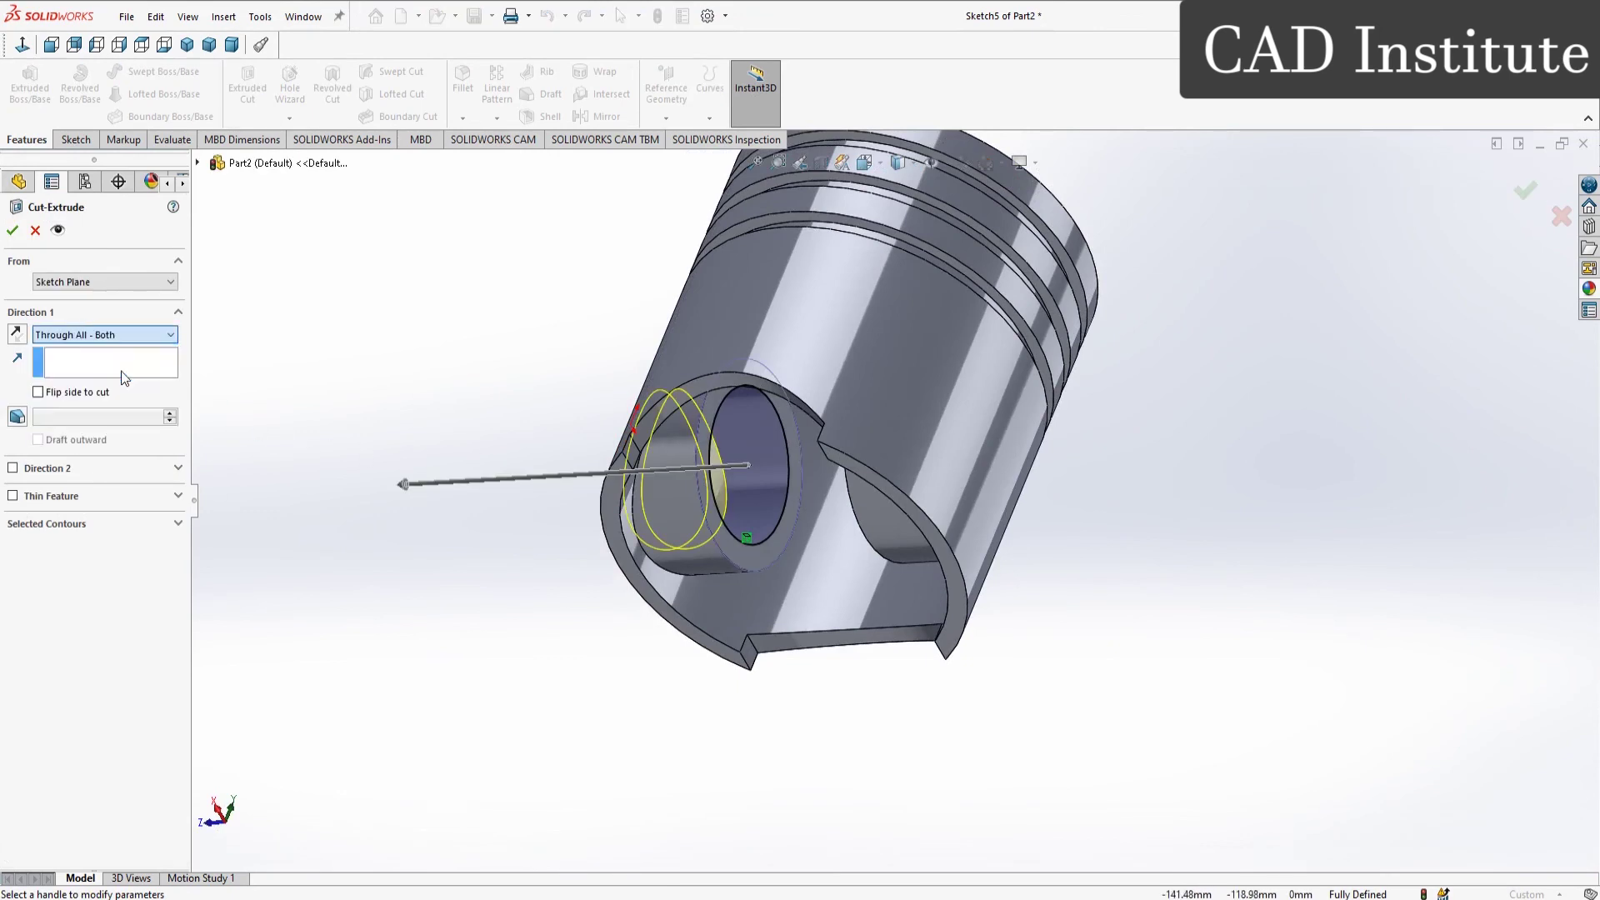
pyautogui.moveTo(384, 395); pyautogui.dragTo(458, 447, button='middle')
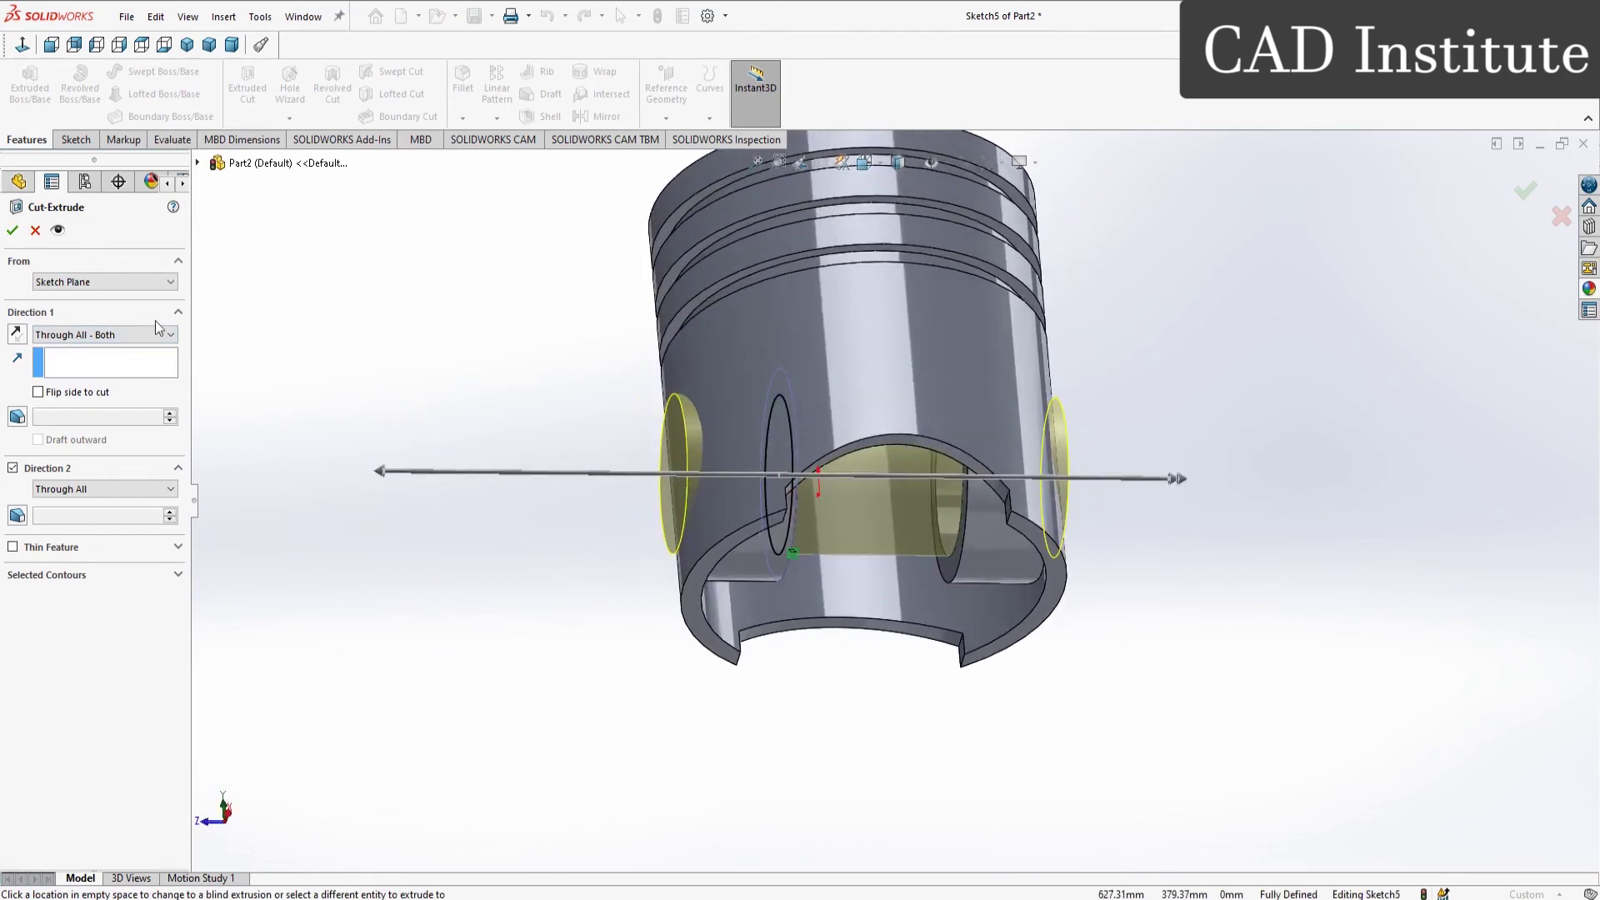
pyautogui.moveTo(453, 536); pyautogui.dragTo(403, 467, button='middle')
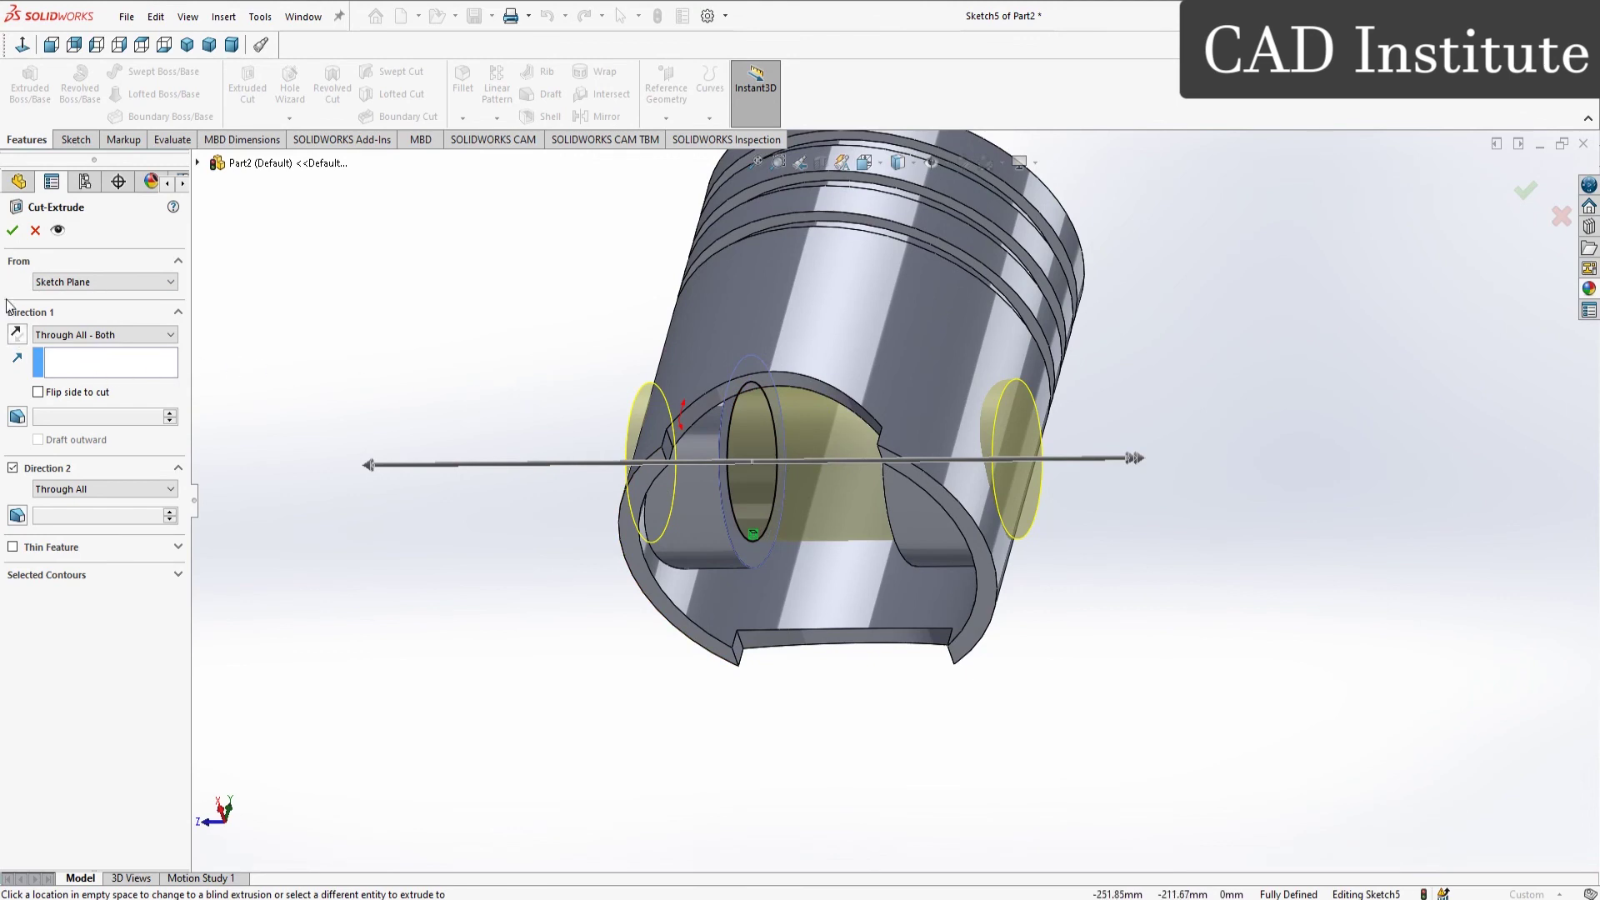
pyautogui.click(13, 231)
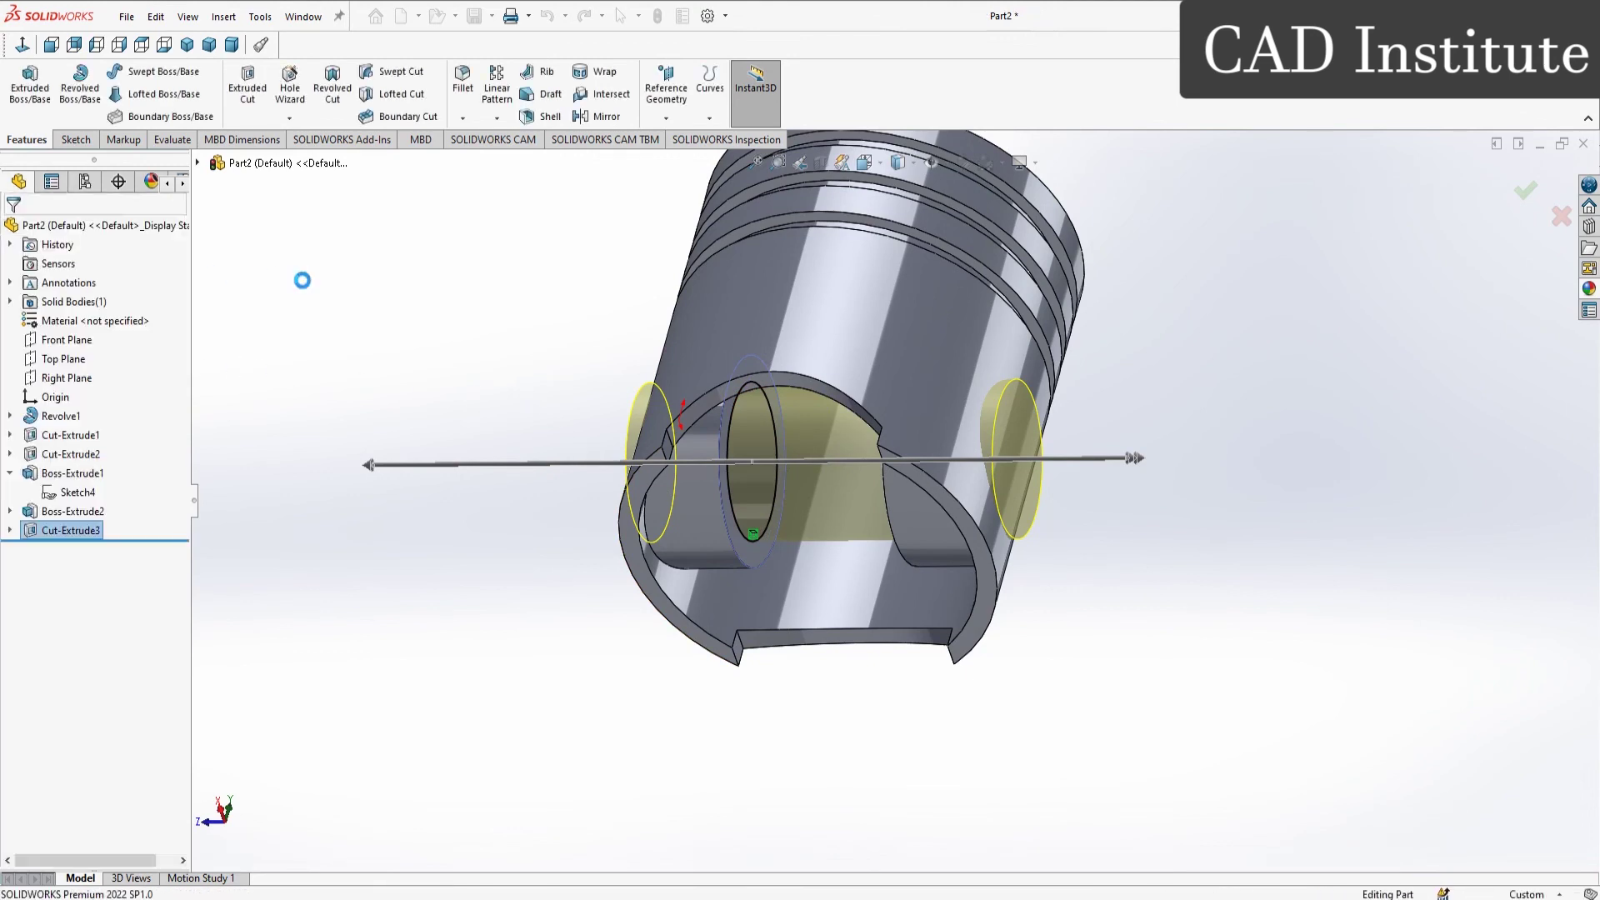
# Step: From the isometric view, select the crown face and open the appearance editor for the whole Part2
pyautogui.moveTo(417, 439)
pyautogui.mouseDown(button='middle')
pyautogui.moveTo(731, 478)
pyautogui.moveTo(507, 580)
pyautogui.moveTo(769, 685)
pyautogui.moveTo(721, 525)
pyautogui.moveTo(639, 582)
pyautogui.moveTo(572, 575)
pyautogui.mouseUp(button='middle')
pyautogui.click(187, 44)
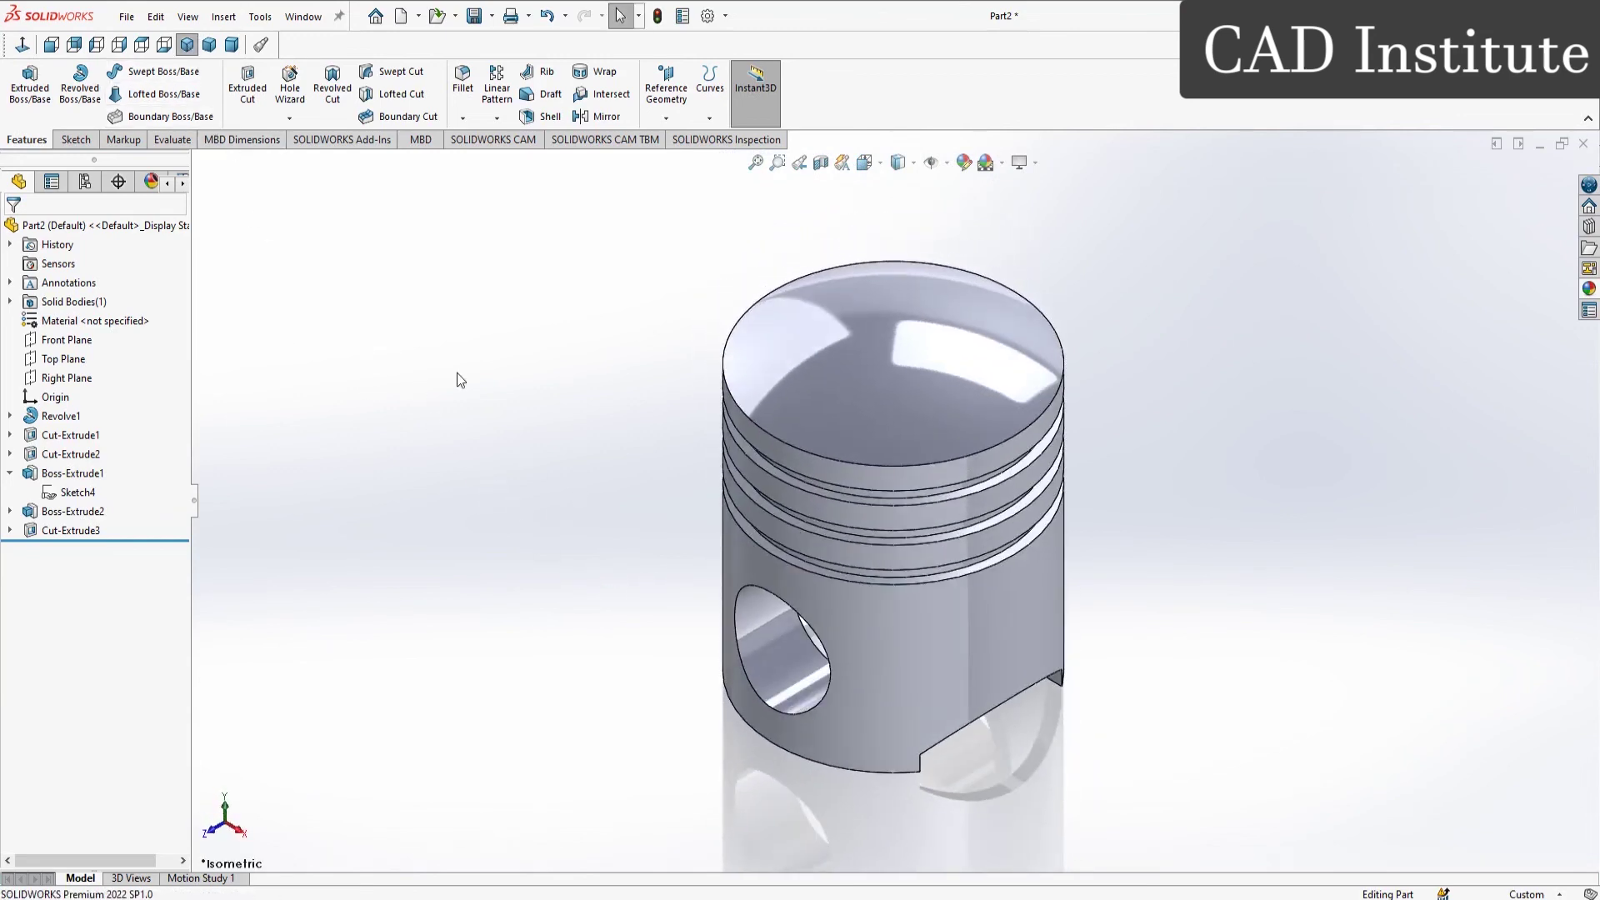
pyautogui.click(879, 388)
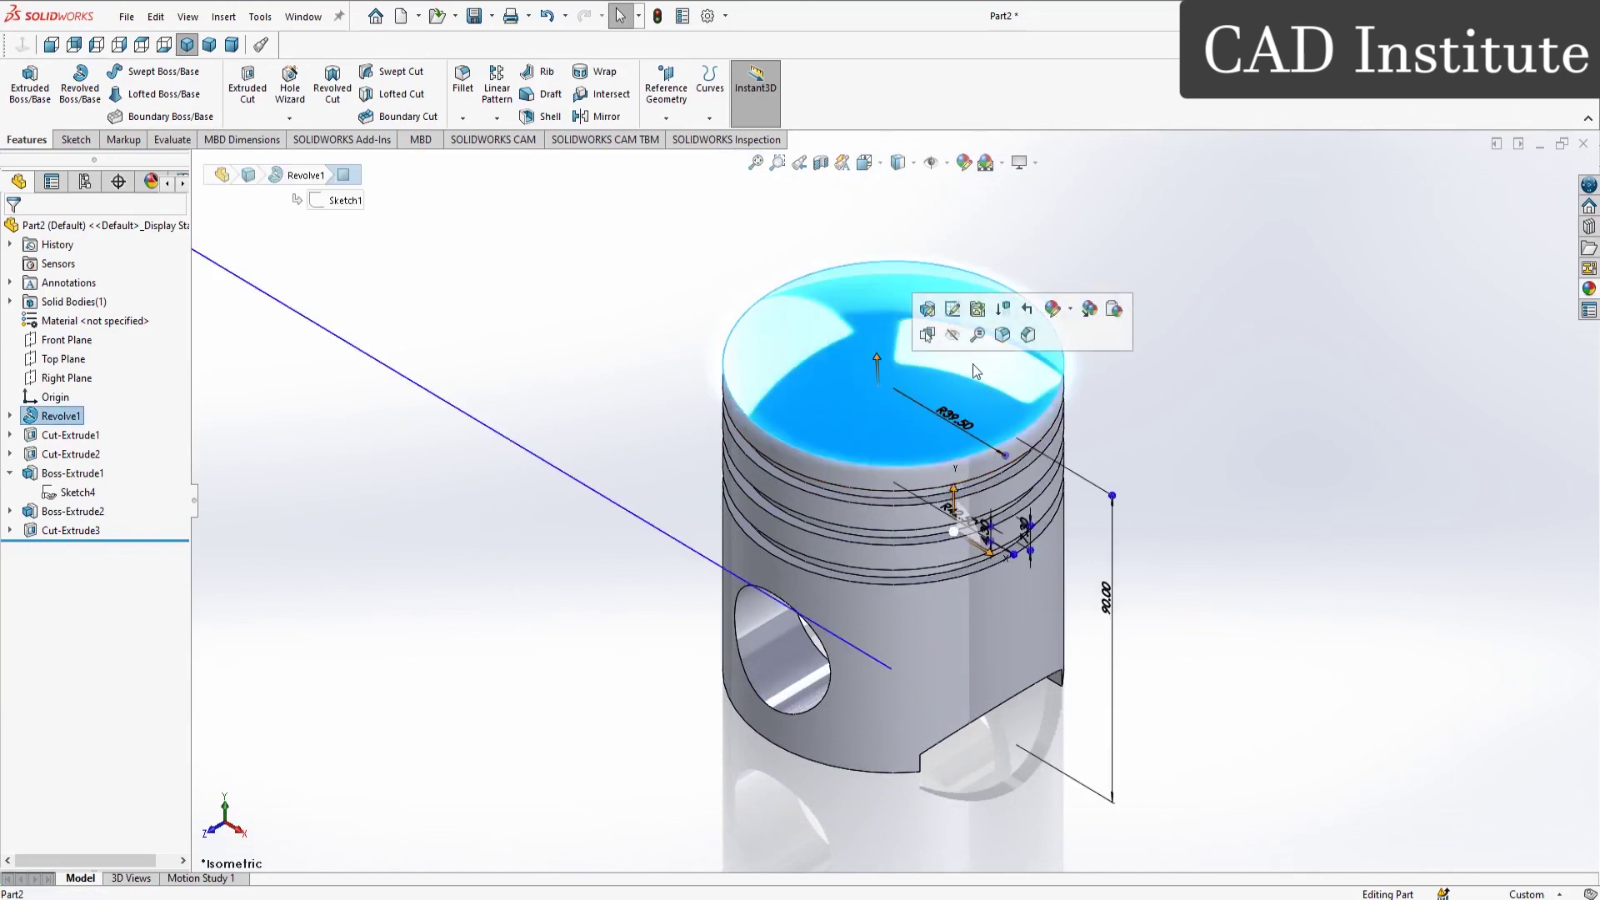
pyautogui.click(1052, 310)
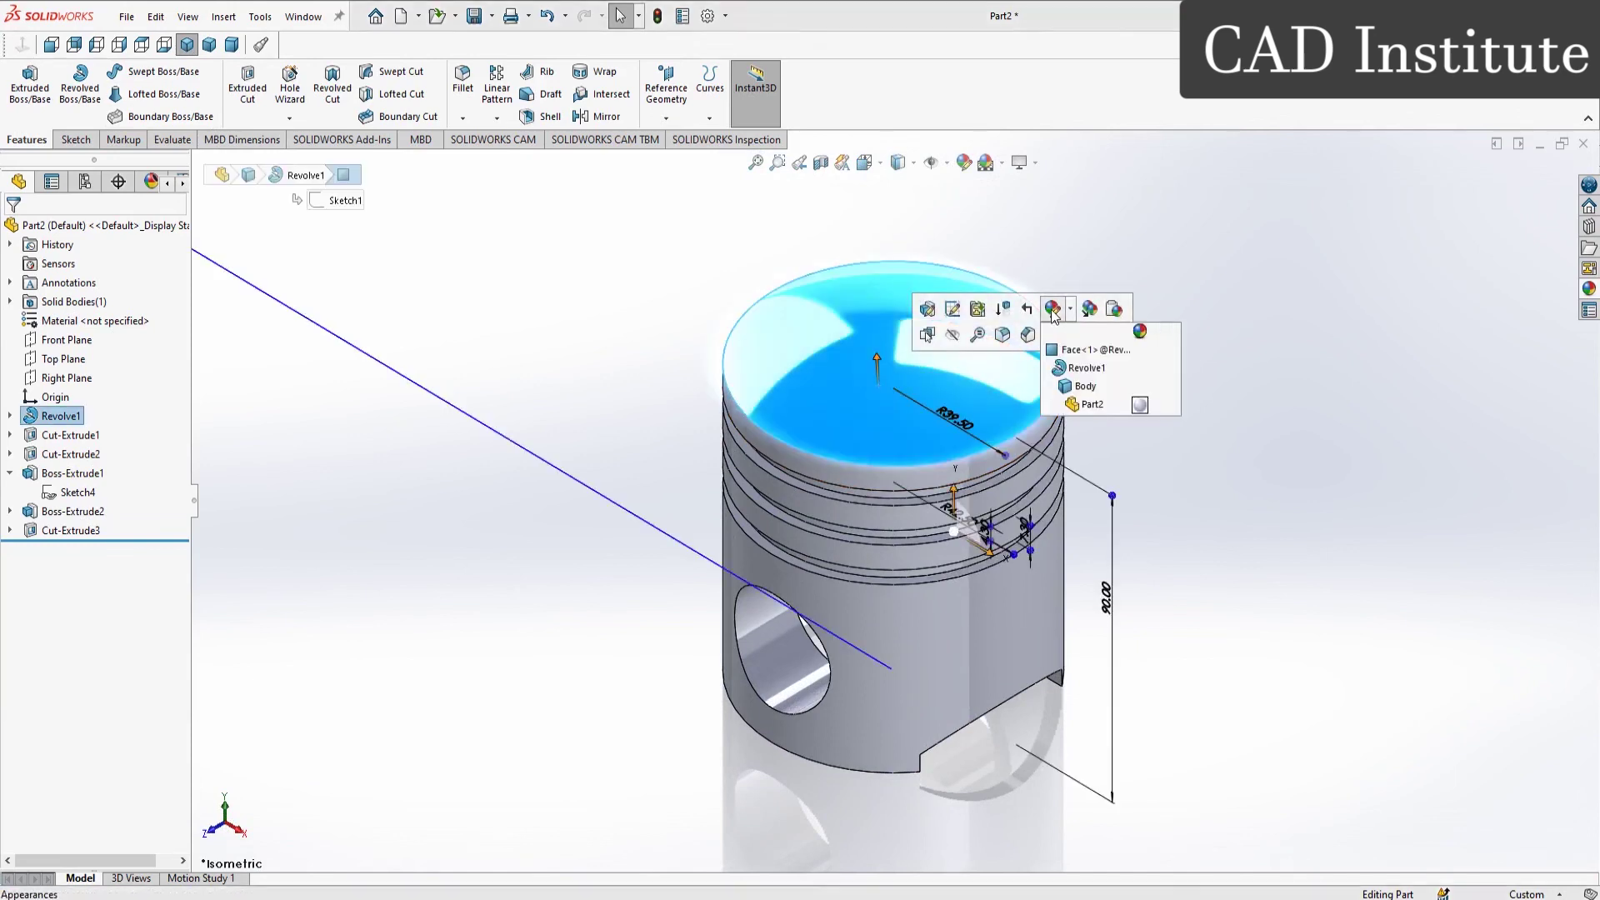
pyautogui.click(1089, 405)
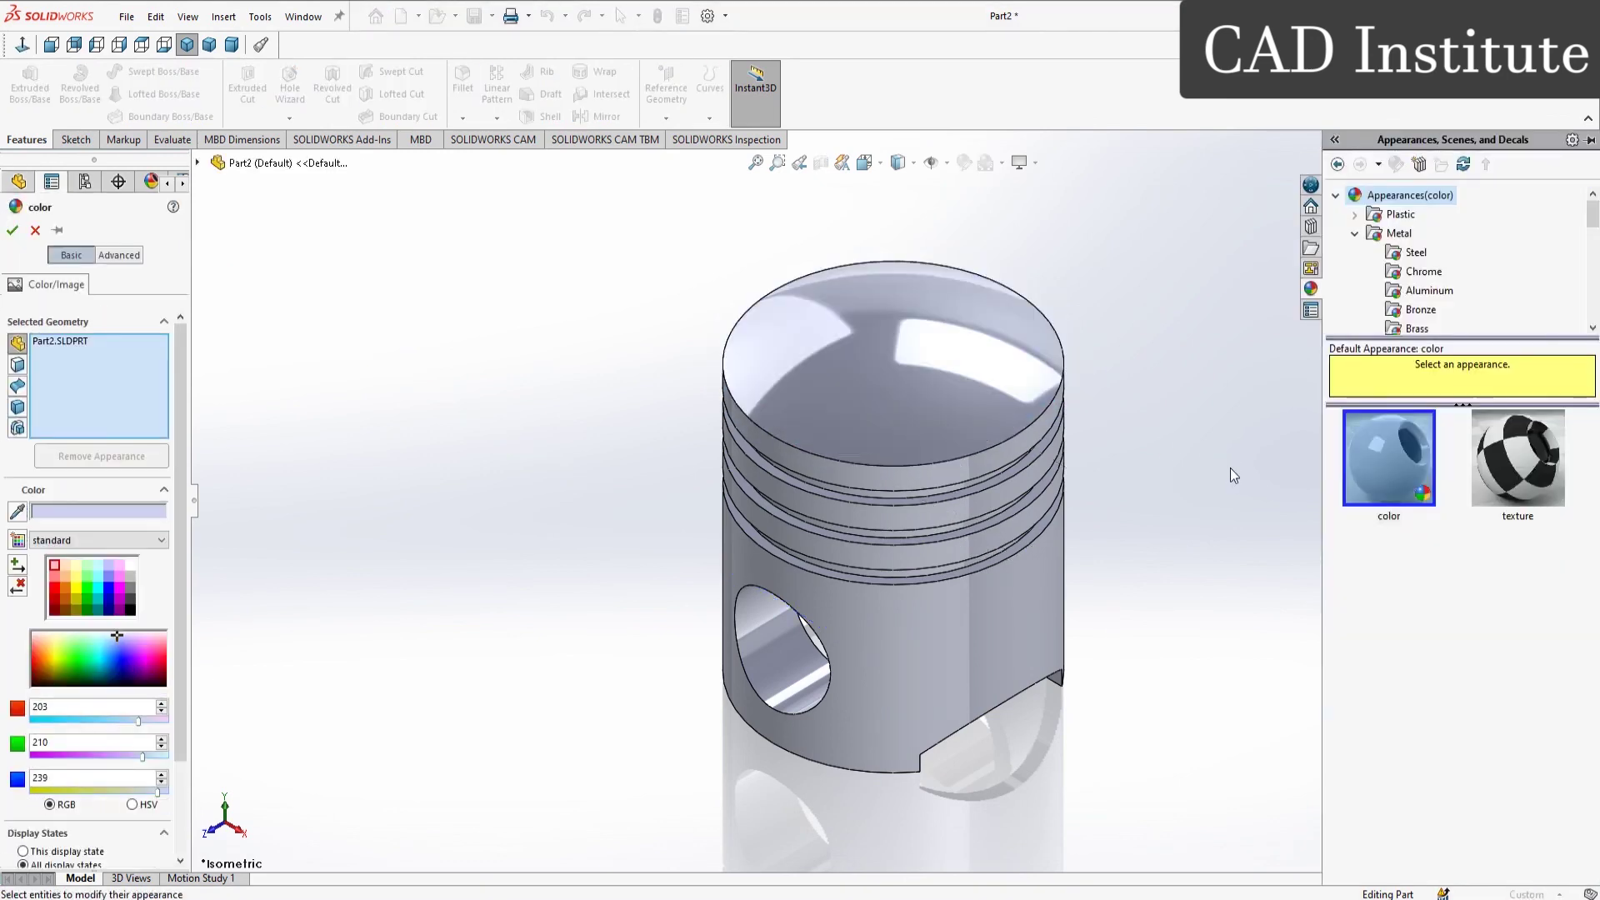
# Step: Apply polished aluminum to the whole piston, then show it in trimetric view
pyautogui.click(1447, 292)
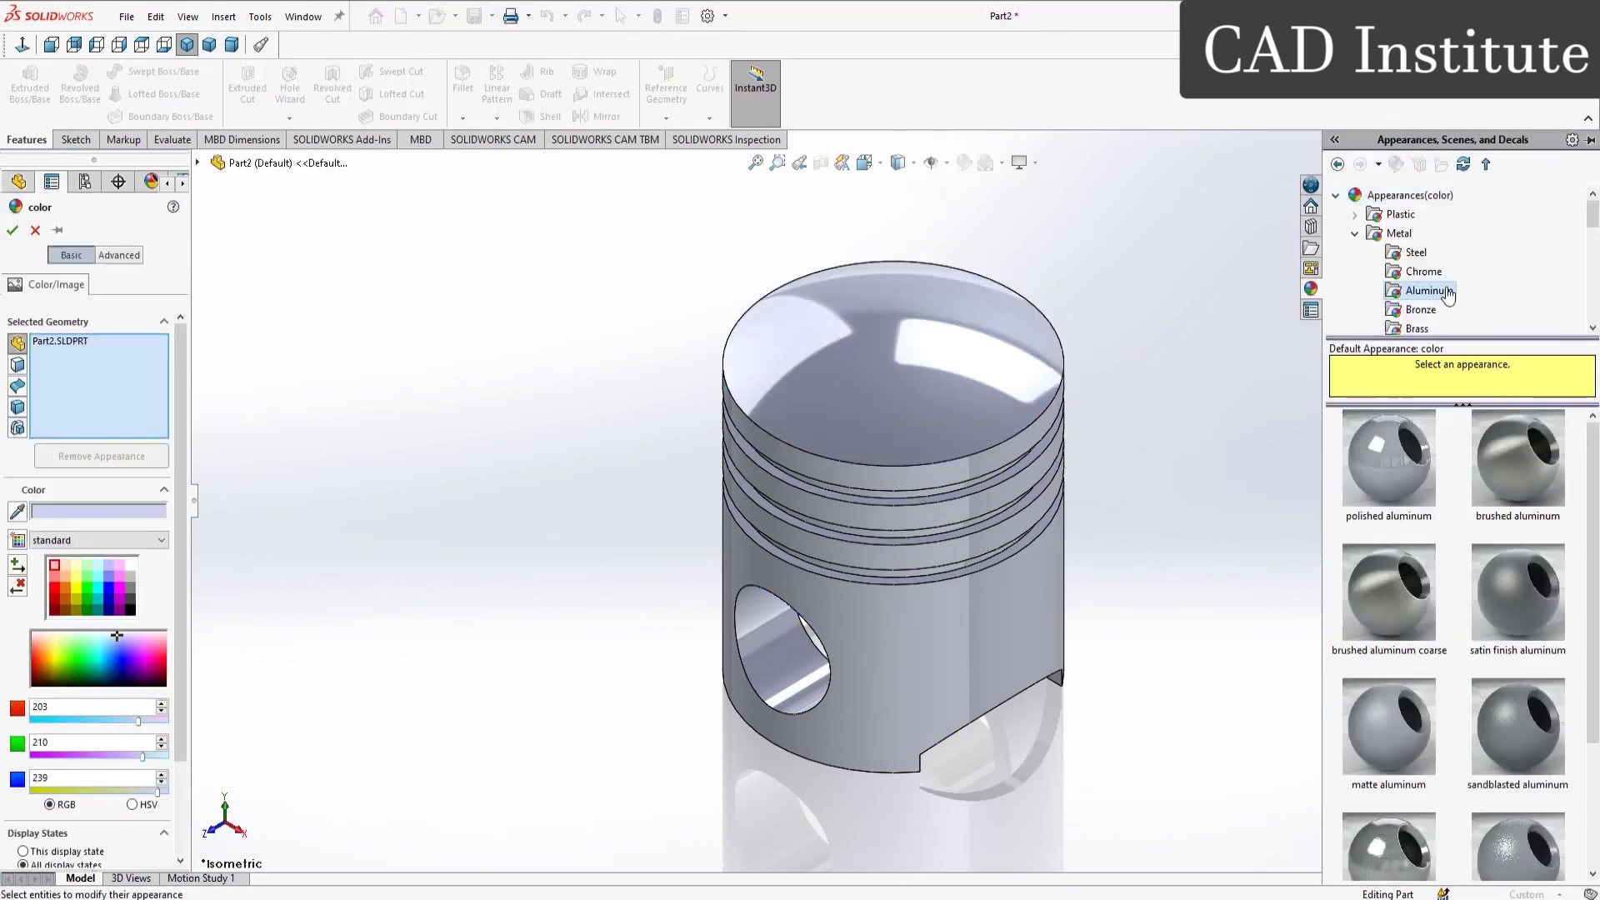
pyautogui.click(1411, 475)
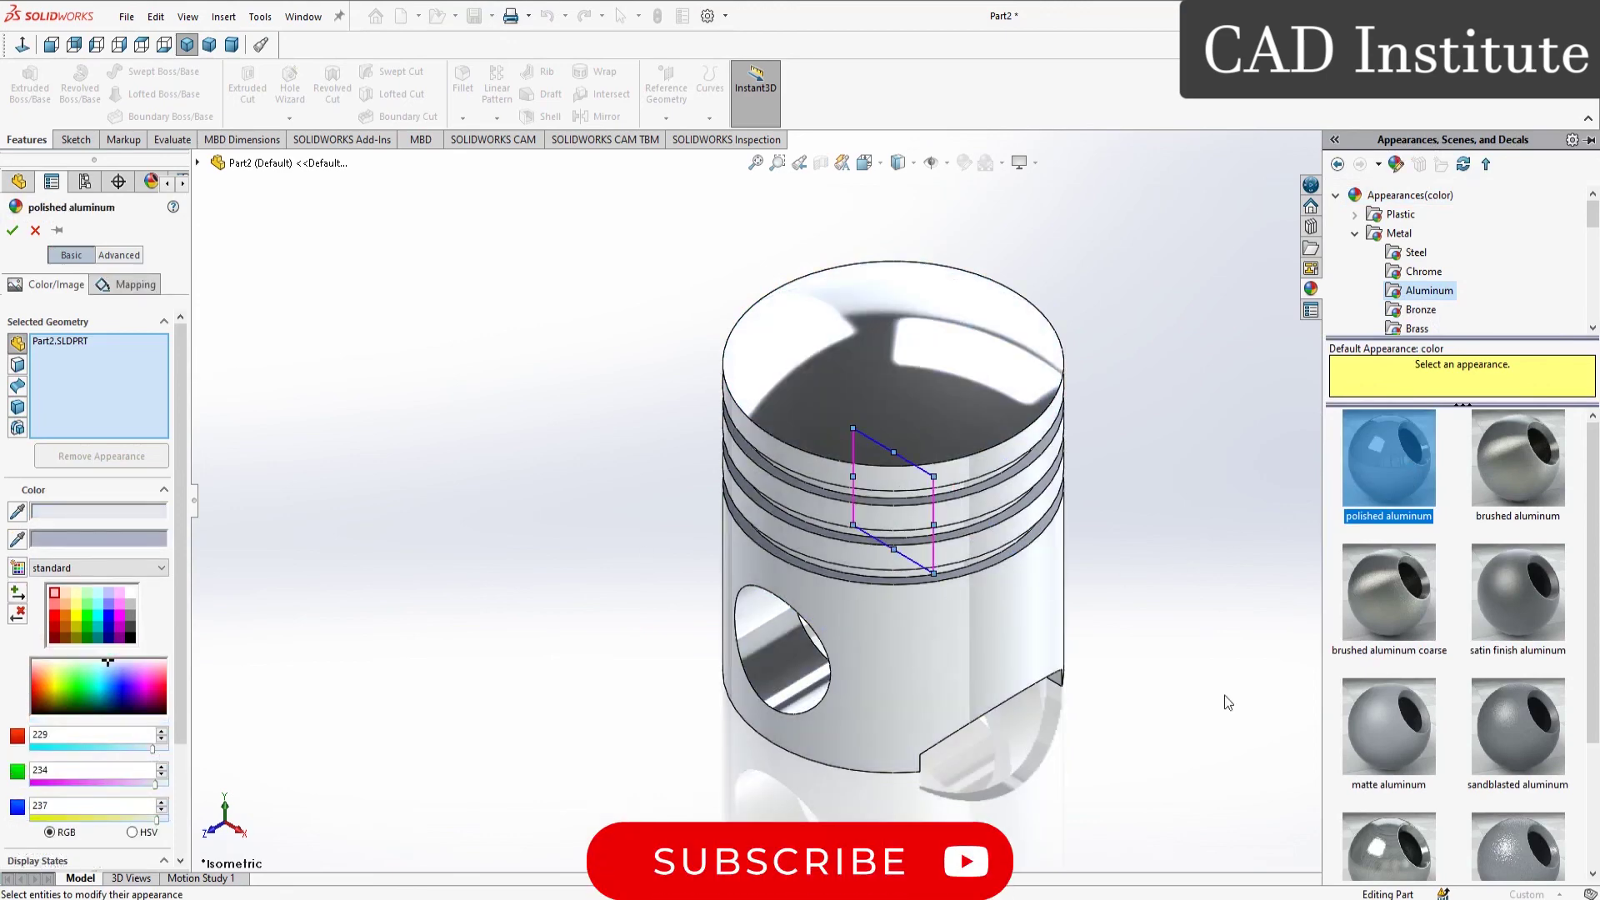
pyautogui.click(1379, 833)
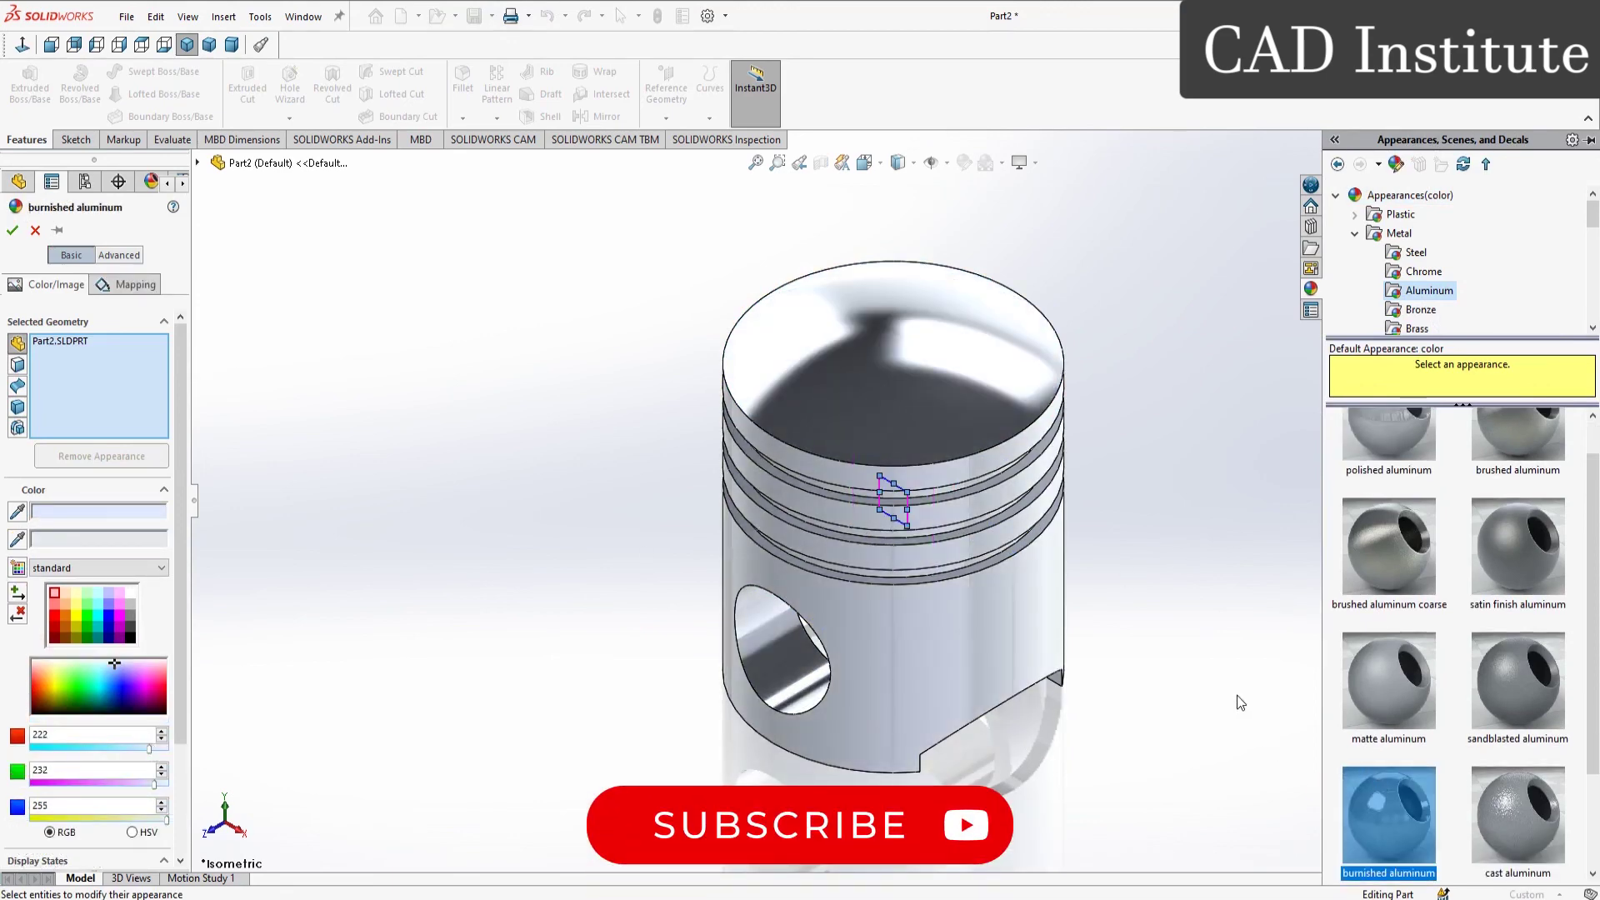
pyautogui.moveTo(1237, 694); pyautogui.dragTo(1295, 622, button='middle')
pyautogui.scroll(1, 1386, 500)
pyautogui.click(1387, 468)
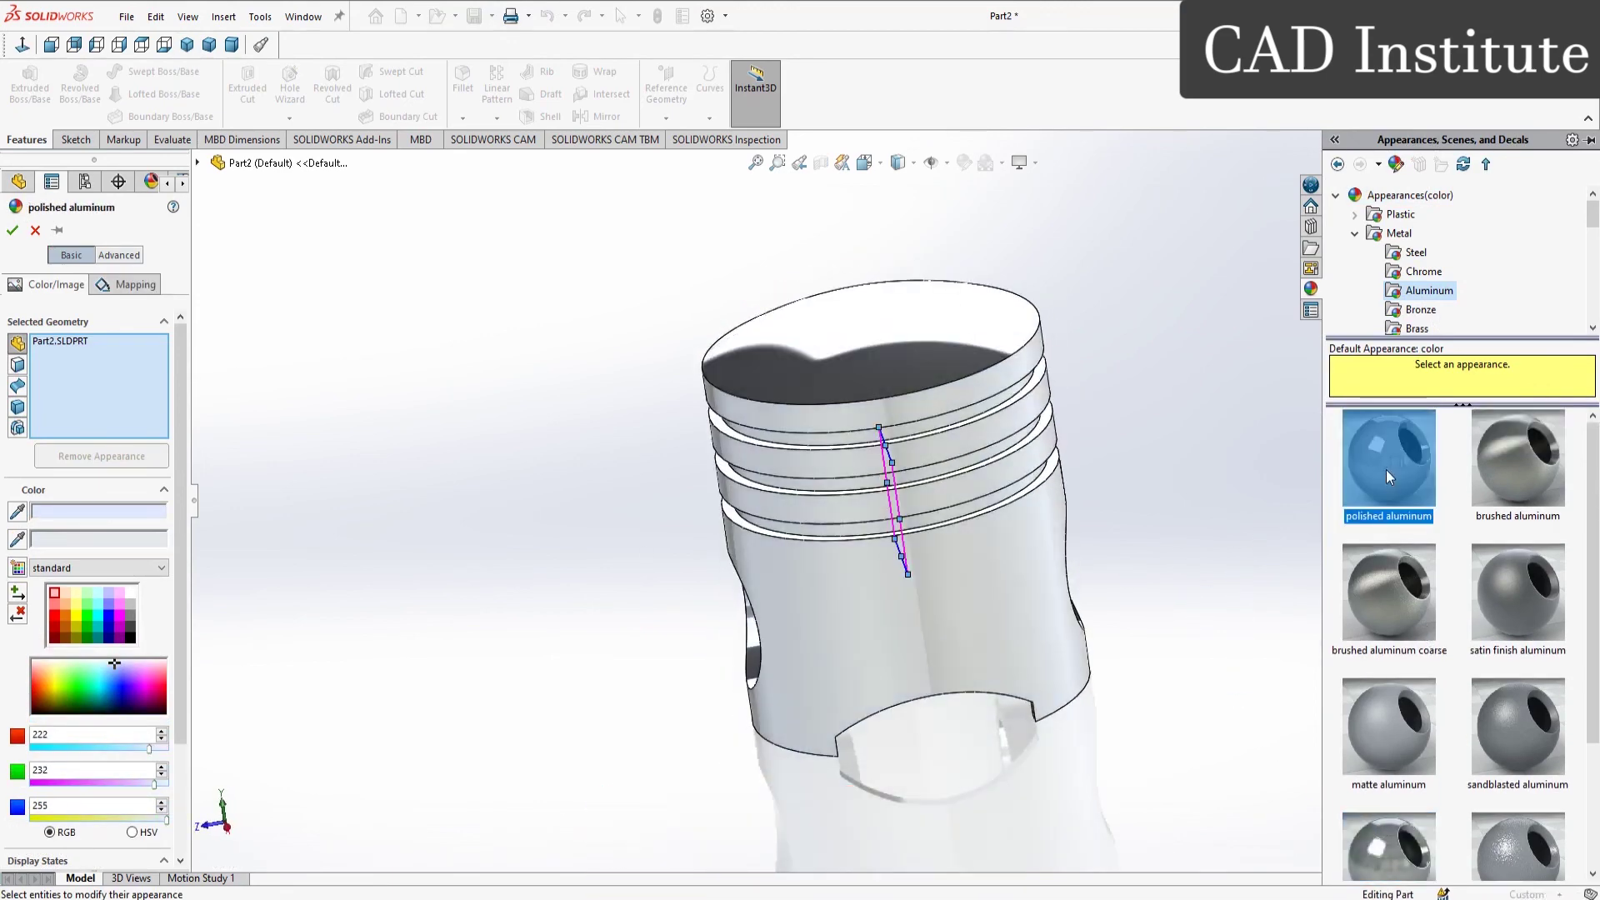
pyautogui.click(11, 231)
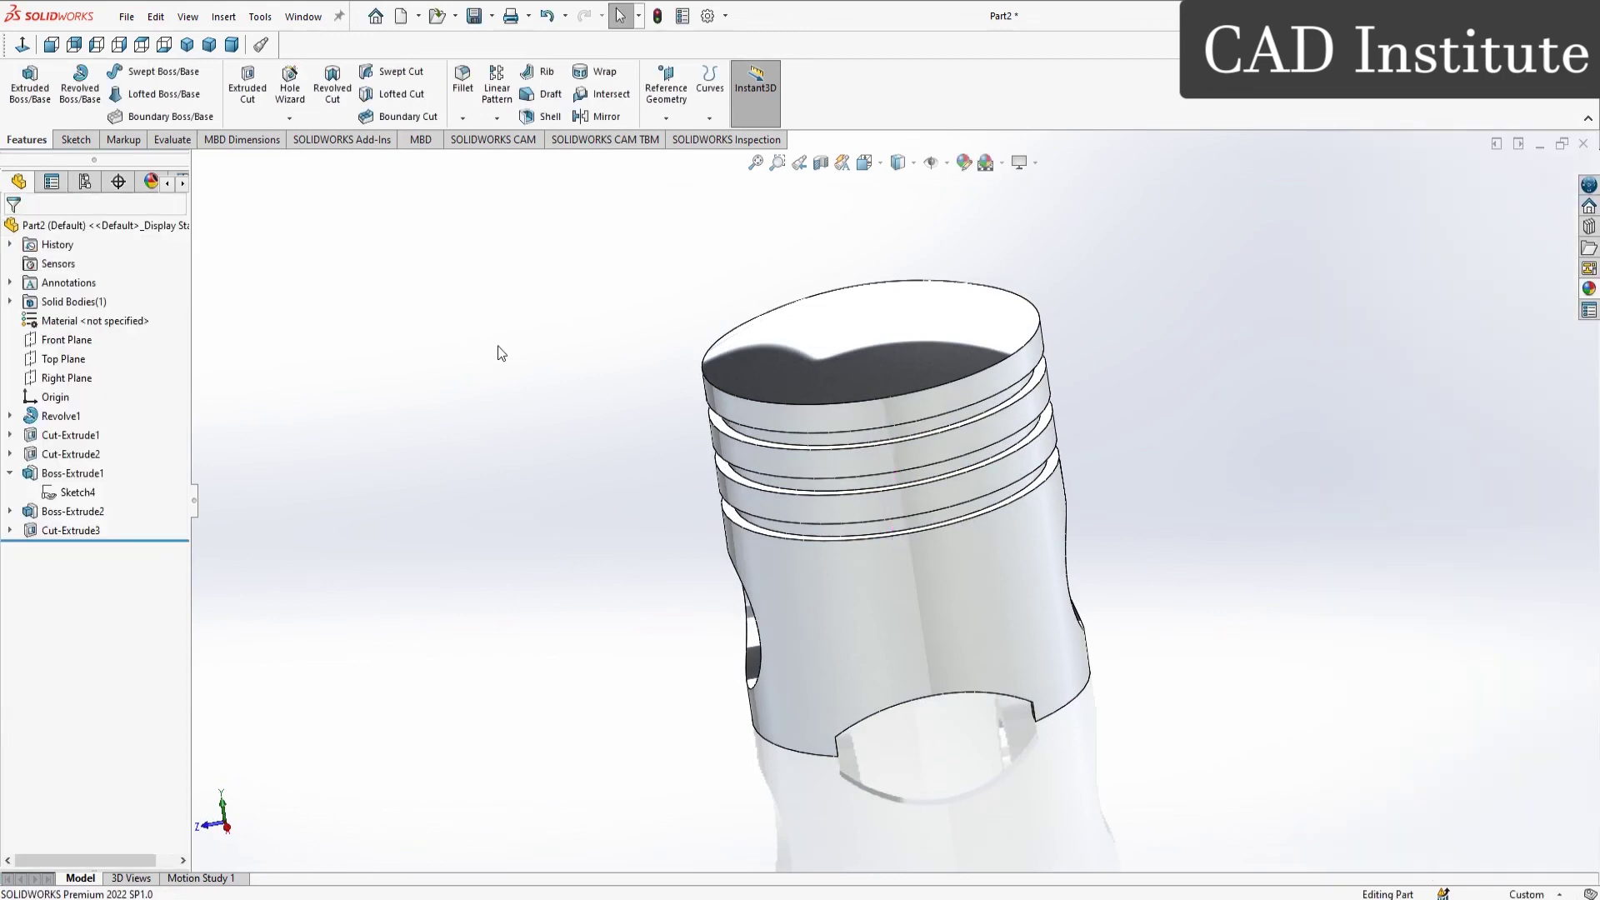
pyautogui.click(209, 44)
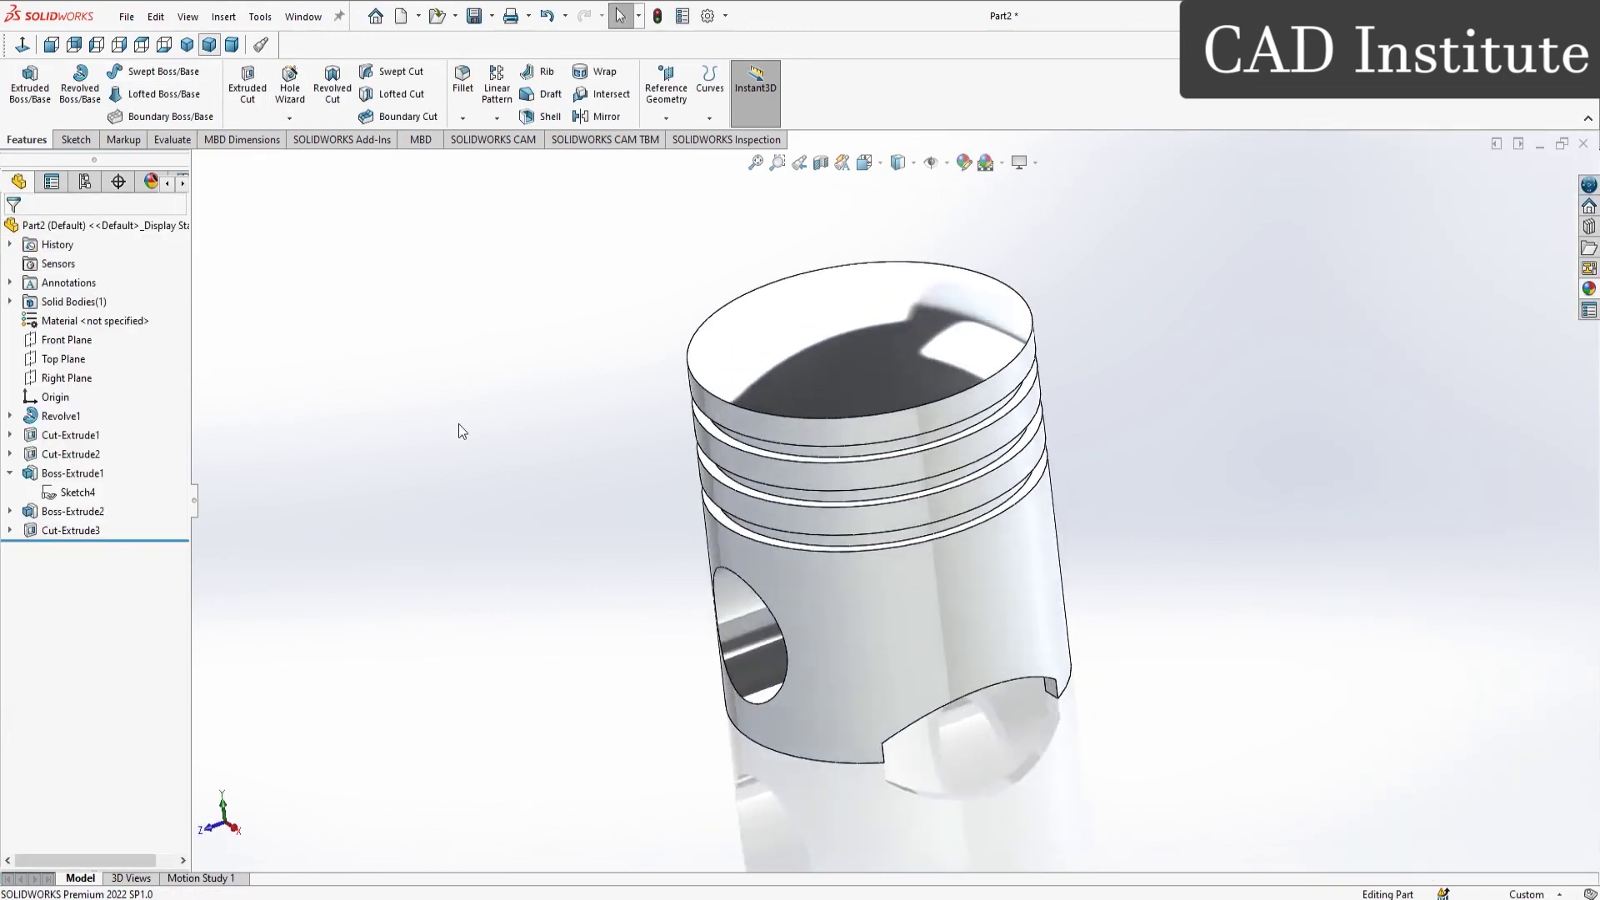